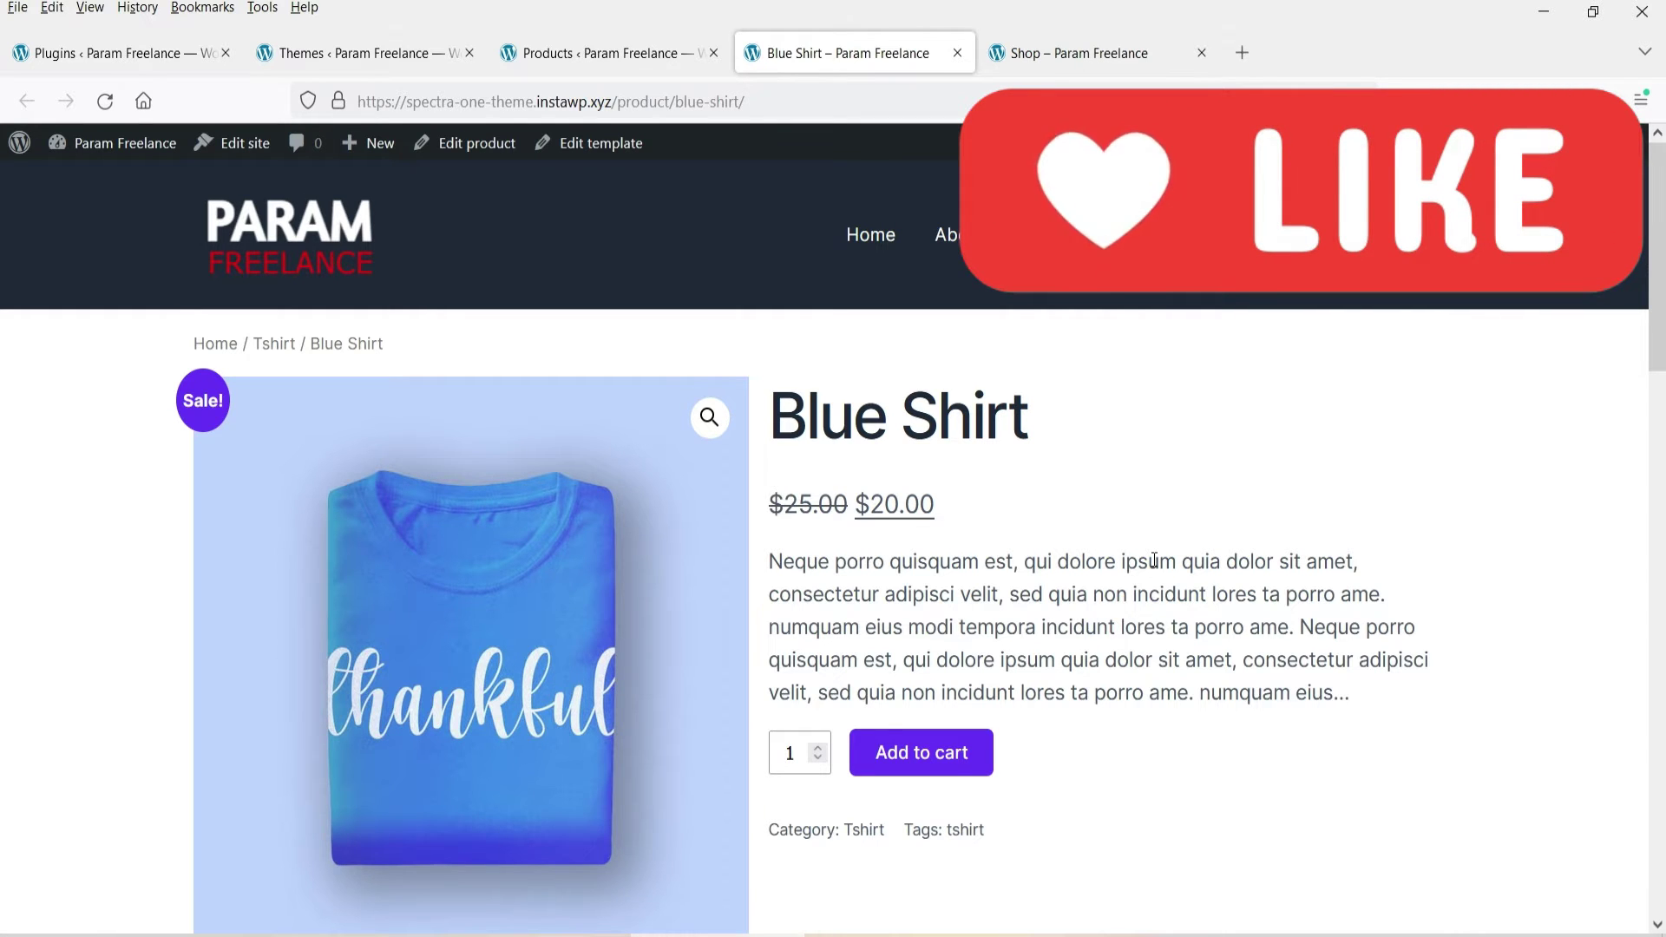
Look through the store's Shop page, from the product grid to the footer.
click(1053, 54)
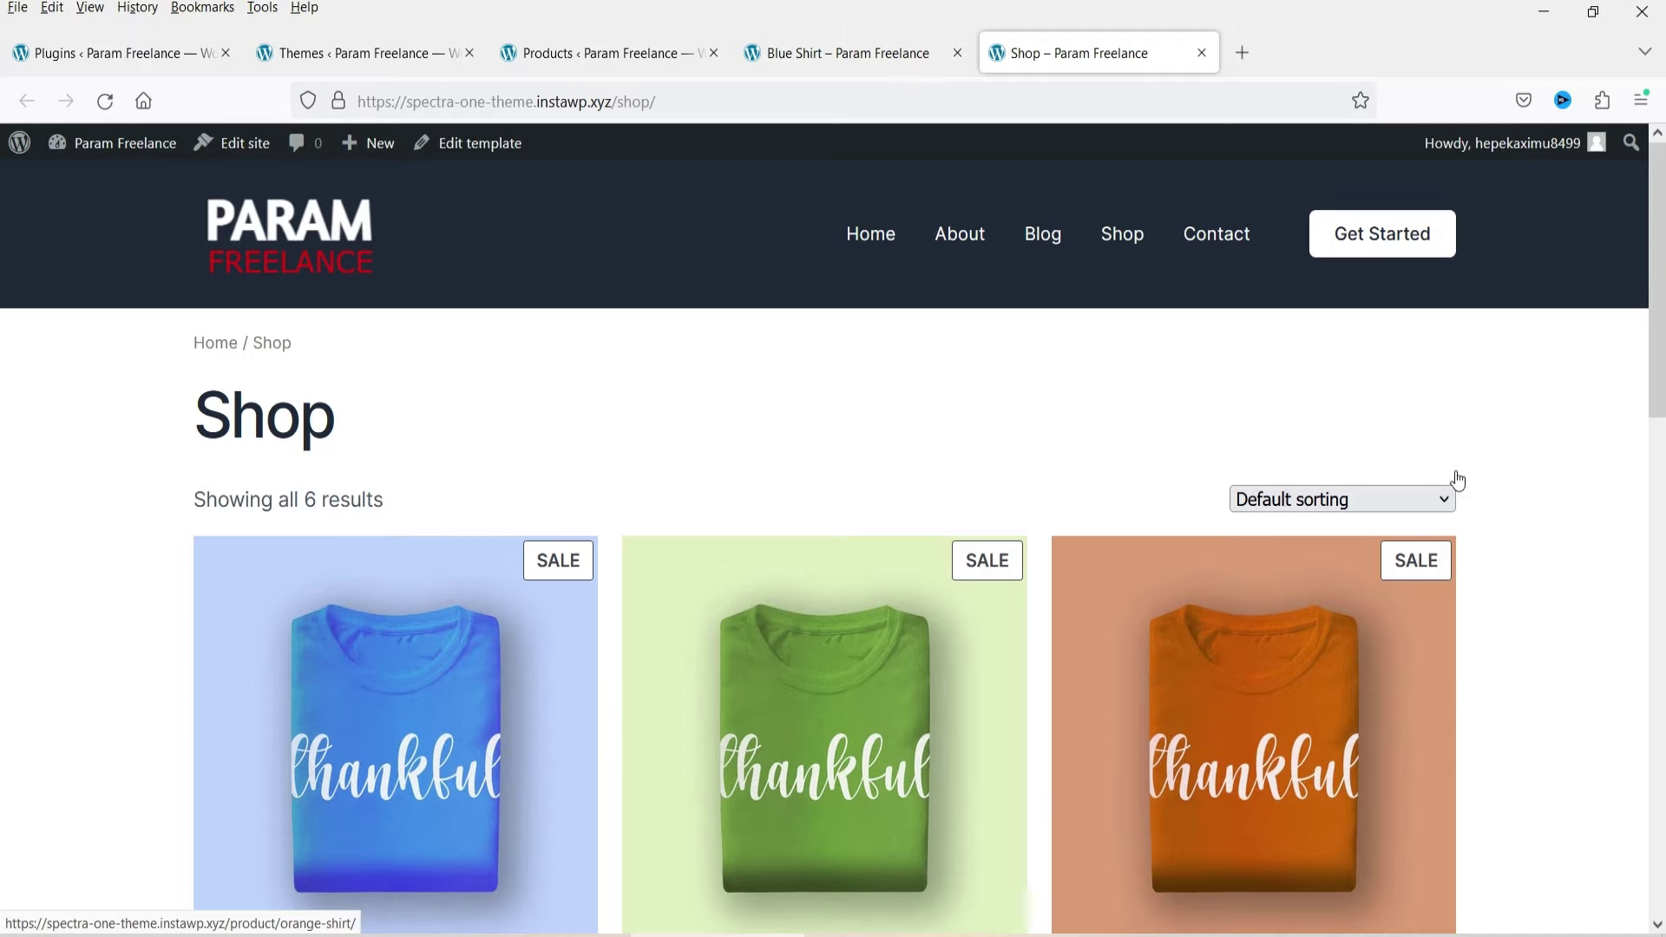
scroll(1475, 486, down, 6)
scroll(1488, 490, down, 5)
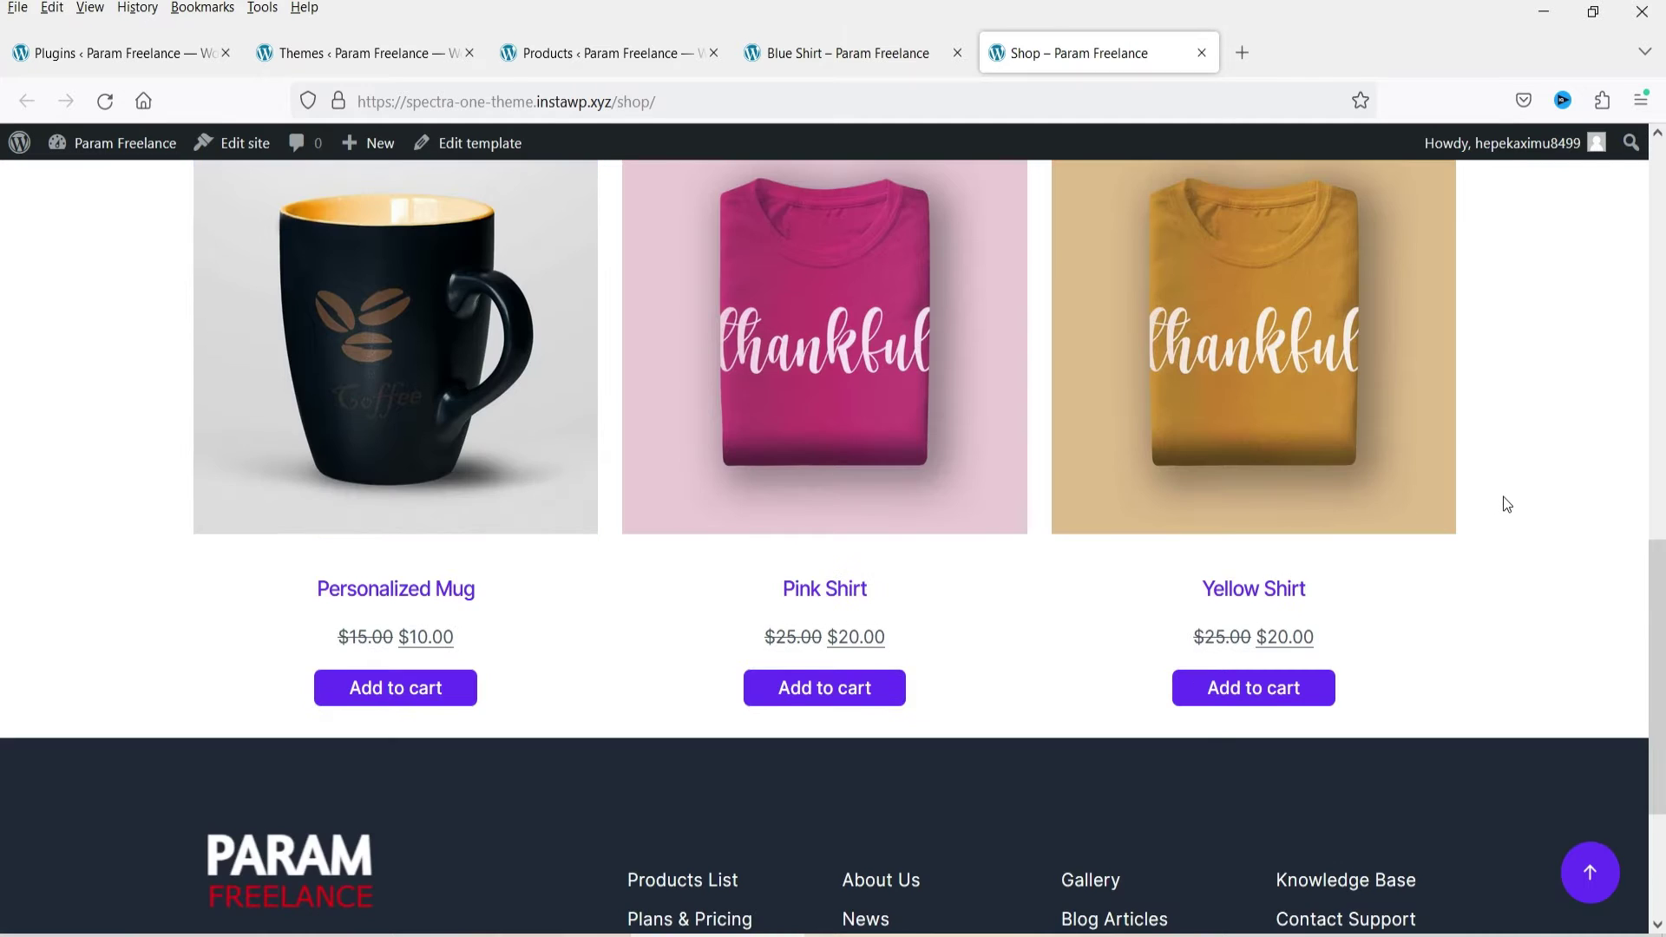
scroll(1504, 498, up, 10)
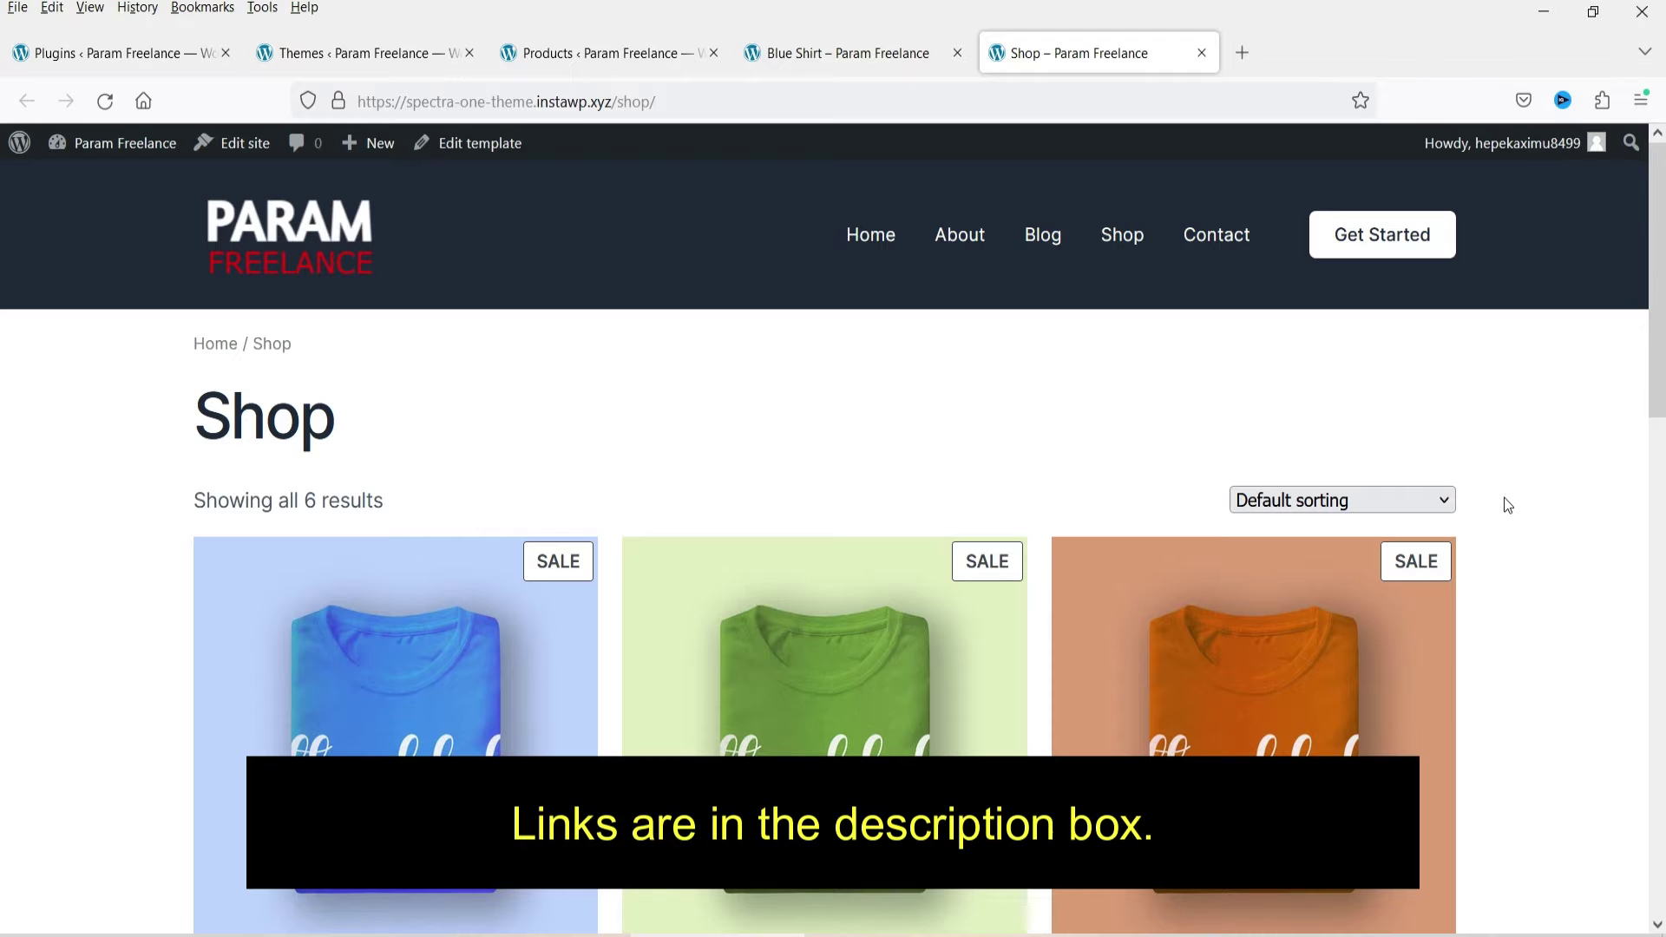
scroll(1510, 451, down, 8)
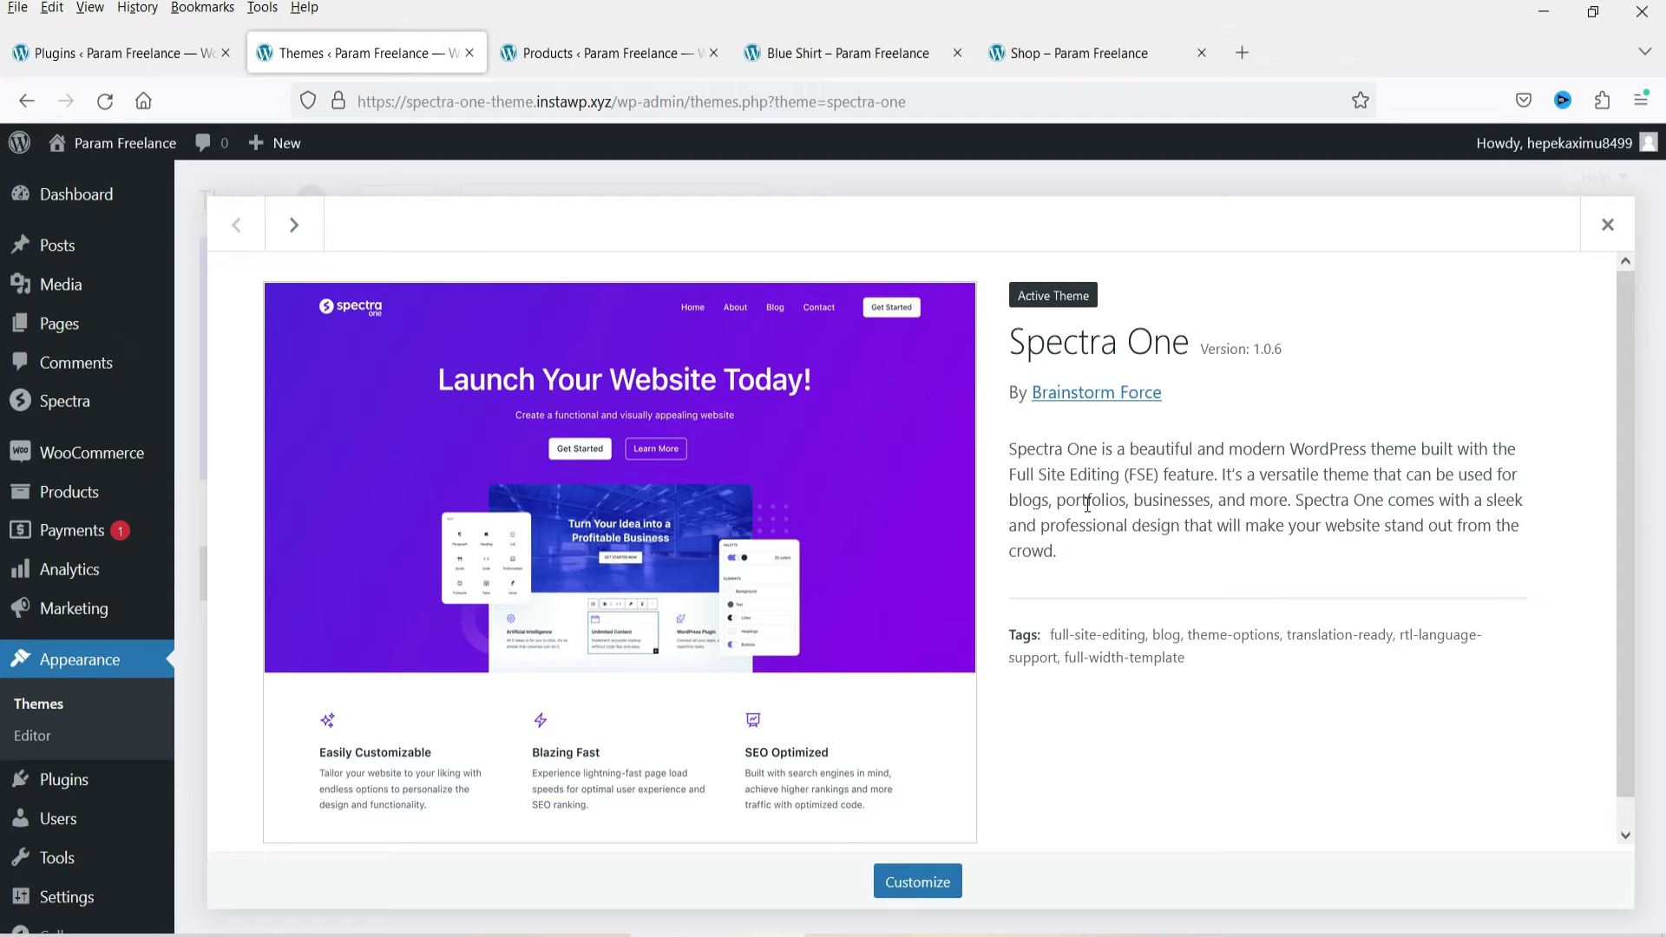
Check the site's installed plugins and the WooCommerce product list in the WordPress admin.
click(48, 54)
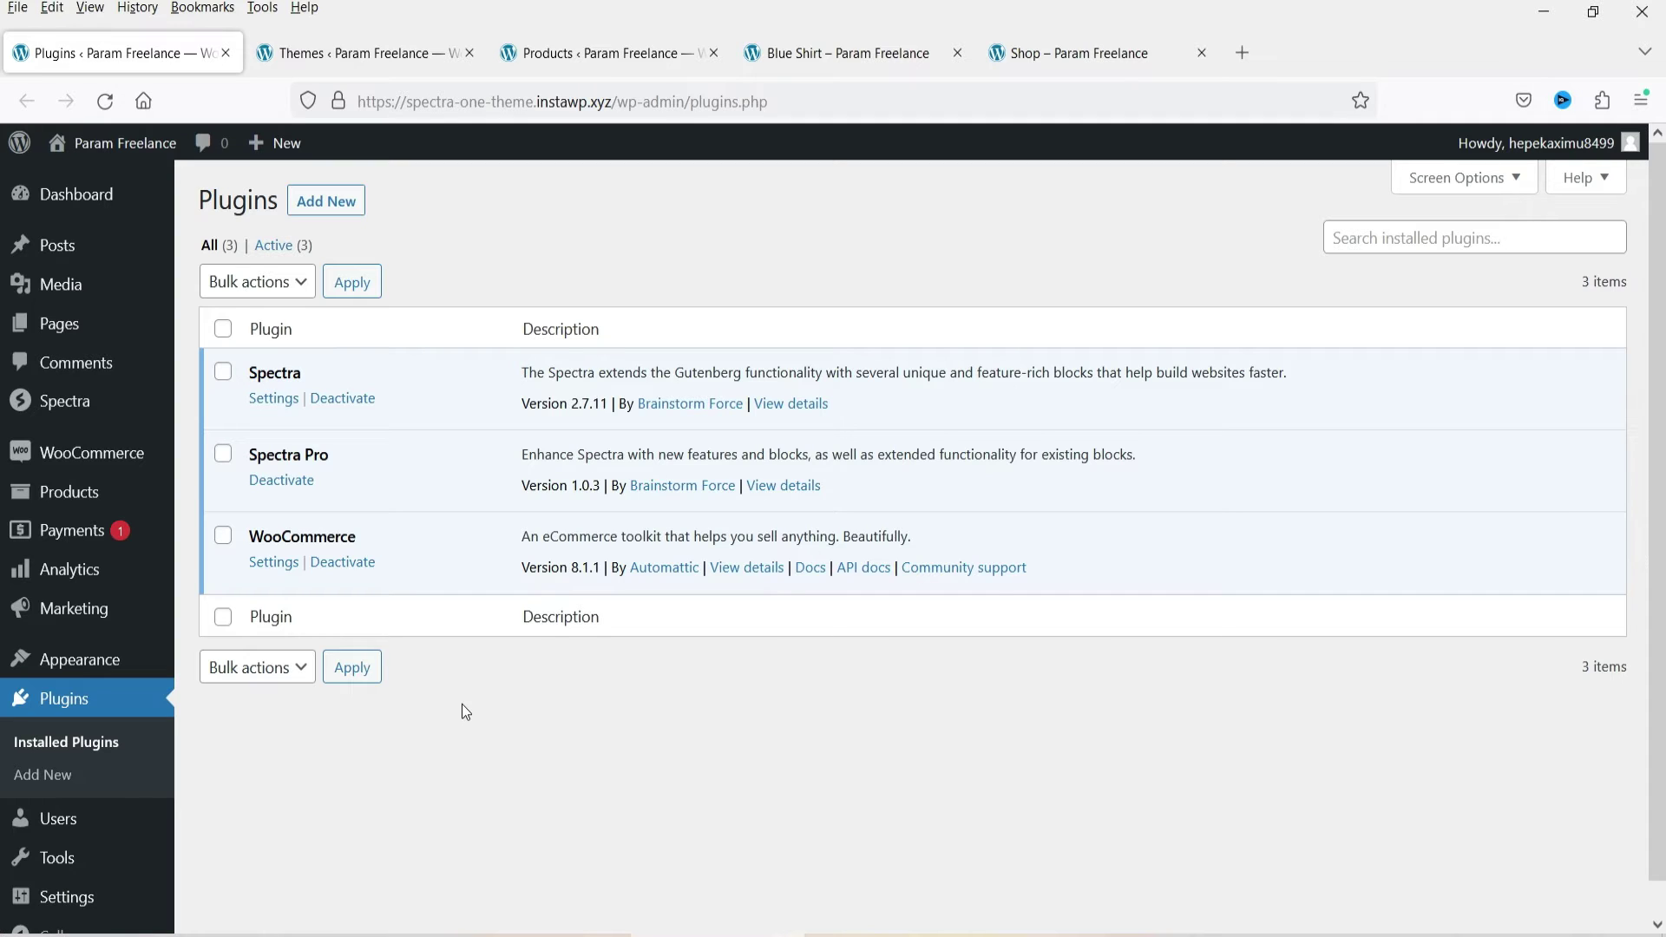
click(70, 491)
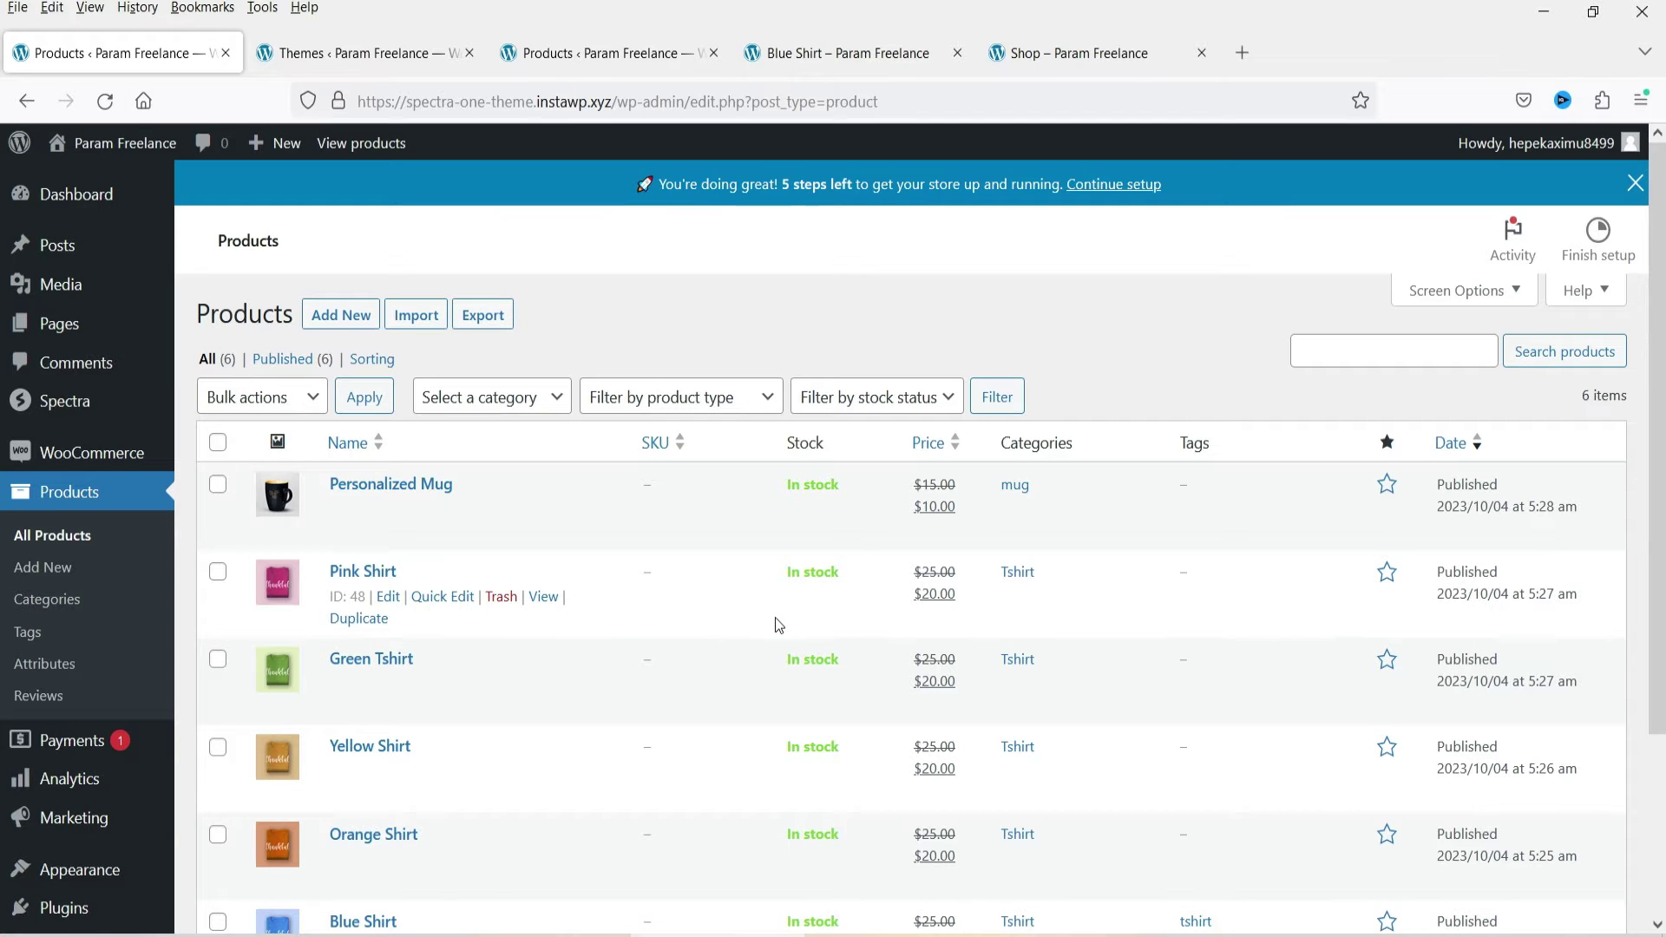
Examine the live Blue Shirt product page, including its price, category and tags, description and reviews sections, and related products.
click(837, 53)
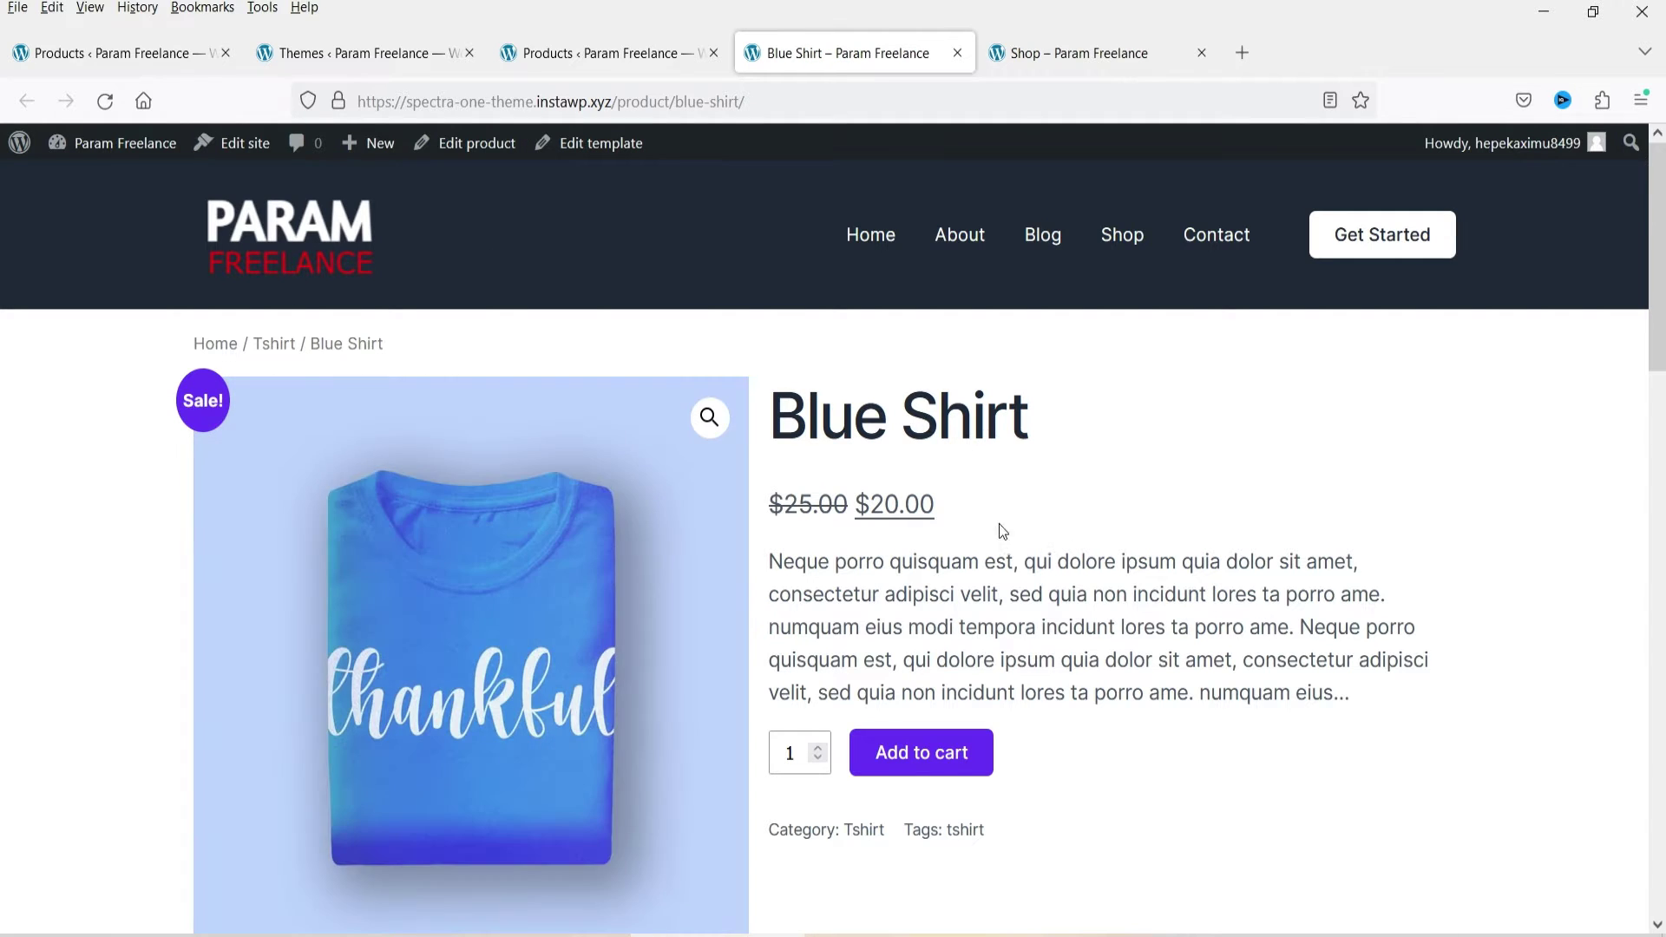
double_click(990, 497)
click(1055, 632)
scroll(1061, 569, down, 1)
scroll(1060, 569, down, 5)
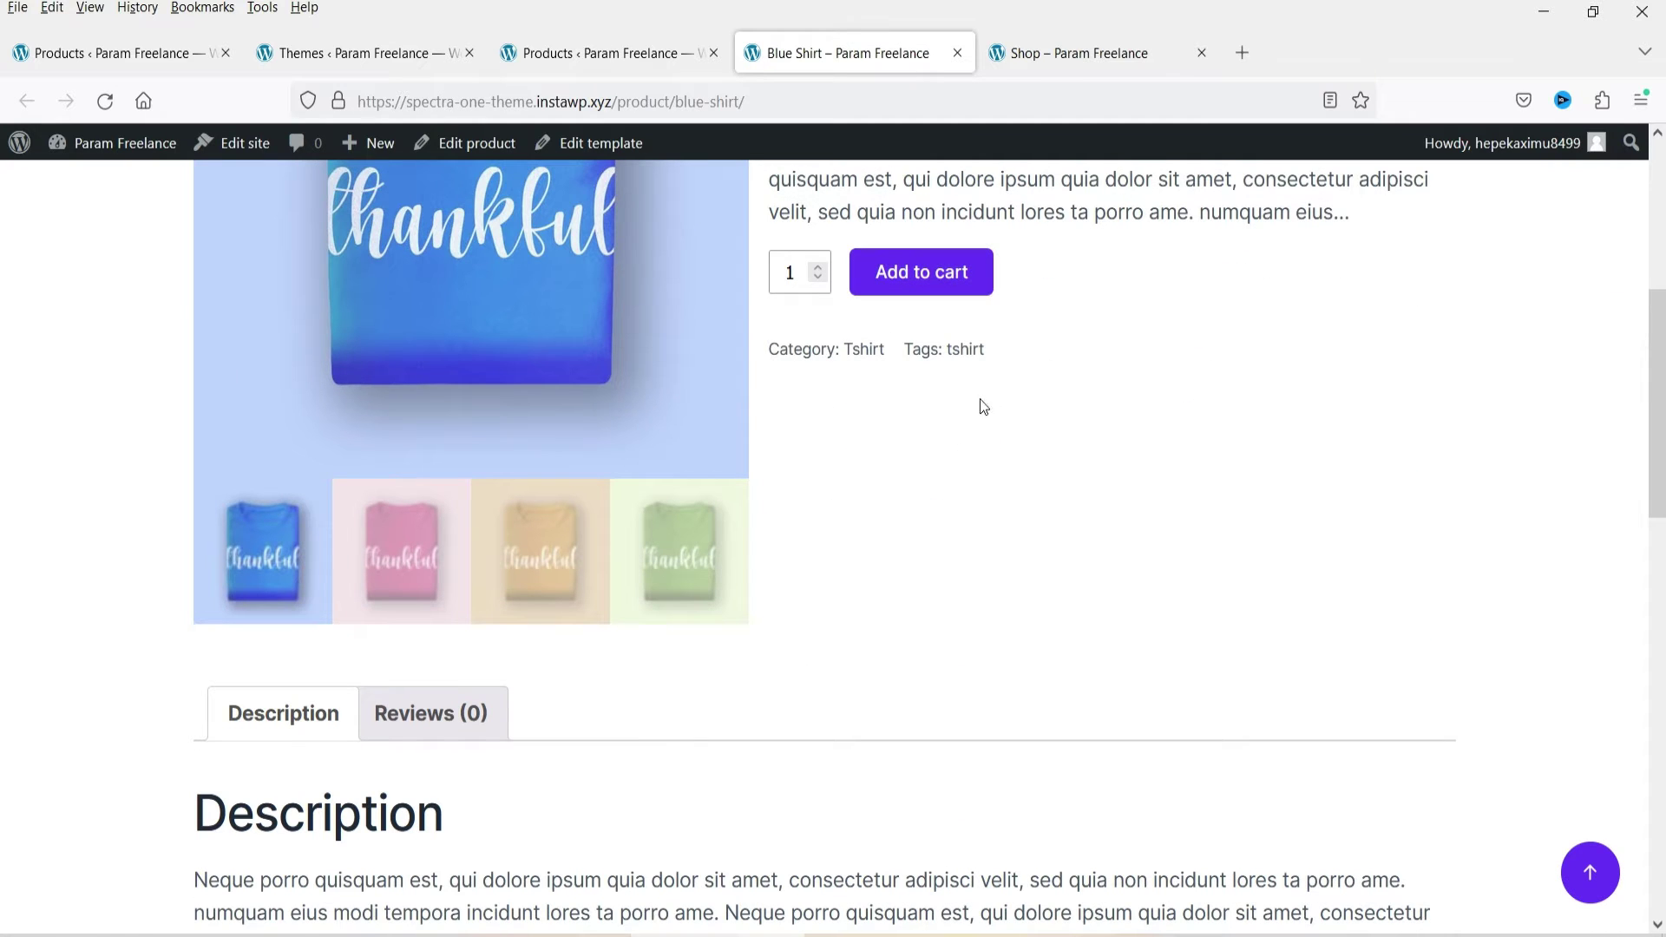
drag(1013, 371, 764, 353)
click(1012, 557)
scroll(1008, 514, down, 4)
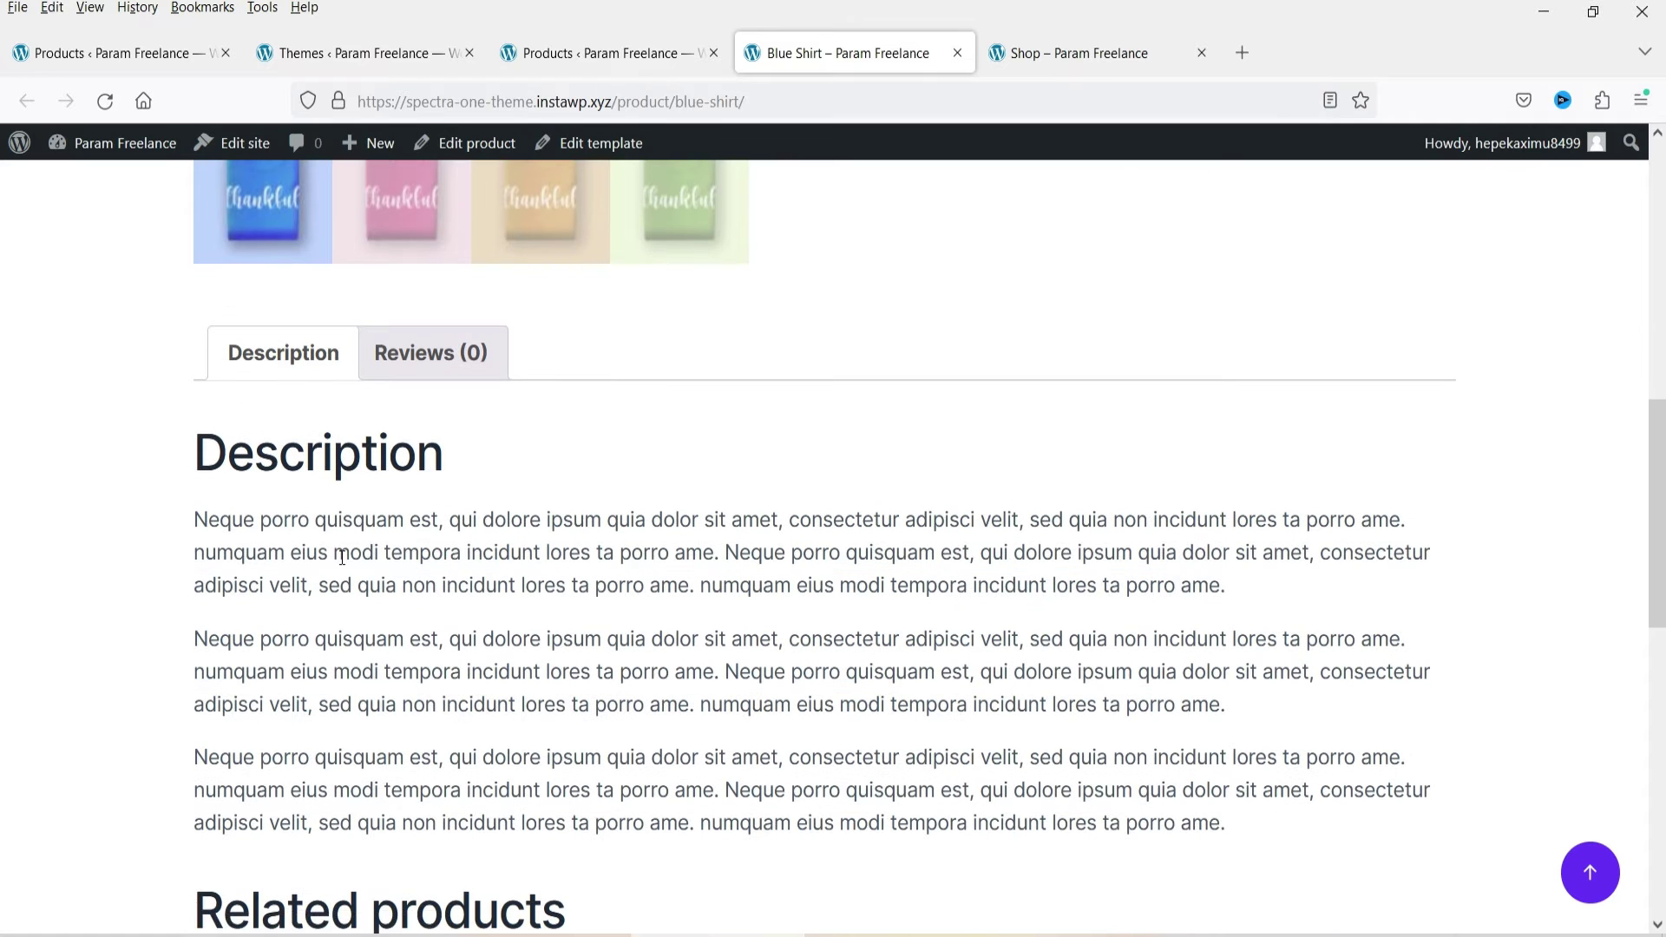
click(410, 372)
click(304, 366)
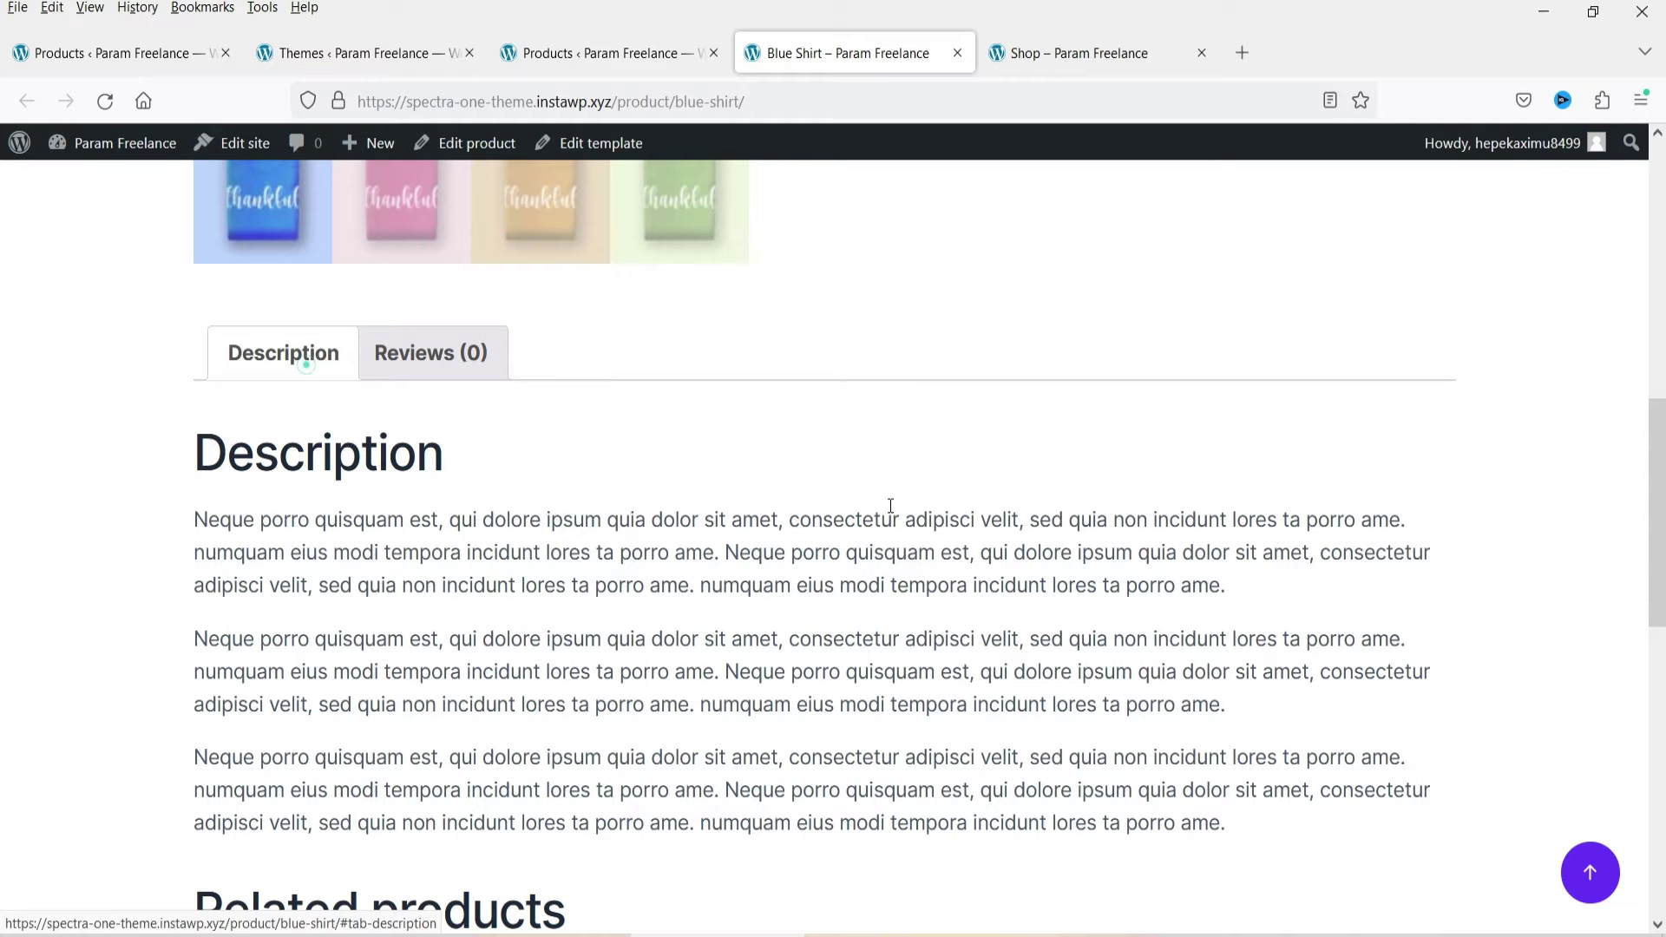
scroll(806, 453, down, 5)
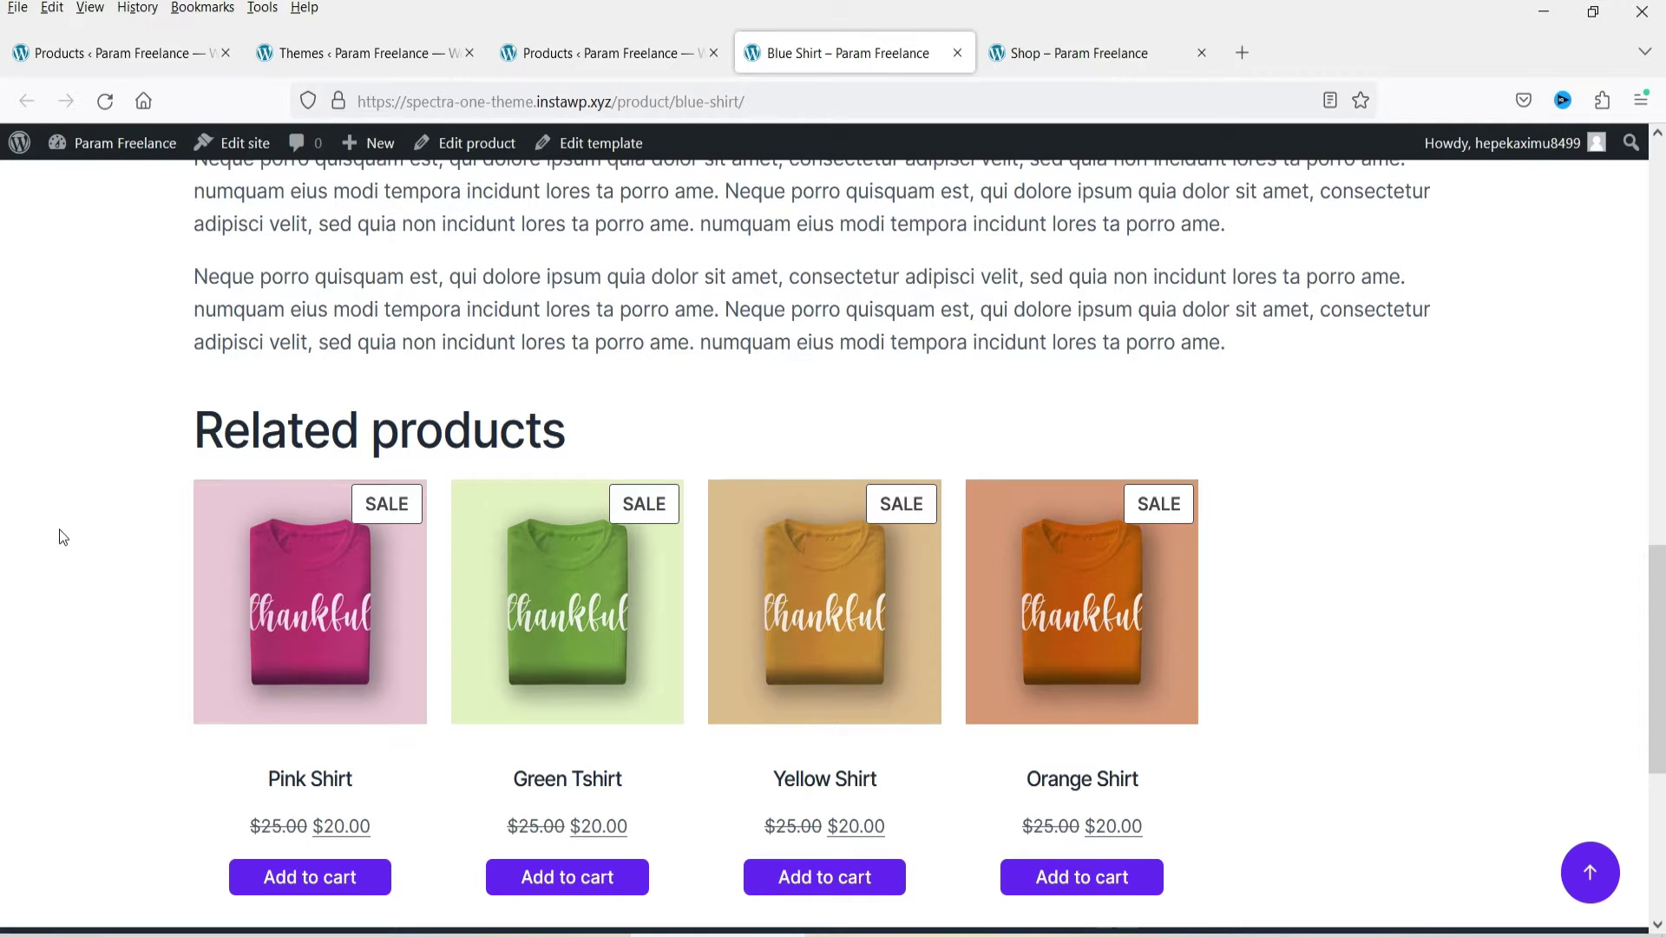
scroll(59, 531, down, 3)
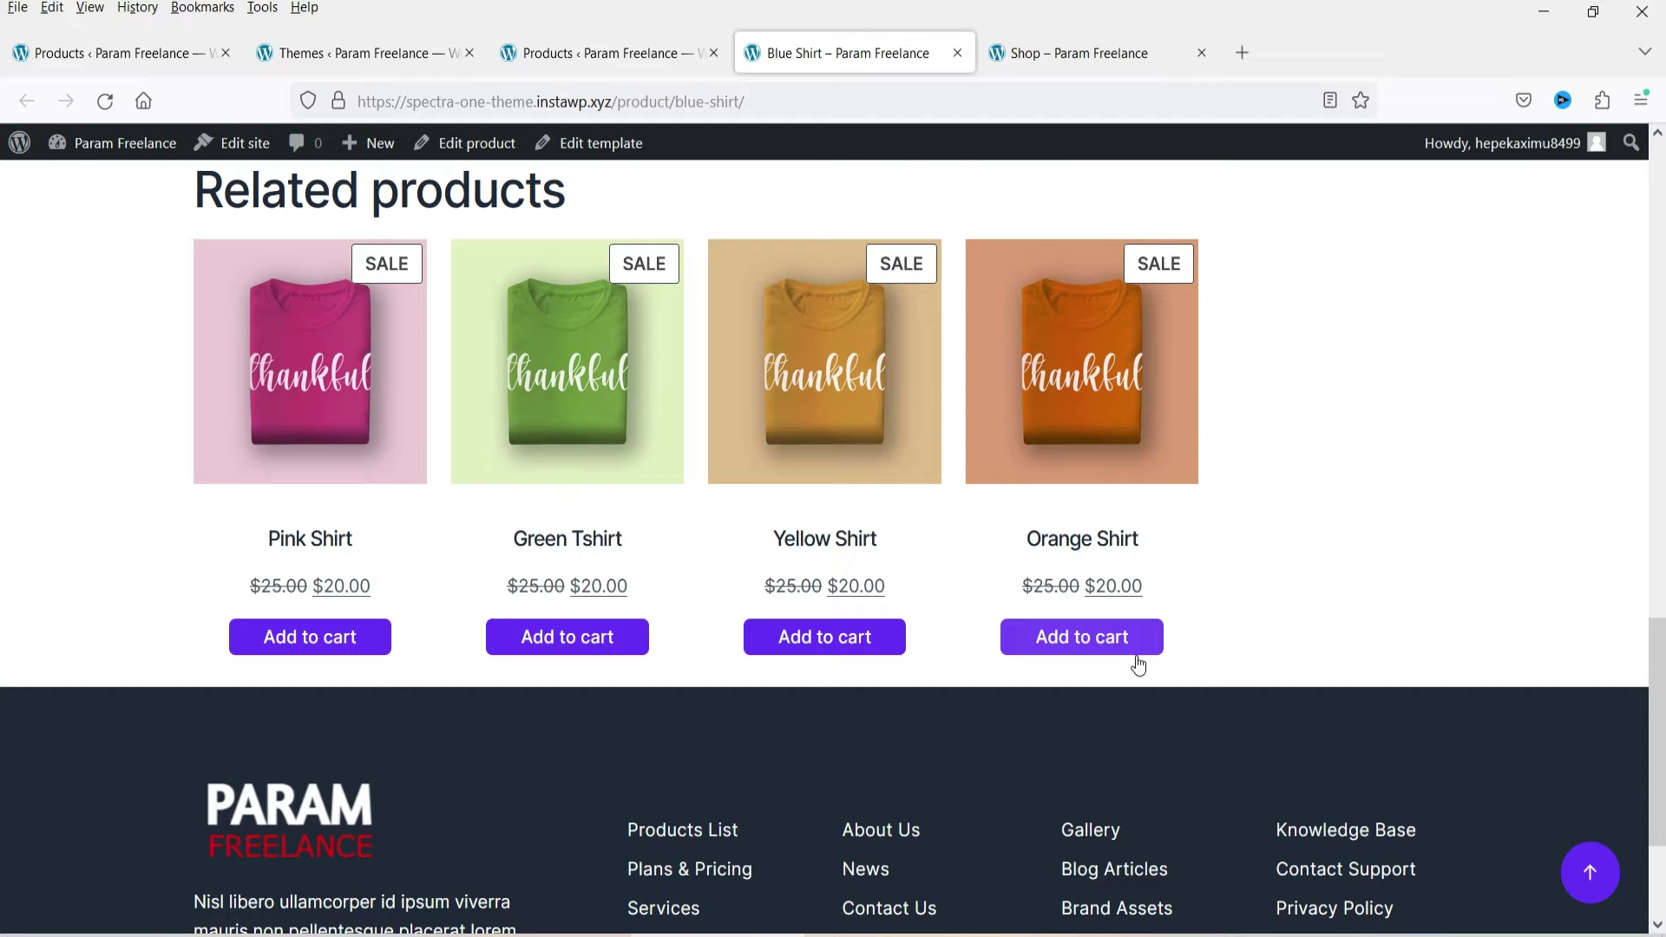
scroll(1321, 565, up, 15)
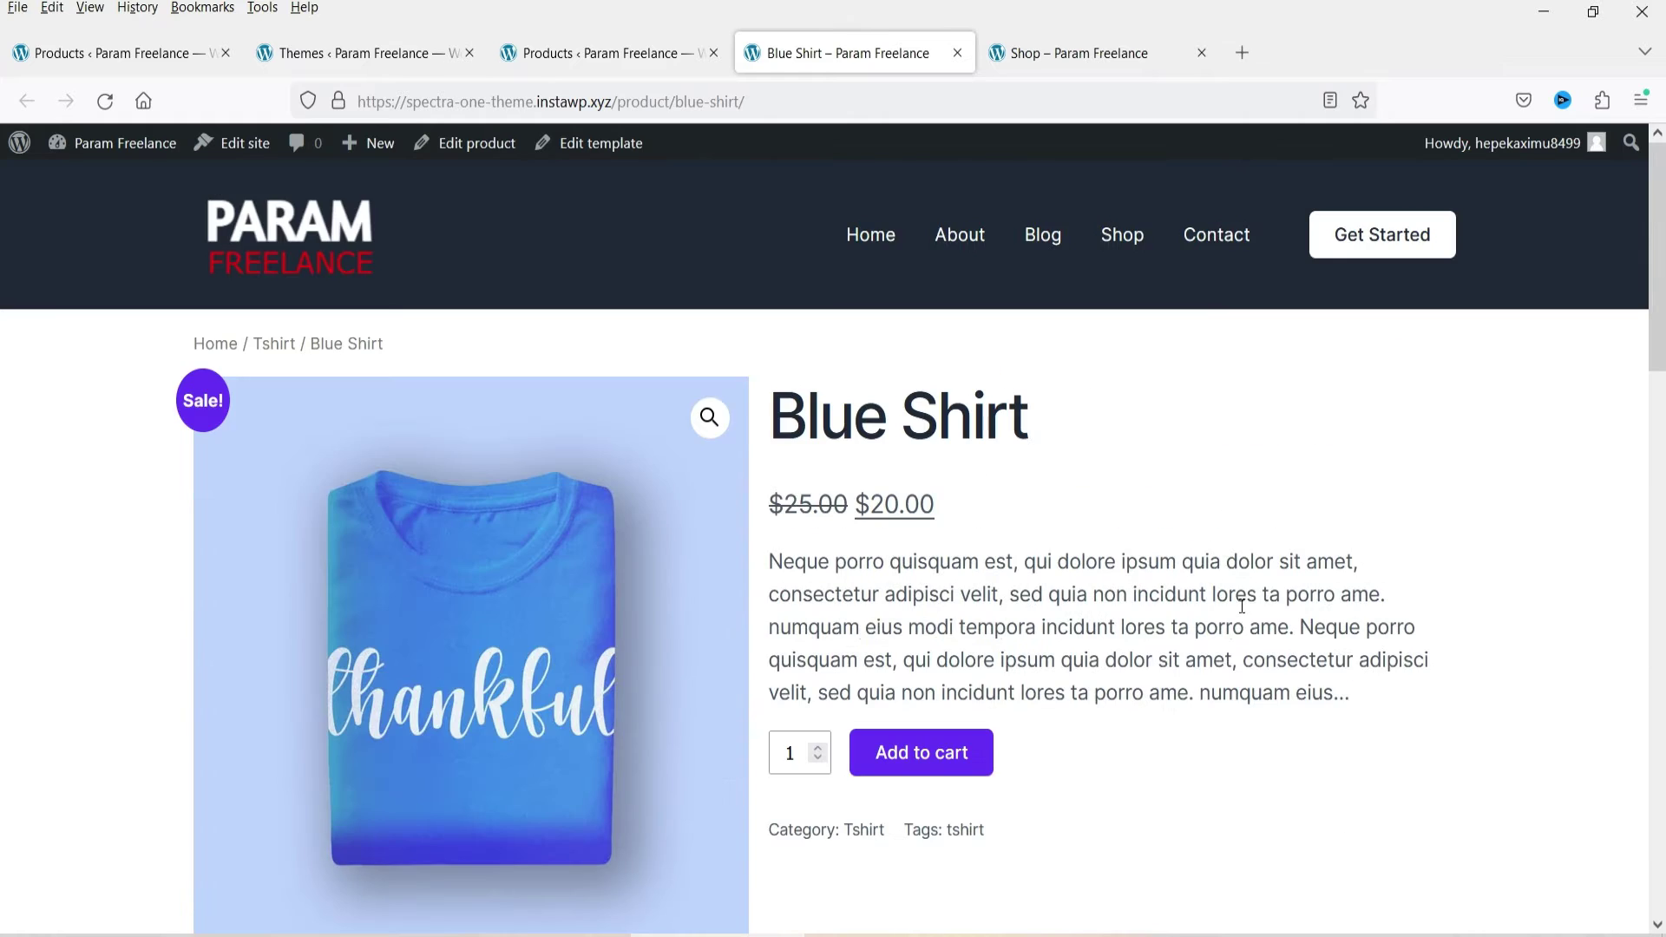
Open the Site Editor for the active Spectra One theme.
click(355, 70)
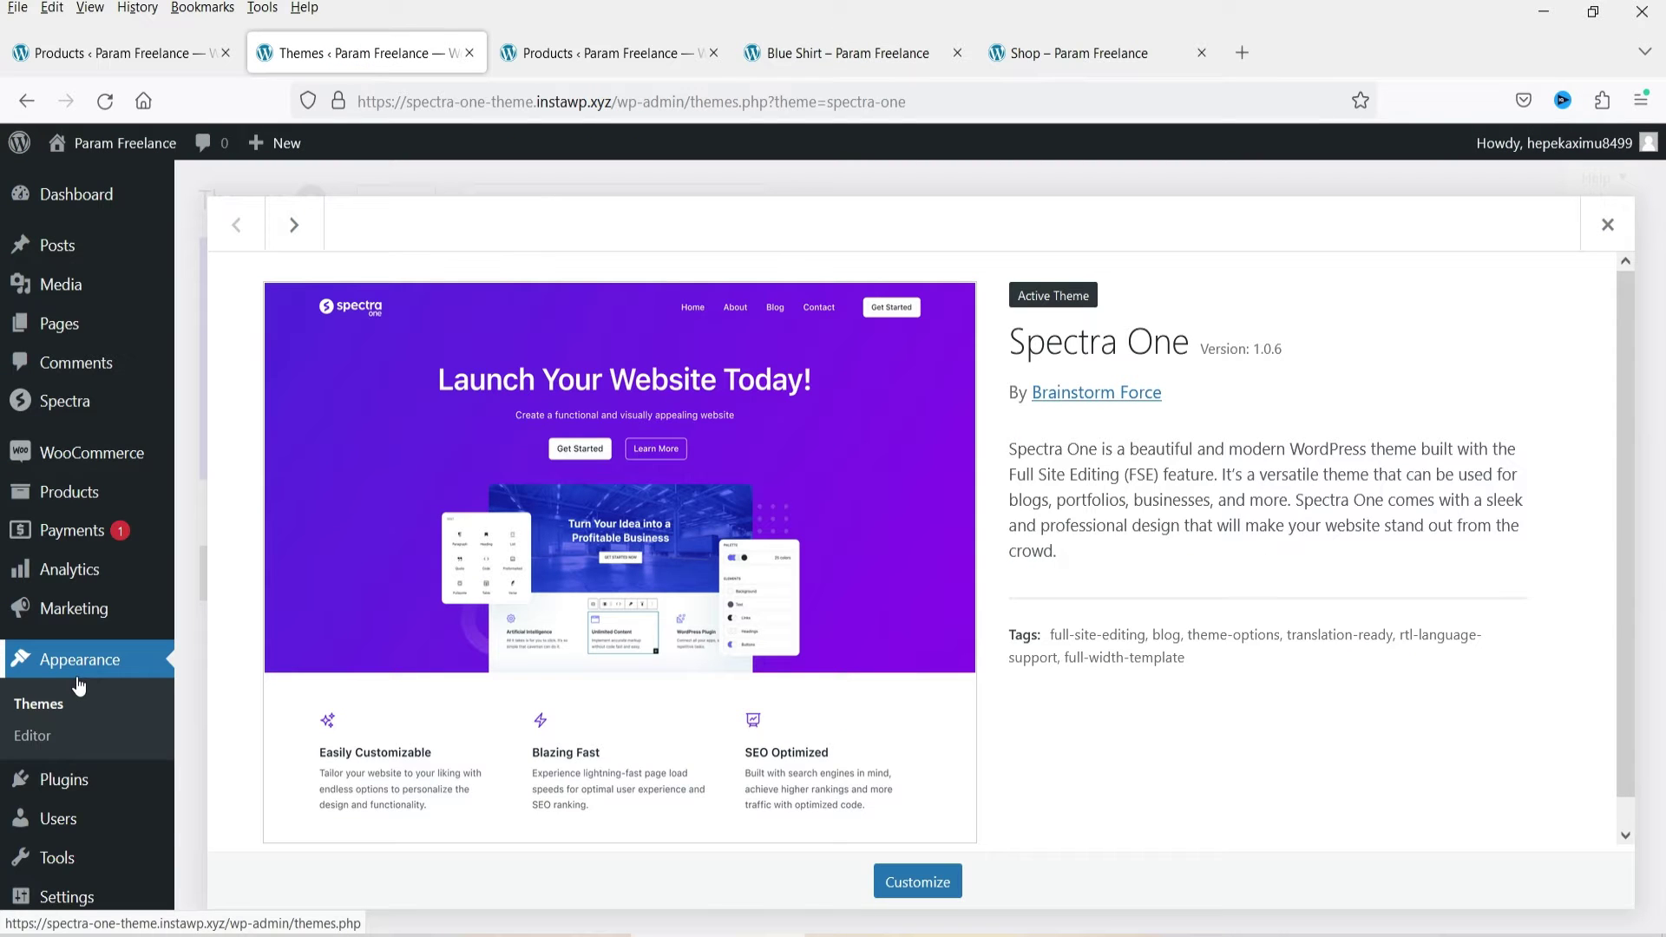
click(39, 746)
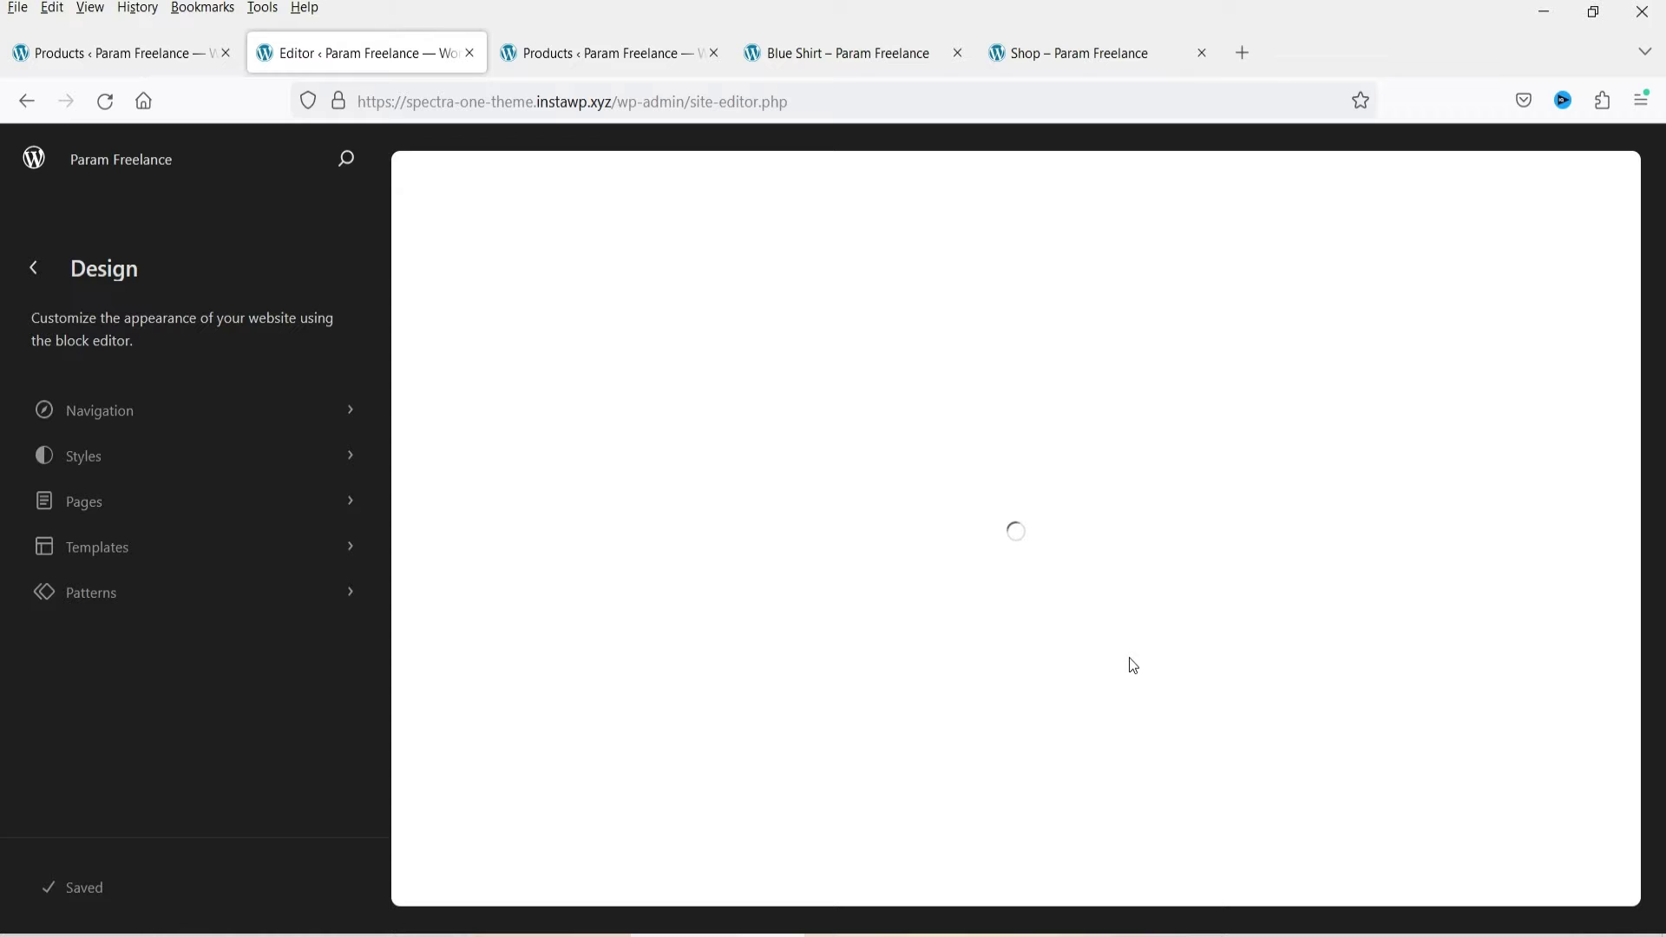
Browse the Site Editor's design sections: Navigation, Styles, Pages, Templates and Patterns.
click(86, 415)
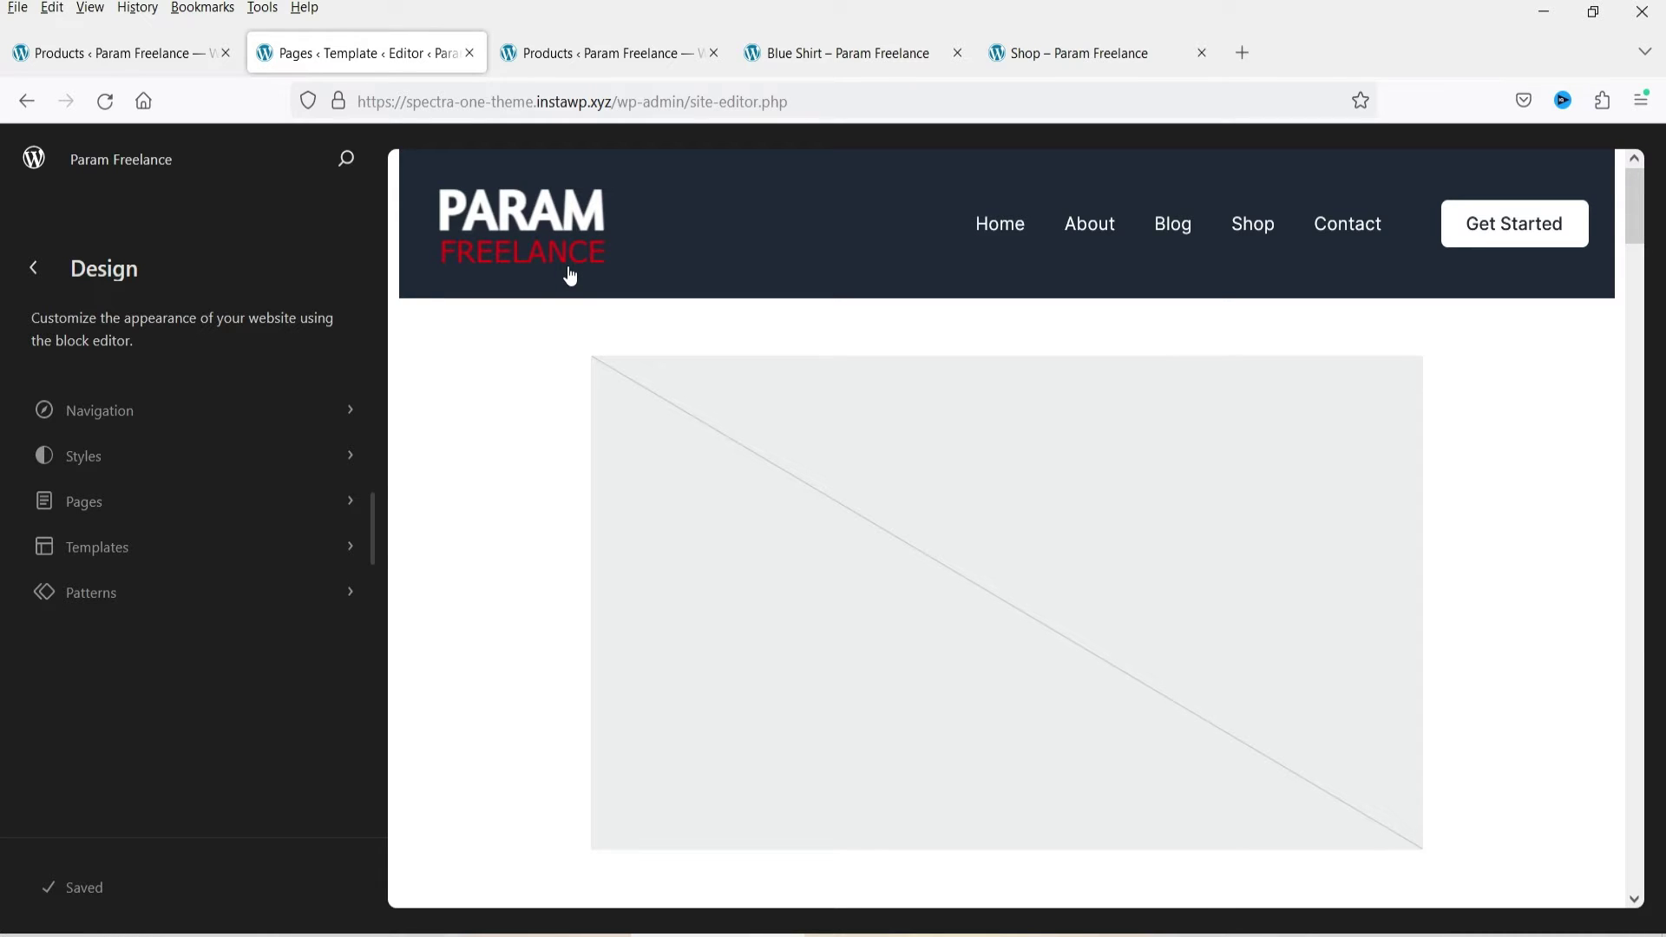
click(137, 464)
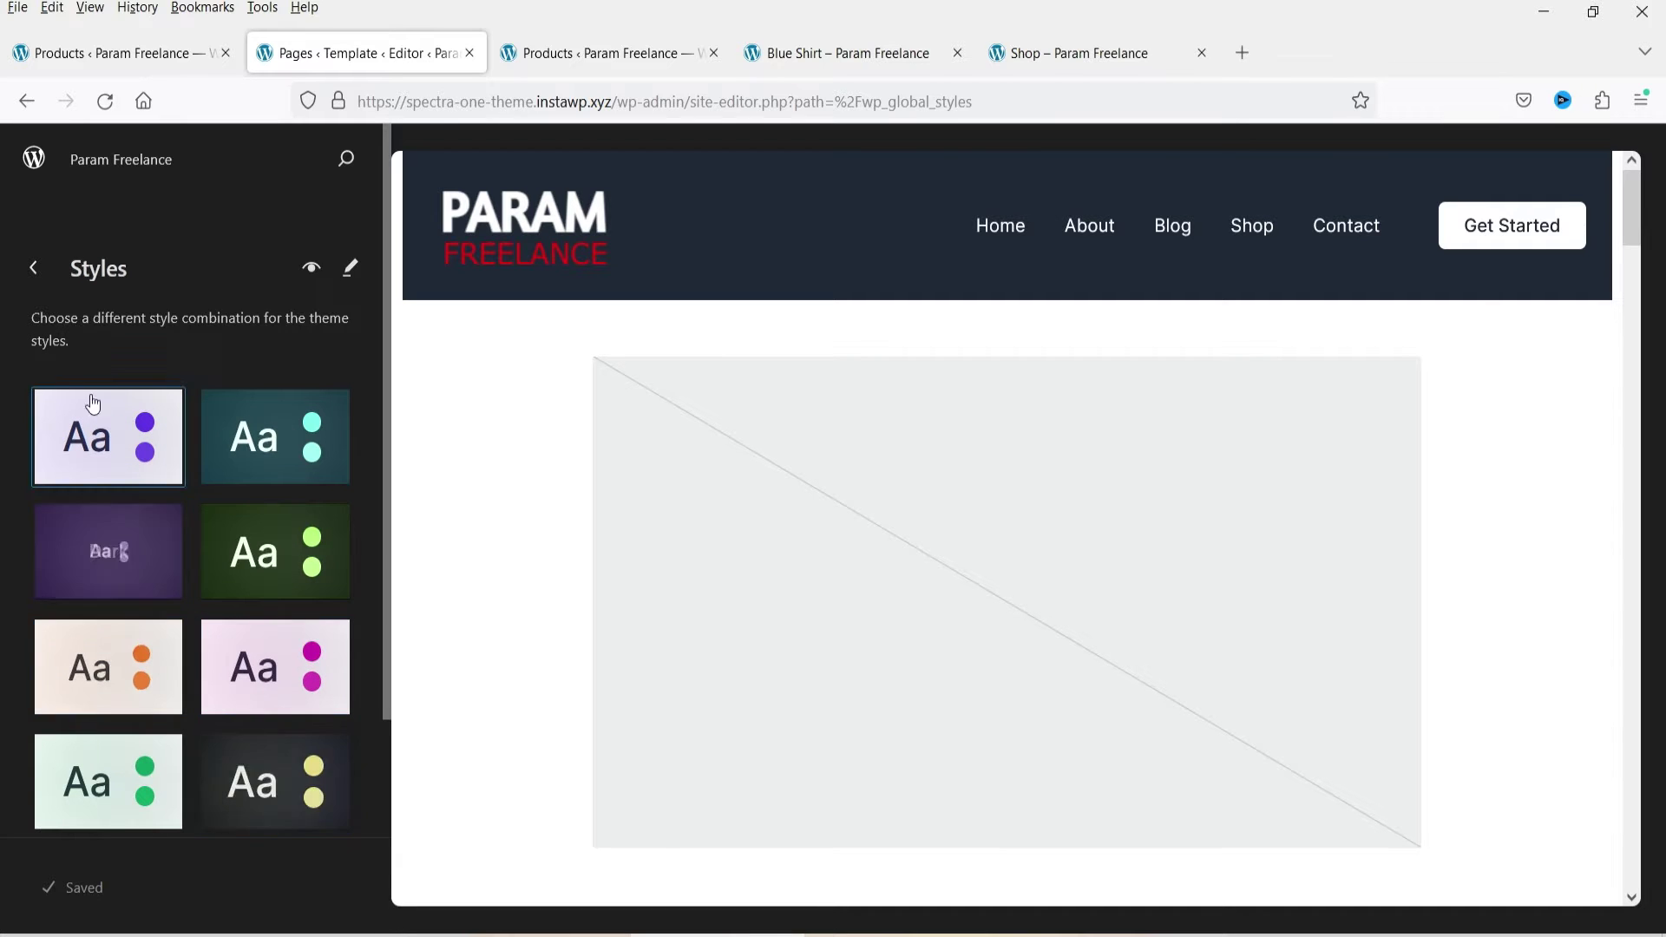
click(33, 268)
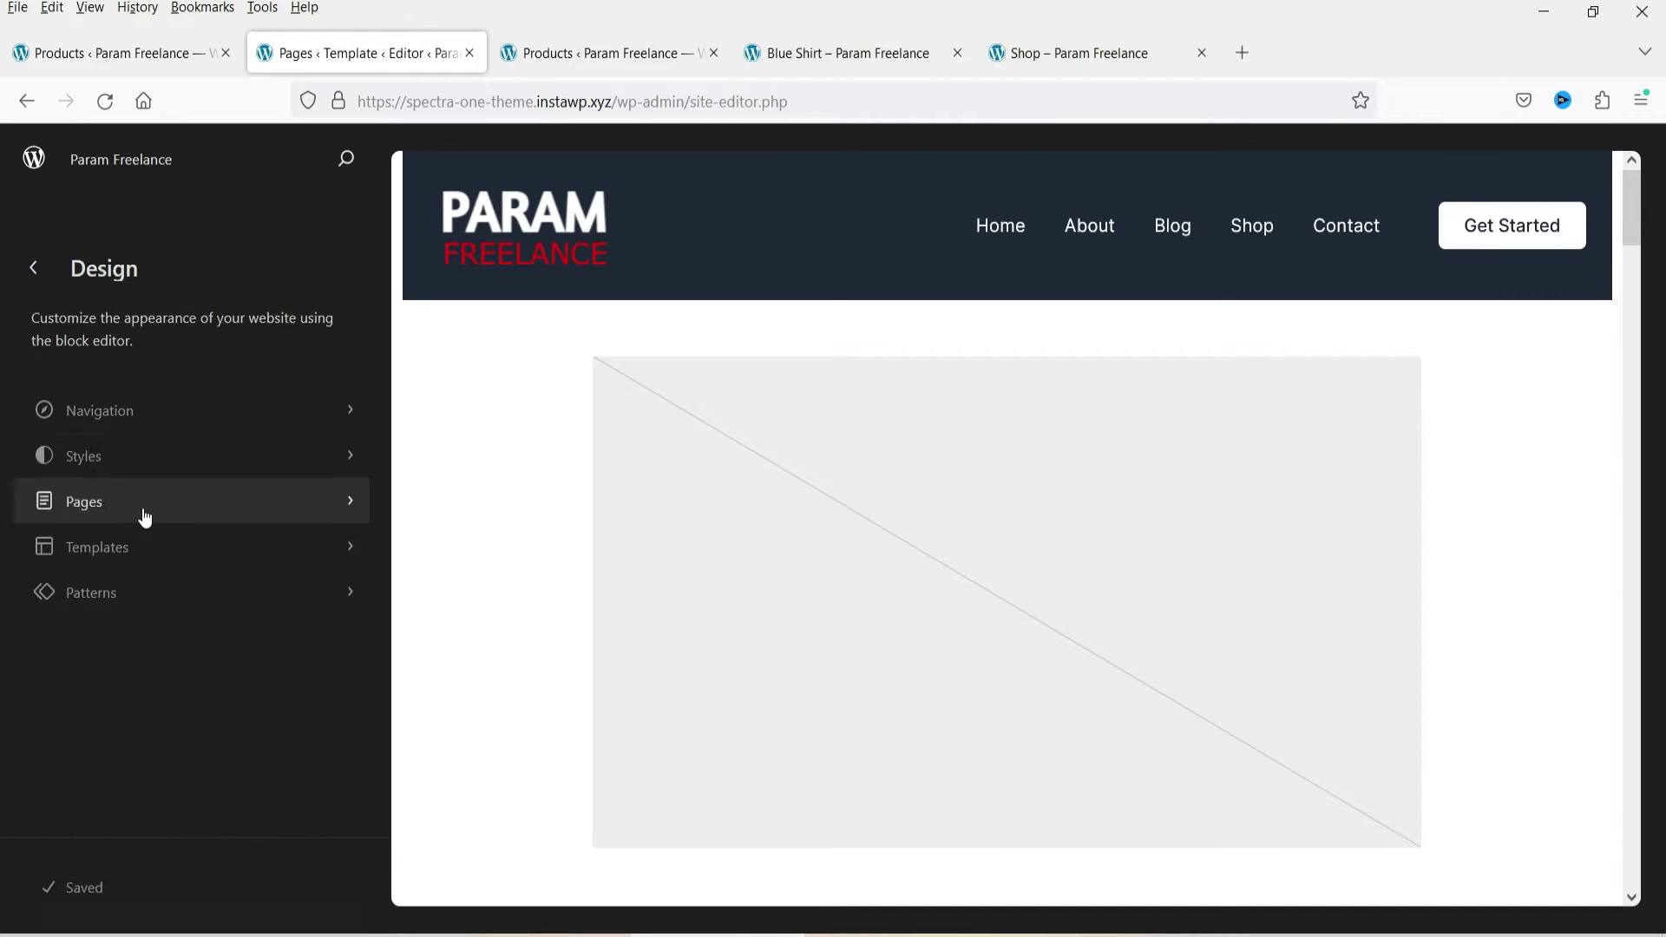
click(145, 518)
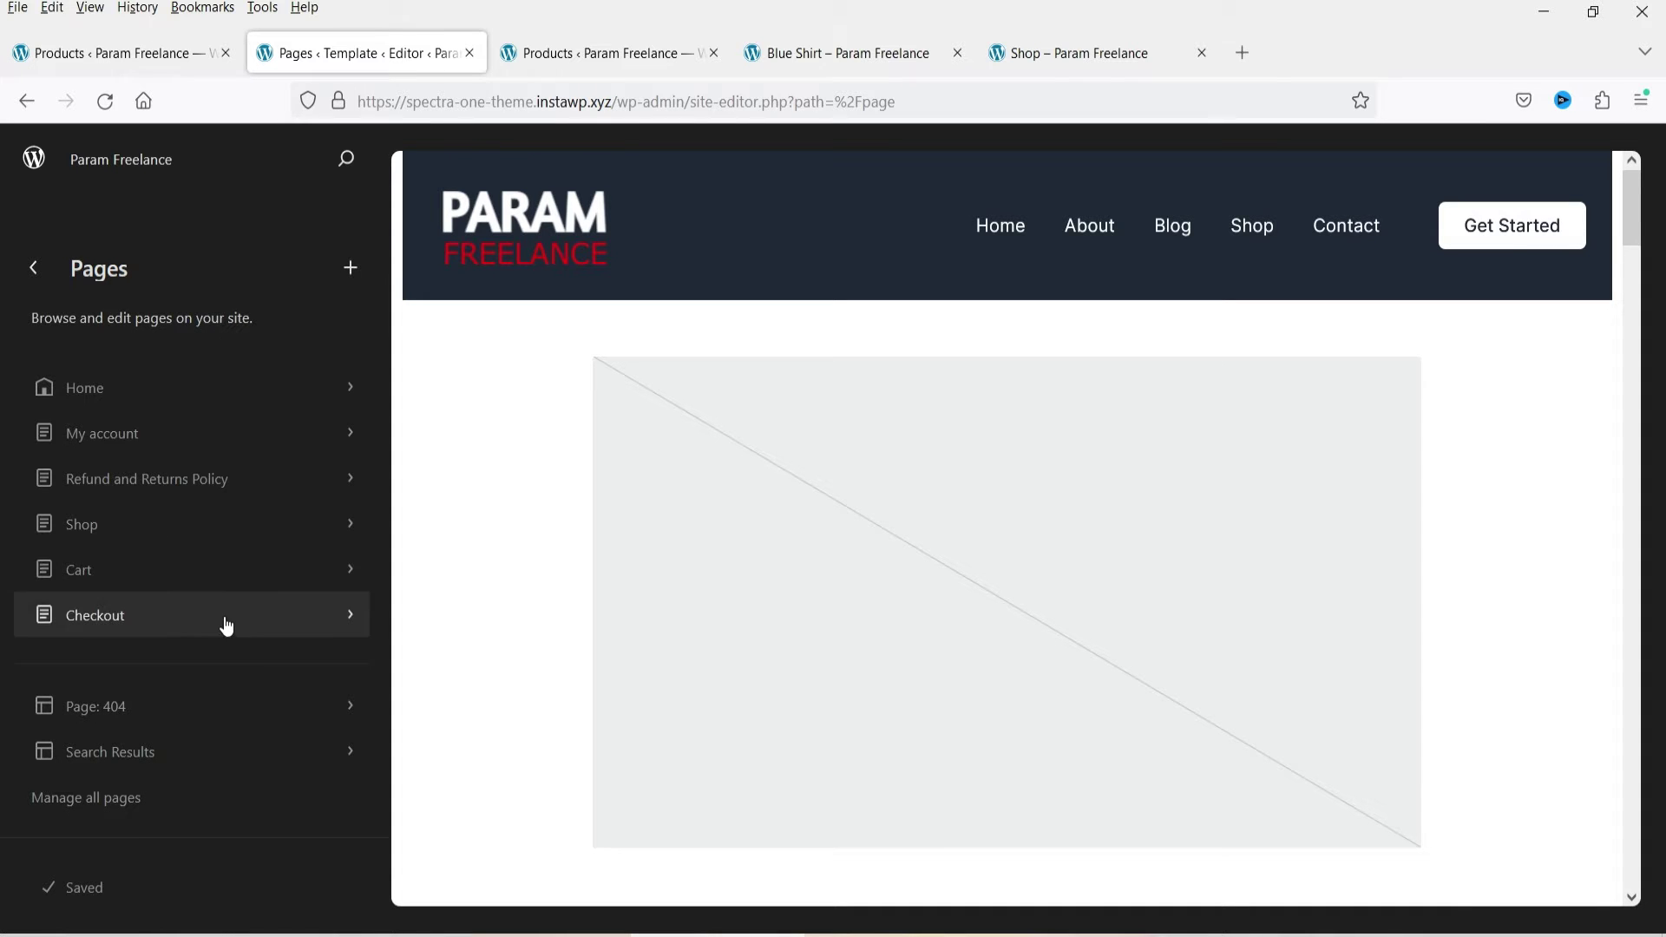
click(34, 270)
click(149, 550)
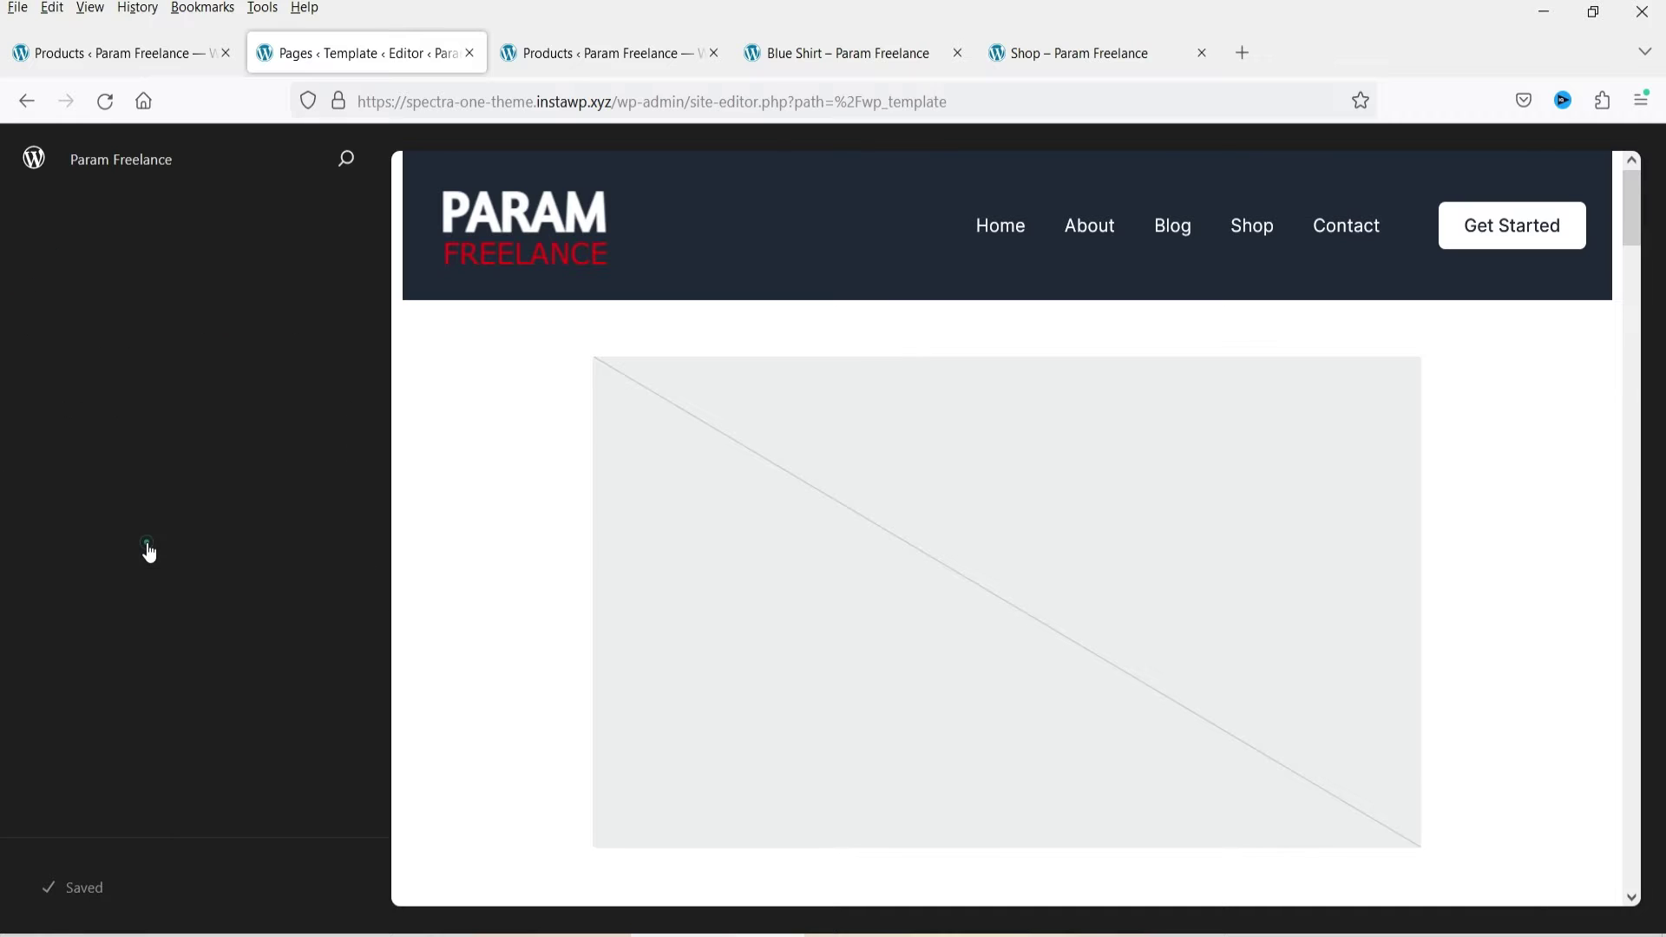
scroll(186, 417, down, 3)
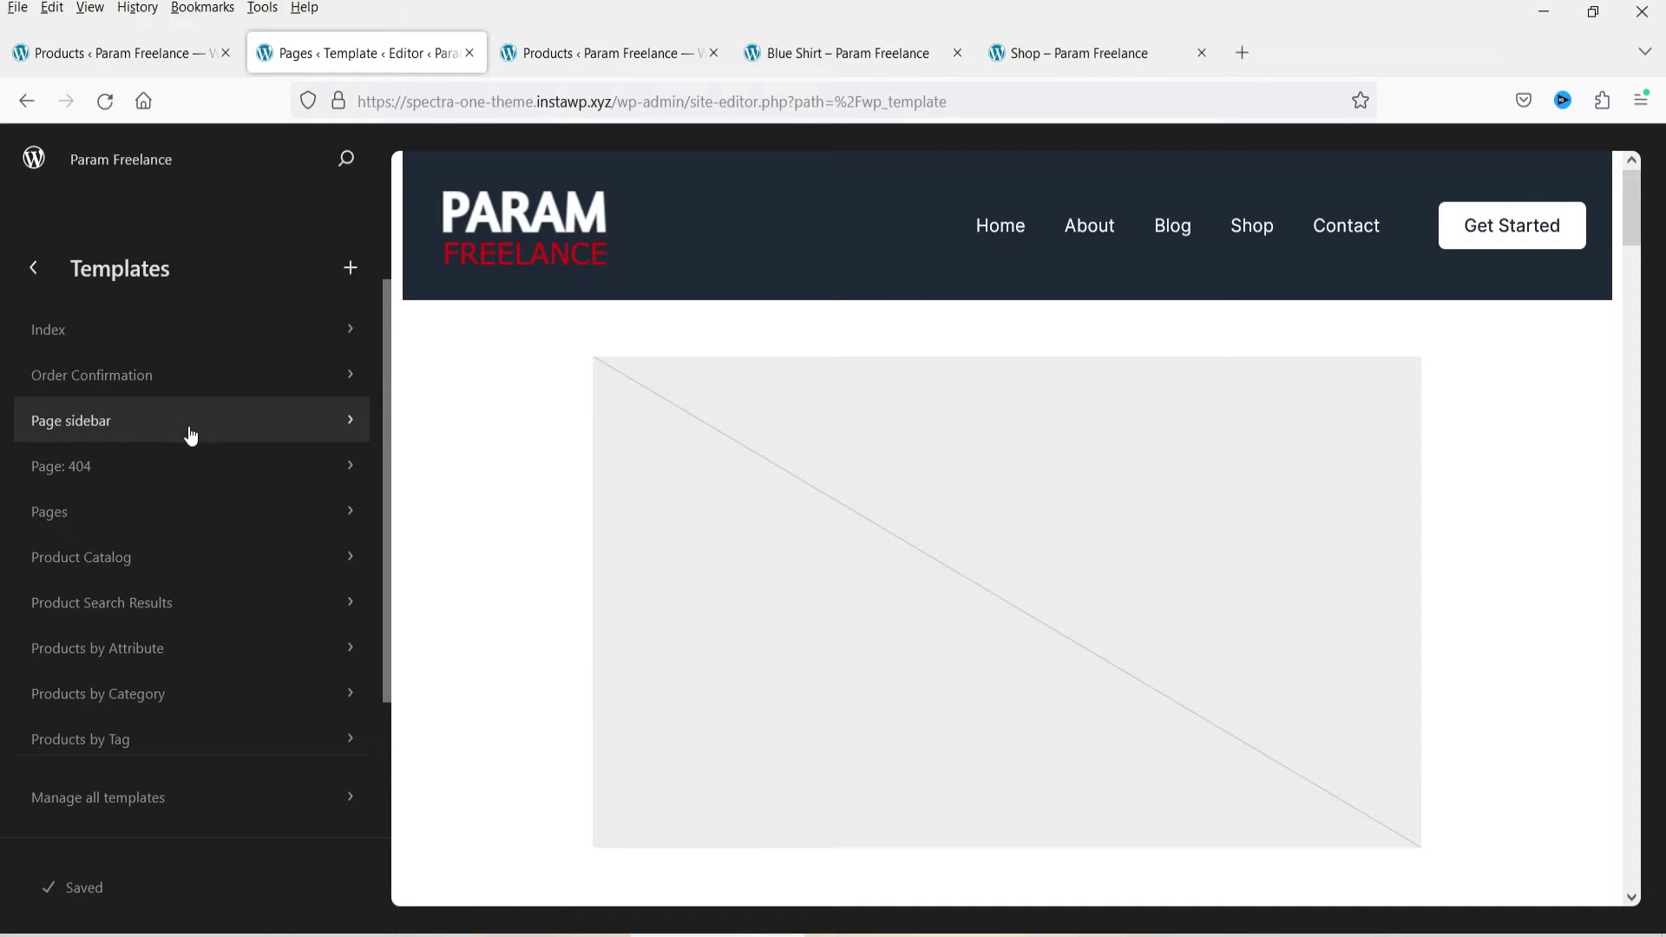
scroll(249, 584, down, 3)
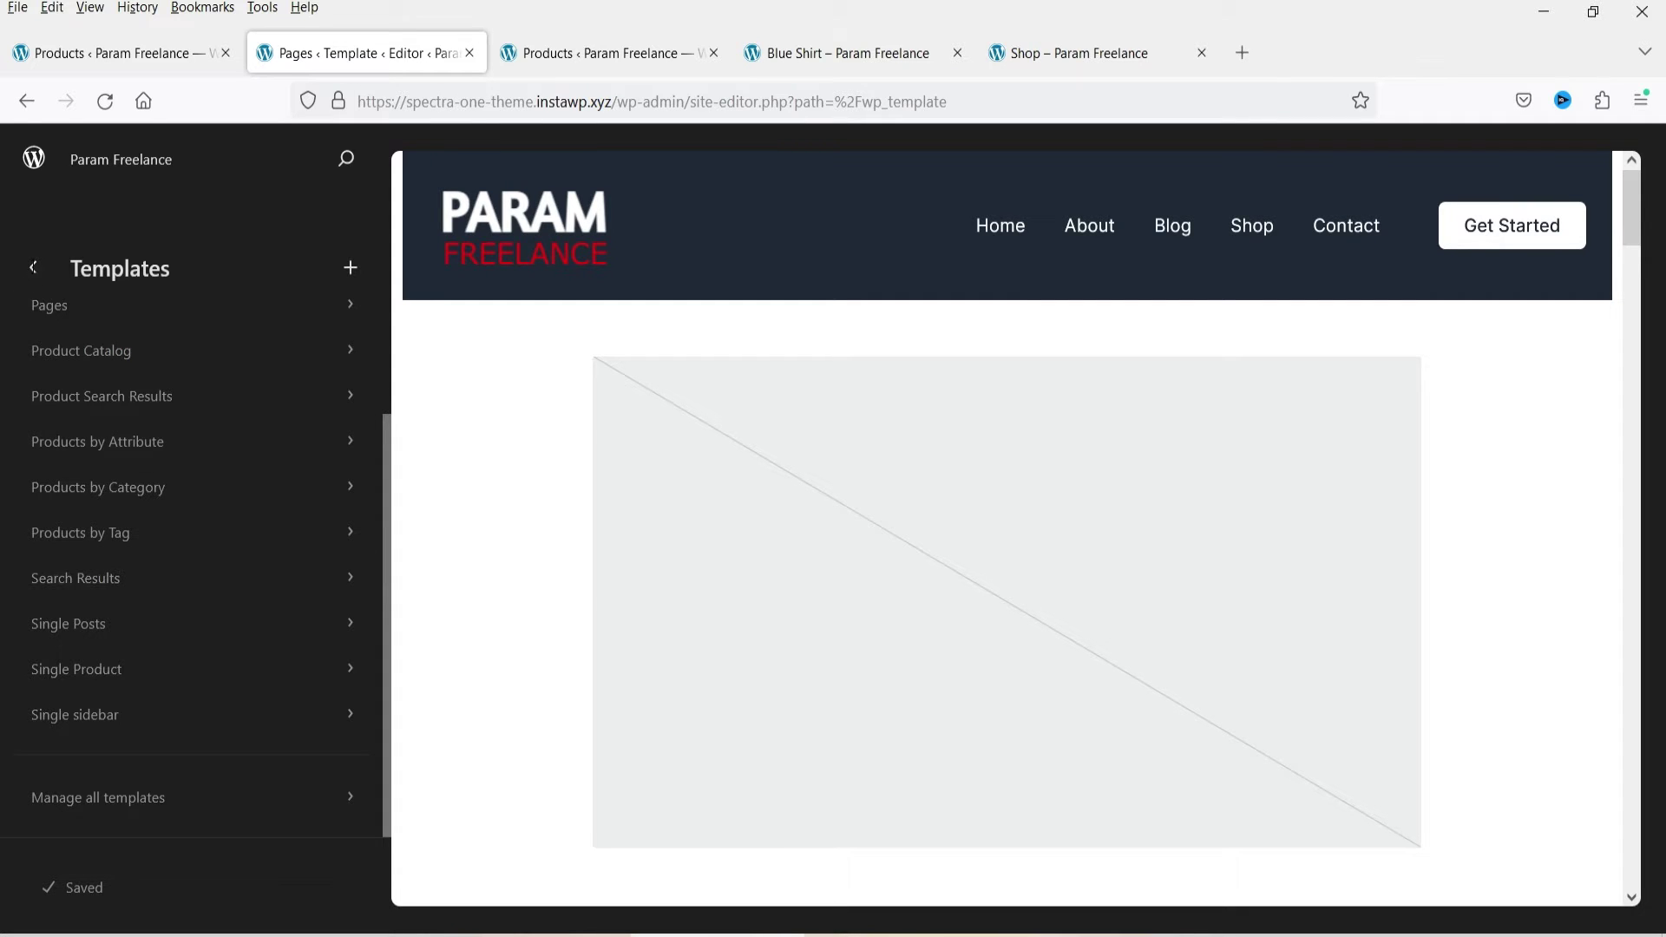
click(33, 268)
click(90, 592)
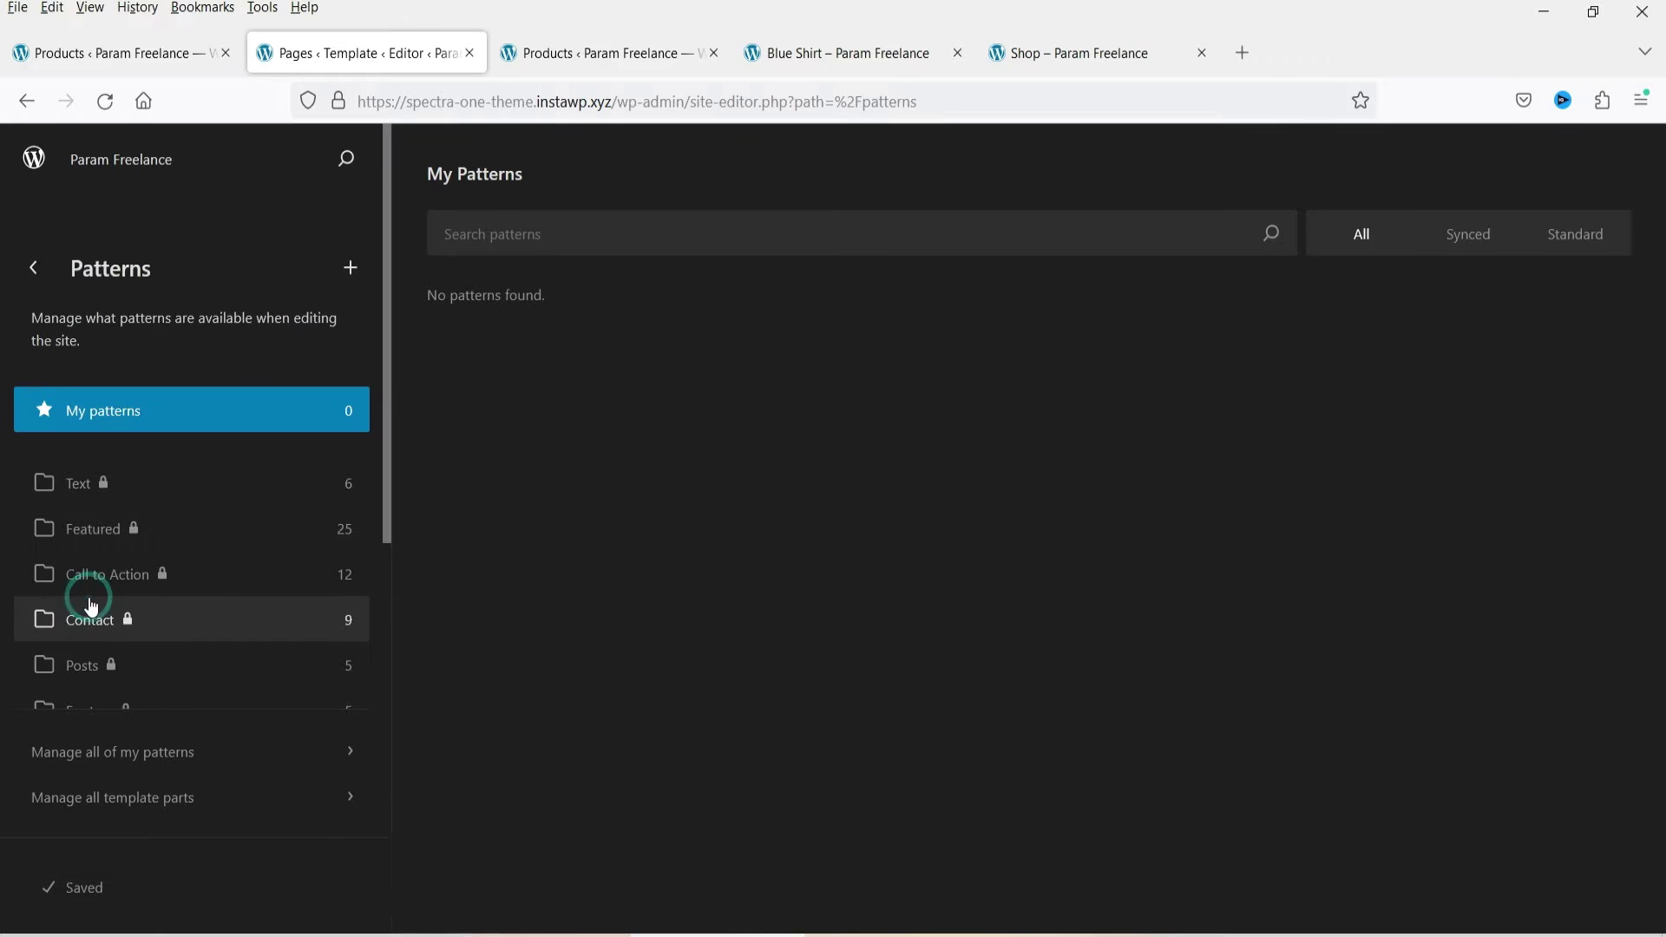
scroll(111, 525, down, 5)
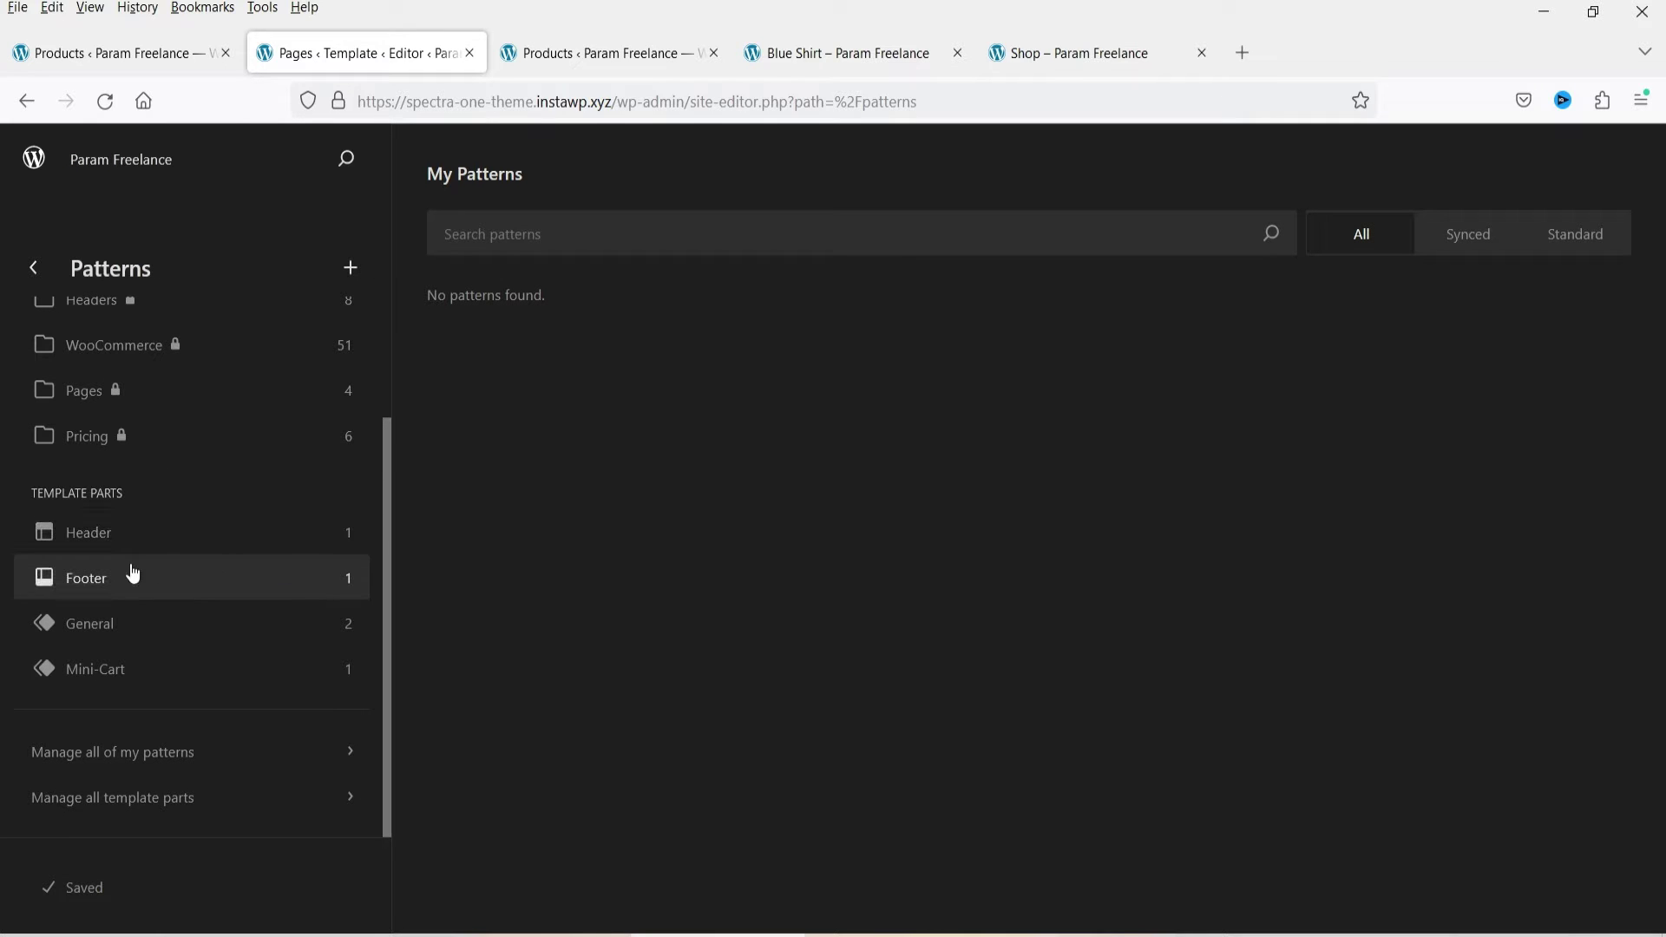
click(33, 269)
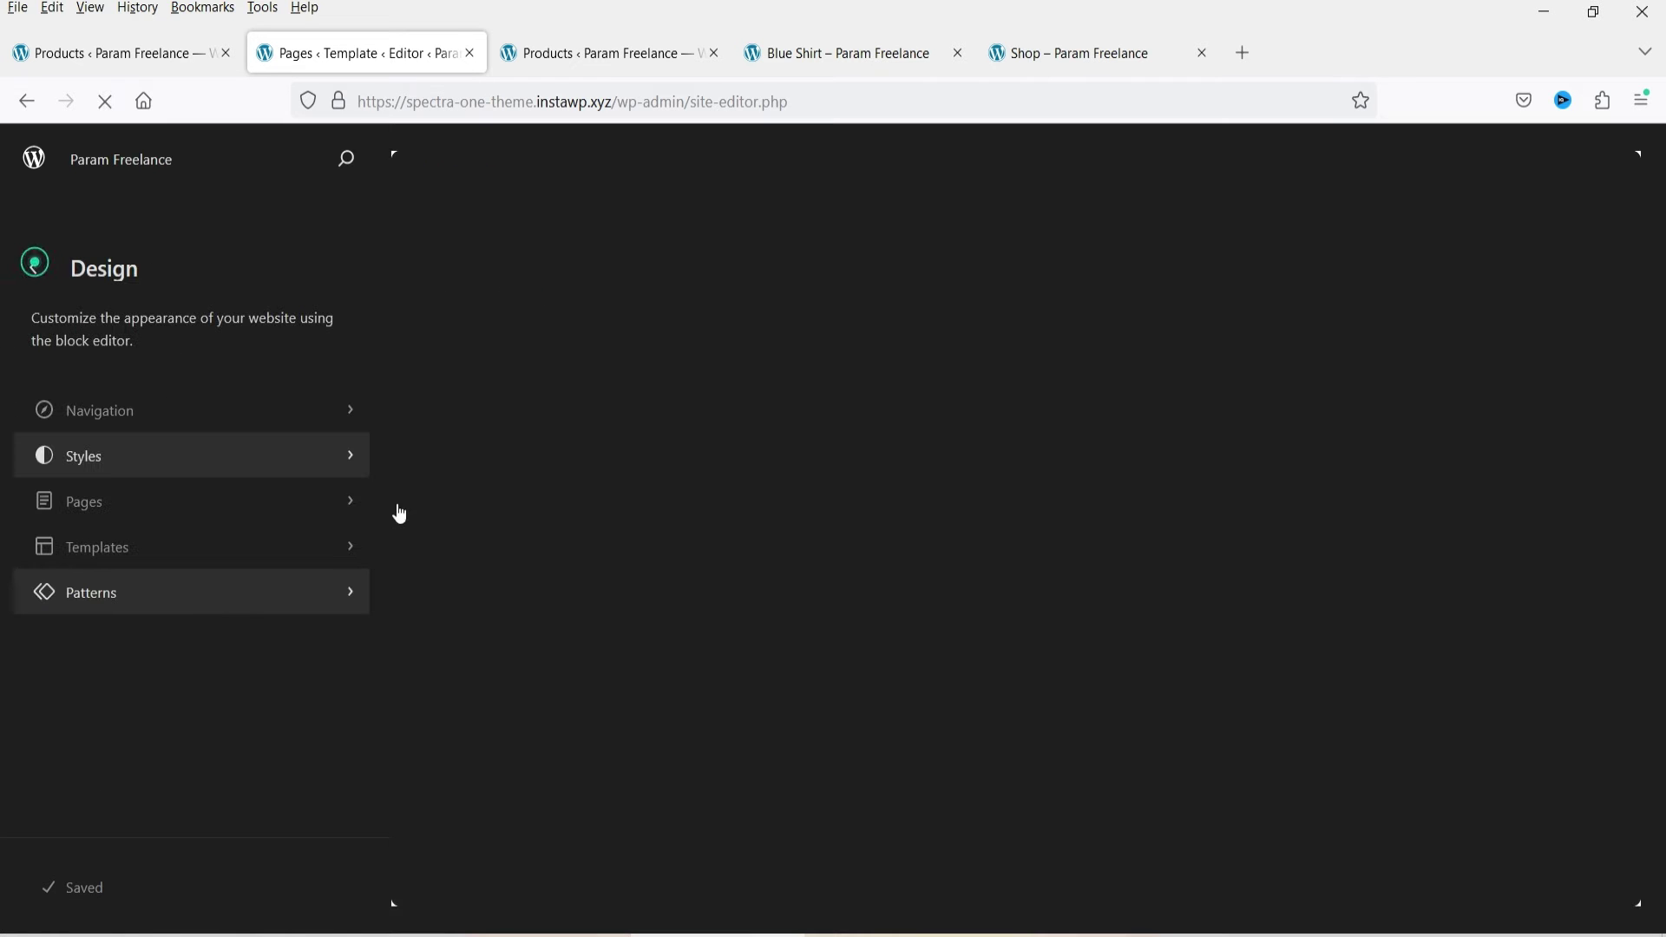
Find the Single Product template, preview its layout and open it for editing.
click(127, 561)
scroll(208, 460, down, 5)
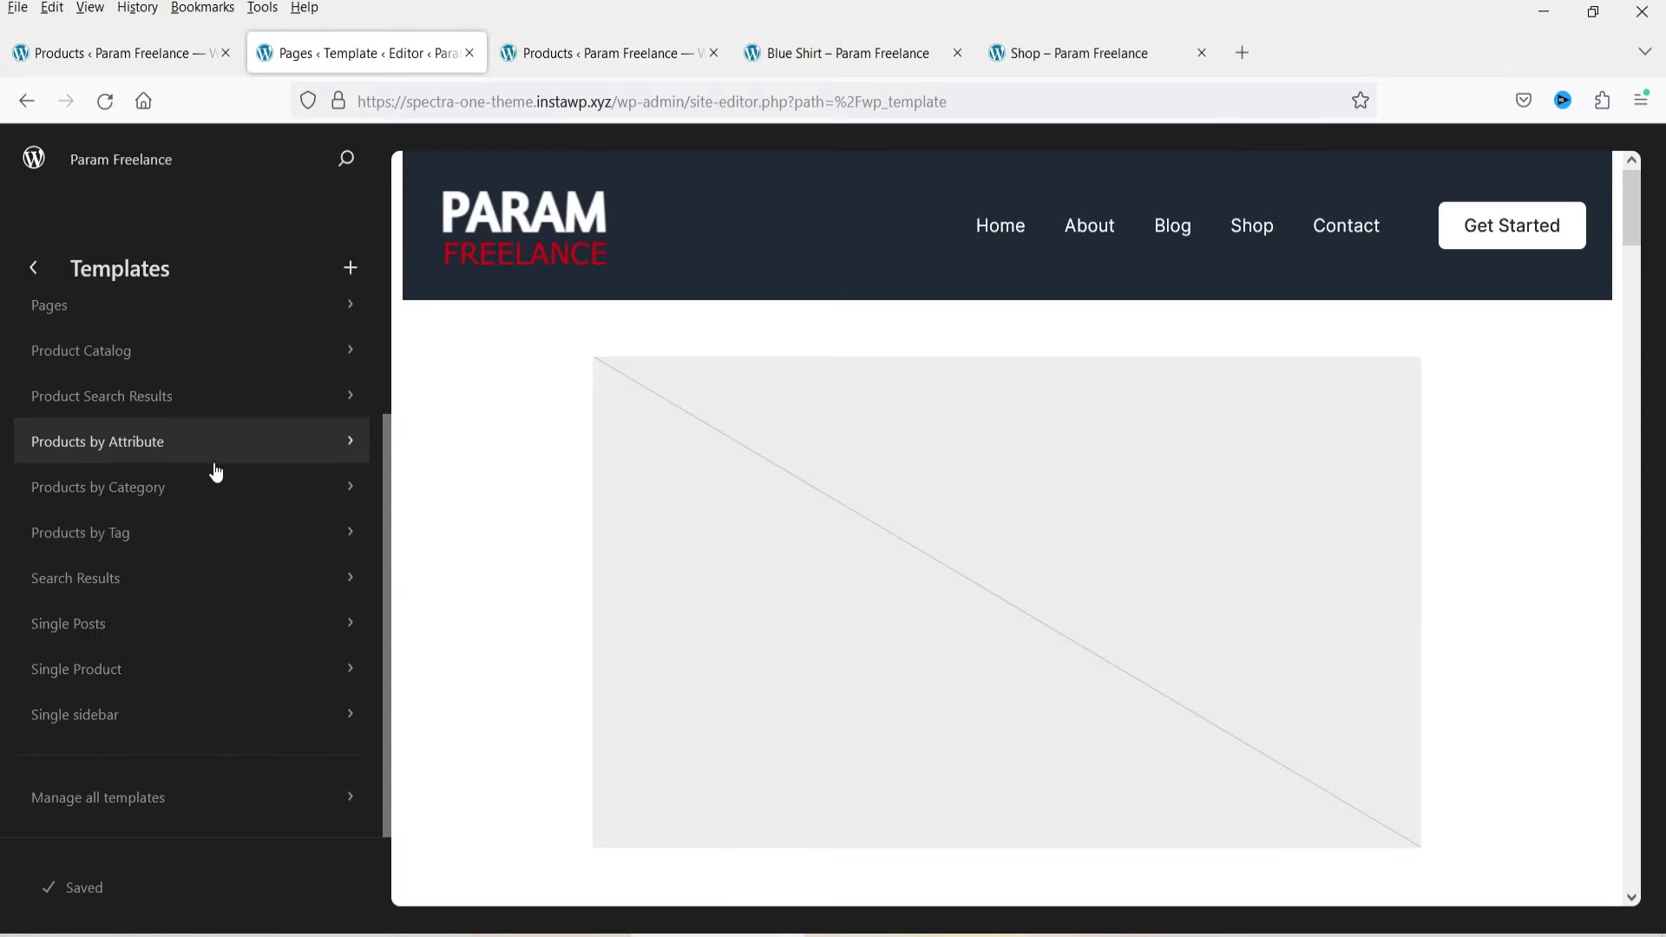
click(128, 670)
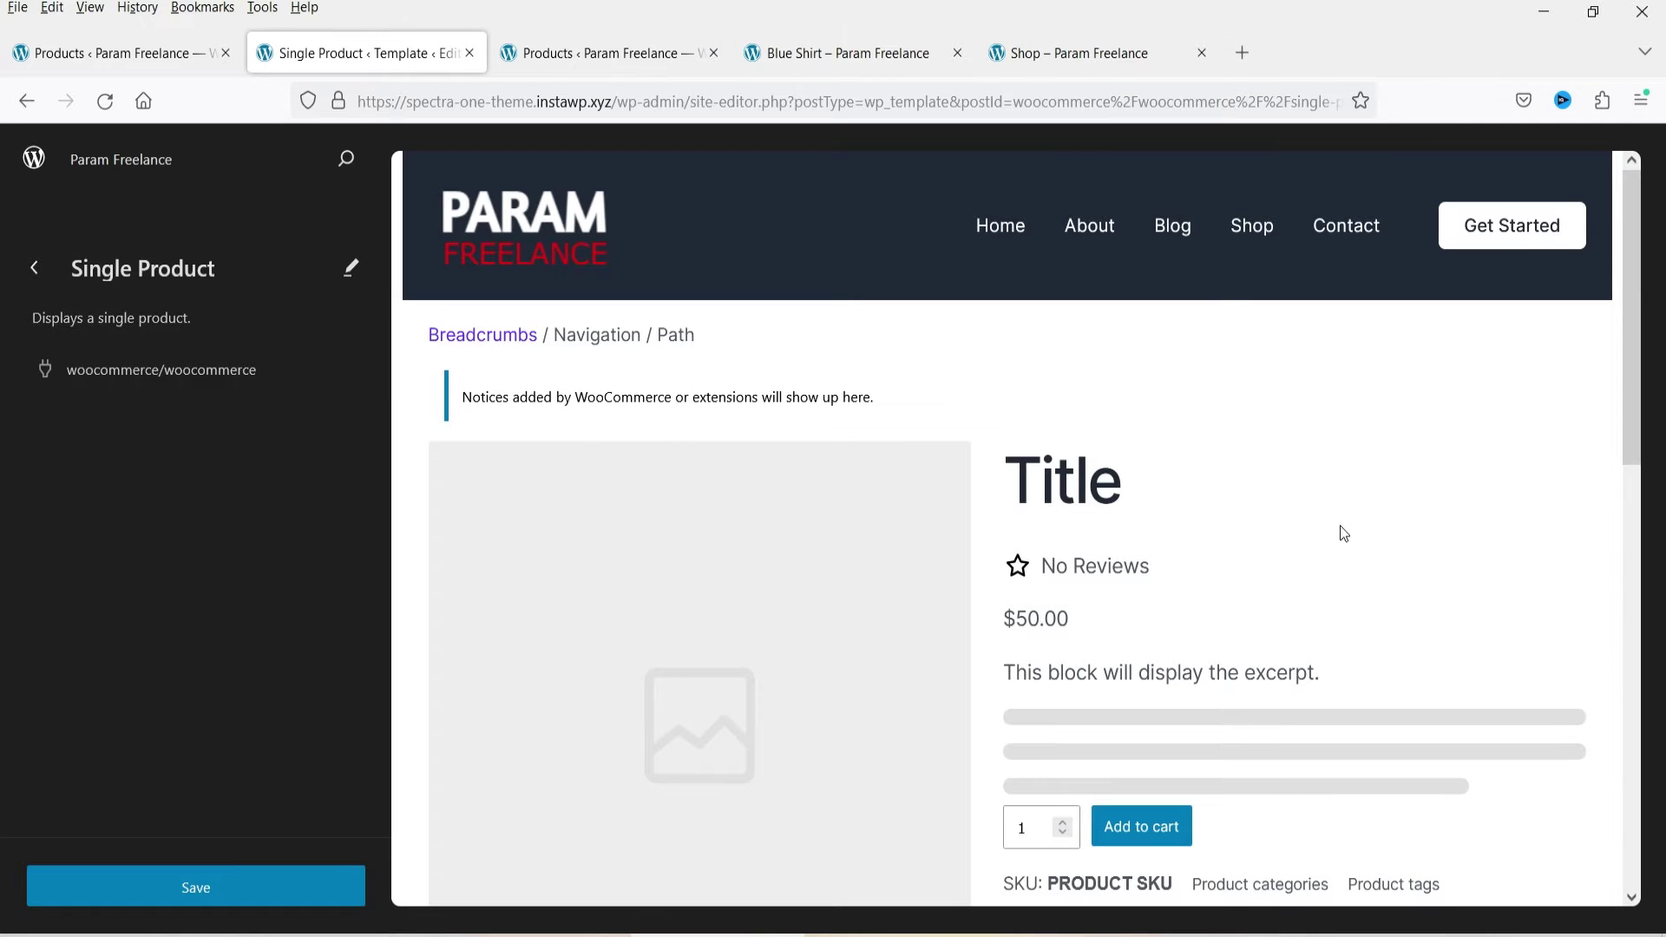
scroll(1344, 547, down, 5)
scroll(1350, 558, up, 5)
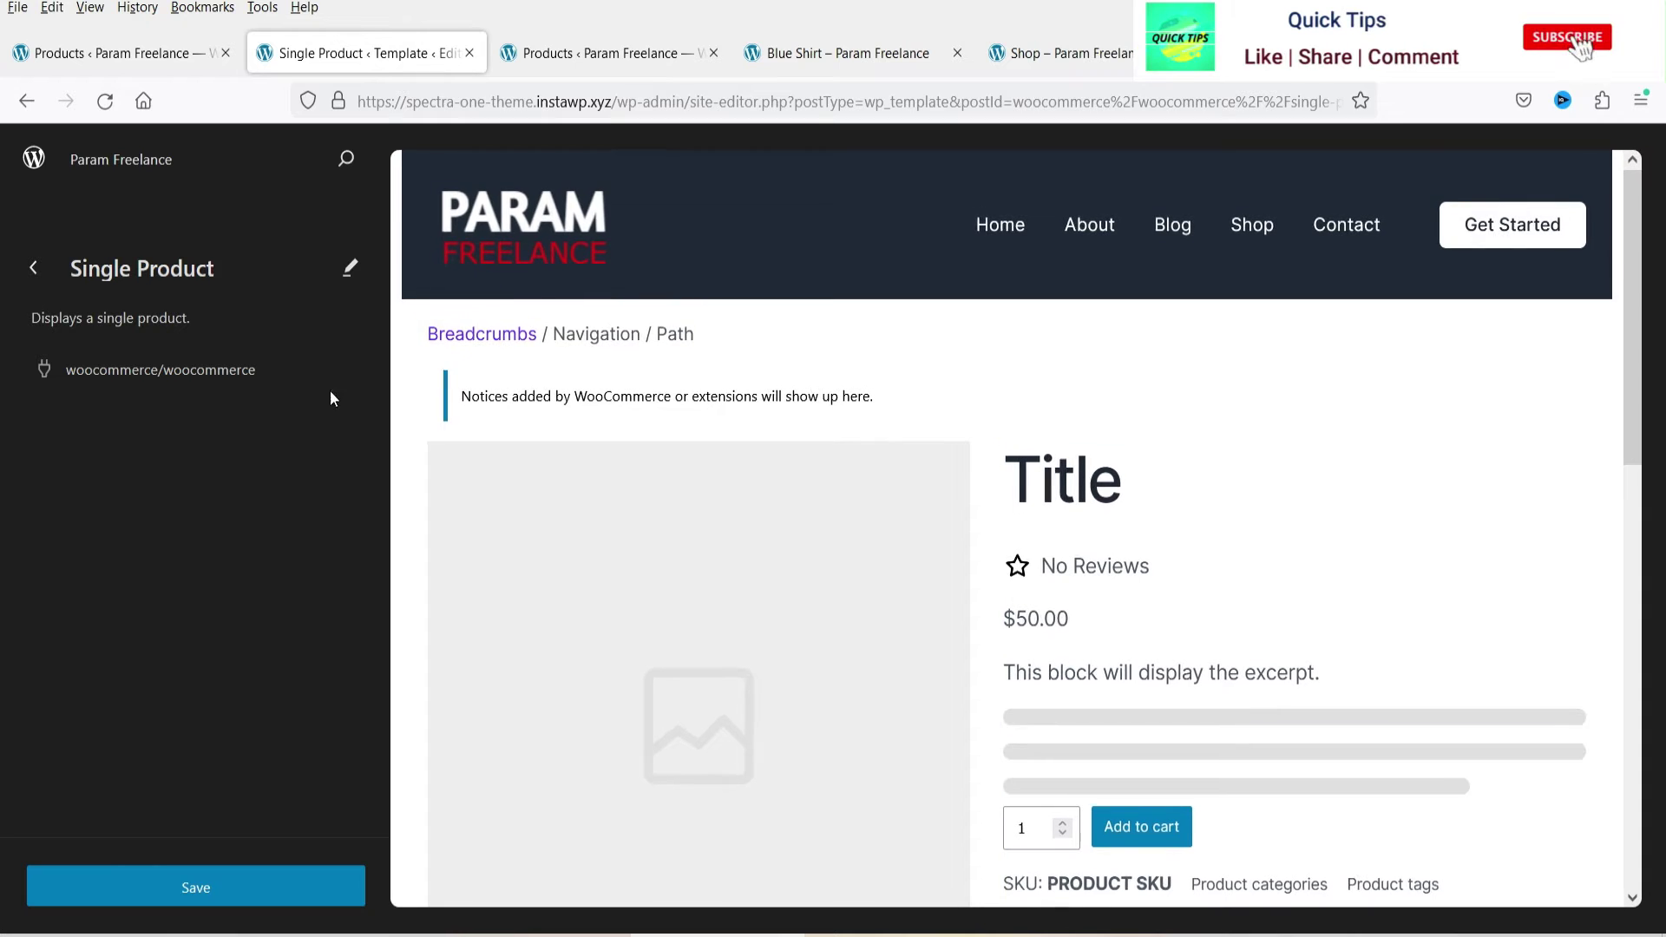
click(350, 276)
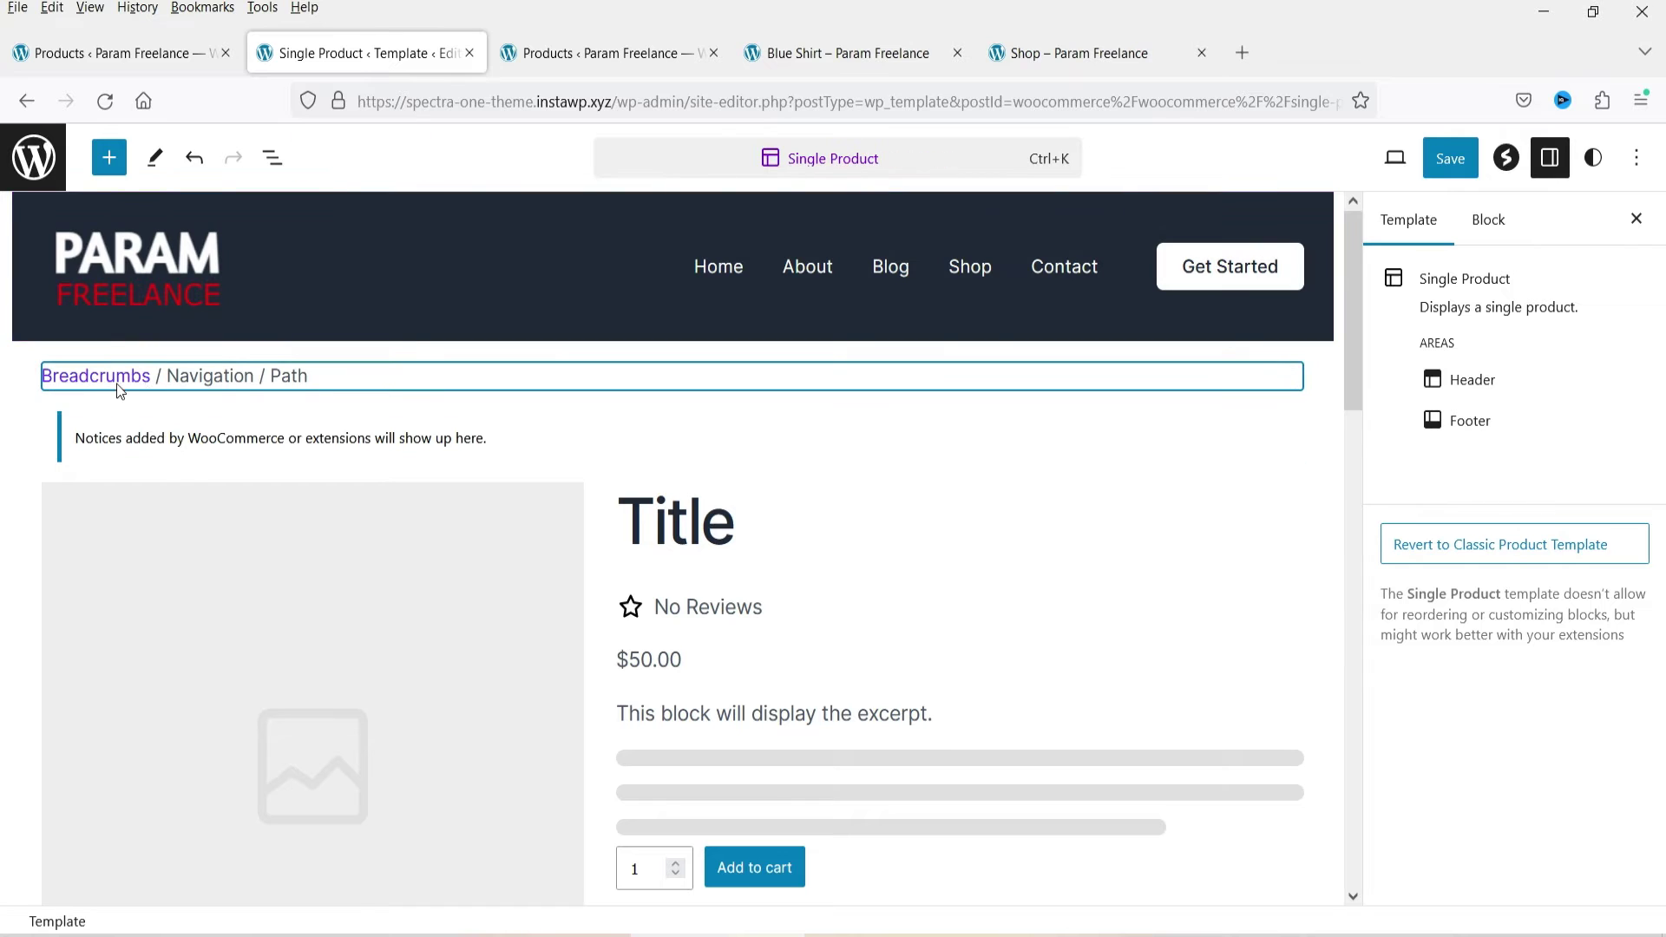
Select the Store Breadcrumbs block and review the actions available for it.
click(395, 384)
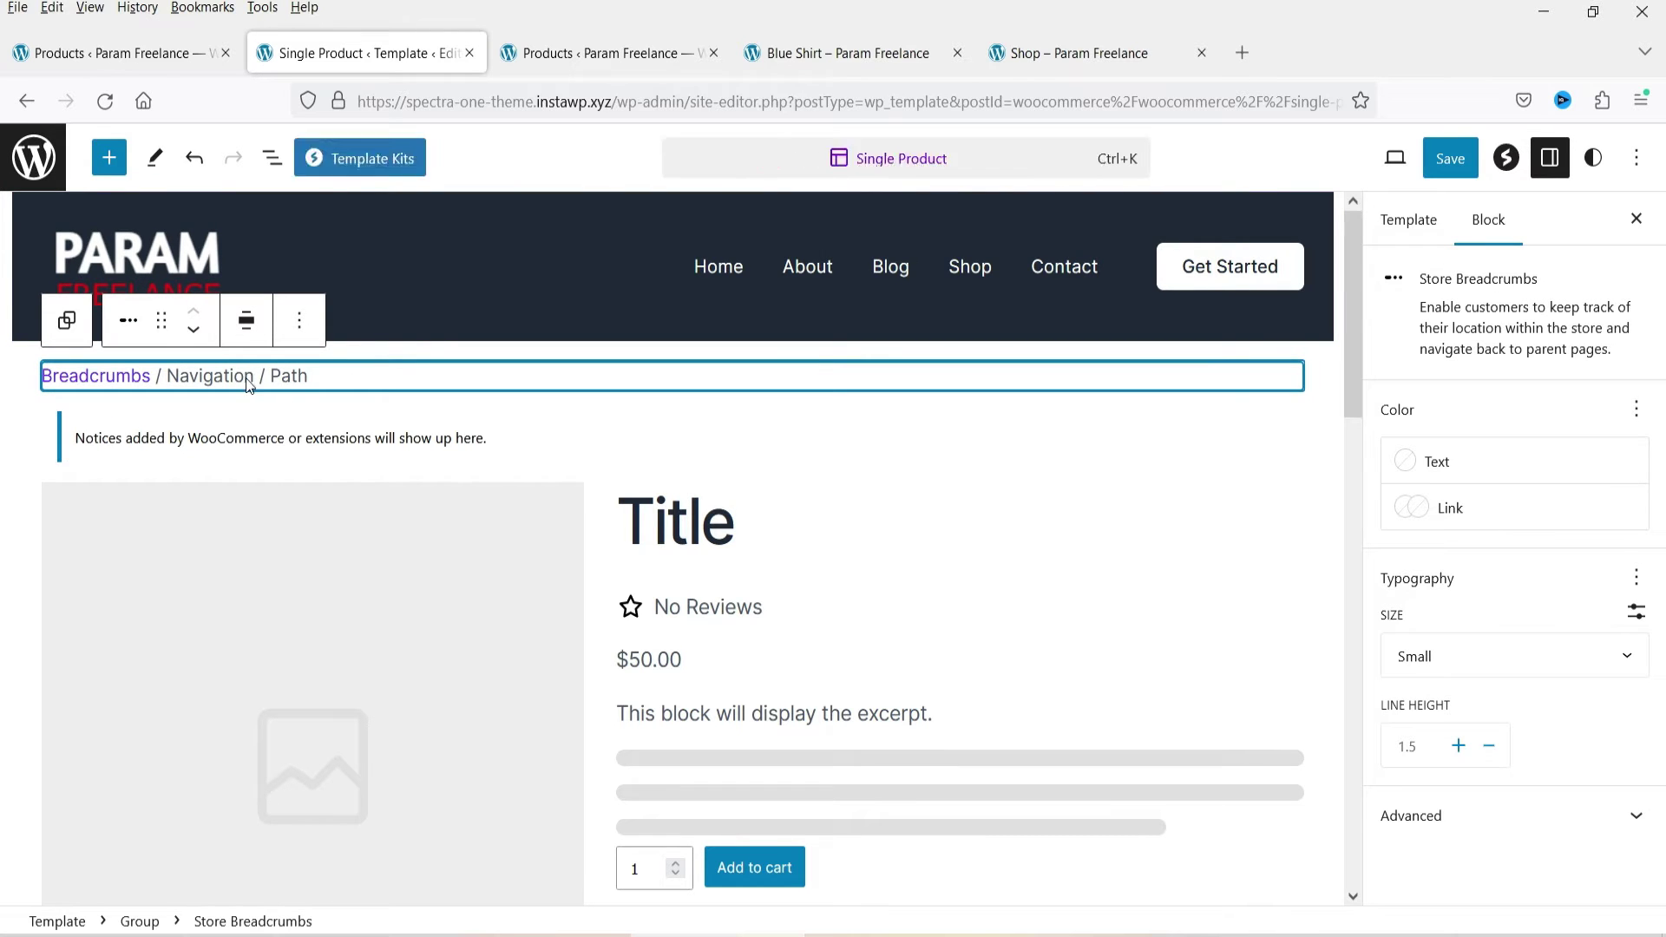
right_click(371, 388)
click(744, 383)
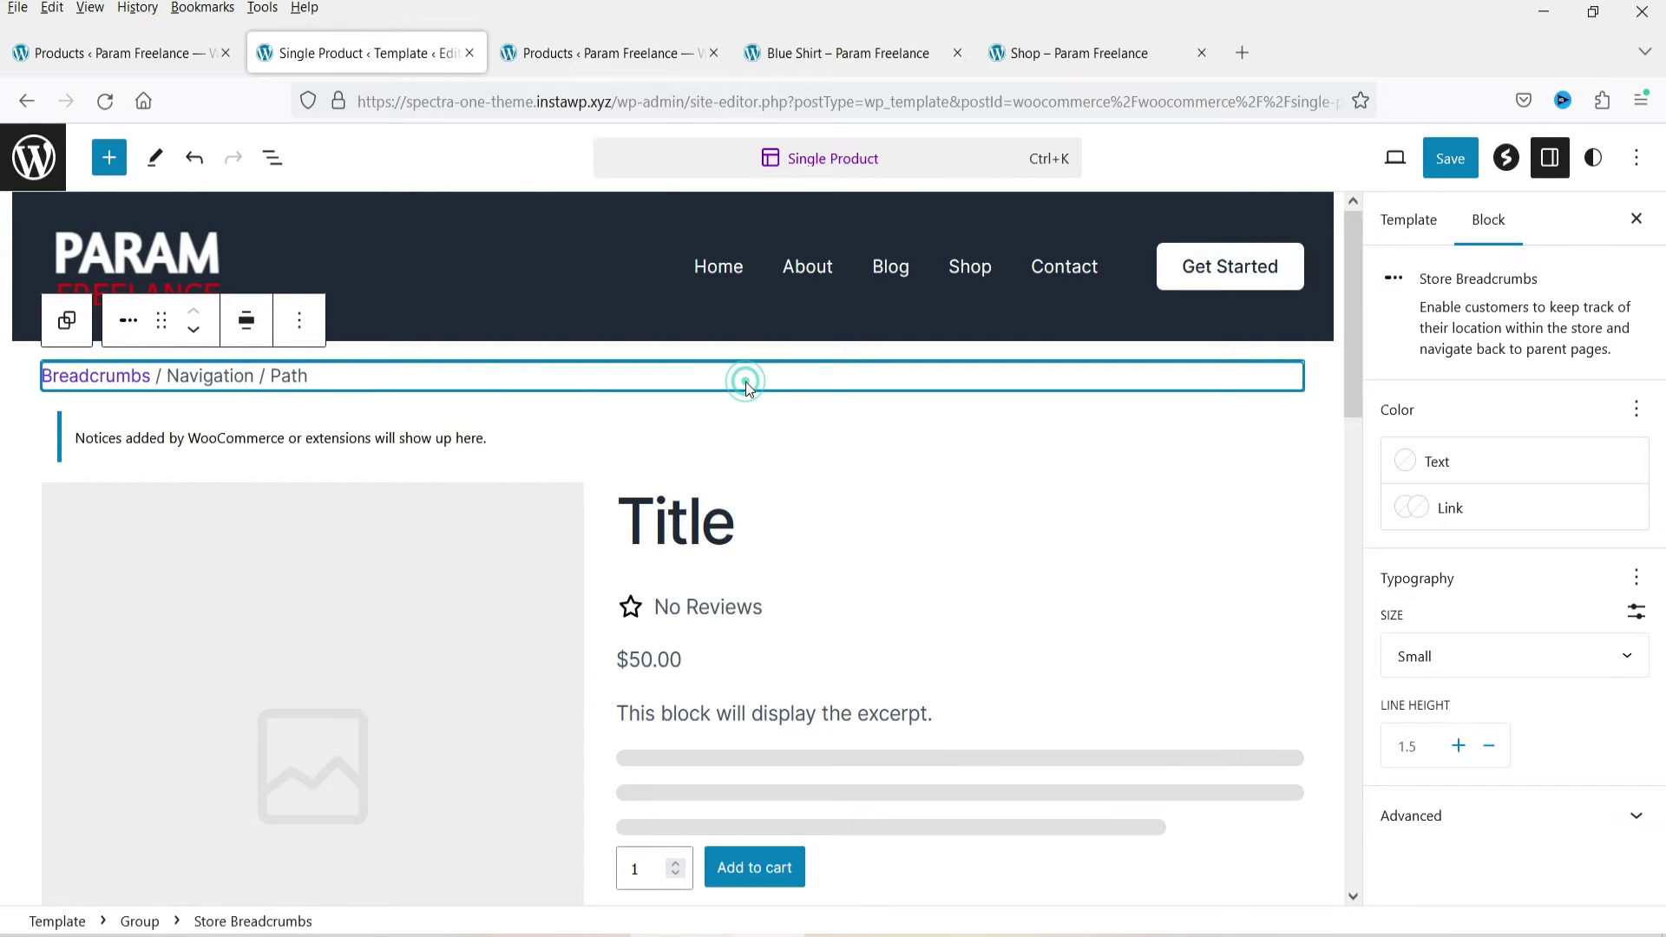
click(301, 323)
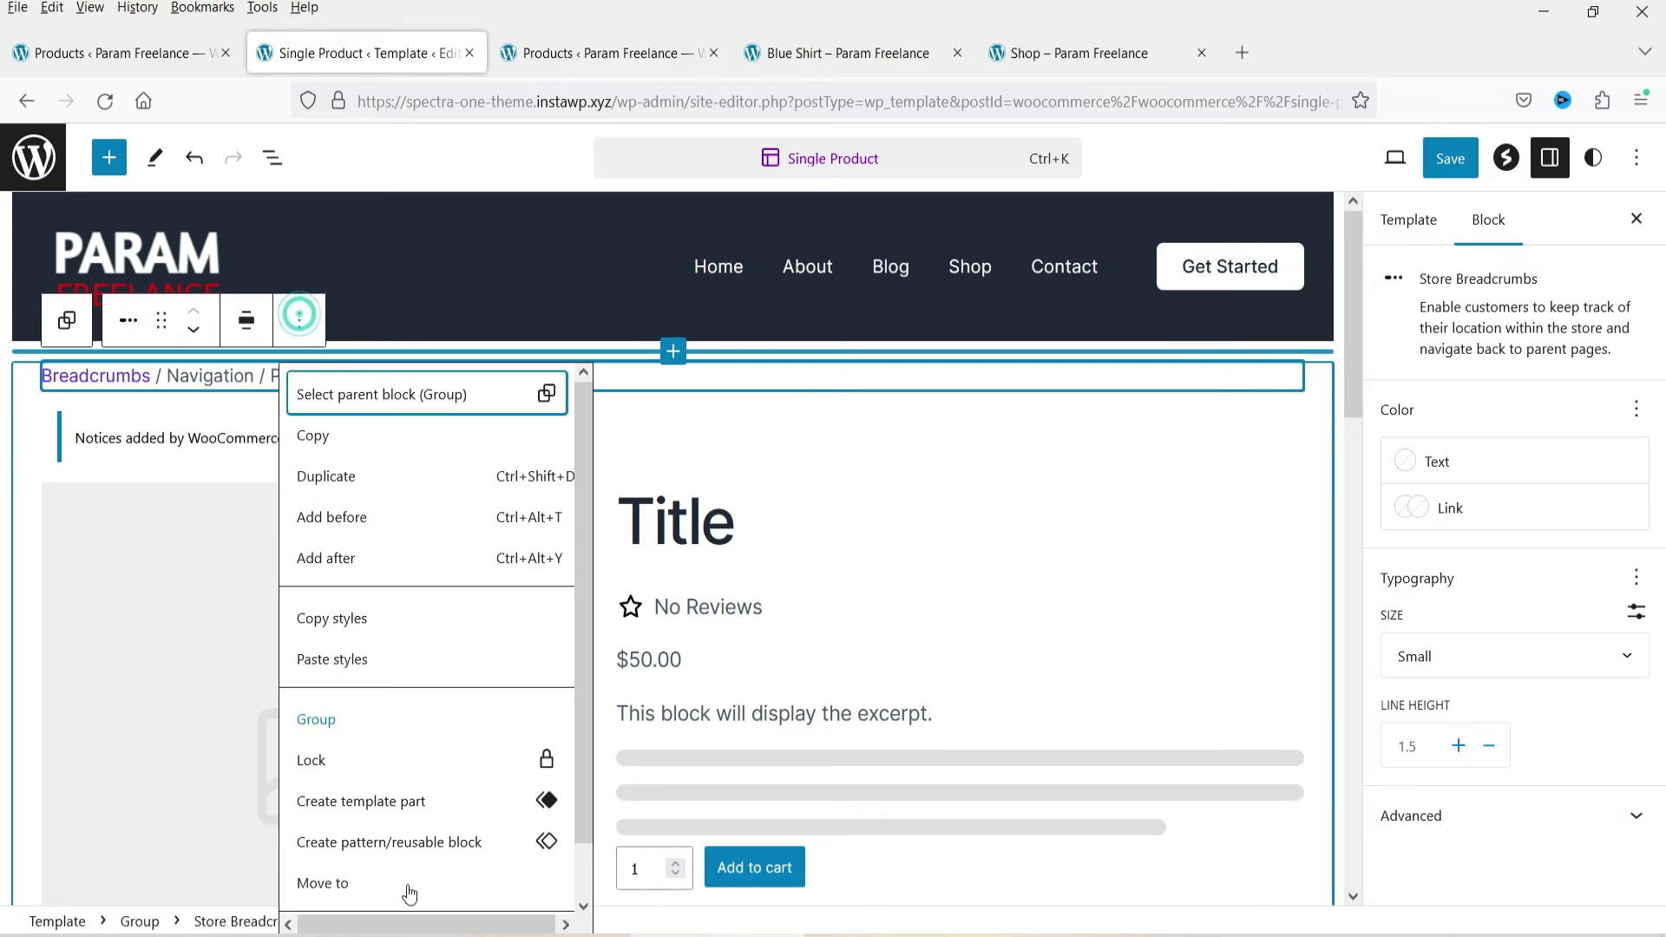
scroll(404, 884, down, 1)
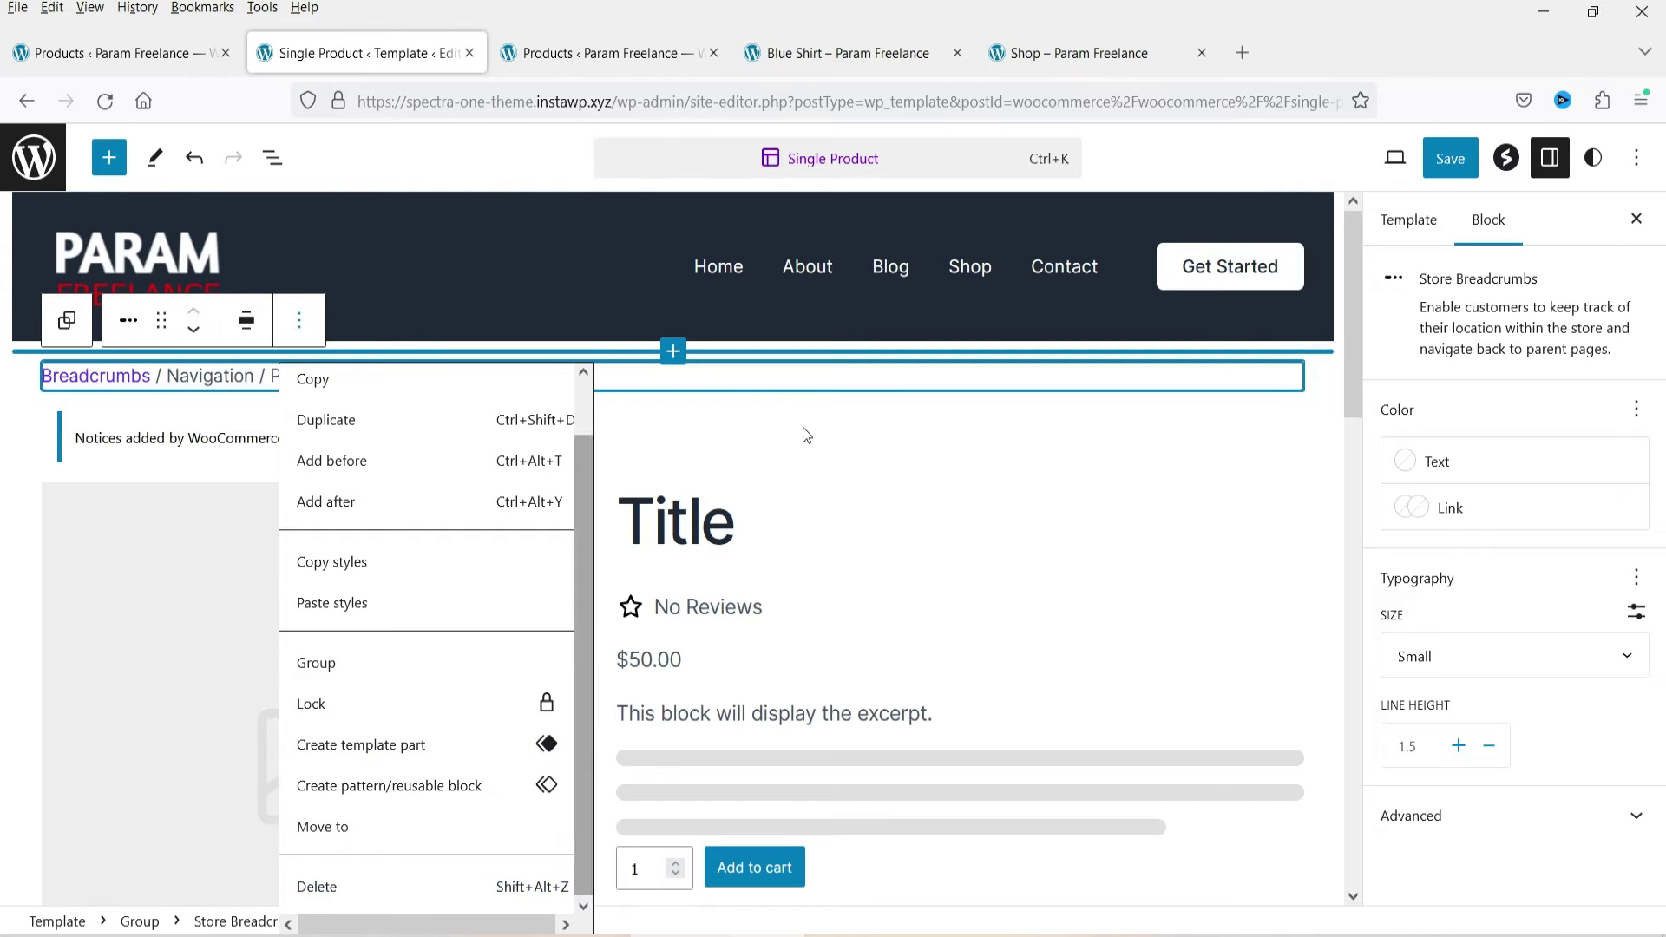
click(804, 383)
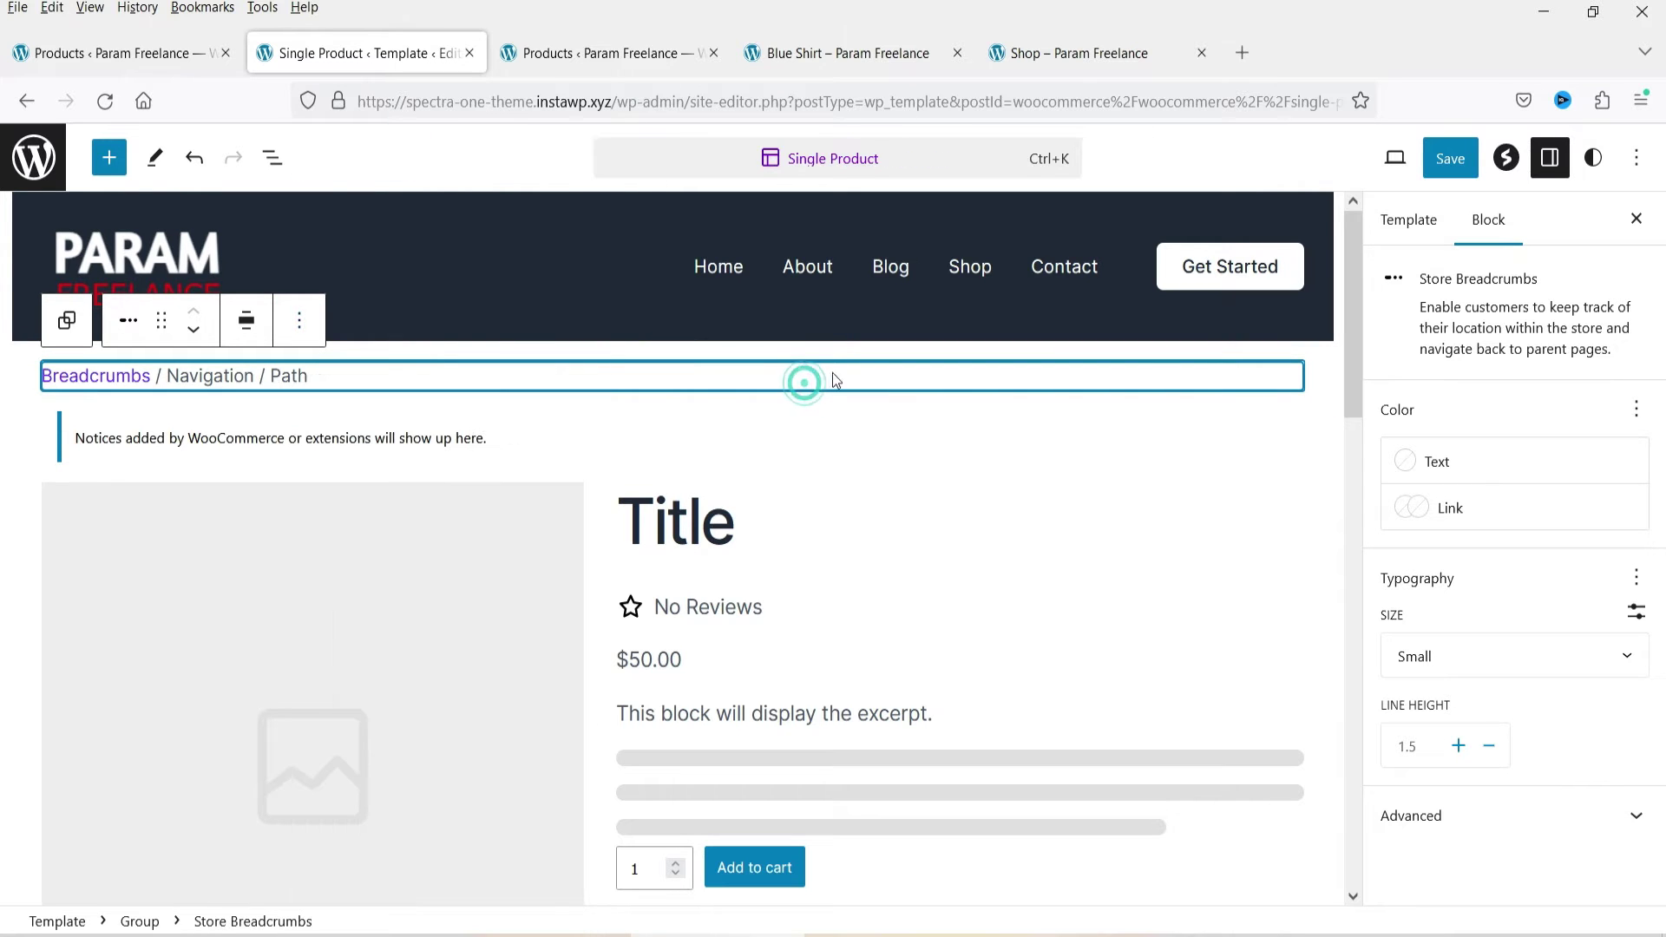
Set the Store Breadcrumbs block's text color to a custom dark purple, about #2C1373.
click(1406, 468)
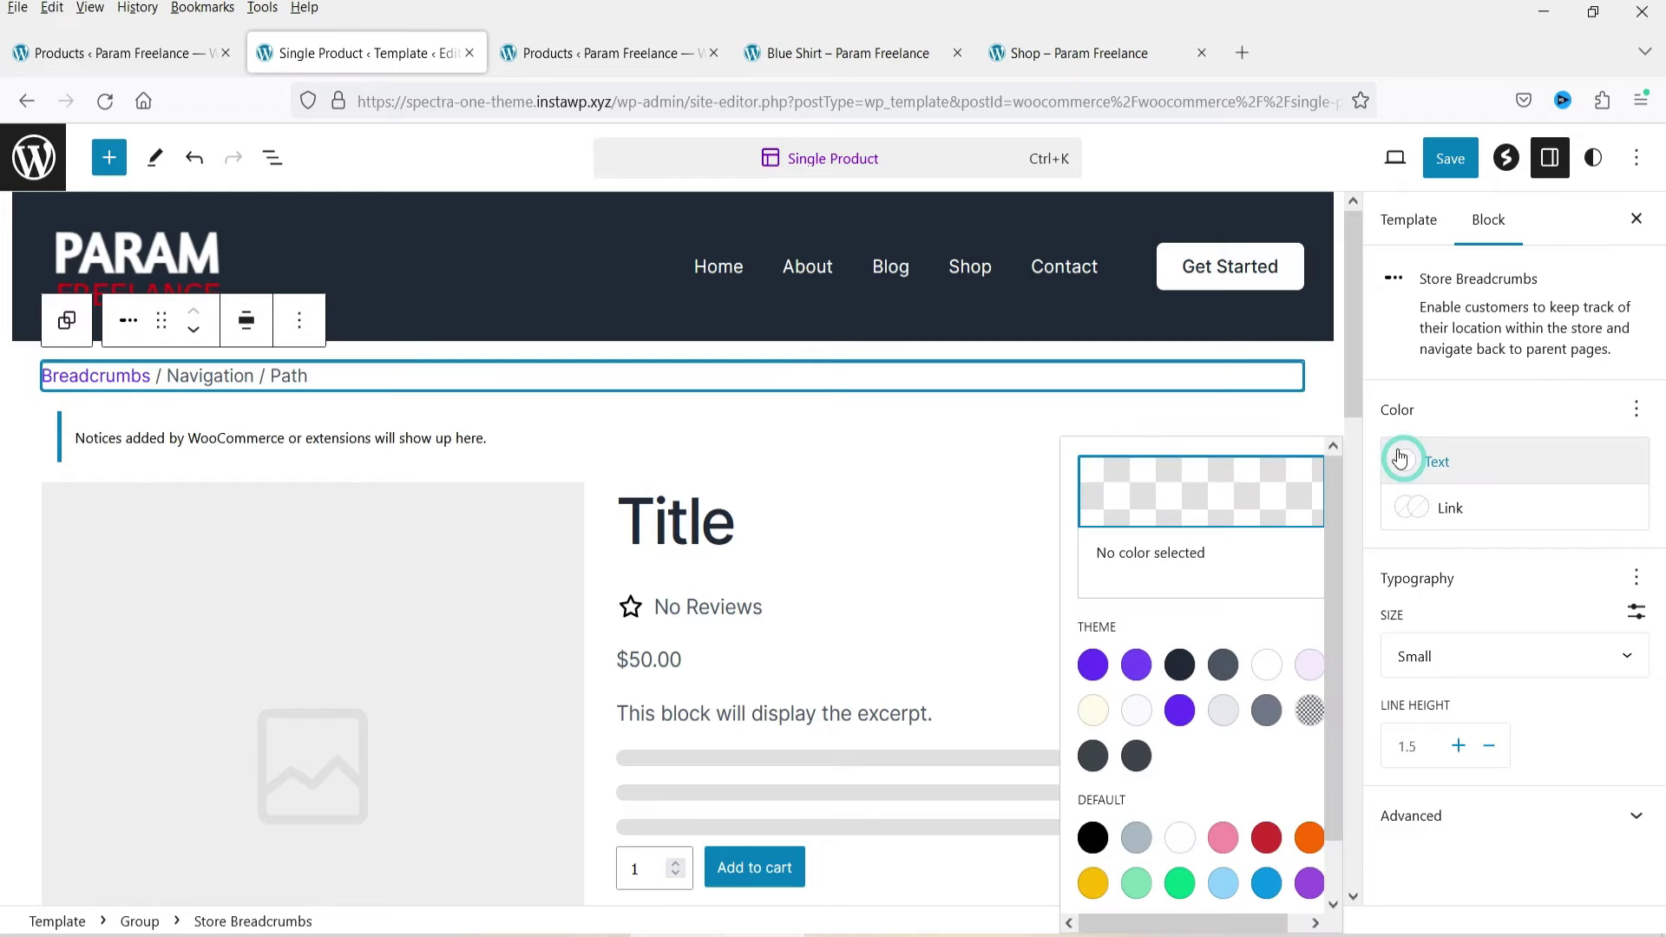
click(1136, 665)
click(1236, 573)
drag(985, 486, 1005, 620)
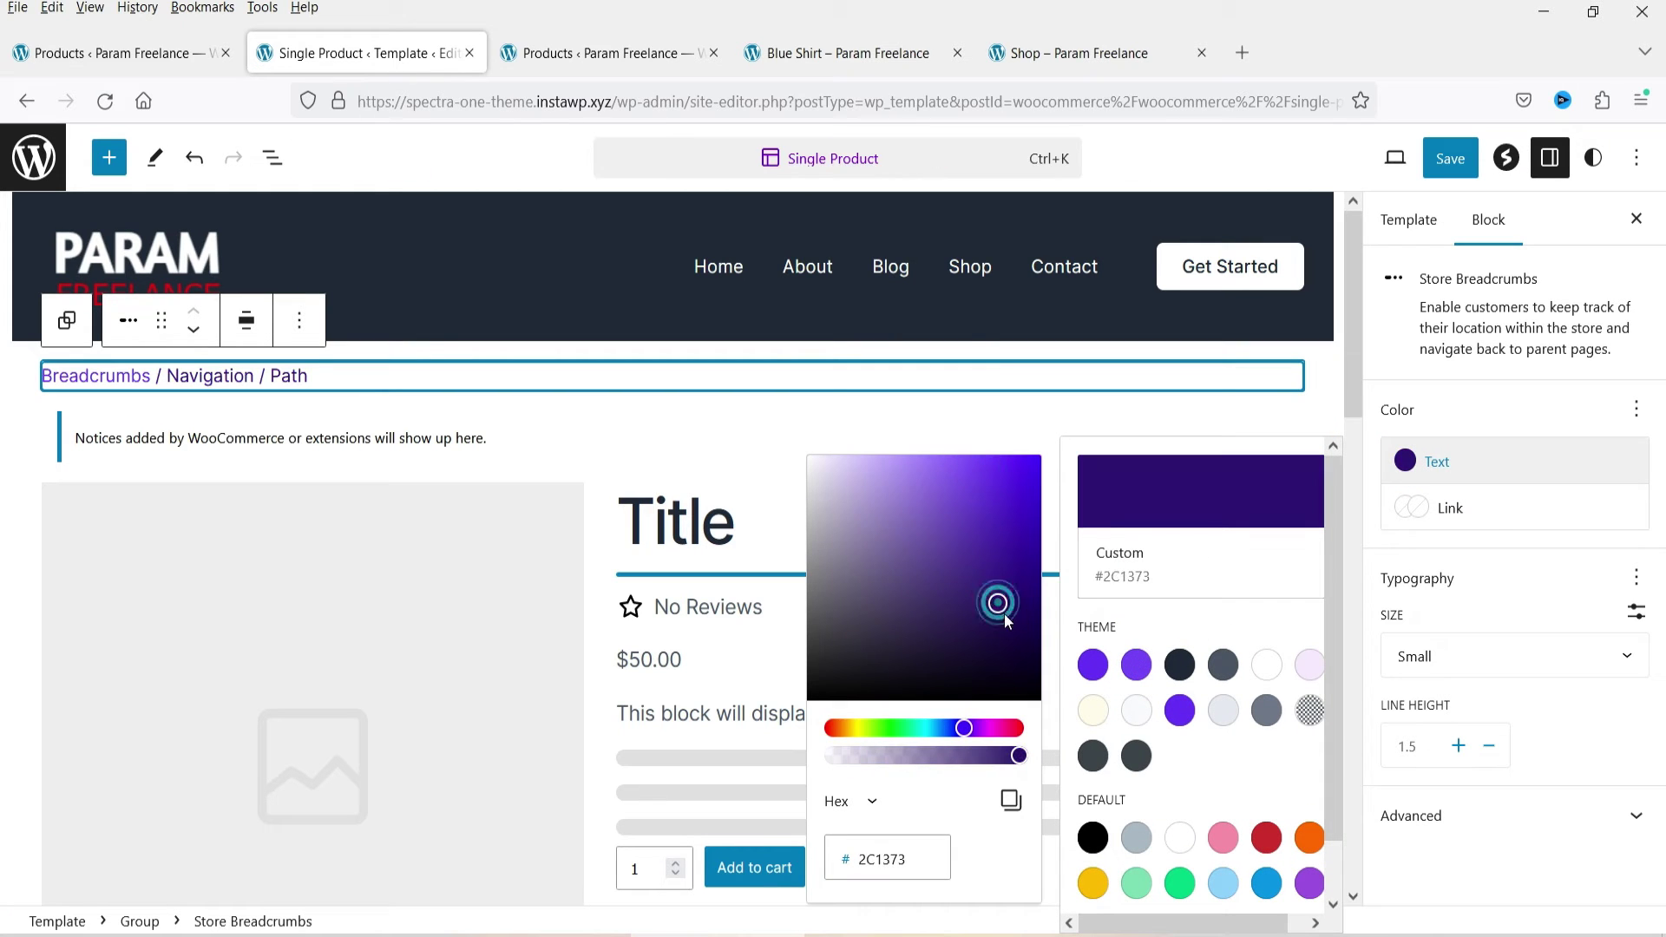
Set the default link color of the Store Breadcrumbs block to a custom dark red.
click(1408, 511)
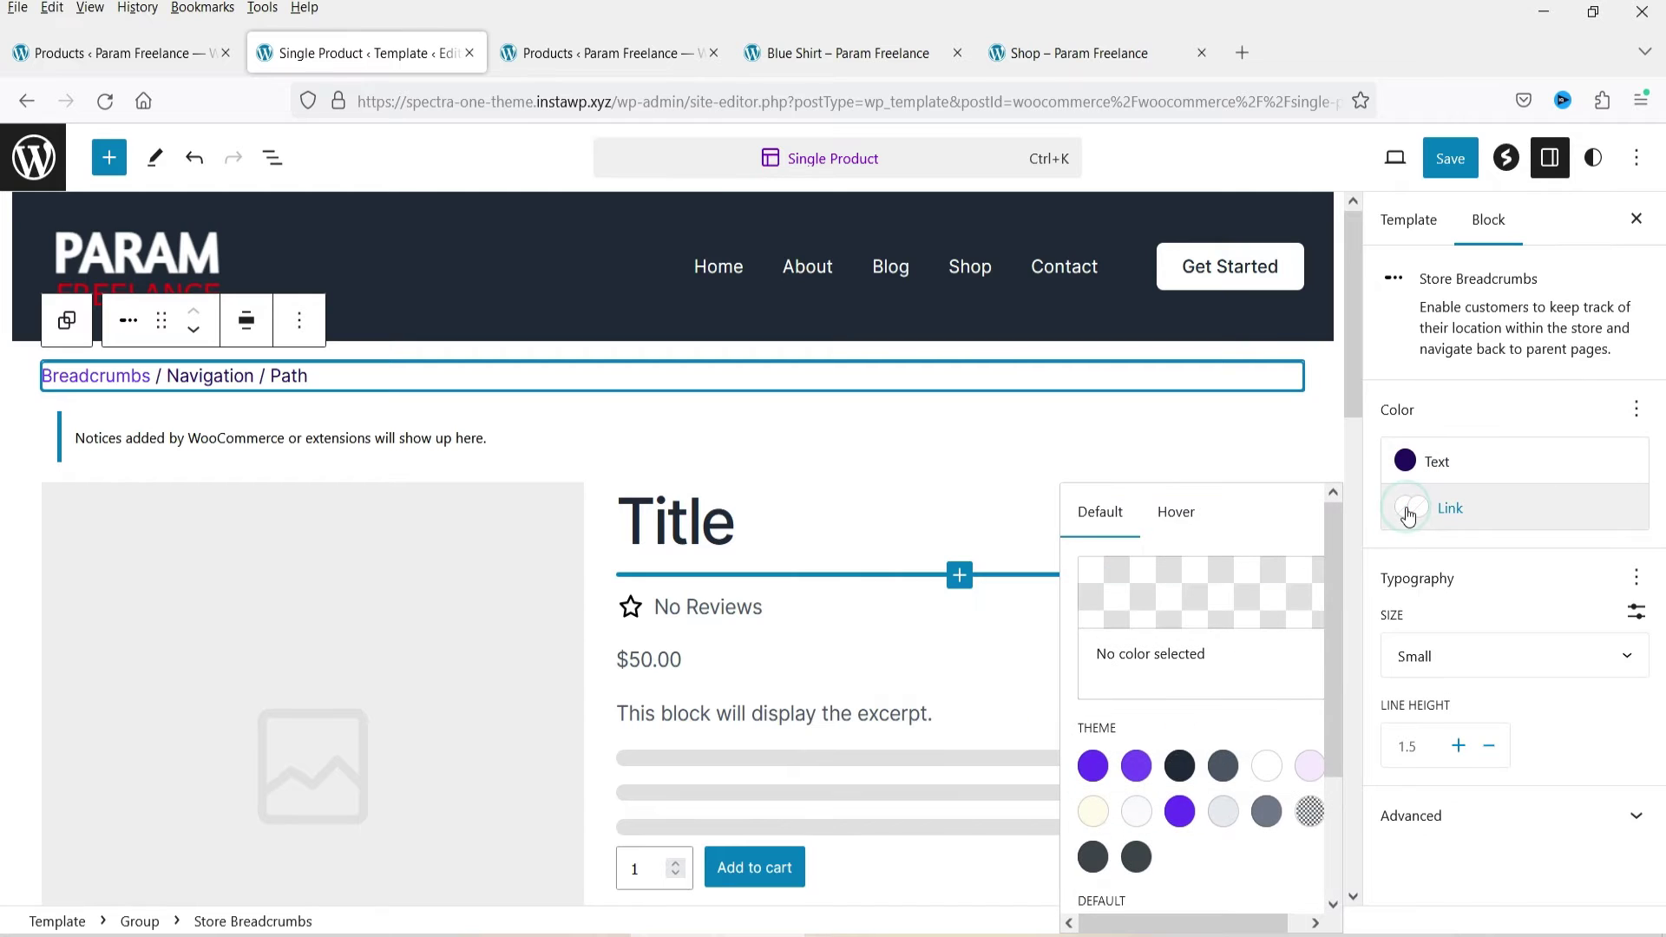
click(1251, 590)
click(1018, 354)
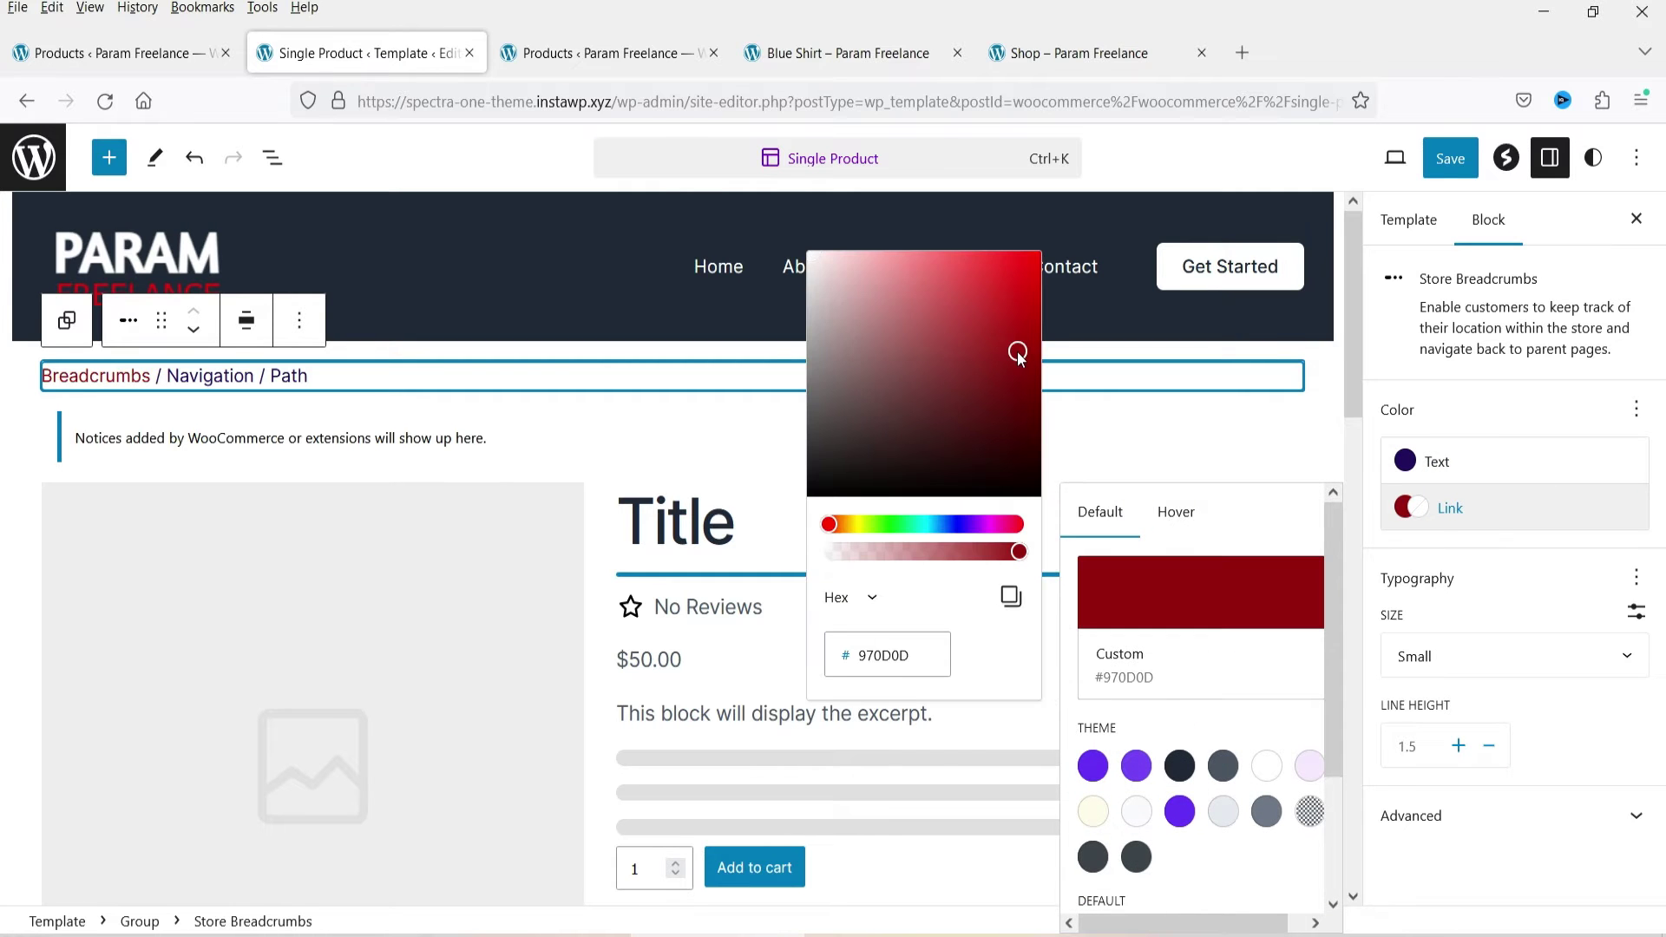
click(978, 390)
click(1083, 403)
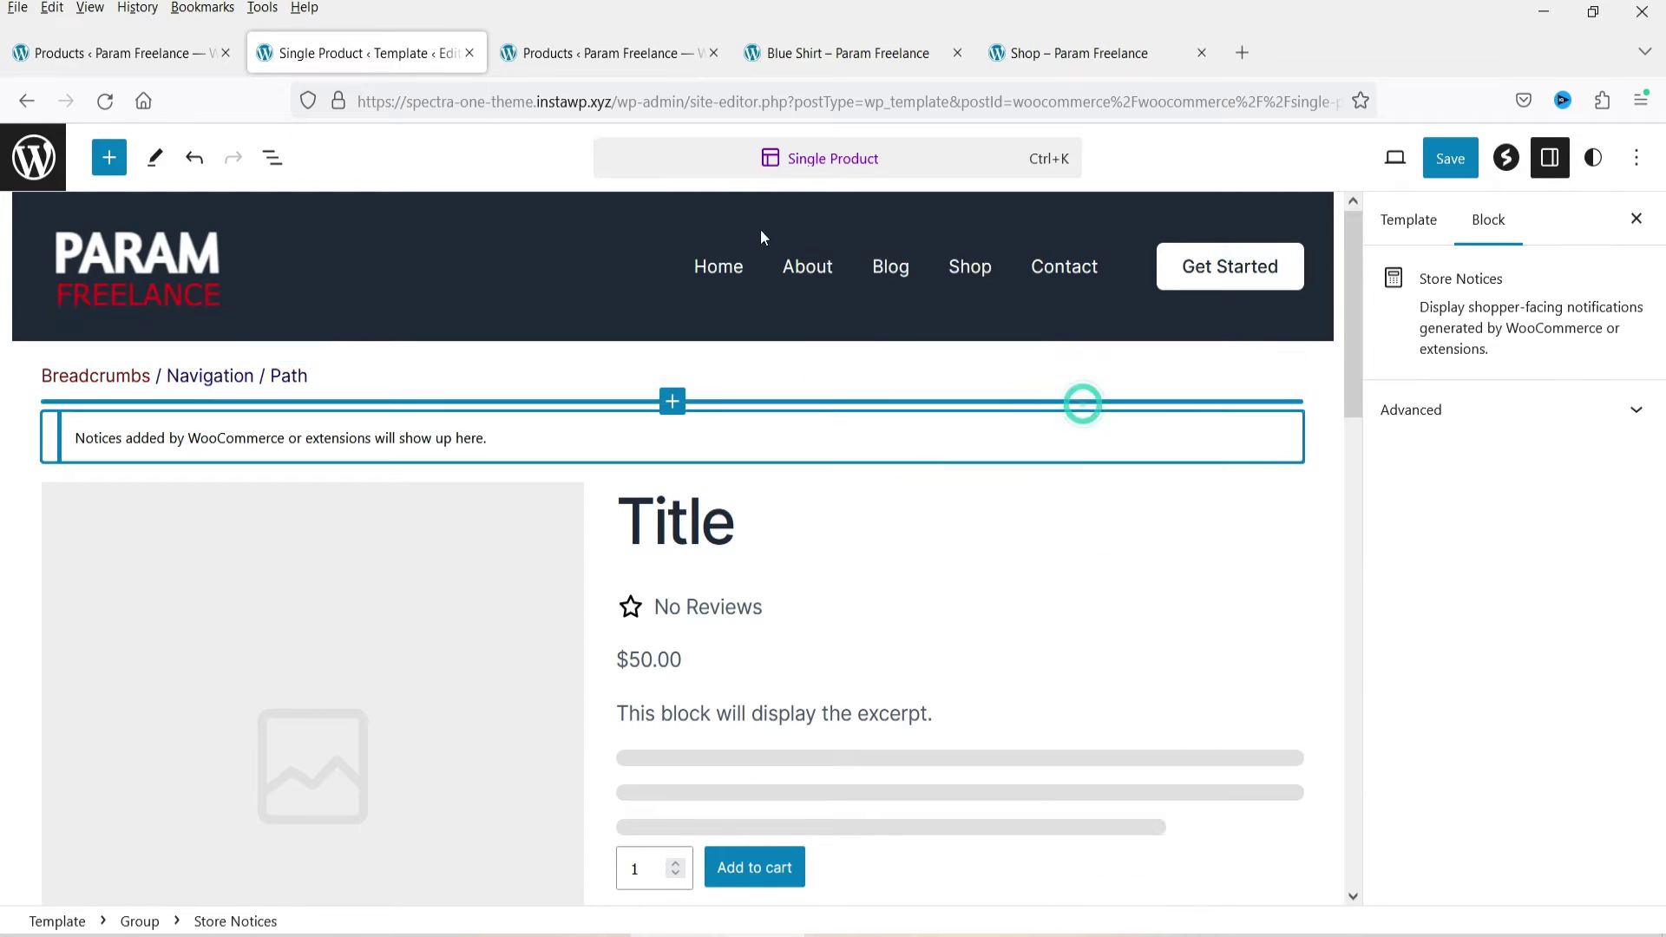
Check the breadcrumb path on the live Blue Shirt product page and return to the Single Product template, placing its tab beside that page.
click(870, 70)
drag(427, 341, 197, 346)
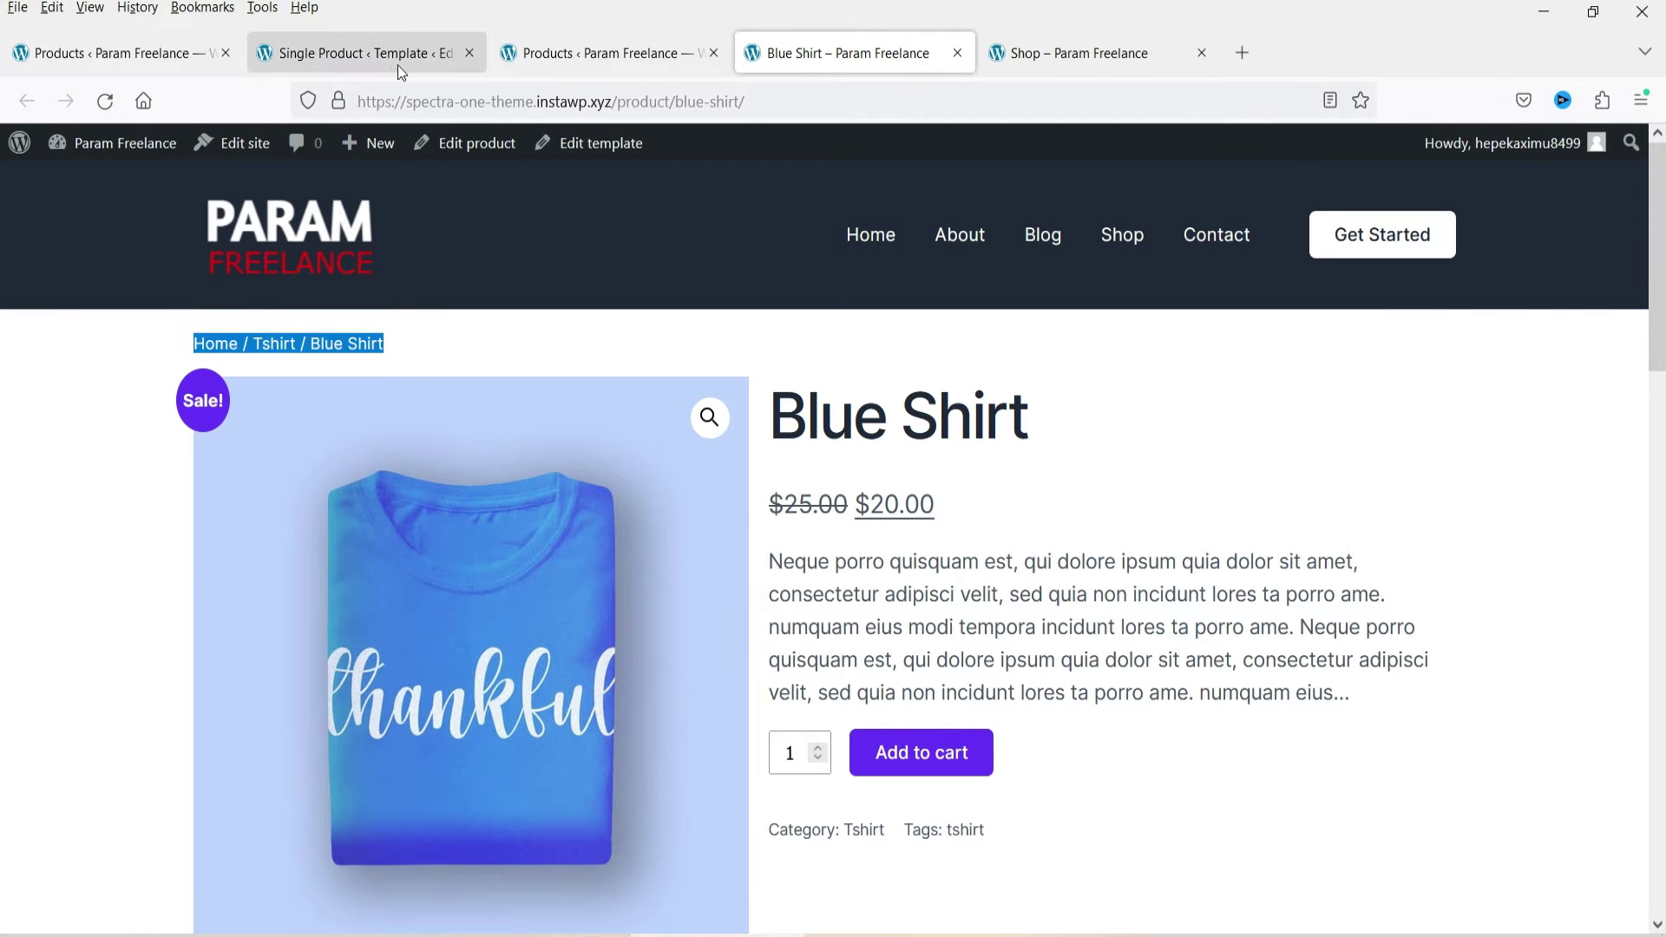
drag(365, 53, 607, 53)
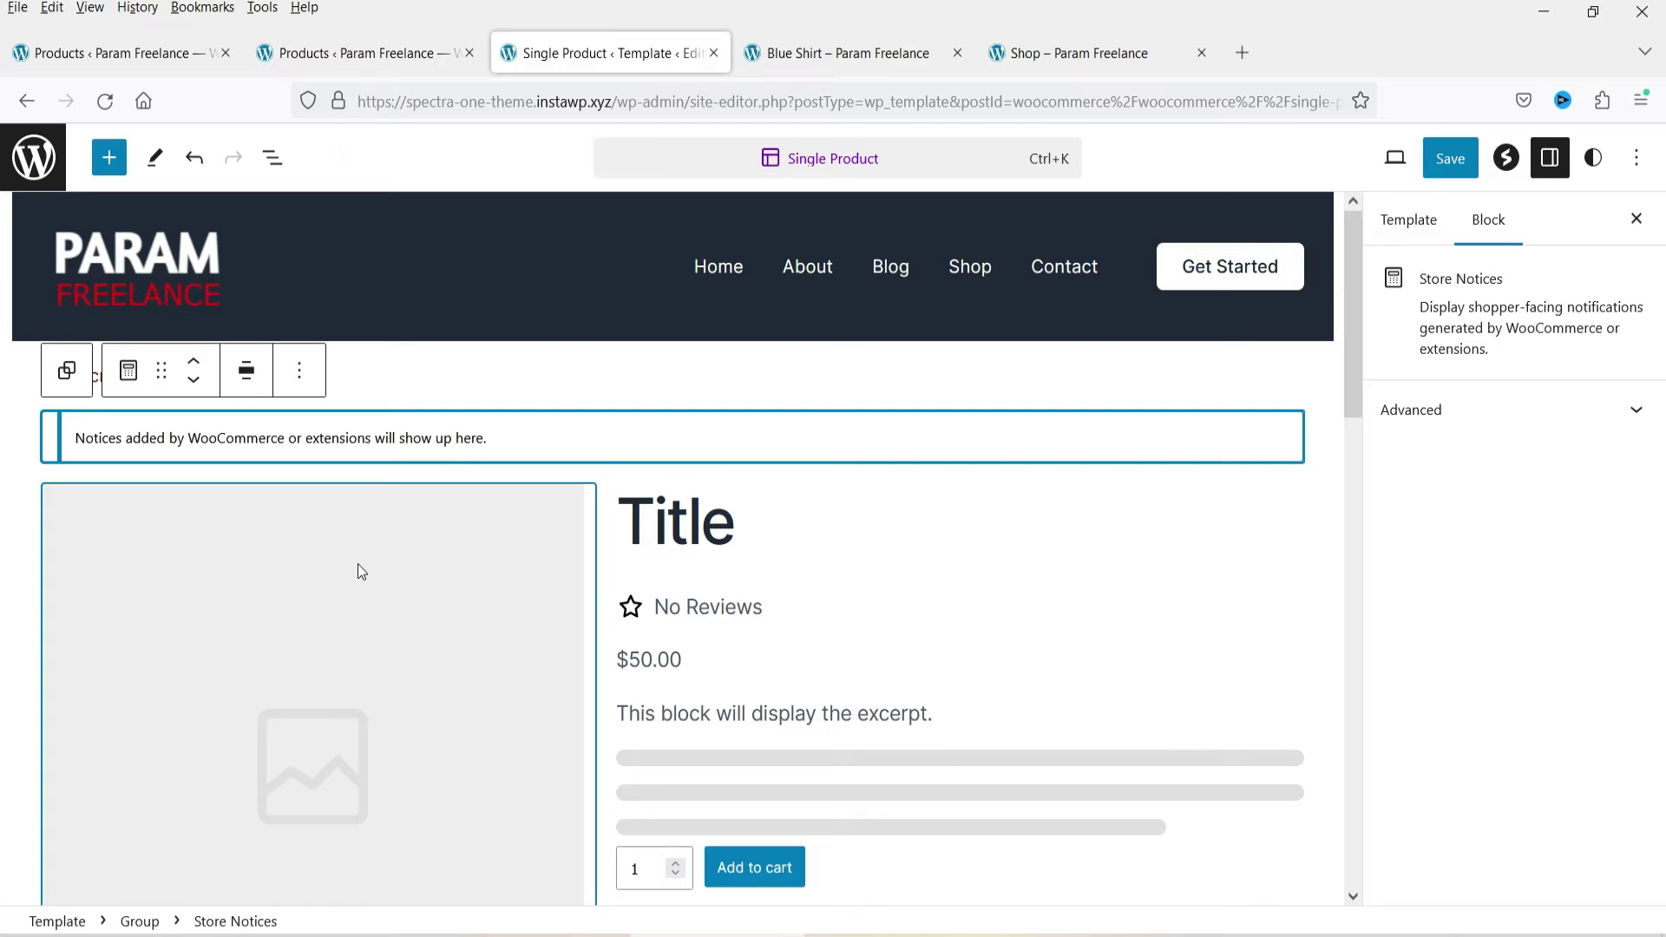
Look through the template layout from the image gallery and product meta down to the product details and related products.
scroll(357, 558, down, 5)
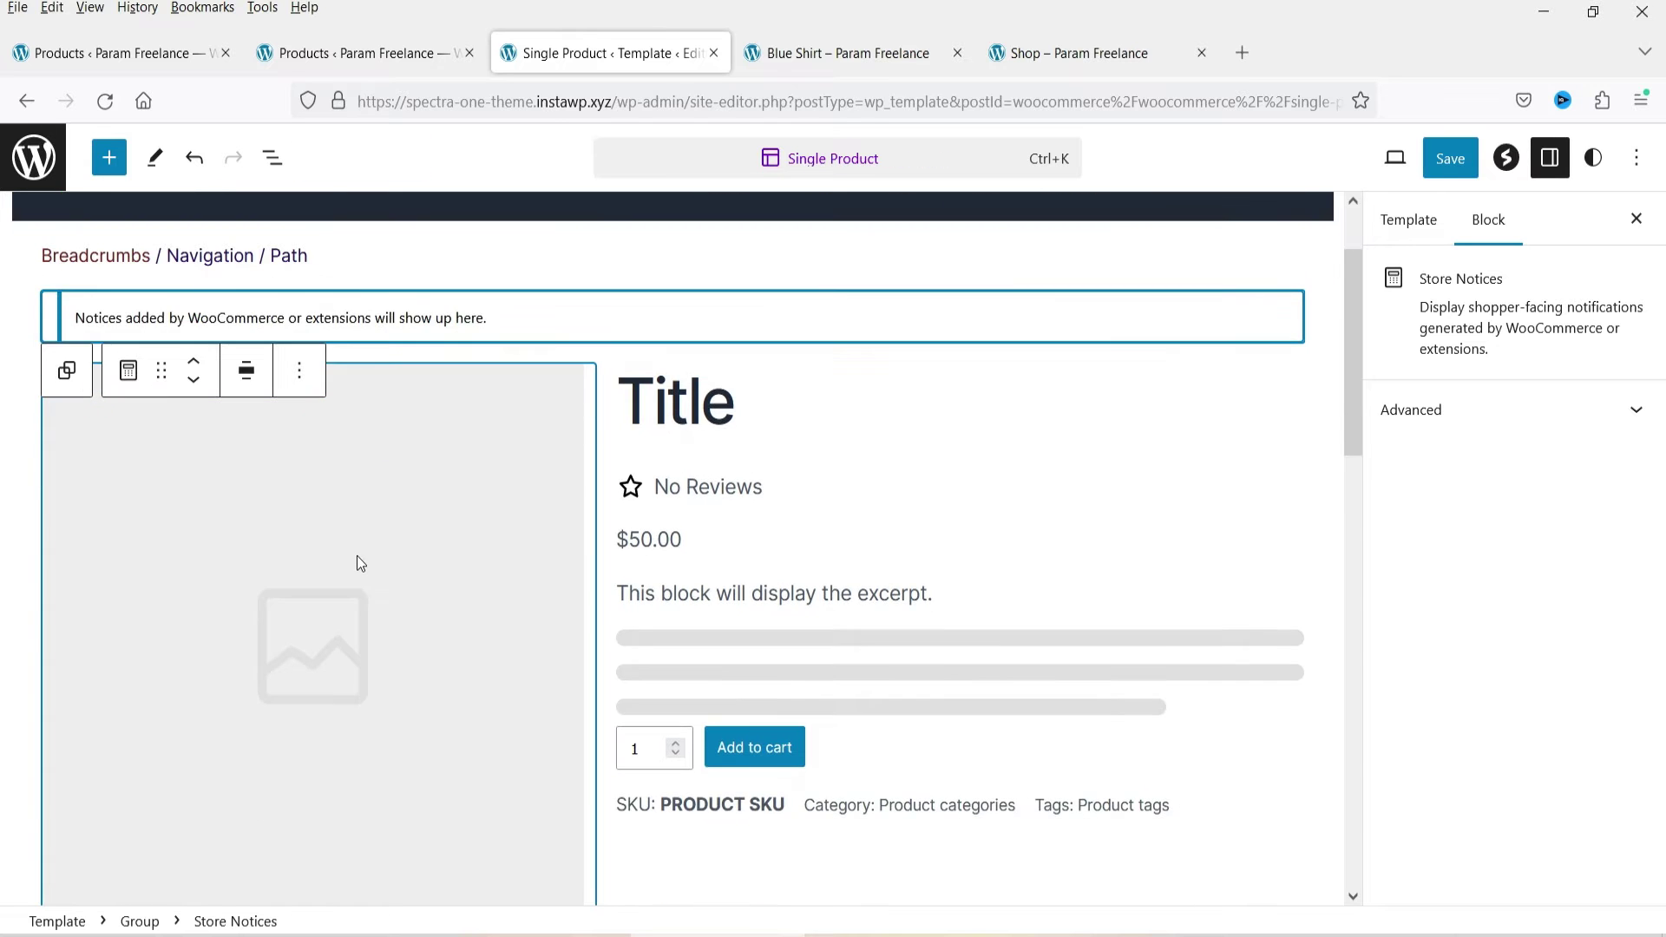
scroll(328, 579, up, 2)
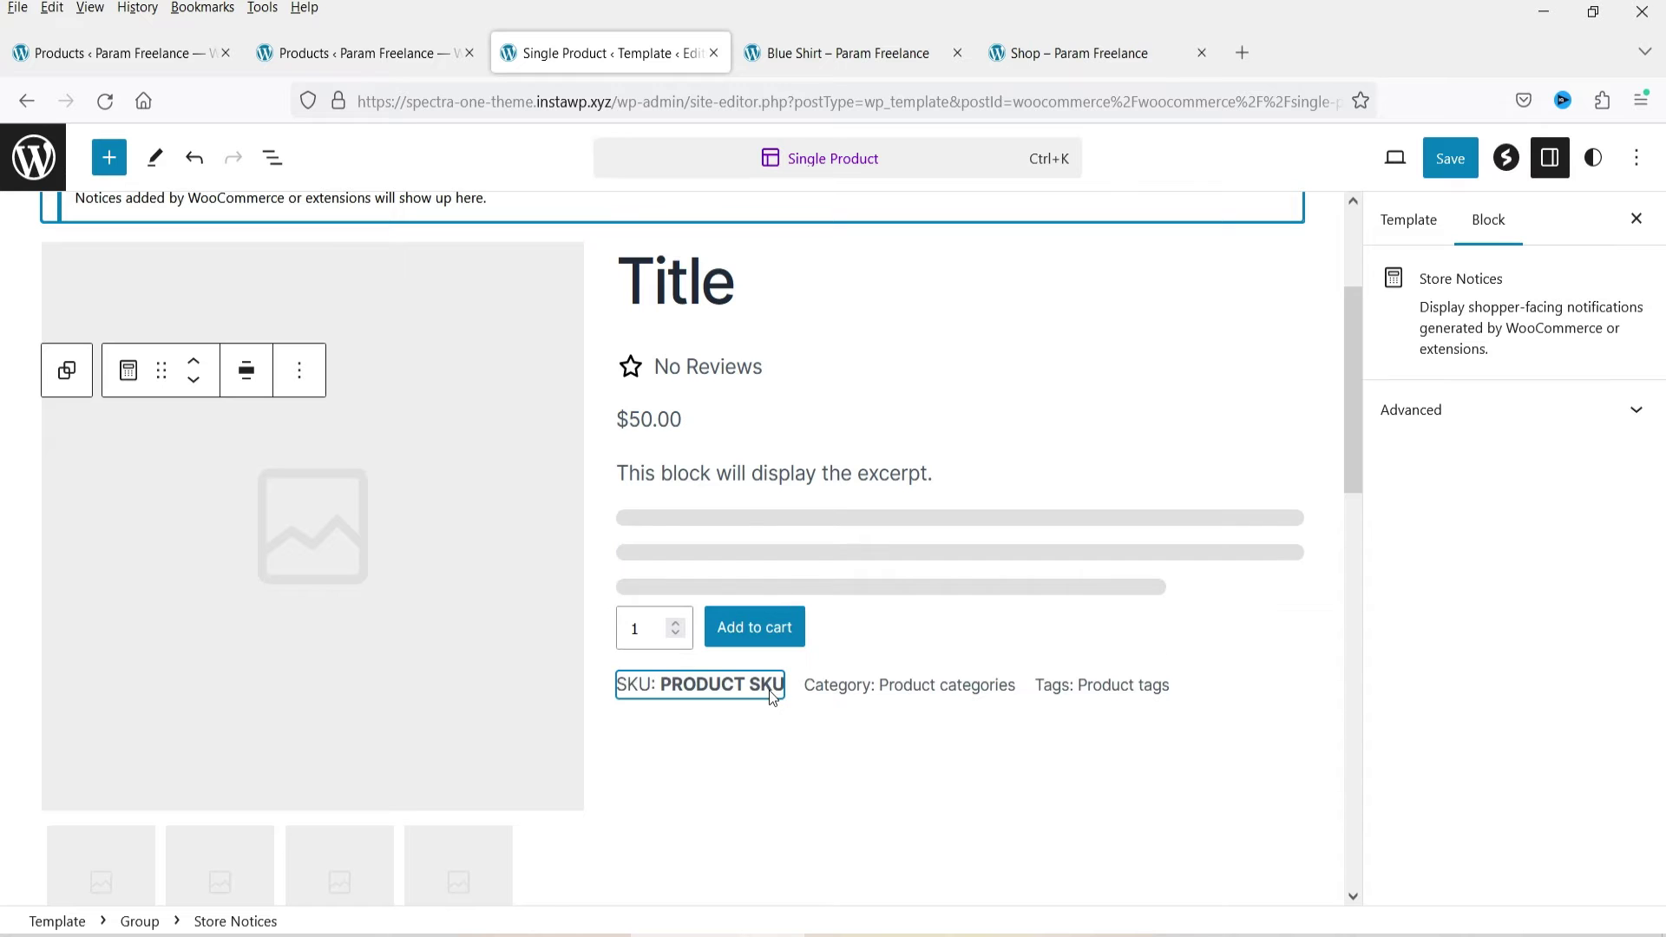
scroll(955, 677, down, 5)
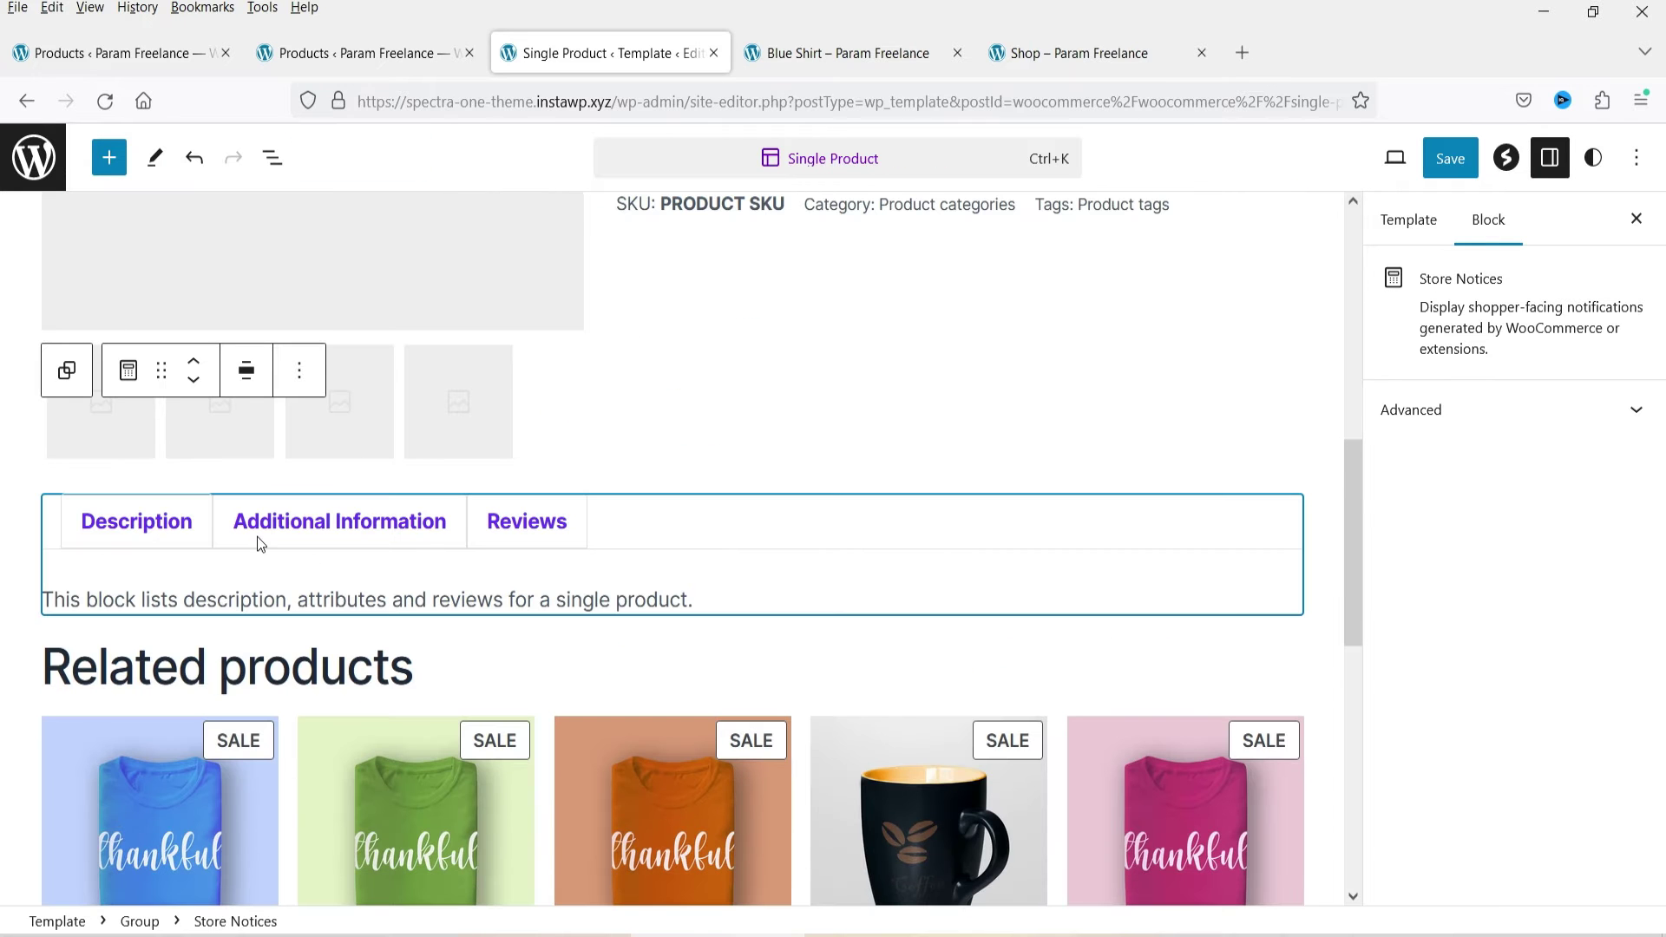
scroll(733, 534, down, 4)
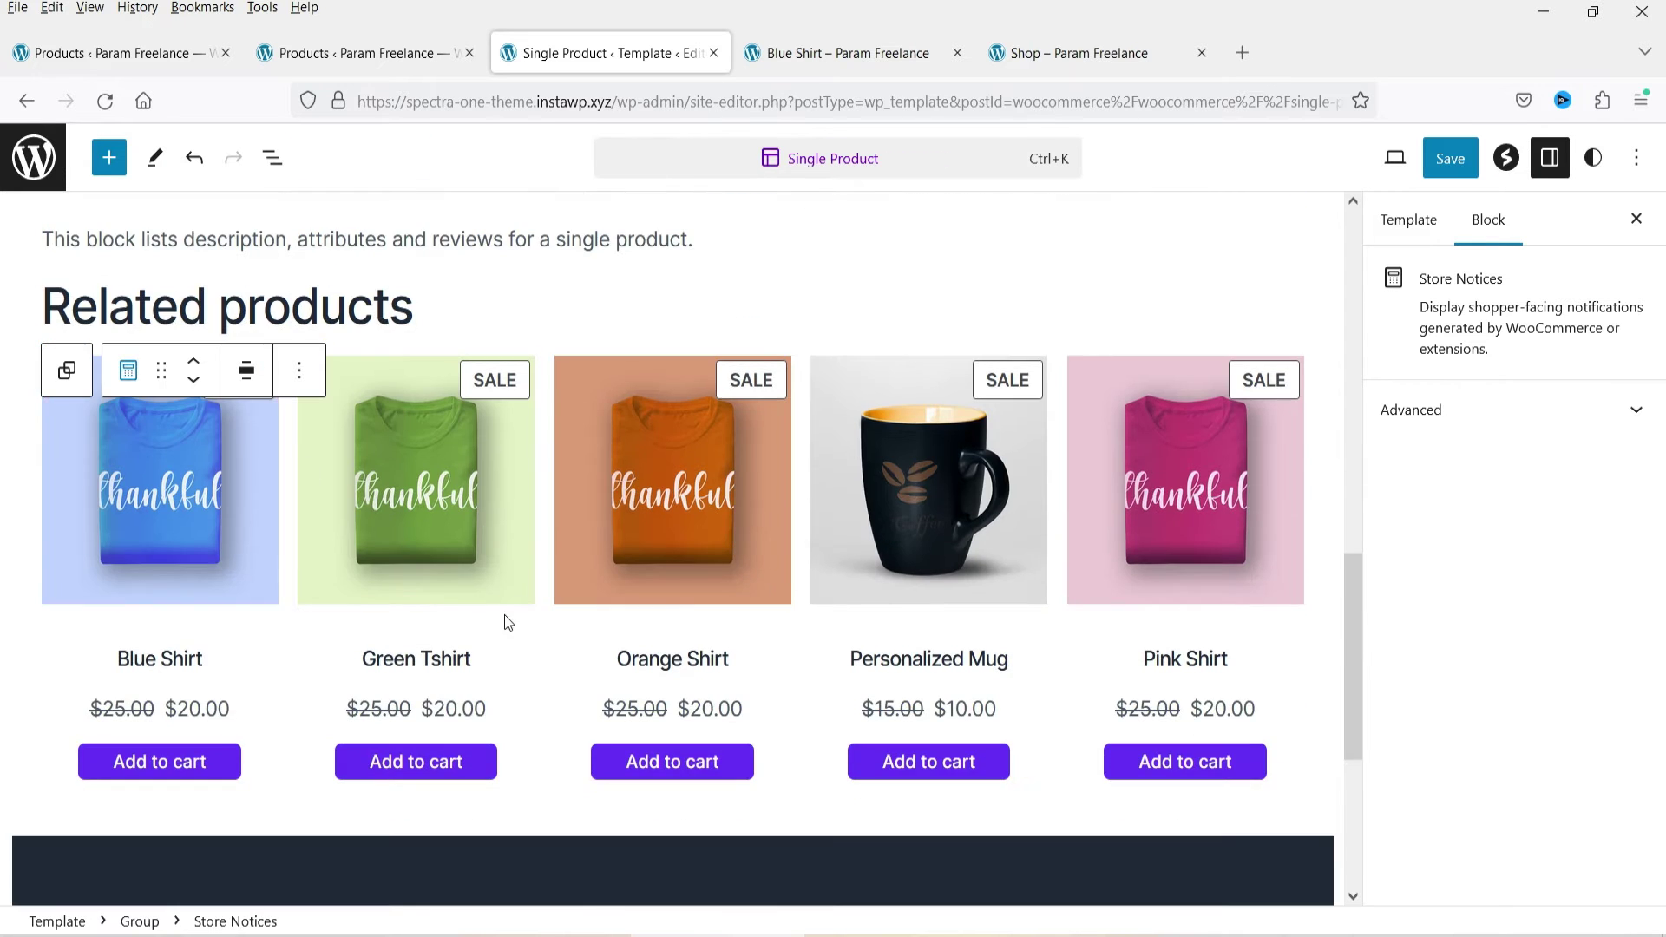
scroll(503, 618, up, 6)
scroll(506, 623, up, 5)
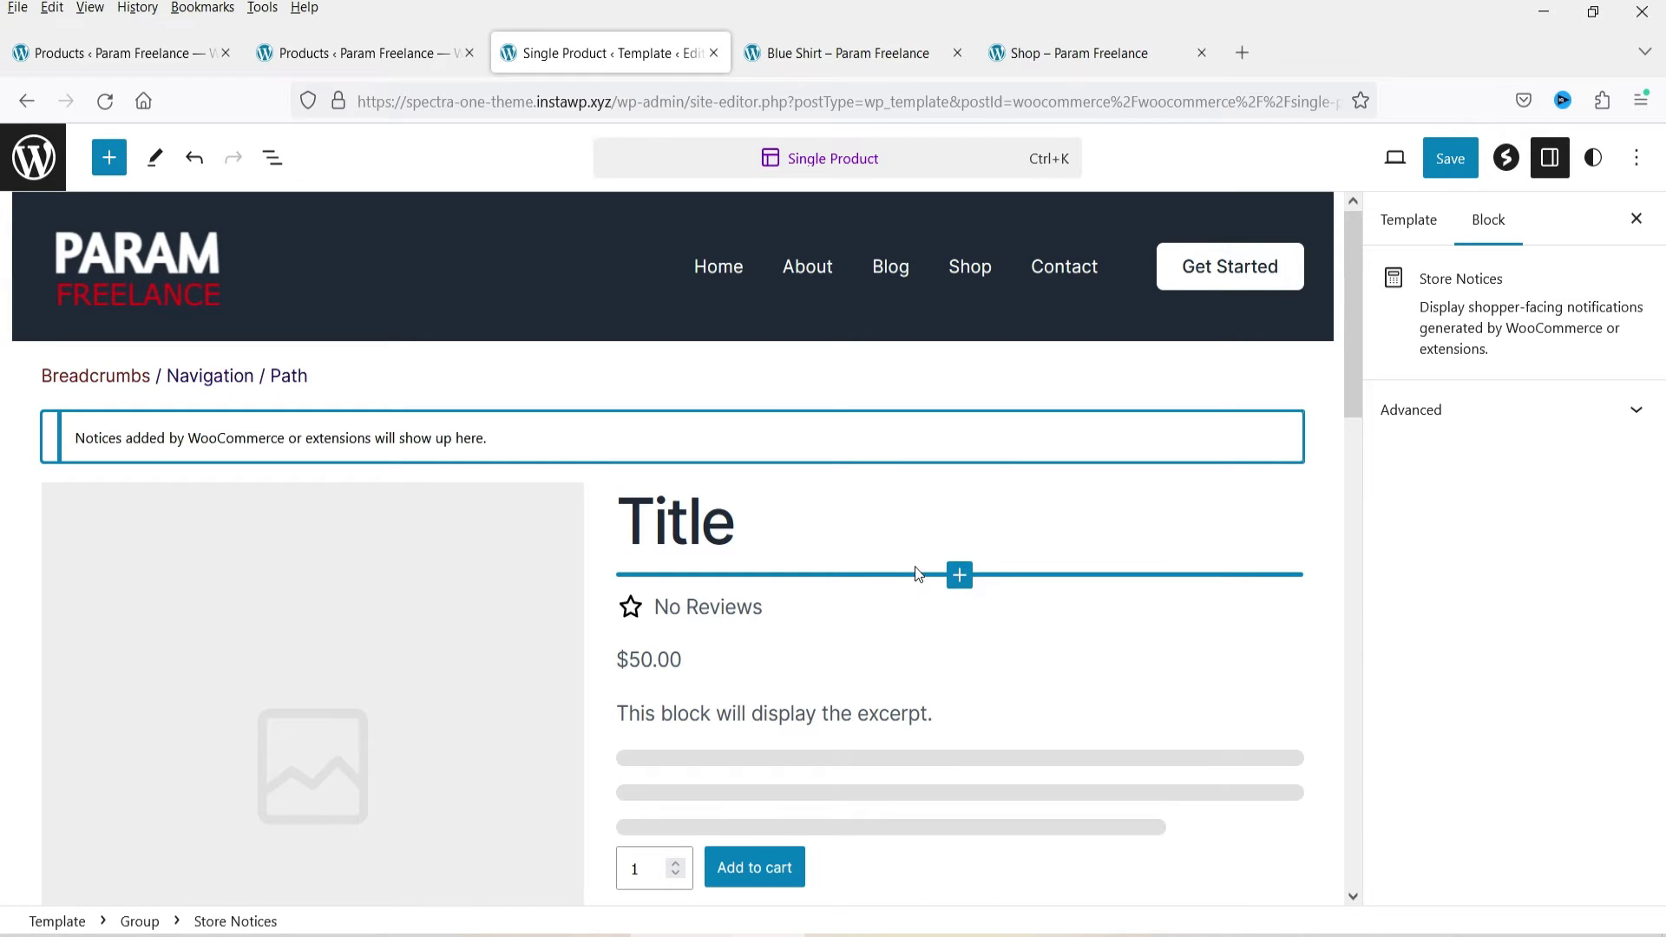
Show the List View and examine which sections of the template the main Group block contains.
click(273, 161)
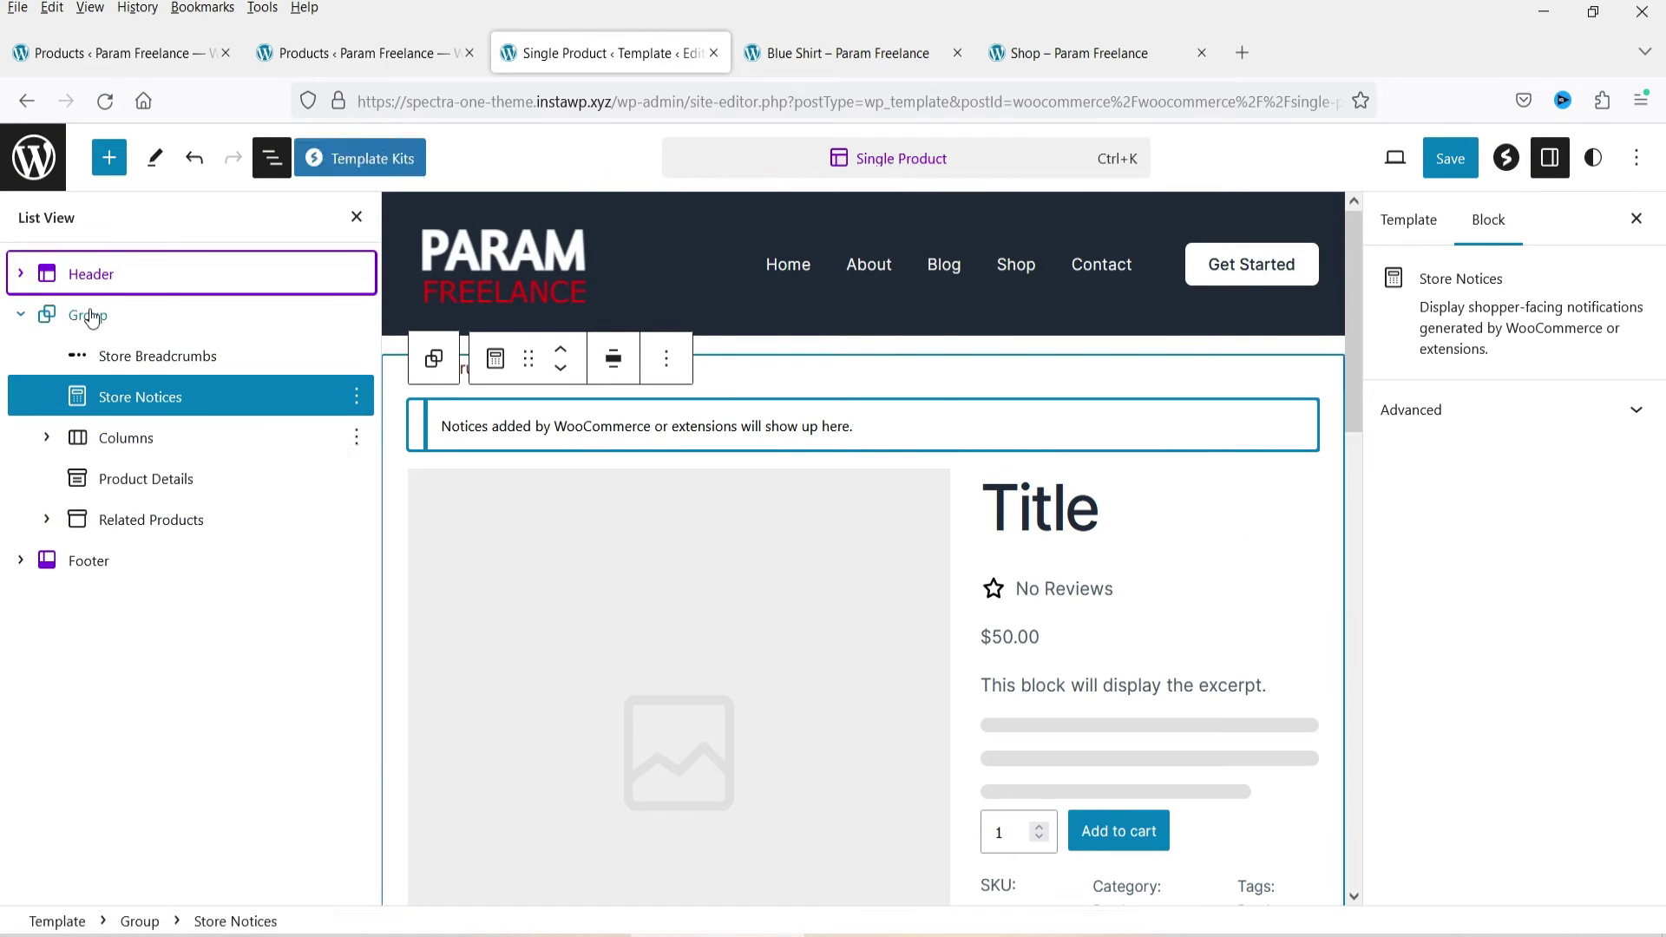
click(48, 316)
click(21, 319)
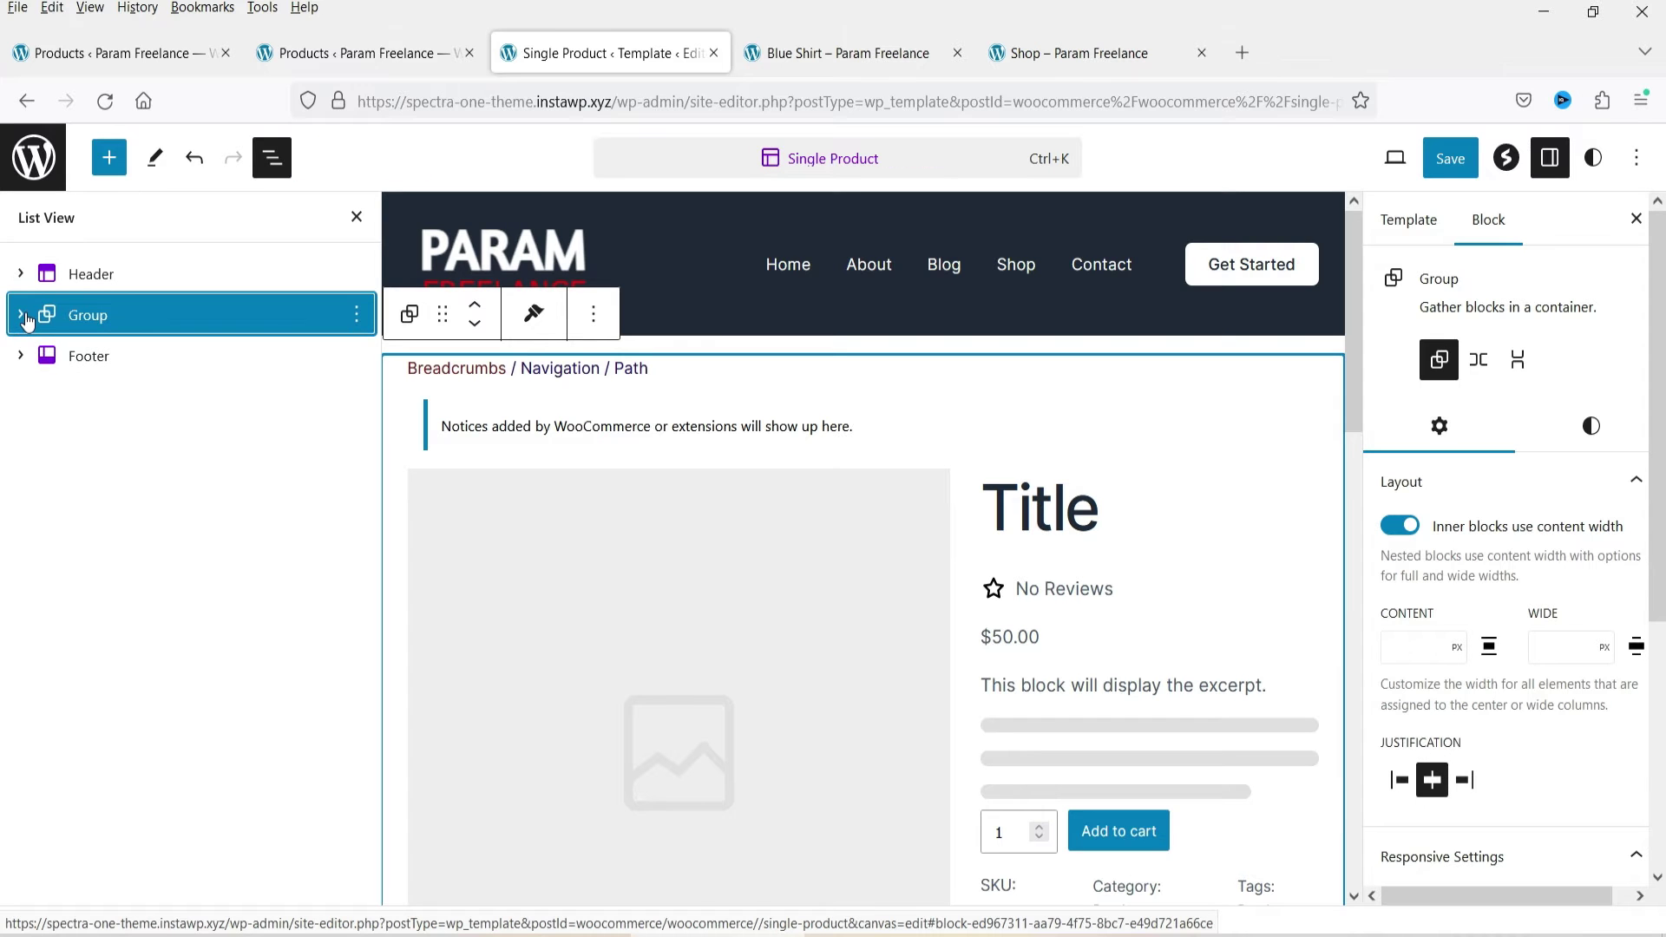
scroll(1281, 456, down, 5)
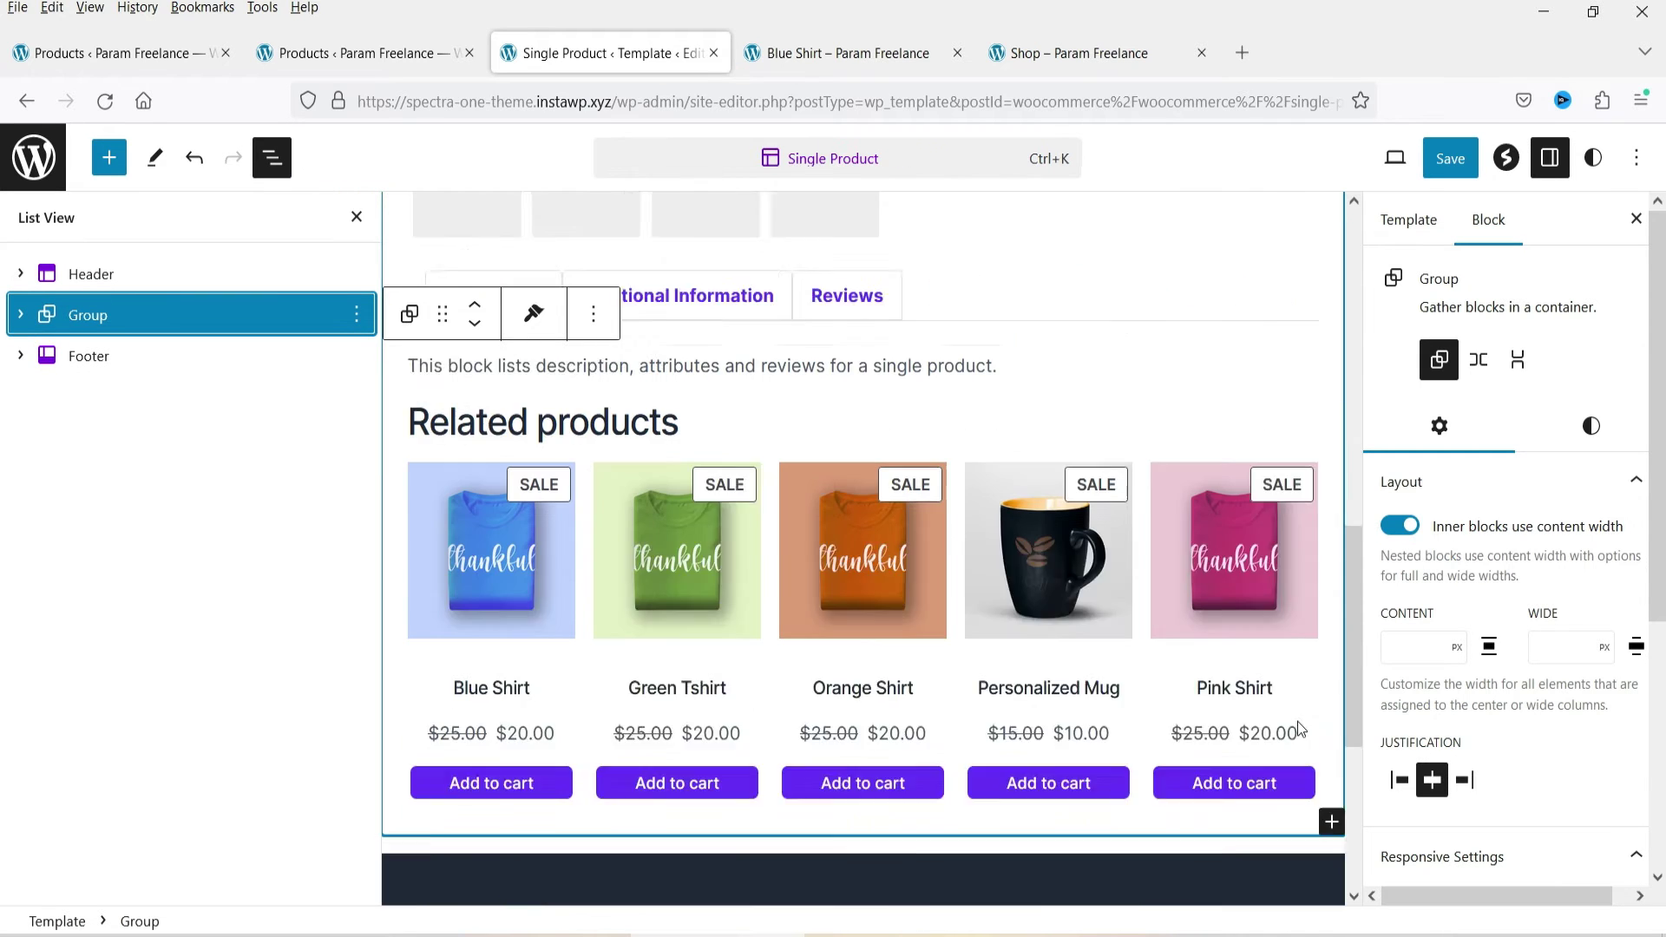
scroll(1298, 727, down, 2)
scroll(1243, 717, up, 4)
click(20, 314)
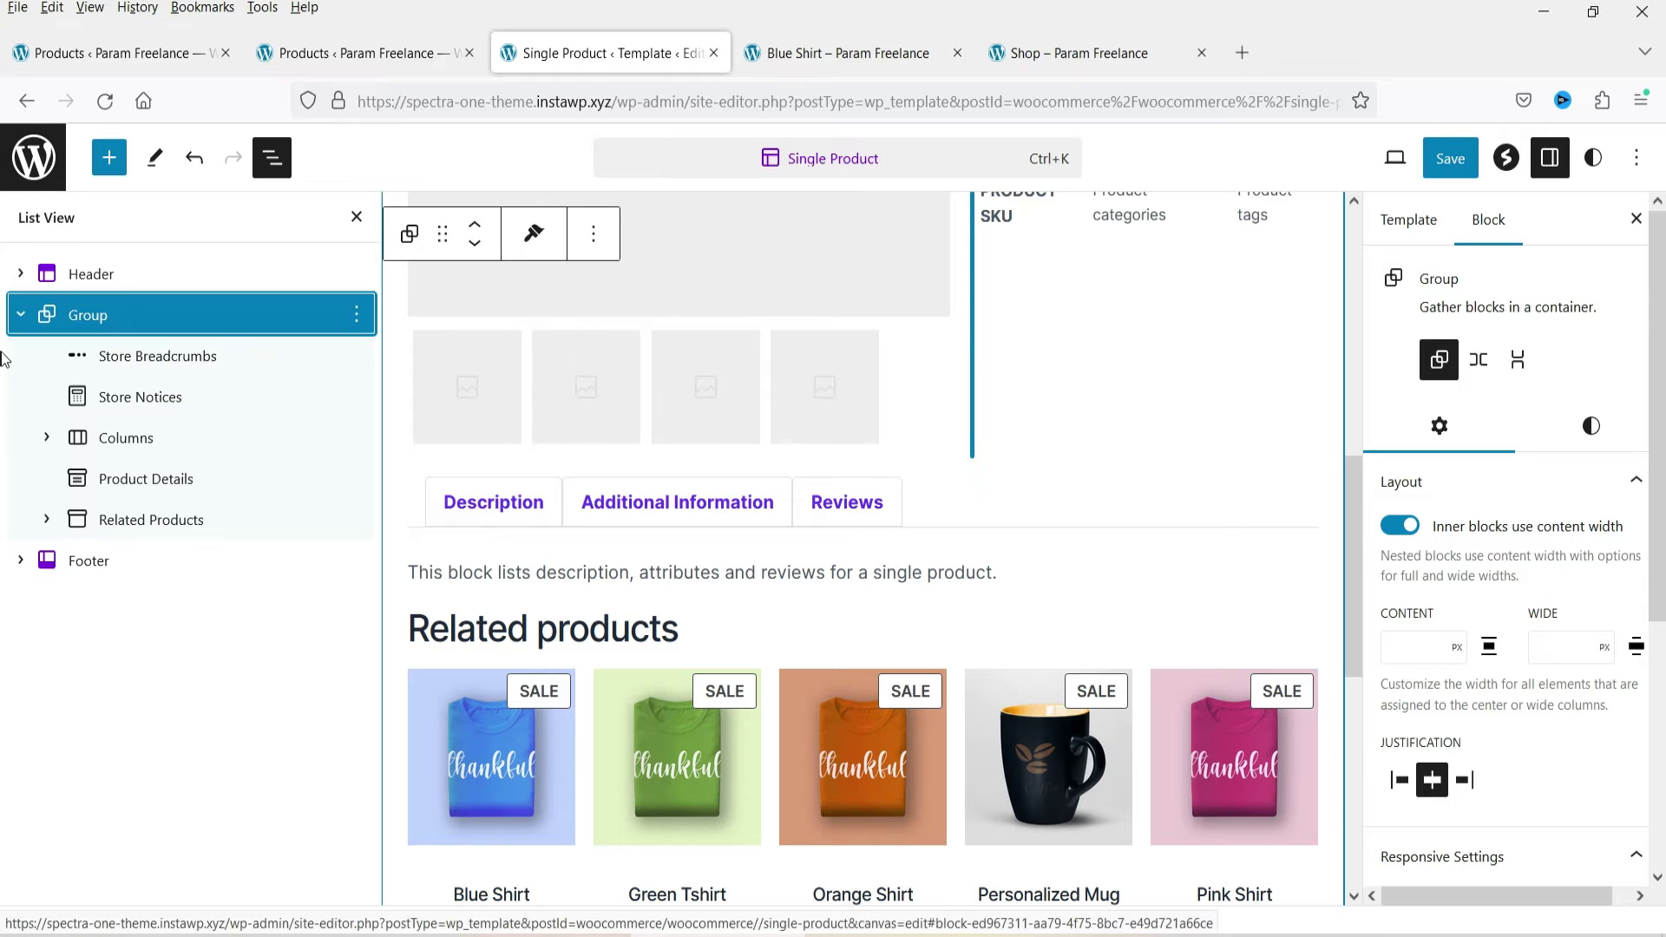
scroll(900, 342, up, 8)
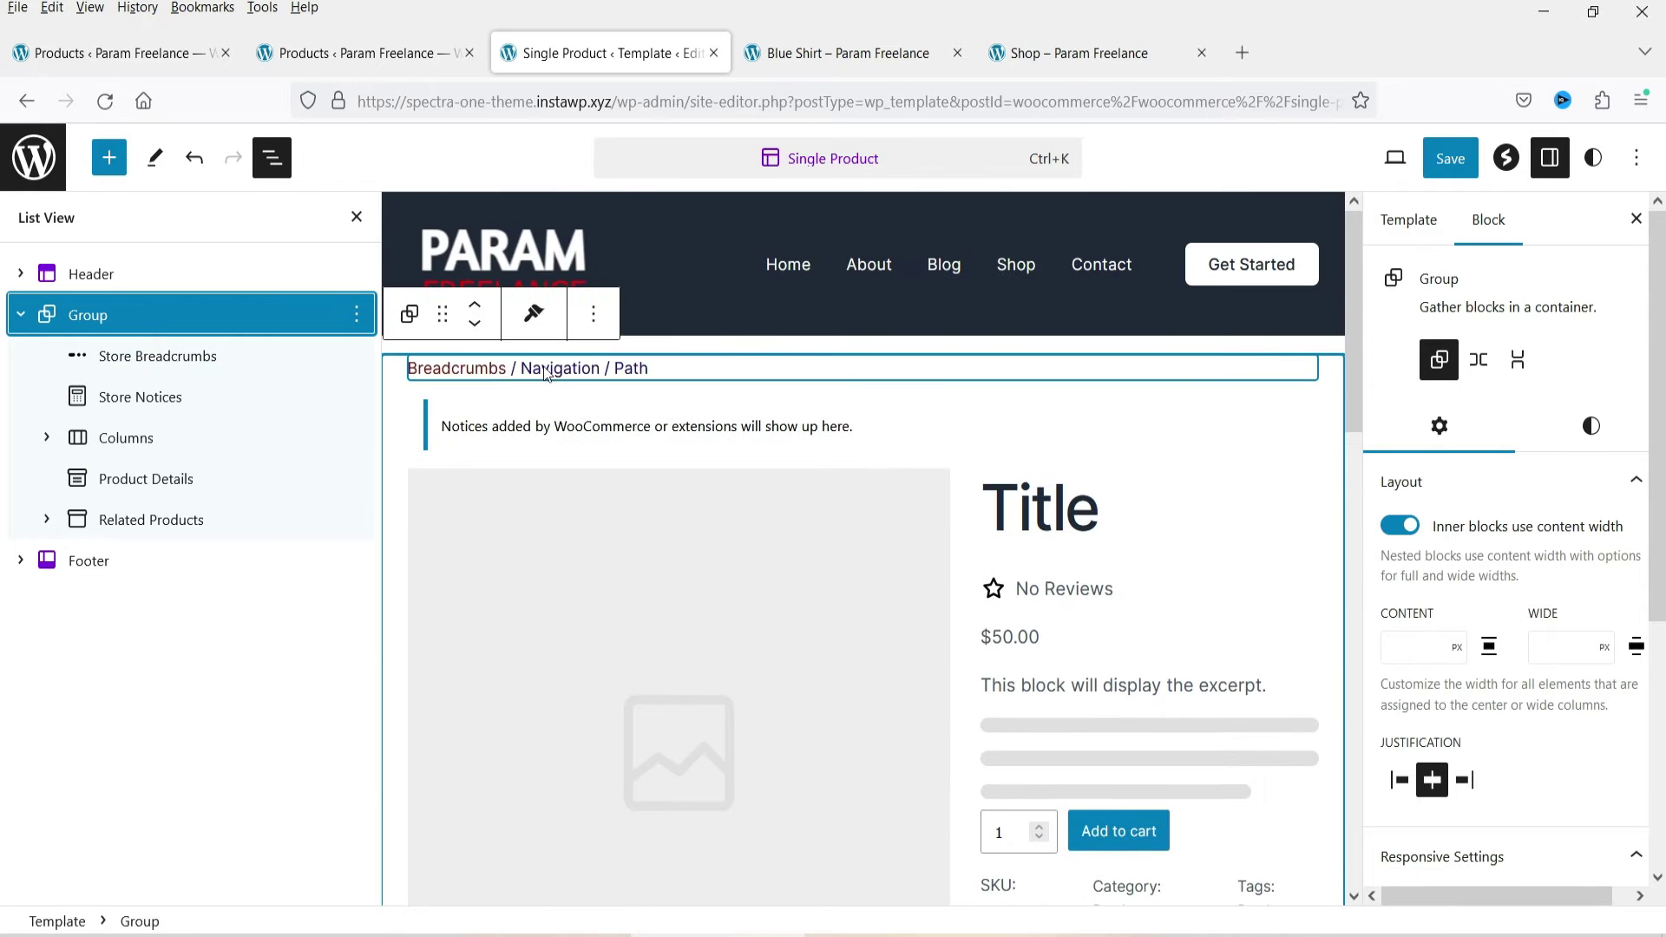
Select the Store Breadcrumbs block from the template's block list, and hide and reshow its settings sidebar.
click(203, 357)
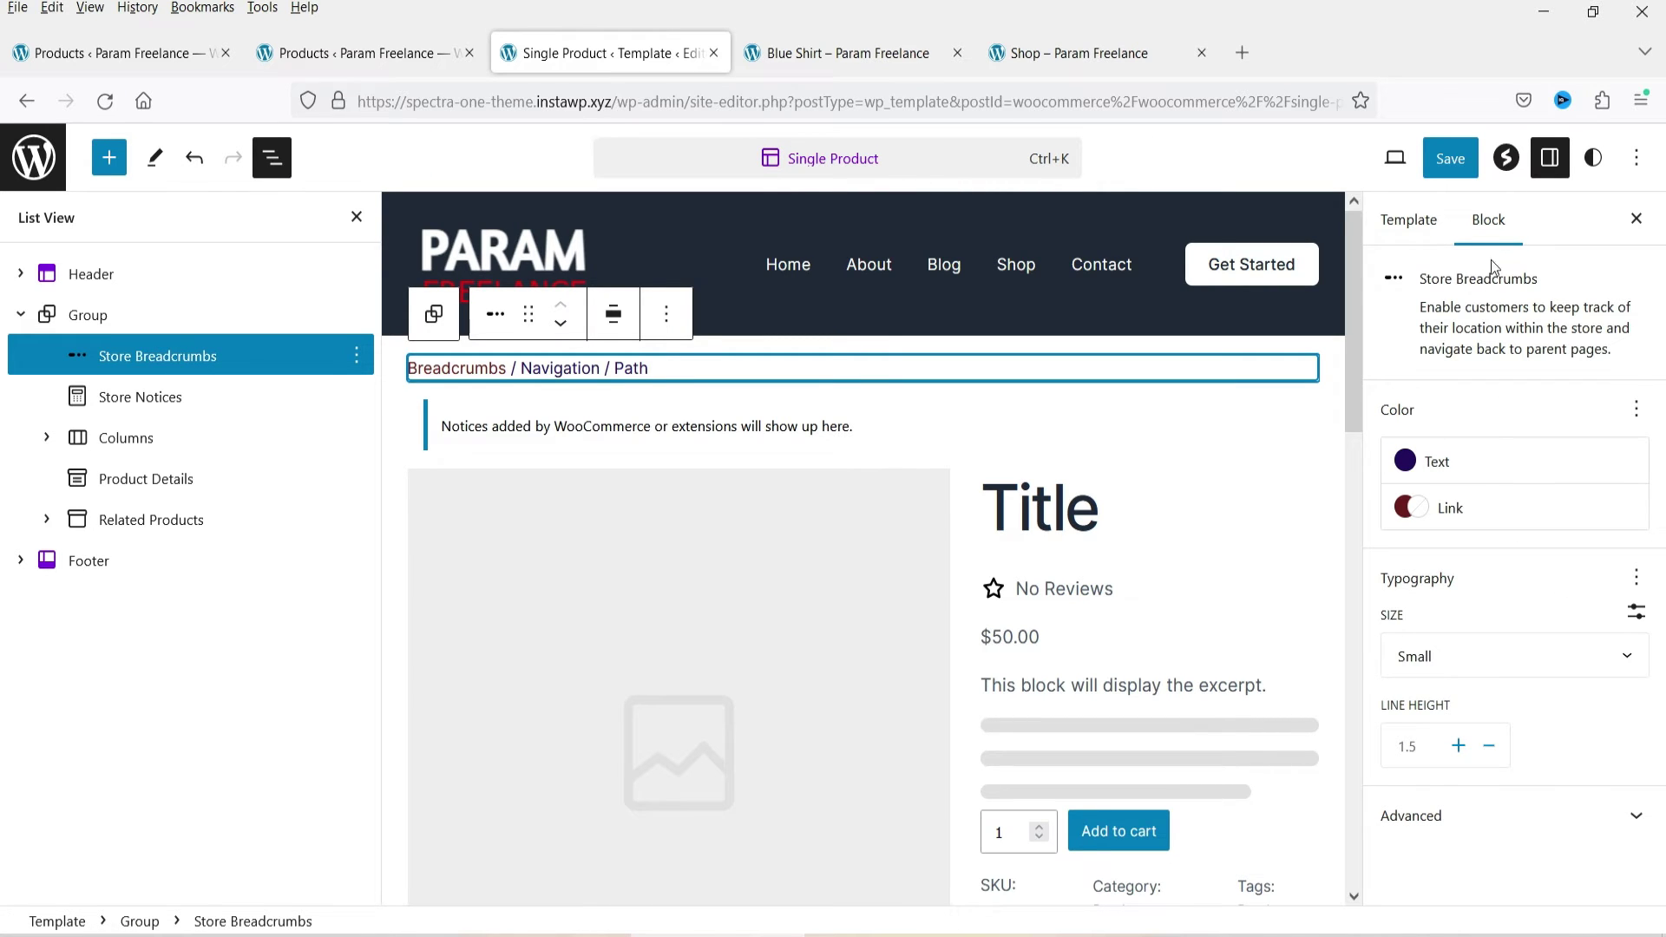
click(1550, 158)
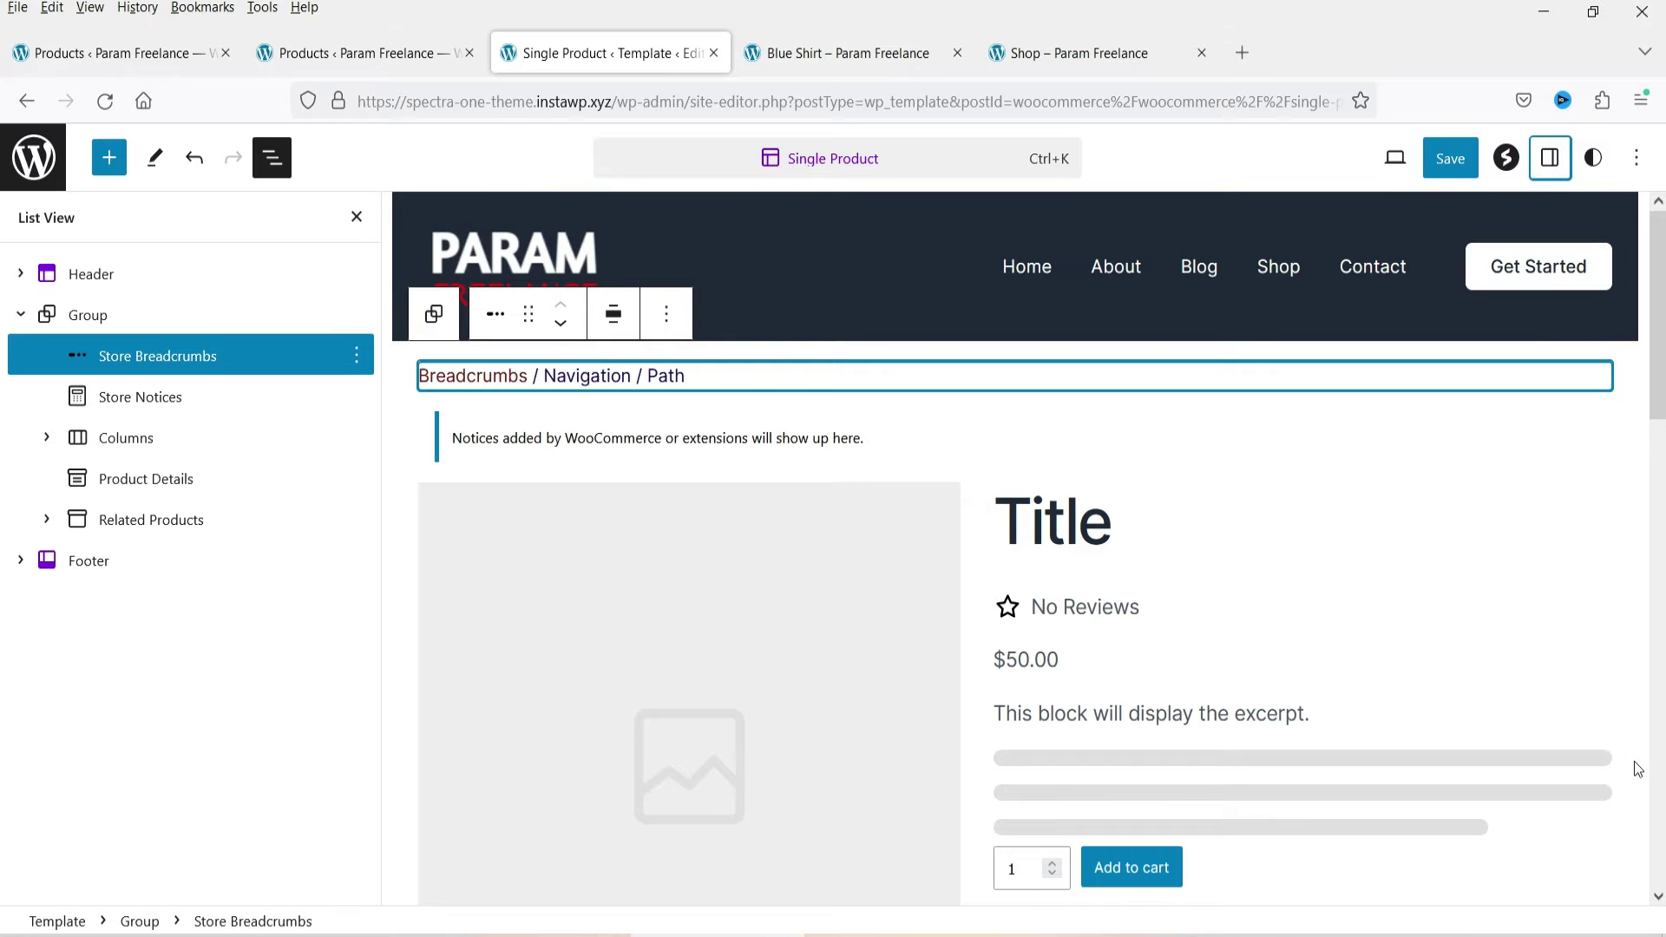
click(1550, 160)
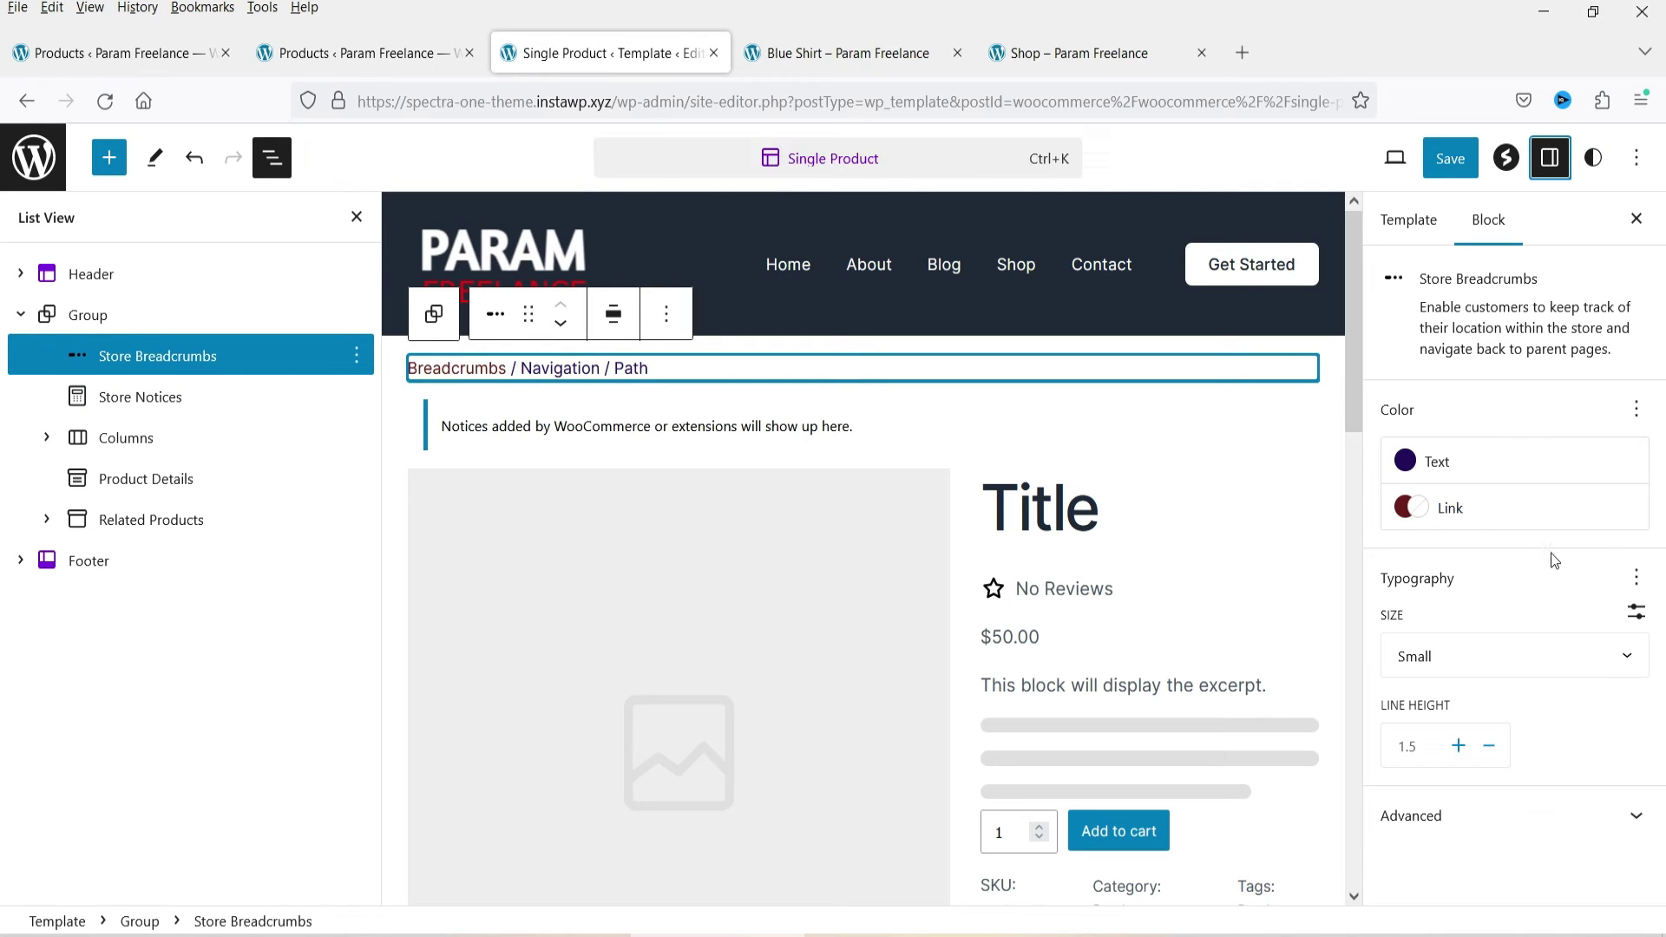
Review the font size presets and the custom size option for the Store Breadcrumbs text.
click(1535, 656)
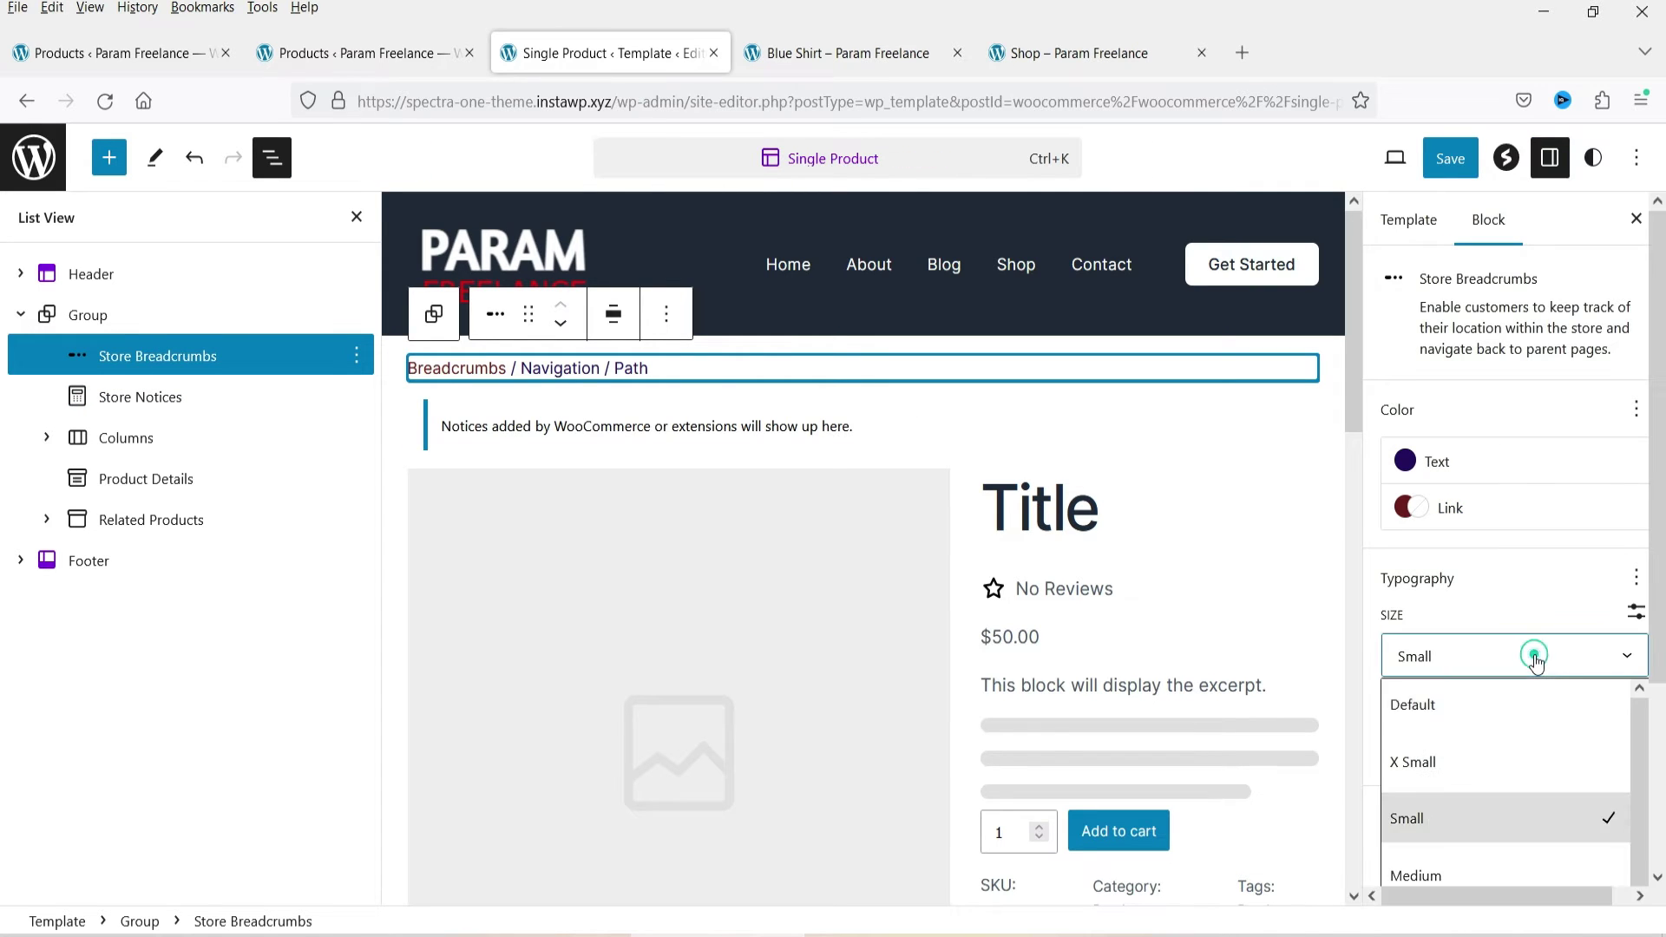
click(1545, 618)
click(1636, 613)
click(1636, 613)
click(1479, 660)
click(1482, 665)
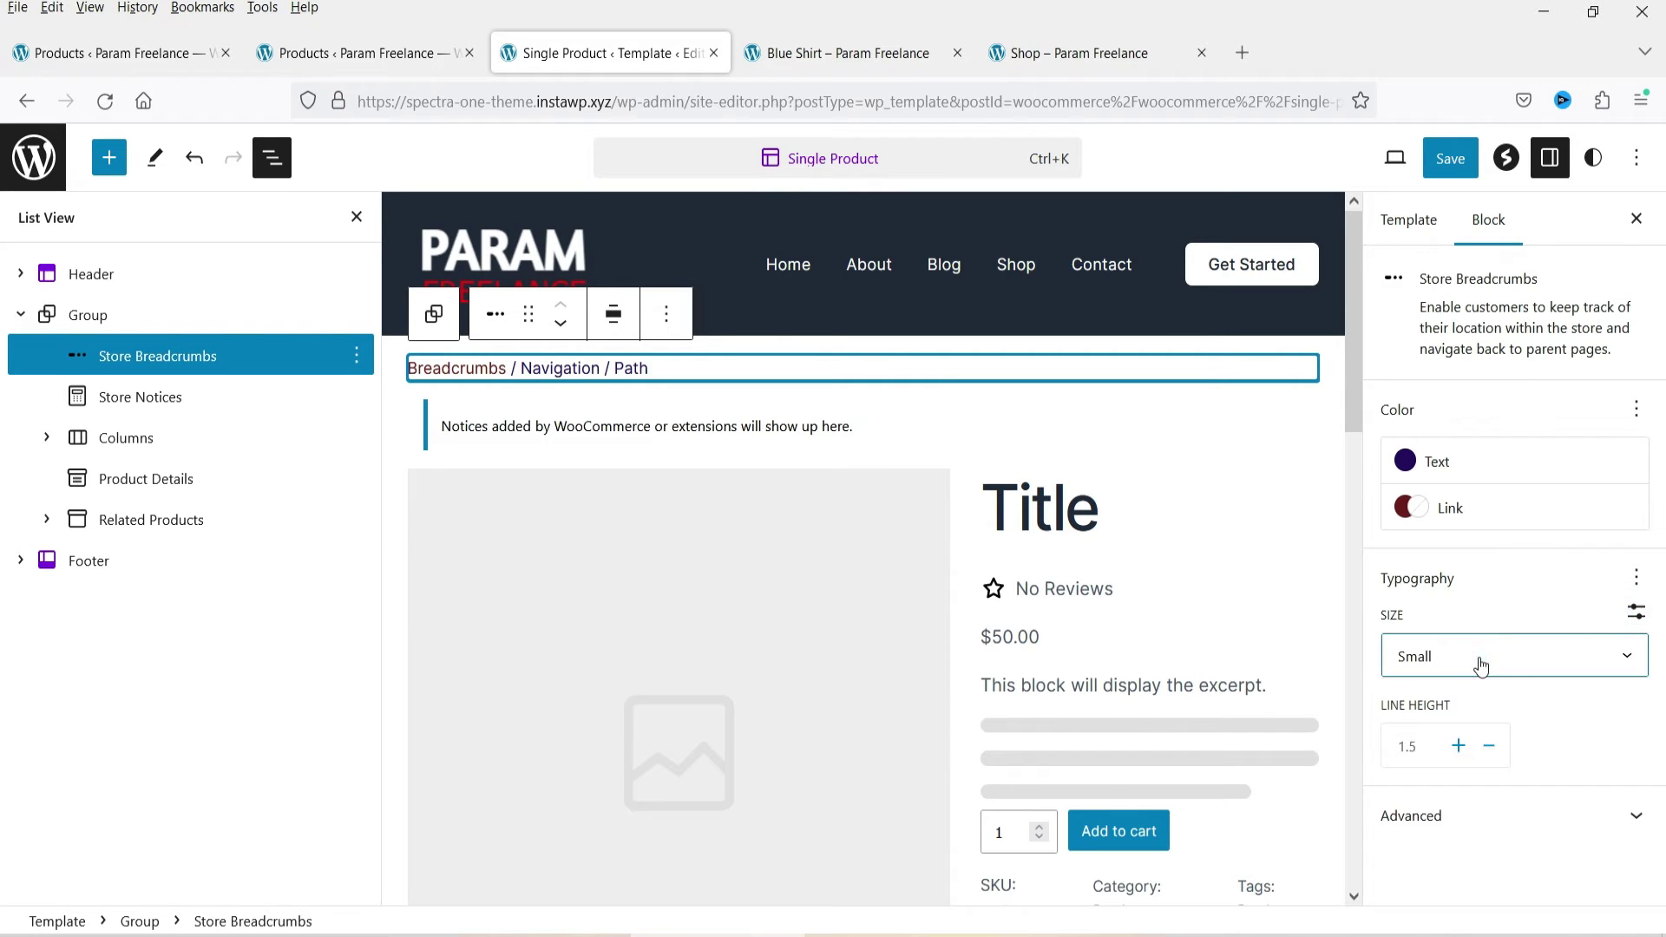
Inspect the Store Notices block and the first column's Product Image Gallery block, including the actions available for the gallery.
click(139, 397)
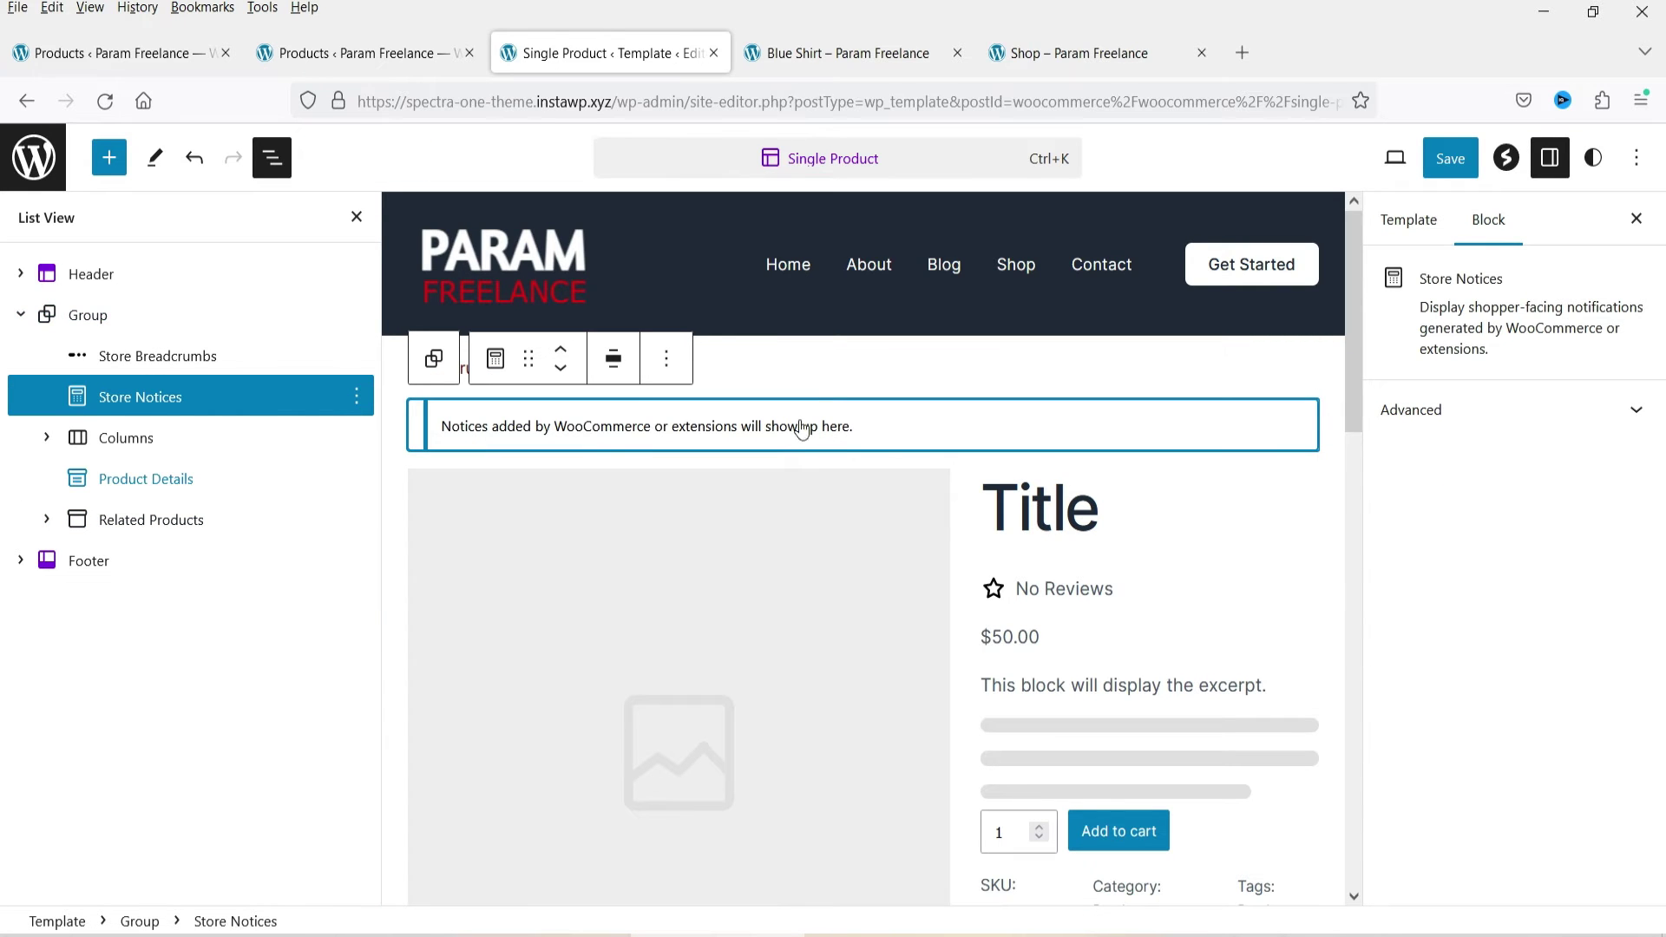
click(48, 438)
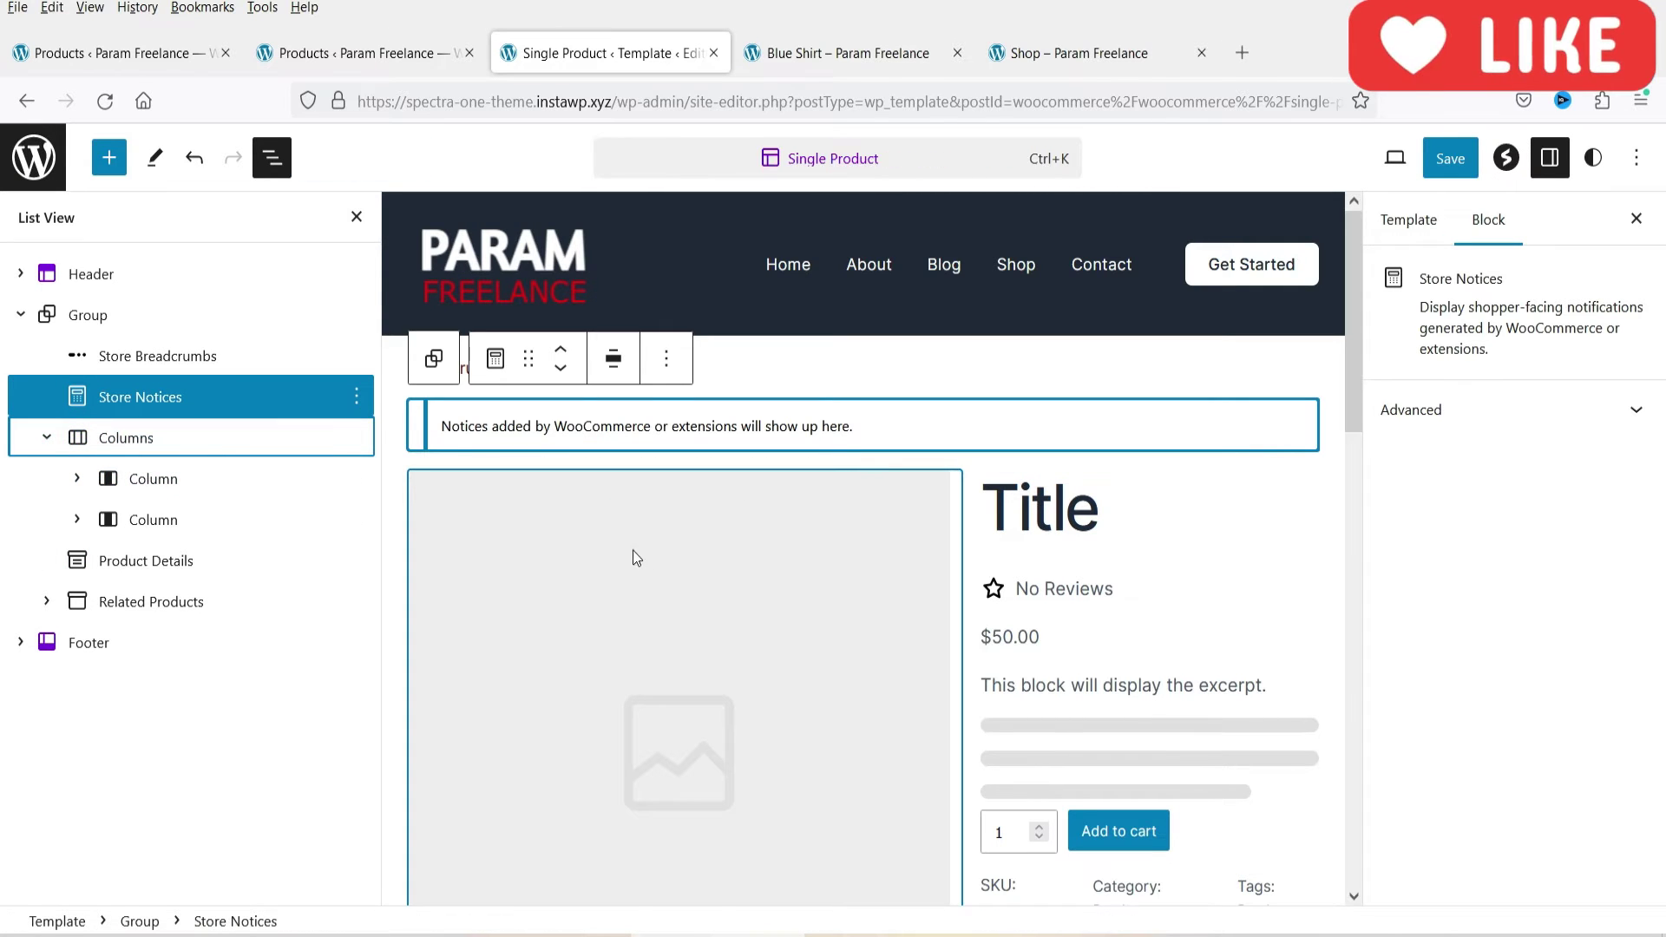
click(78, 480)
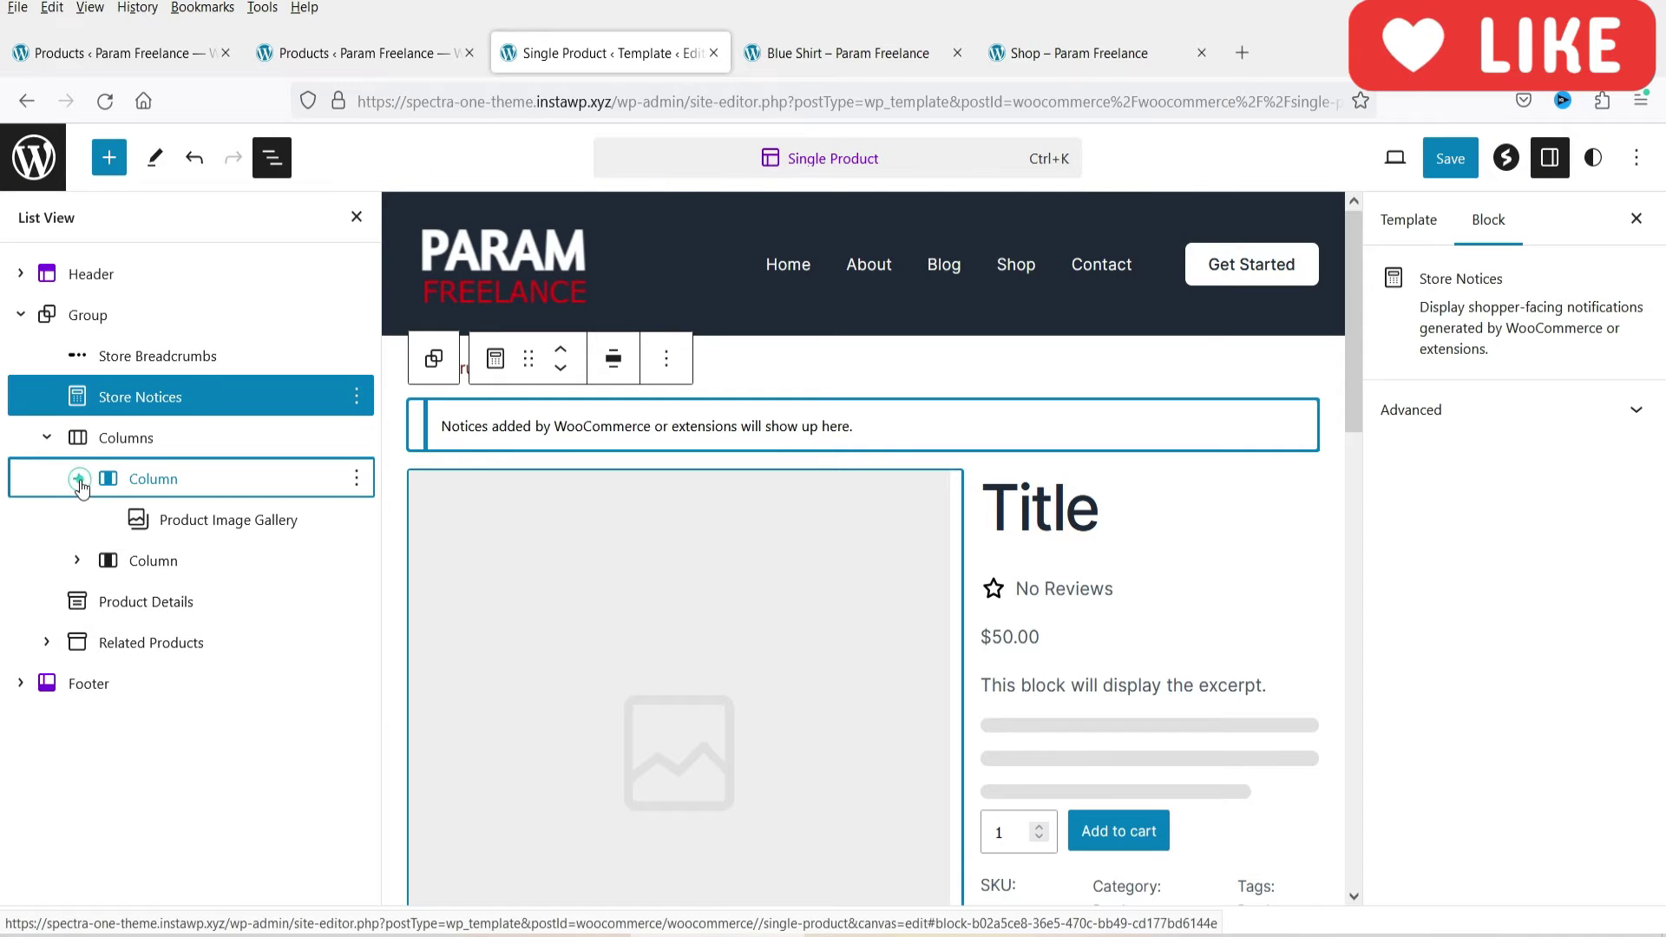
click(215, 522)
scroll(699, 502, down, 5)
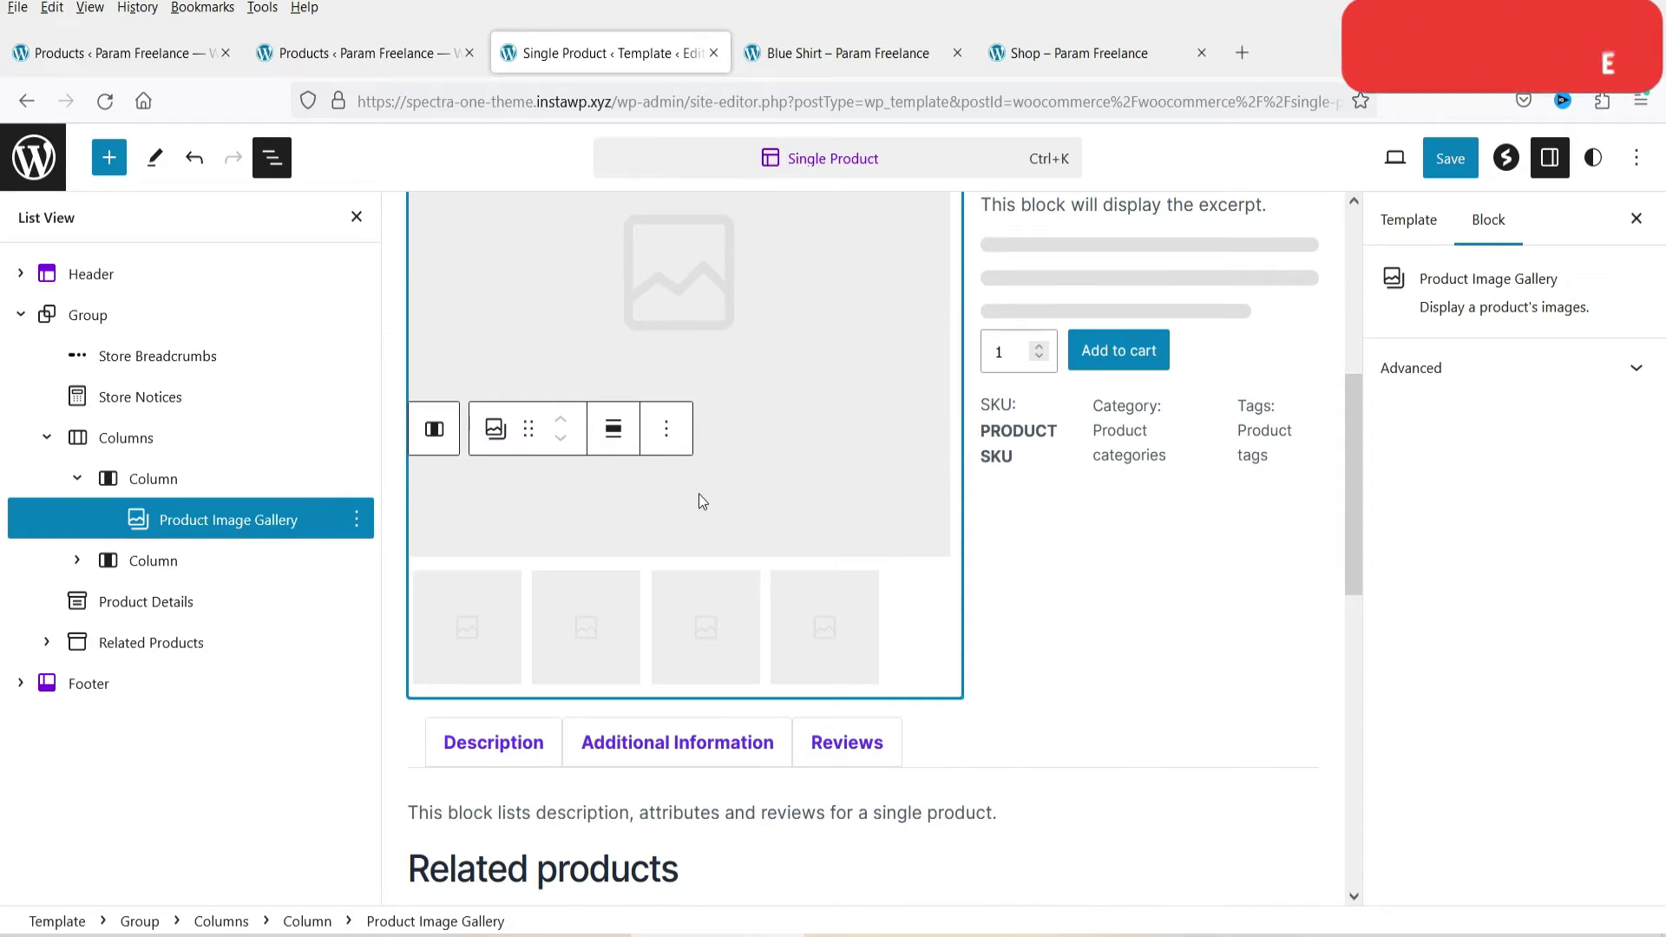
scroll(788, 467, up, 4)
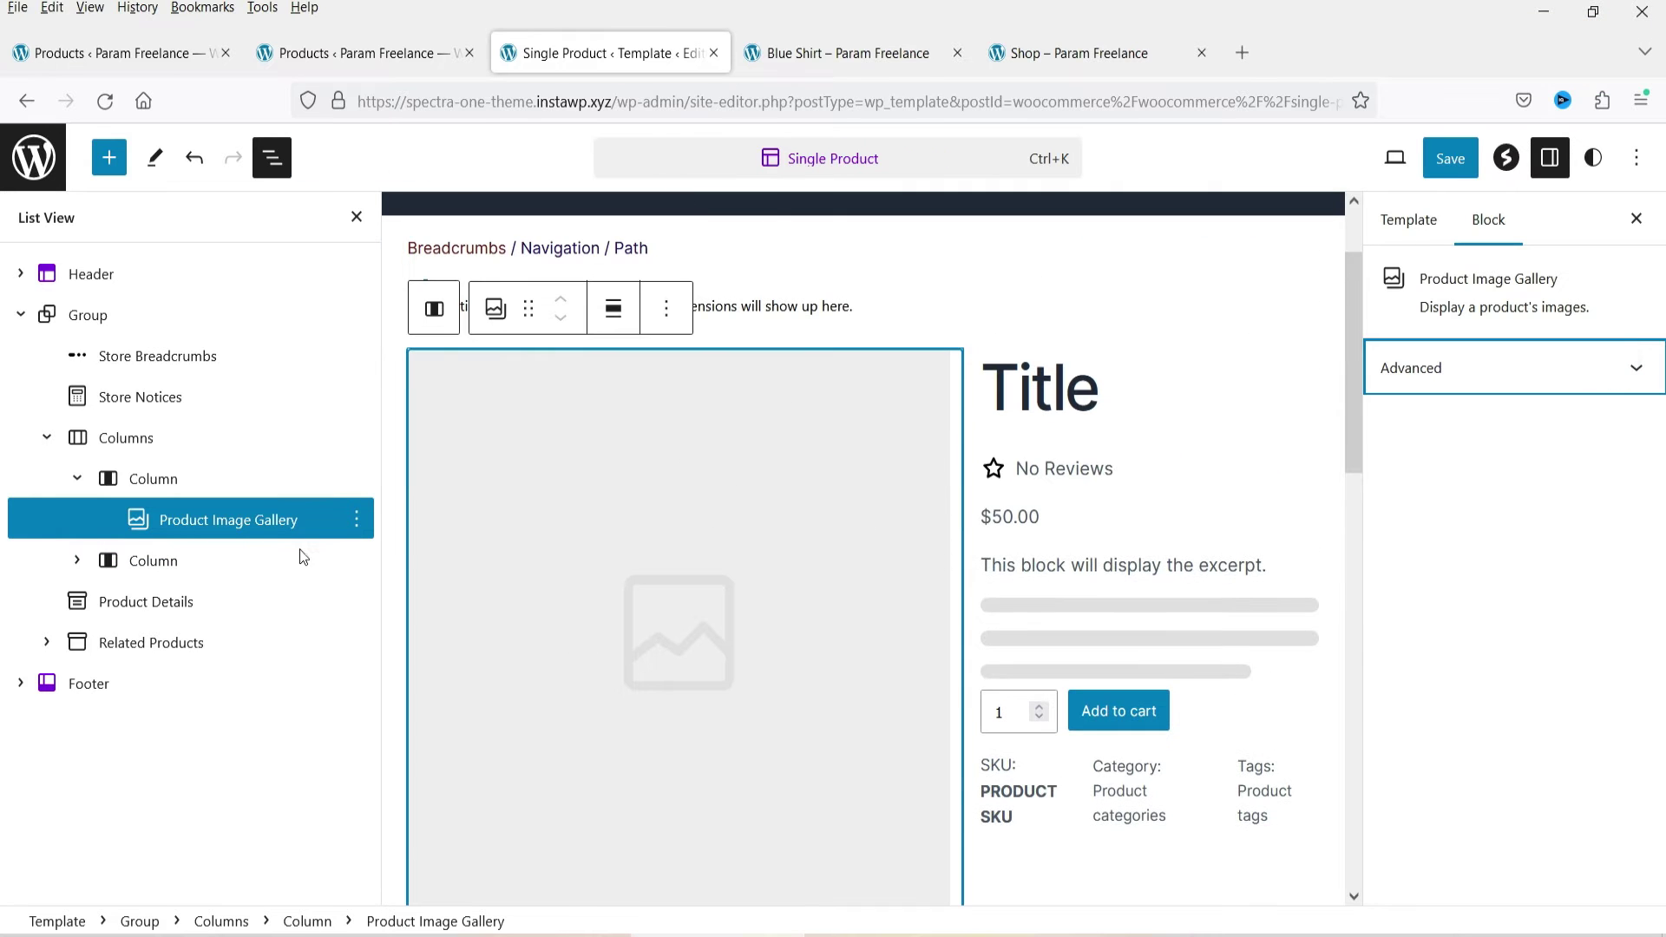
click(357, 519)
scroll(474, 778, down, 2)
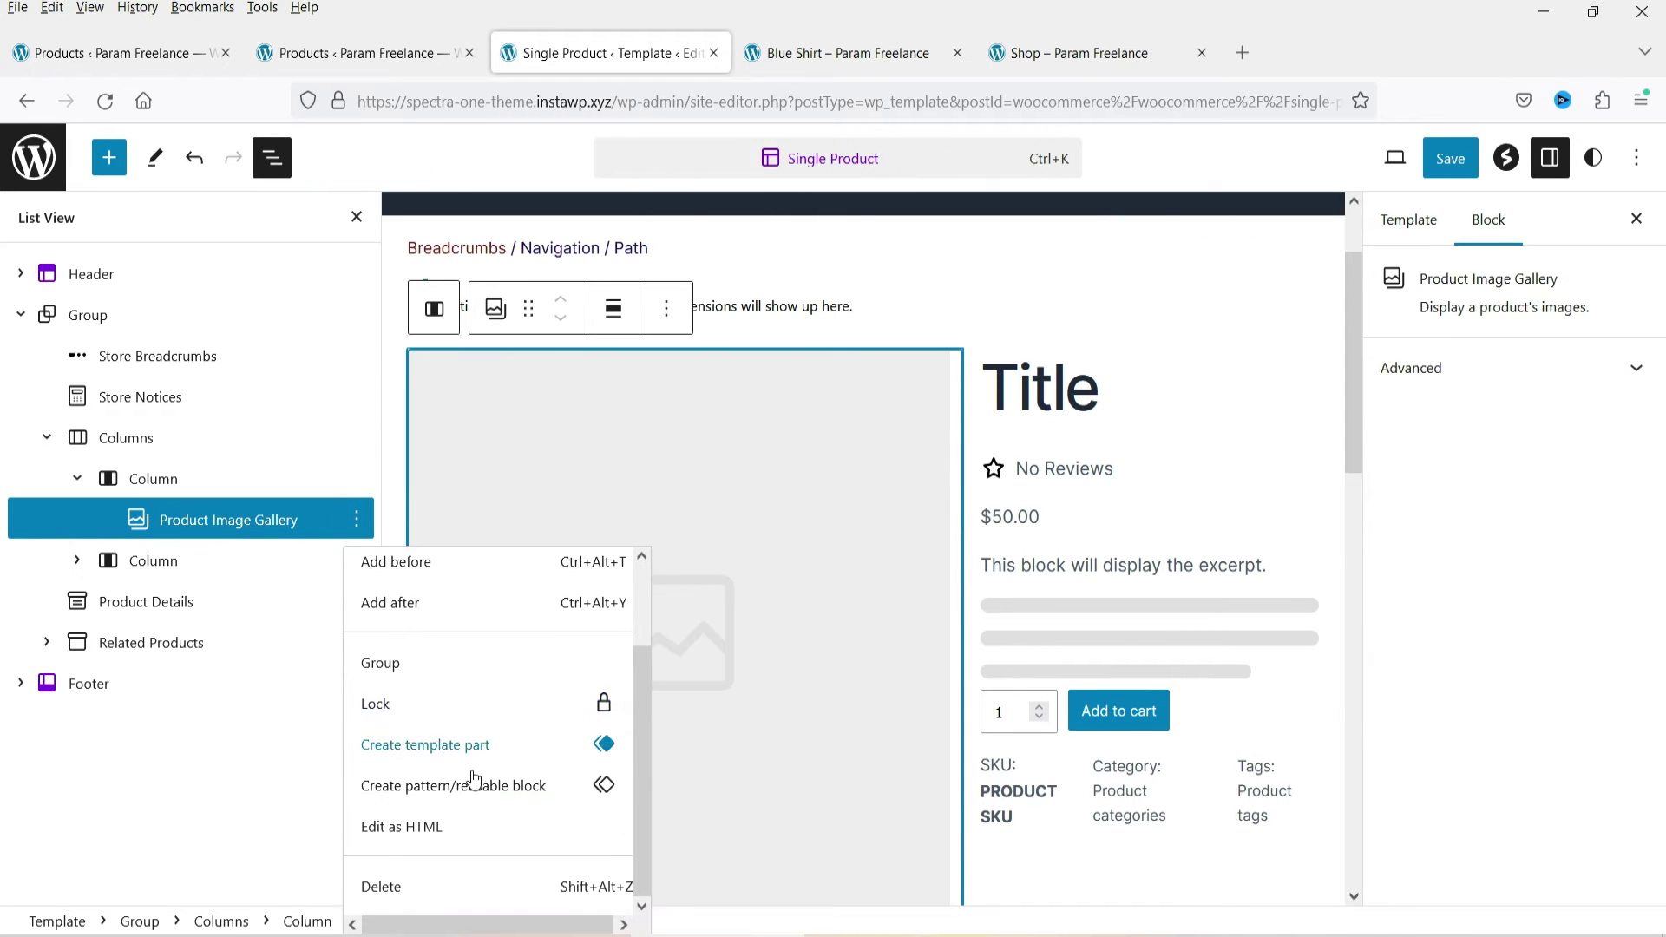
key(Escape)
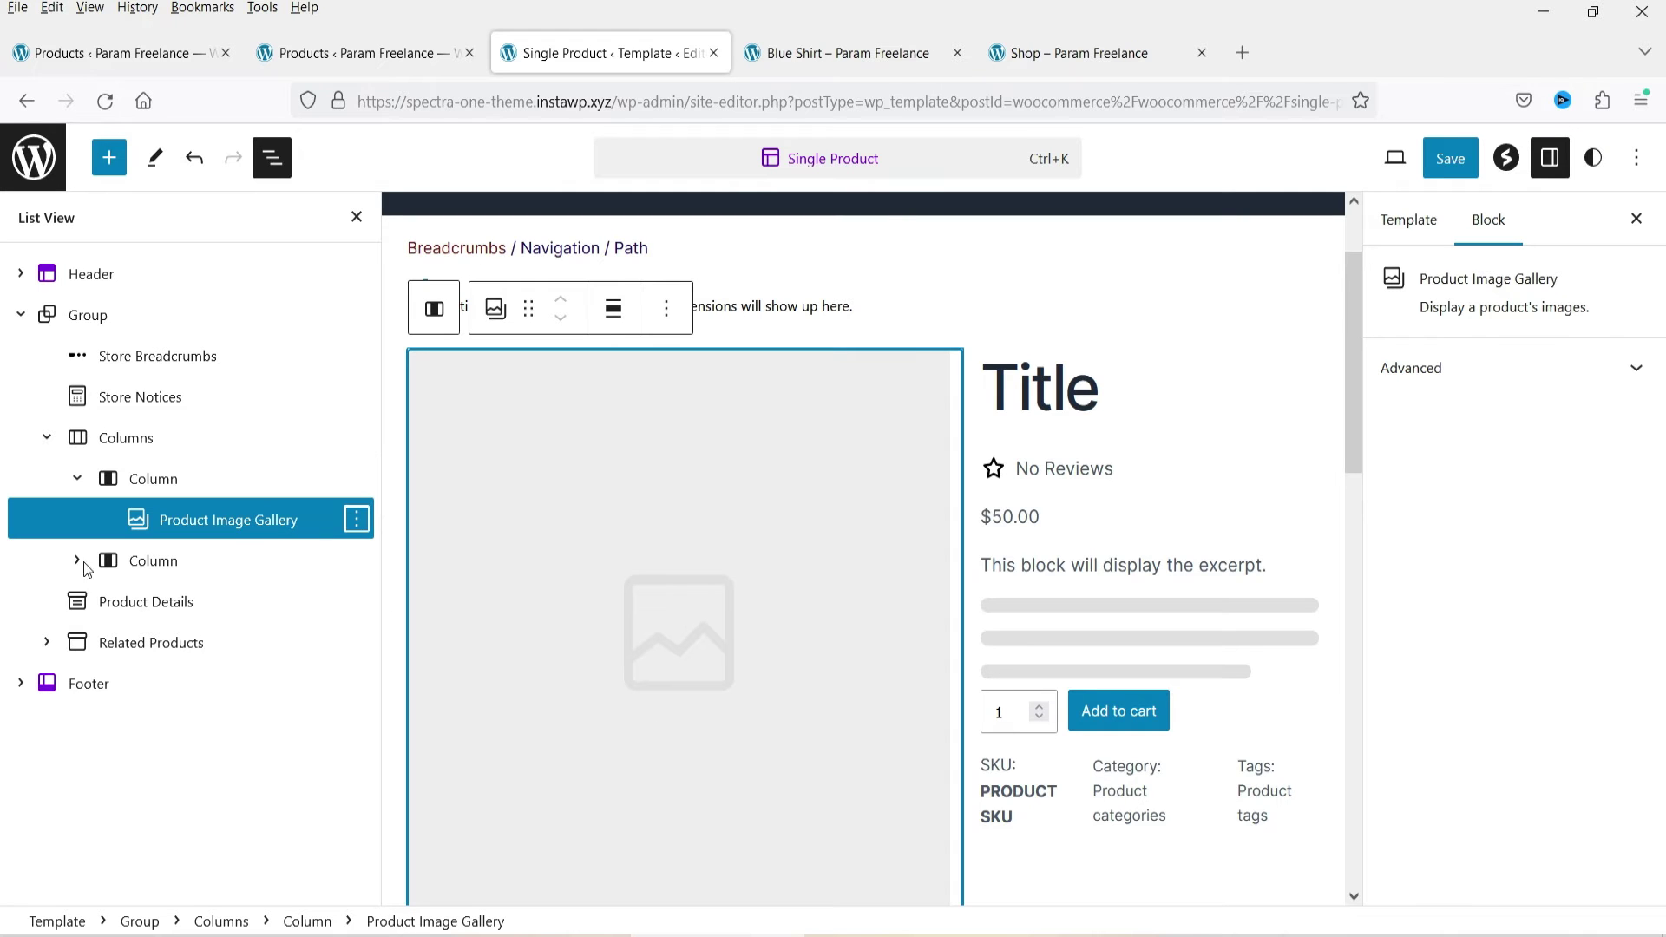
Select the Product Title block in the second column and show its style settings.
click(76, 559)
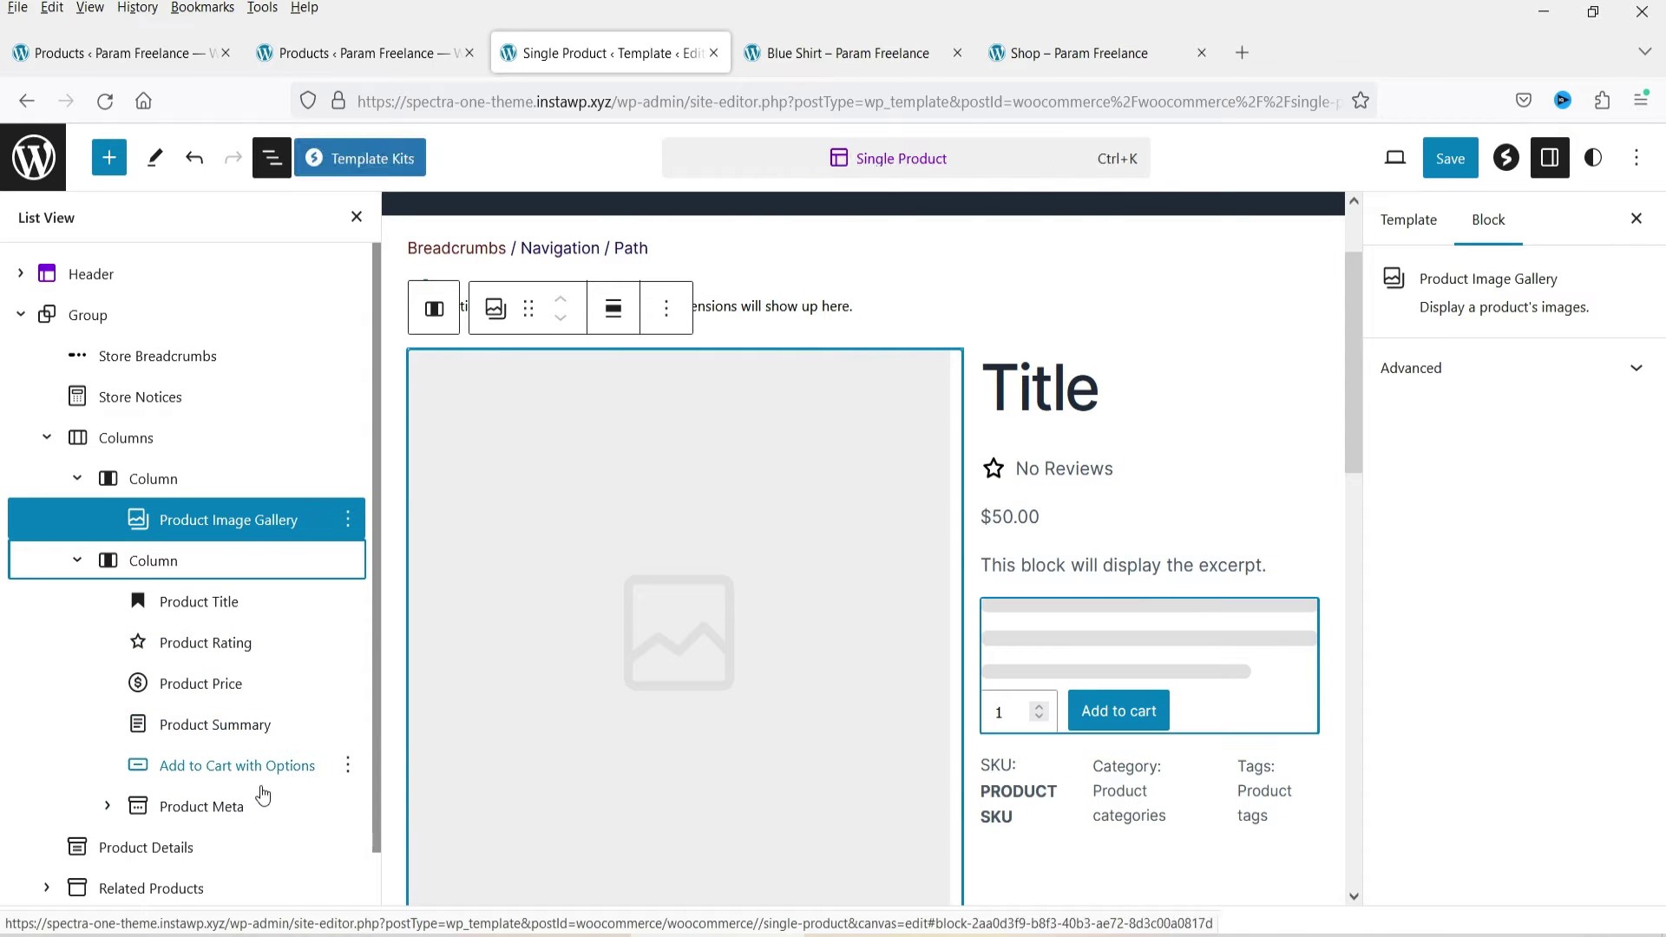
click(217, 610)
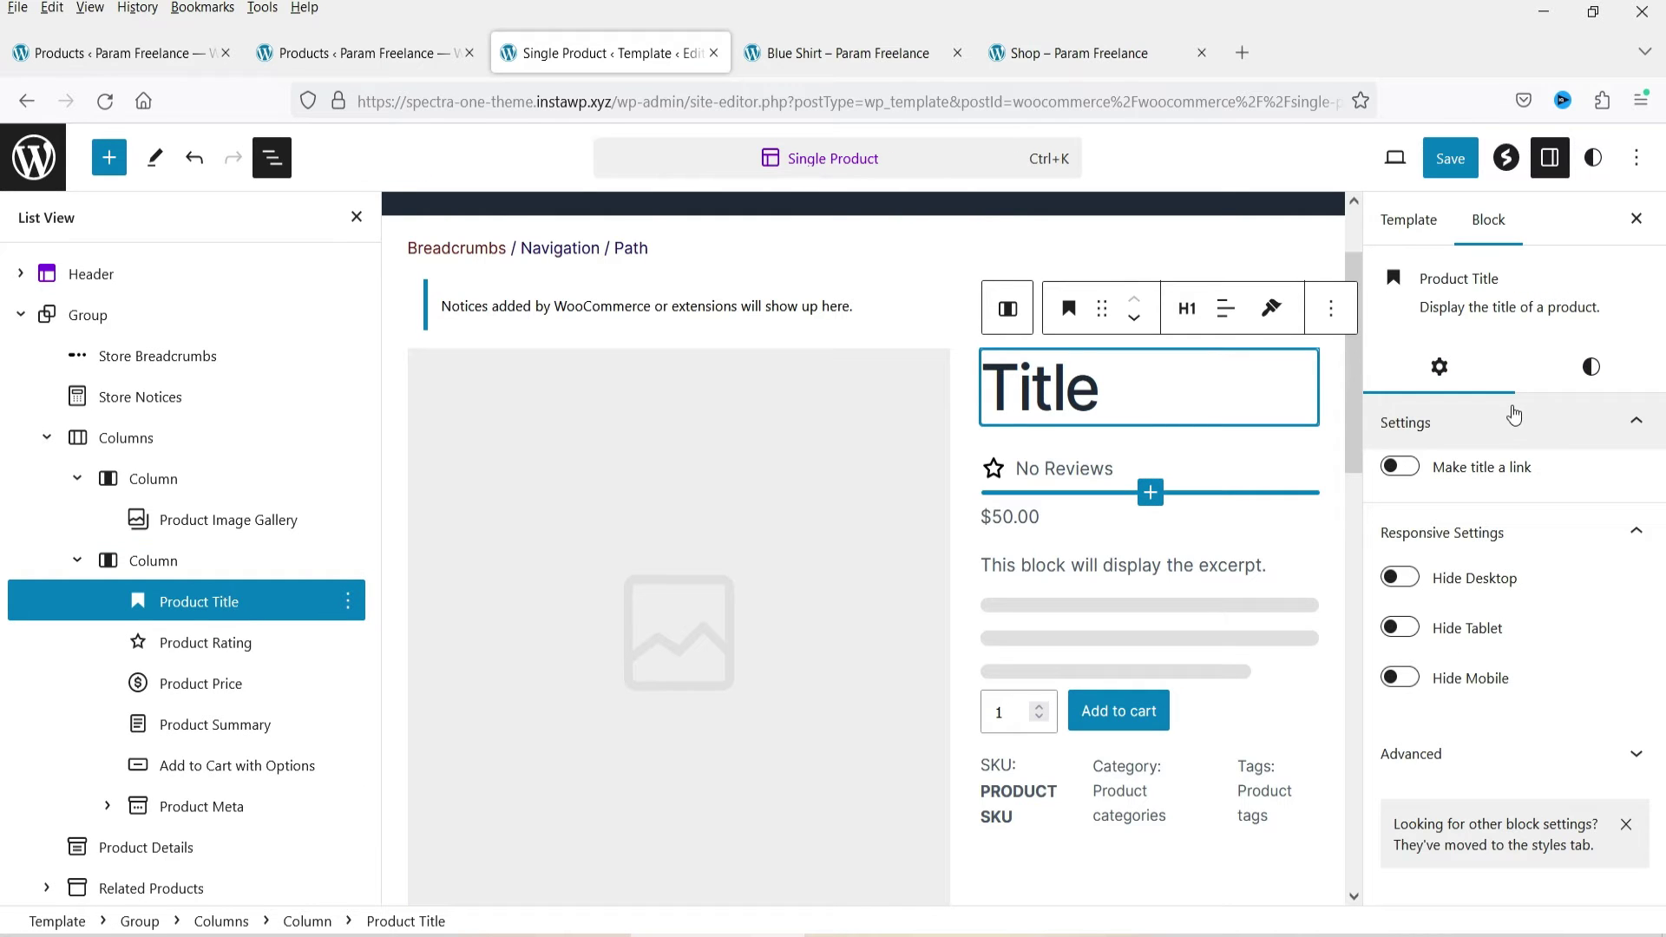
click(1590, 366)
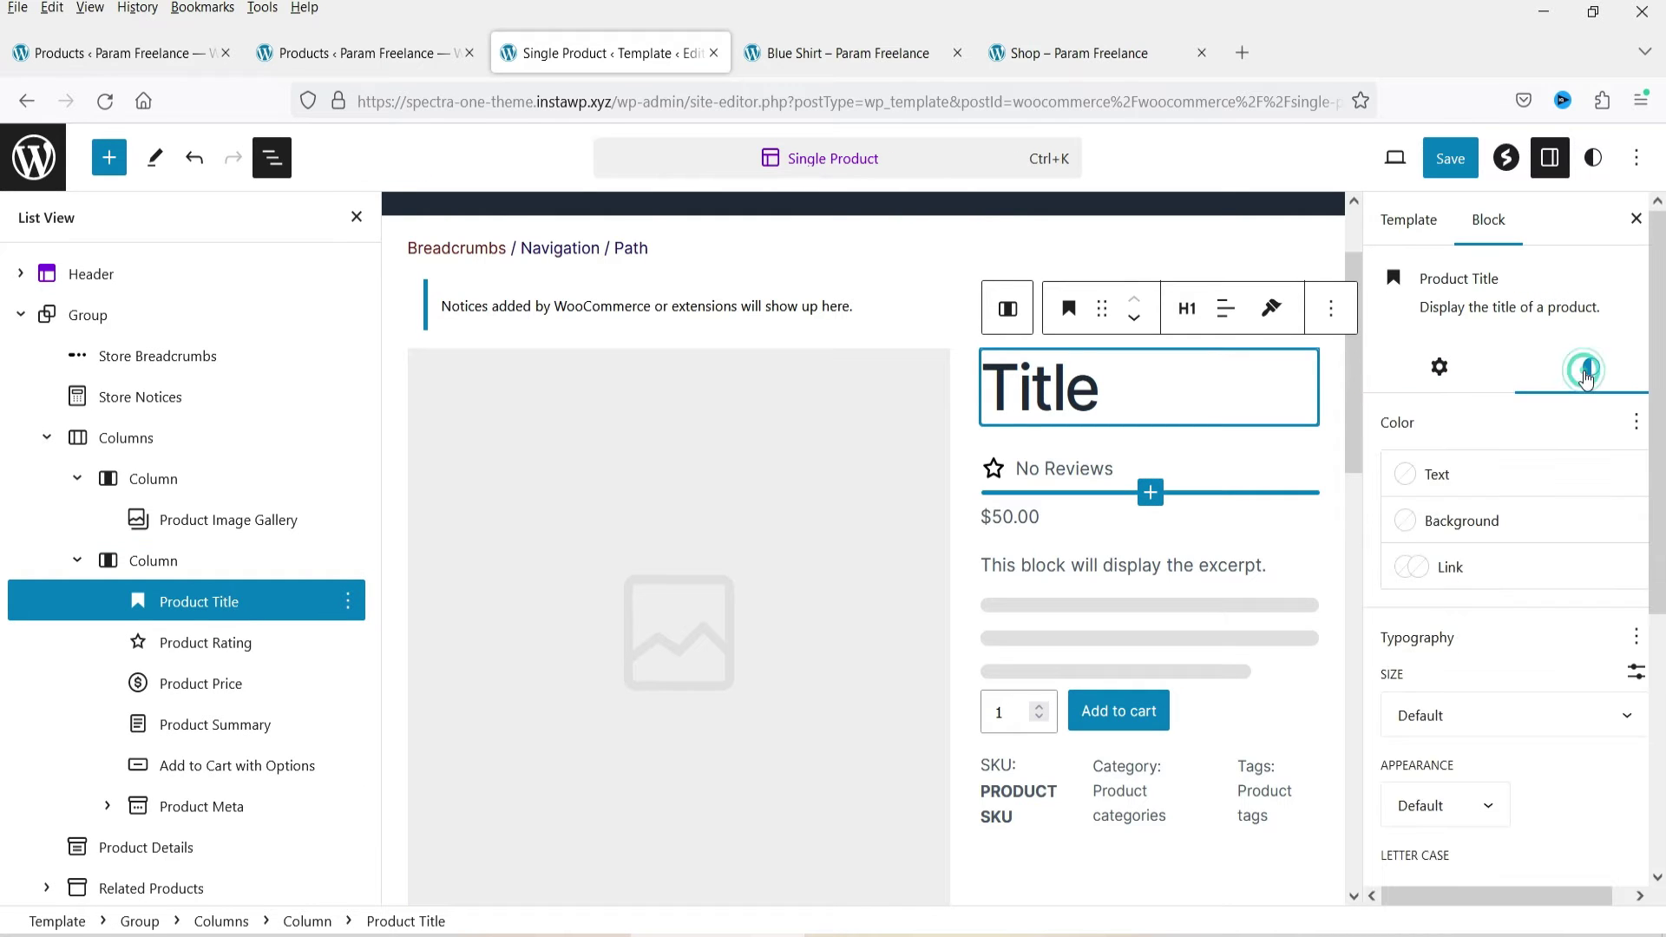
Set the Product Title's text color to a custom dark red, #7D1010.
click(1416, 477)
scroll(1220, 714, down, 1)
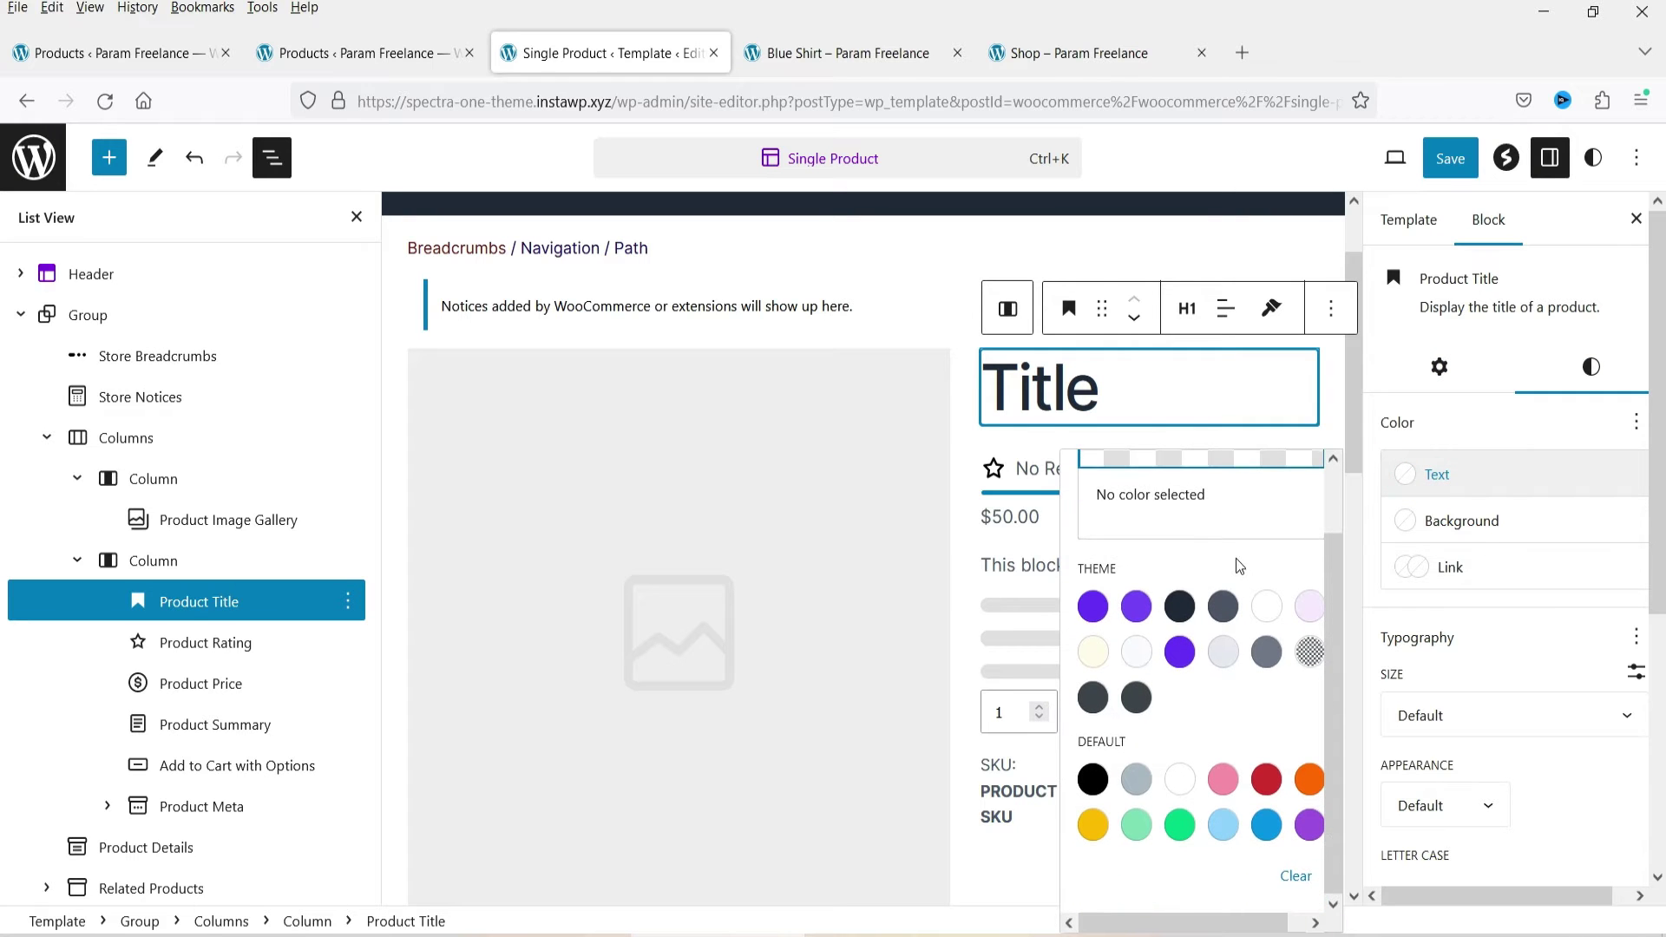
scroll(1240, 566, up, 1)
click(1250, 508)
click(1003, 548)
click(1005, 571)
click(1008, 593)
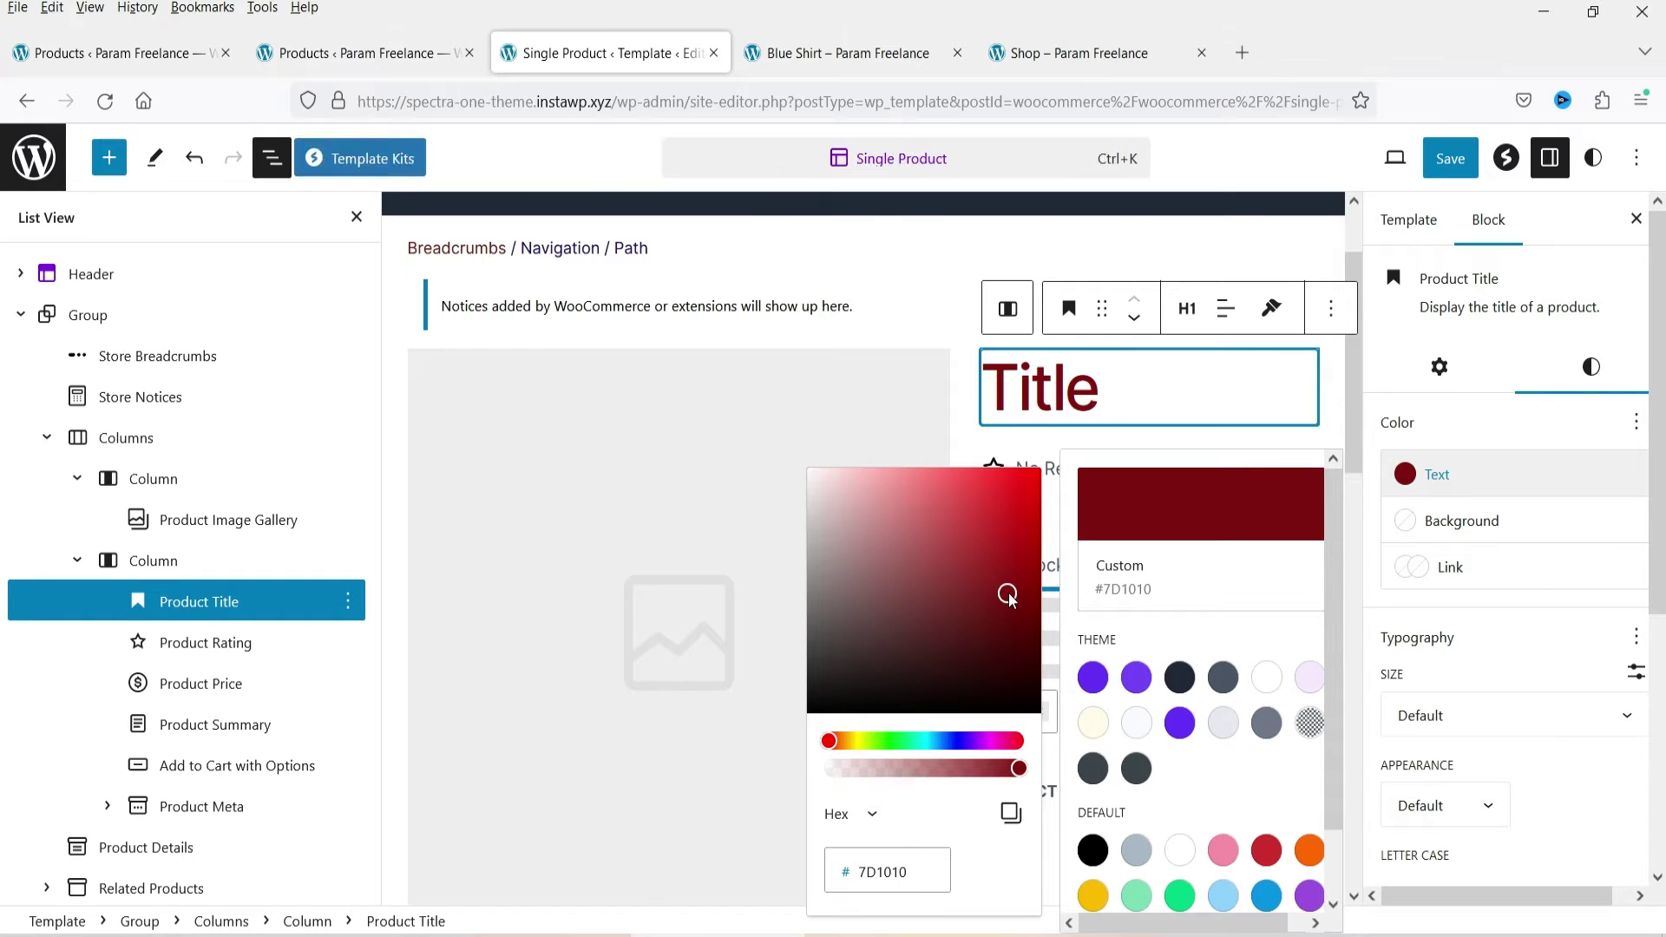
click(1528, 479)
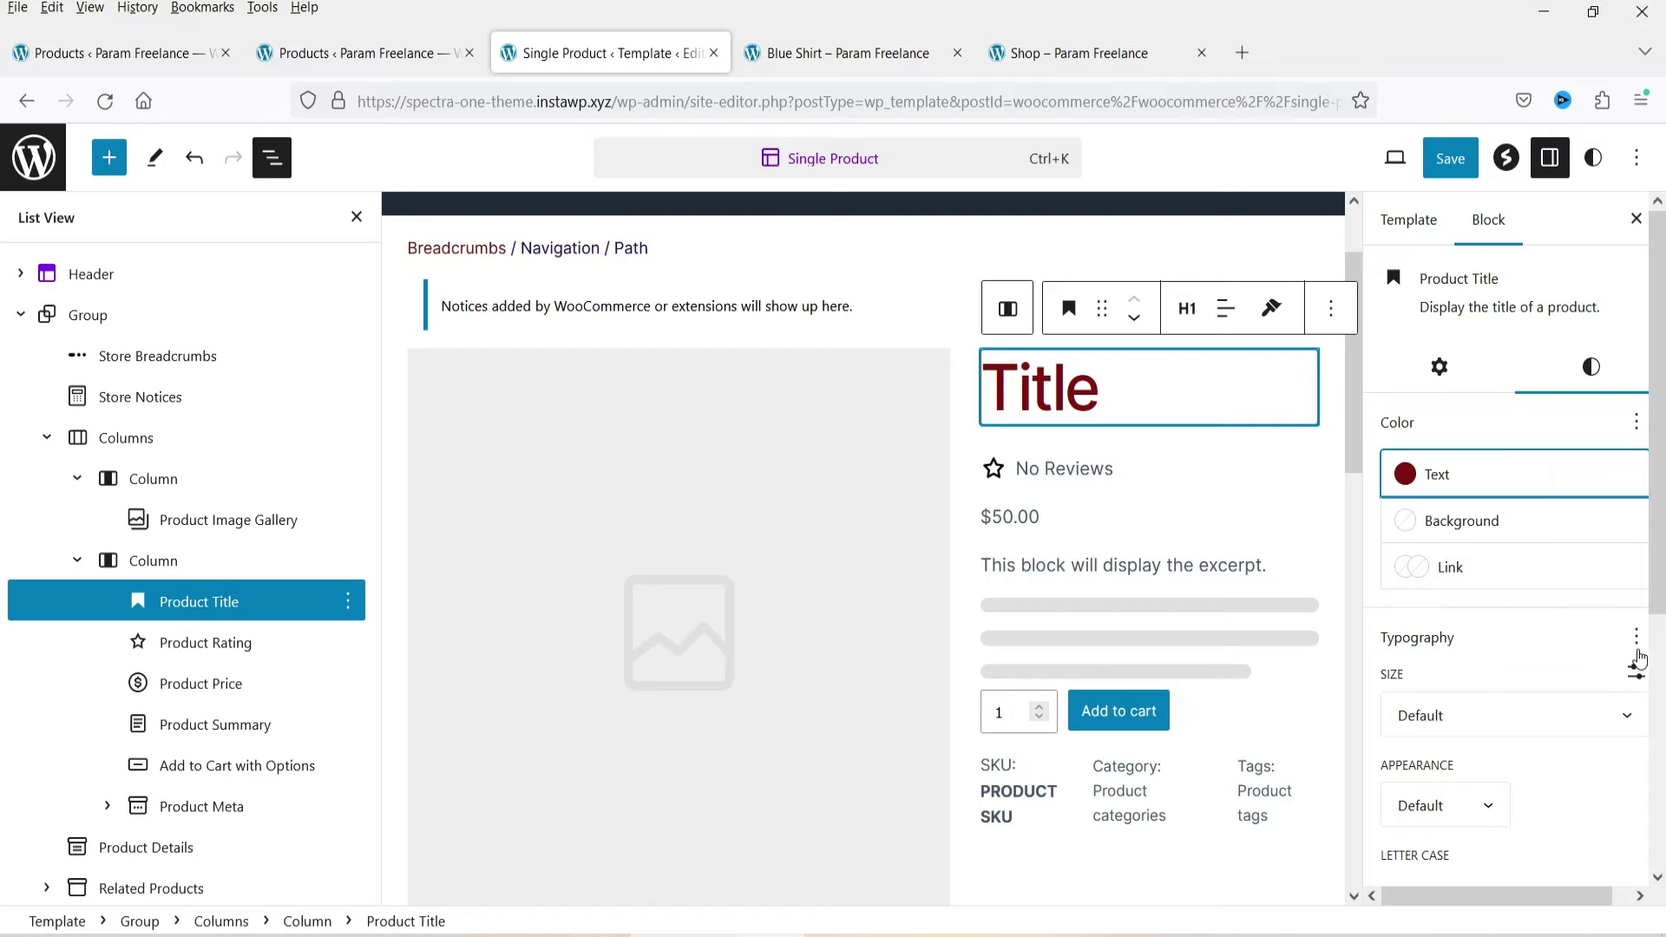
Give the Product Title a custom font size, trying 25 px and settling on 35 px.
scroll(1623, 607, down, 3)
click(1637, 434)
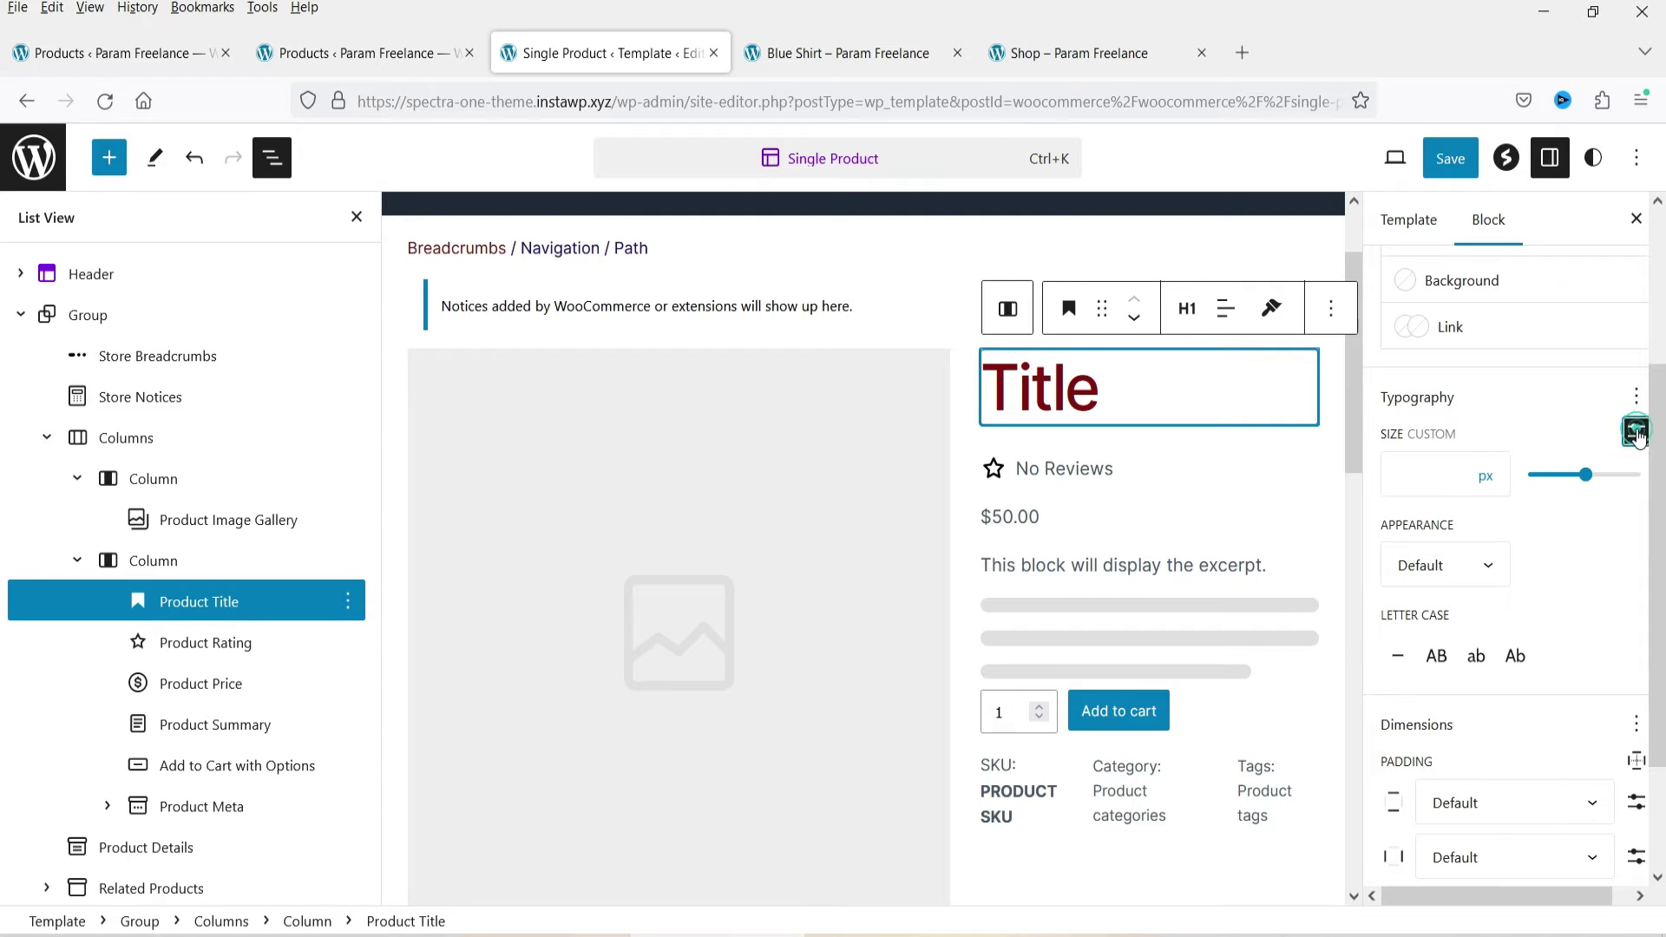
click(1417, 475)
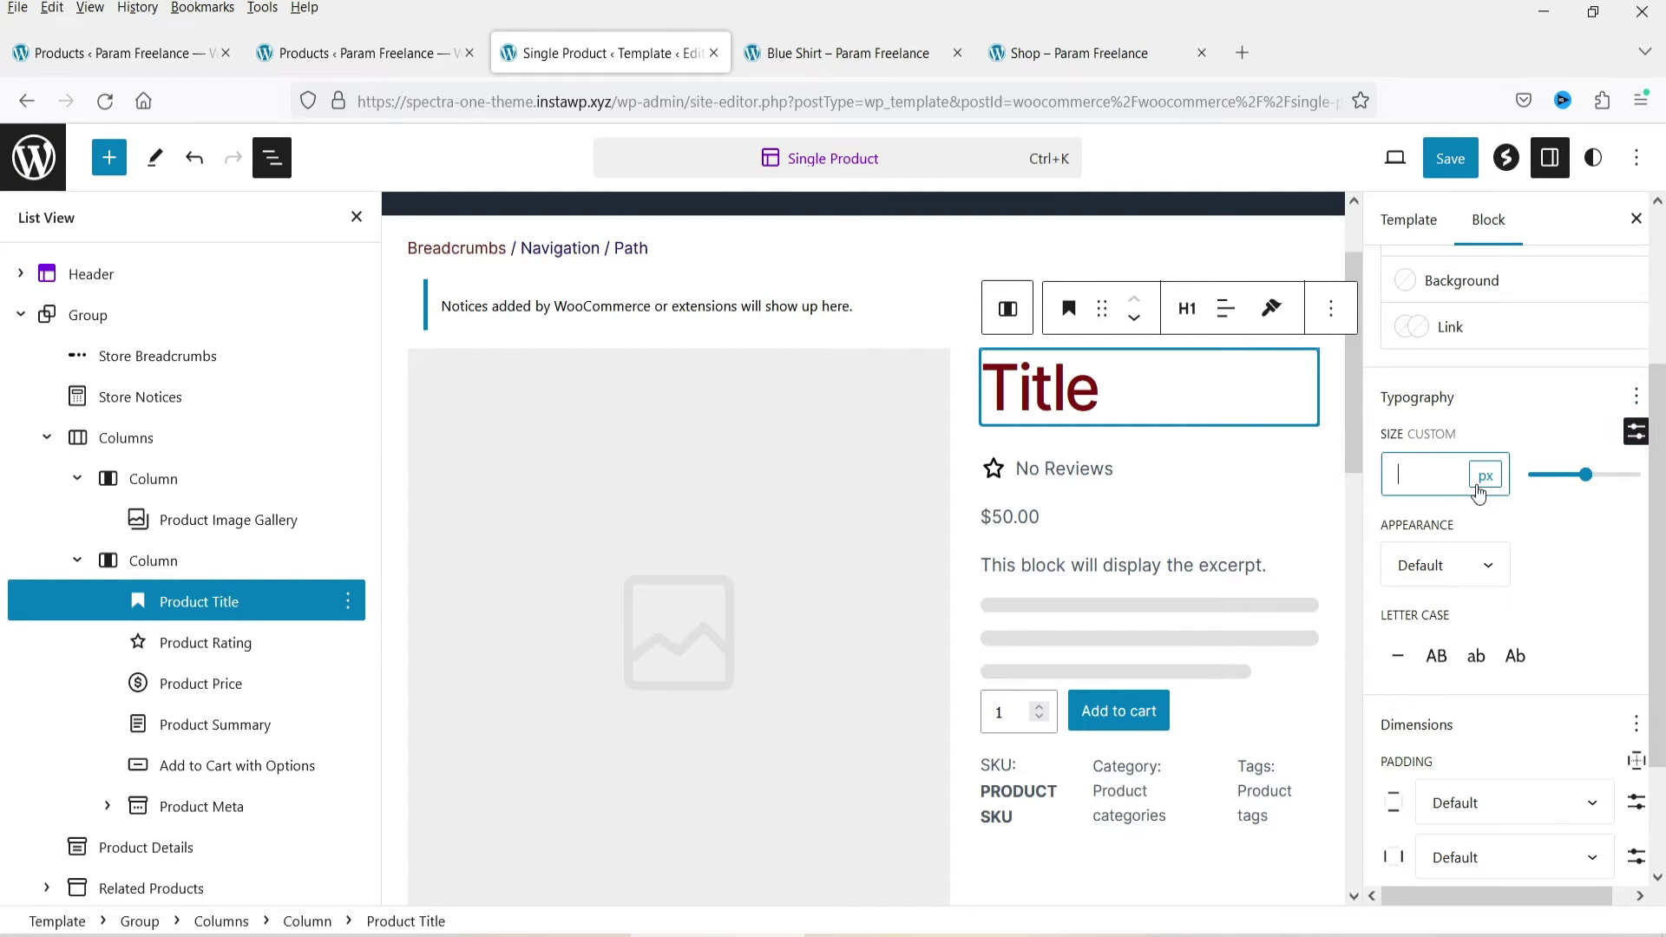
text(25)
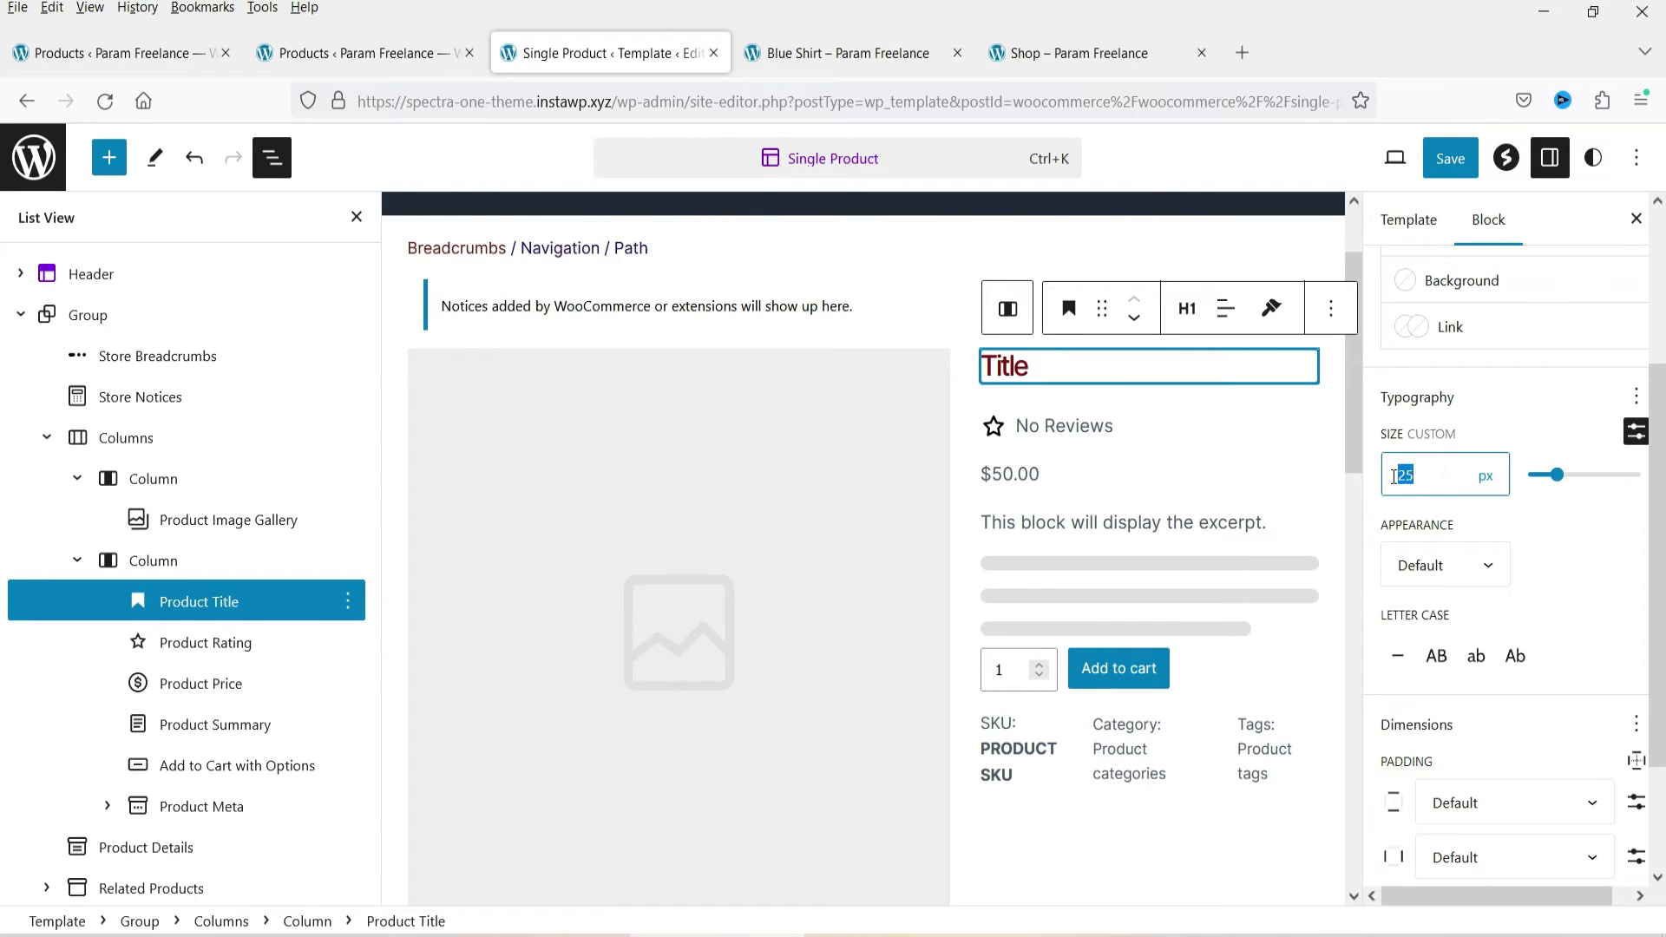
text(35)
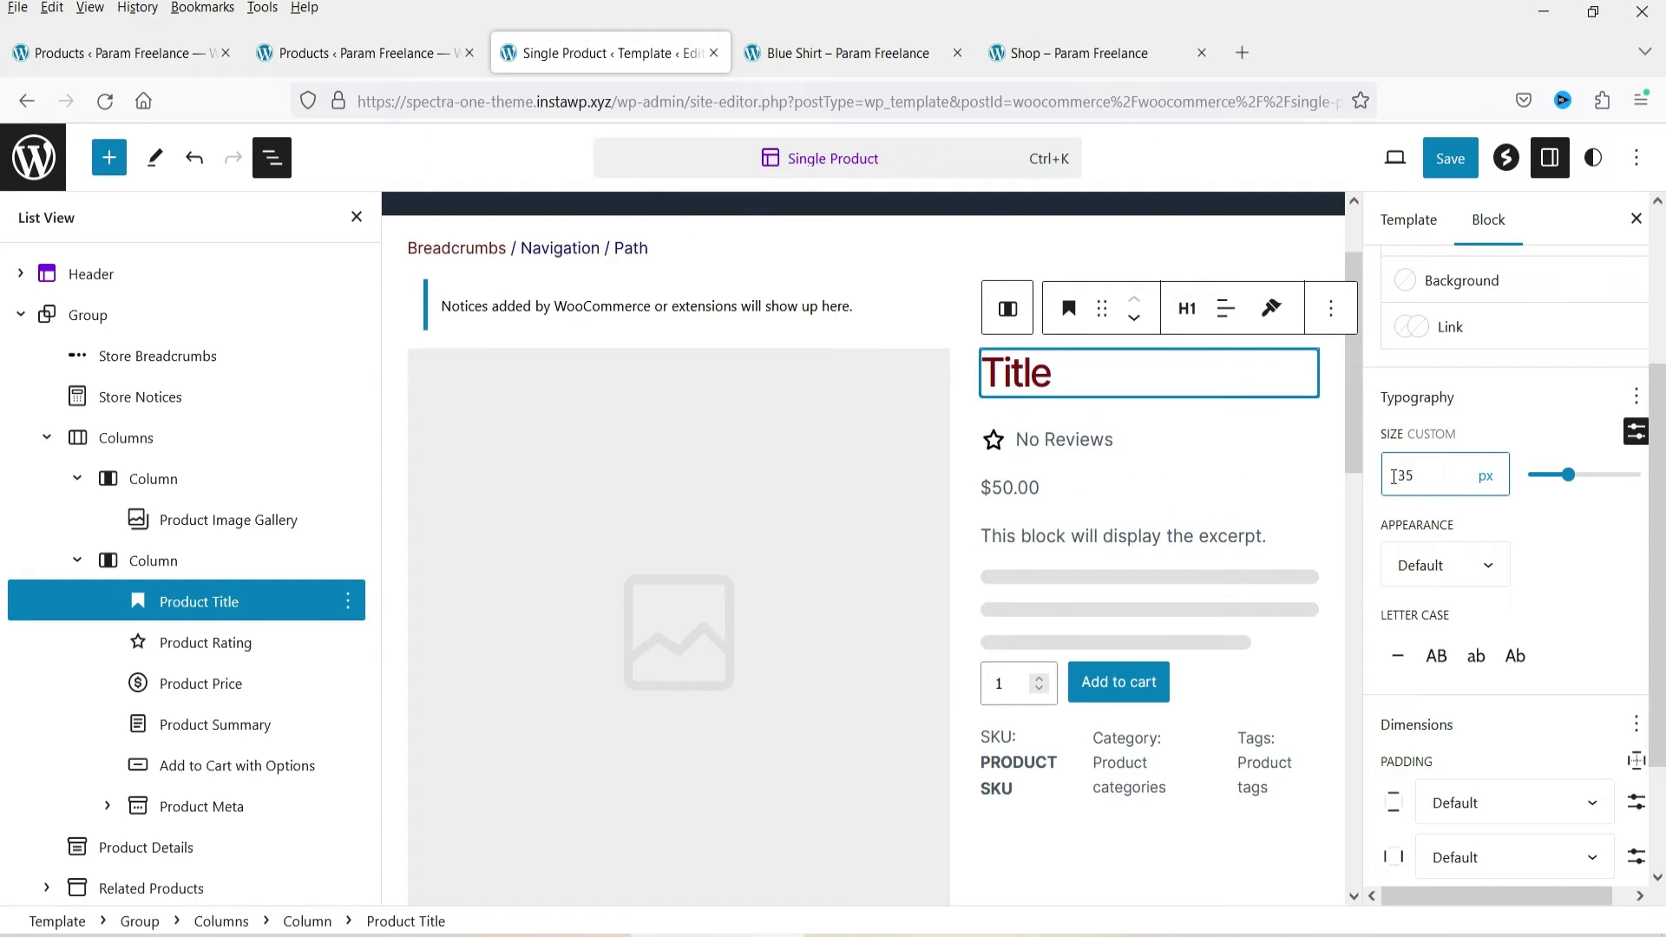
Try the Black appearance on the Product Title and settle on Bold.
click(1487, 569)
scroll(1446, 857, down, 3)
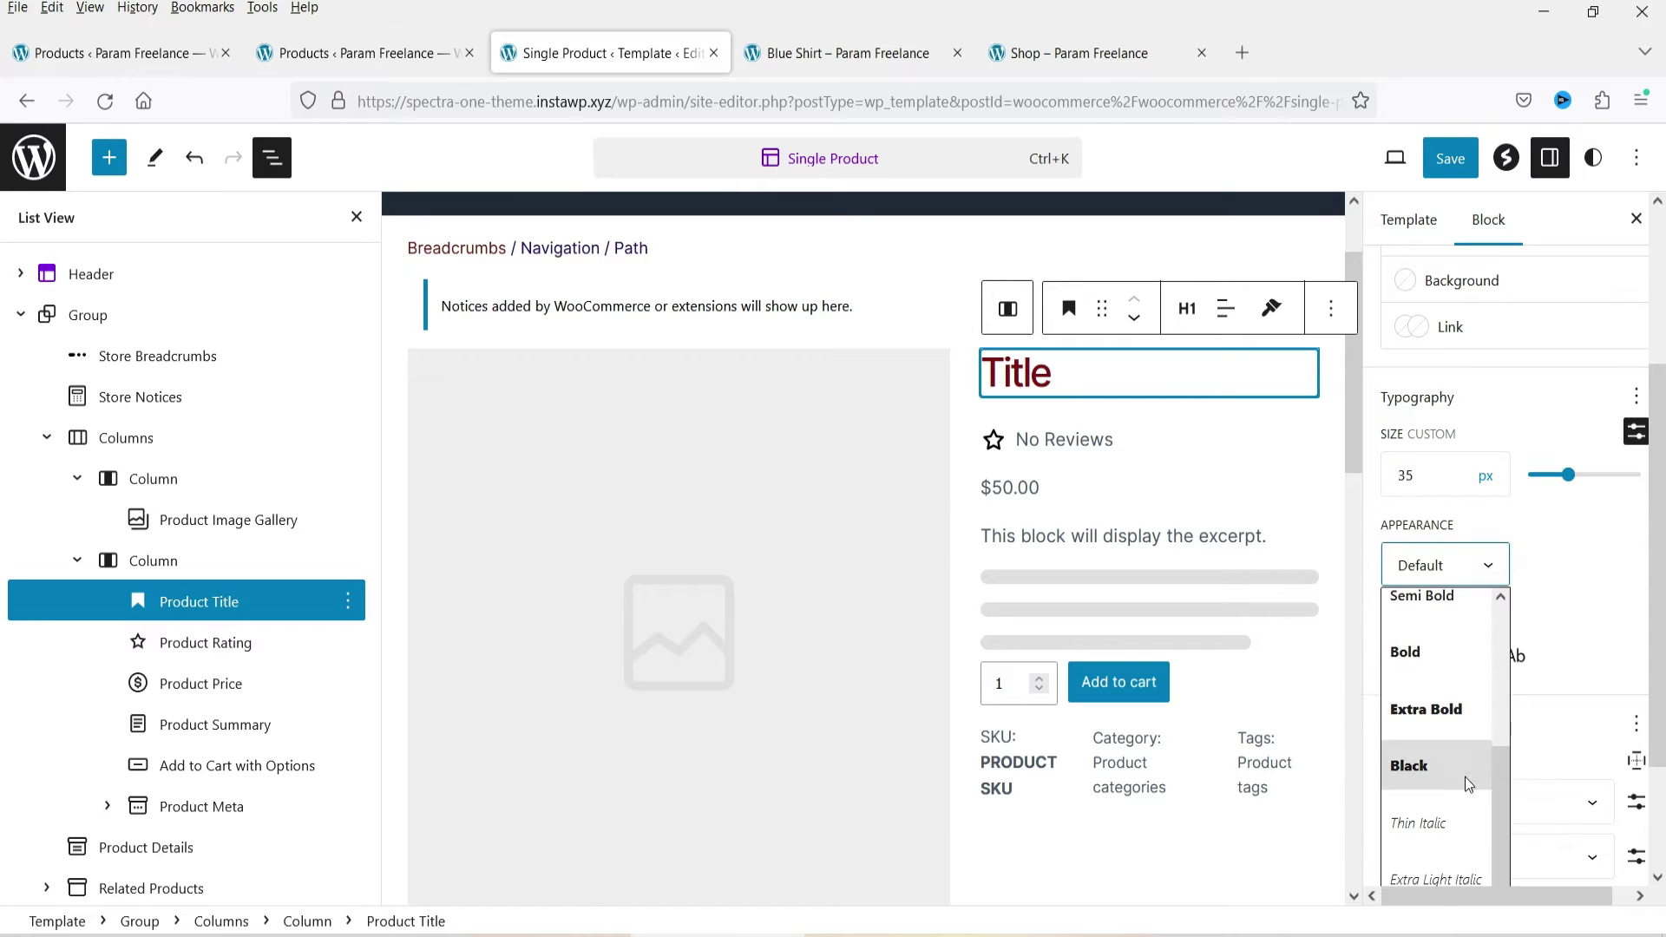
click(1445, 764)
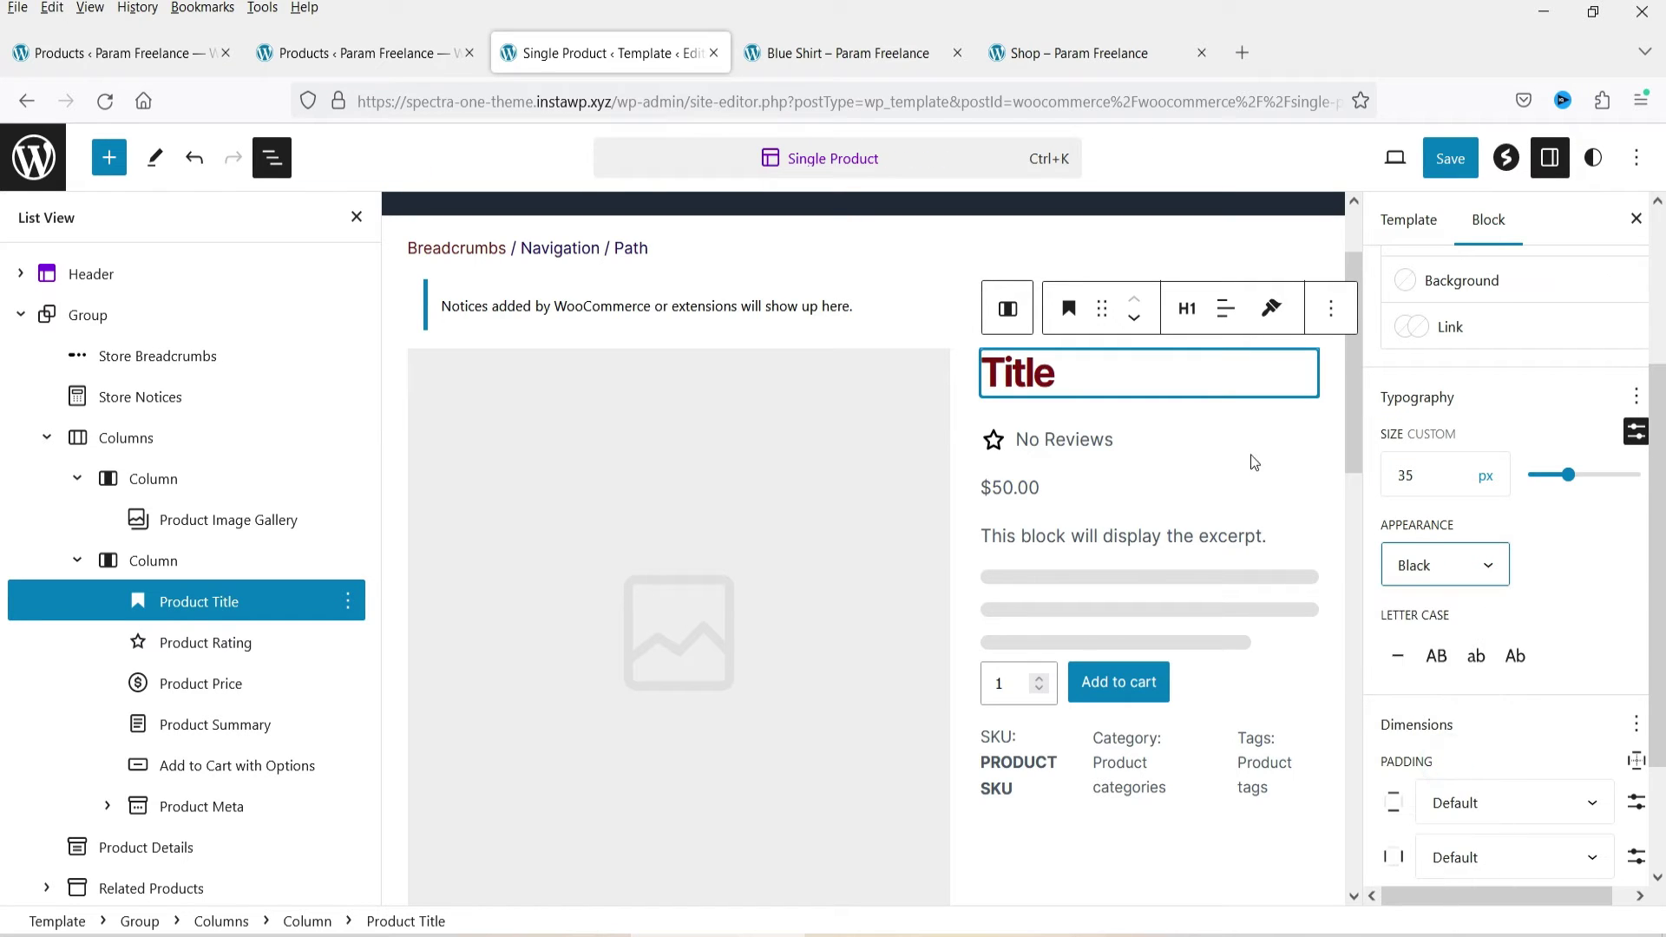
click(1477, 565)
click(1419, 651)
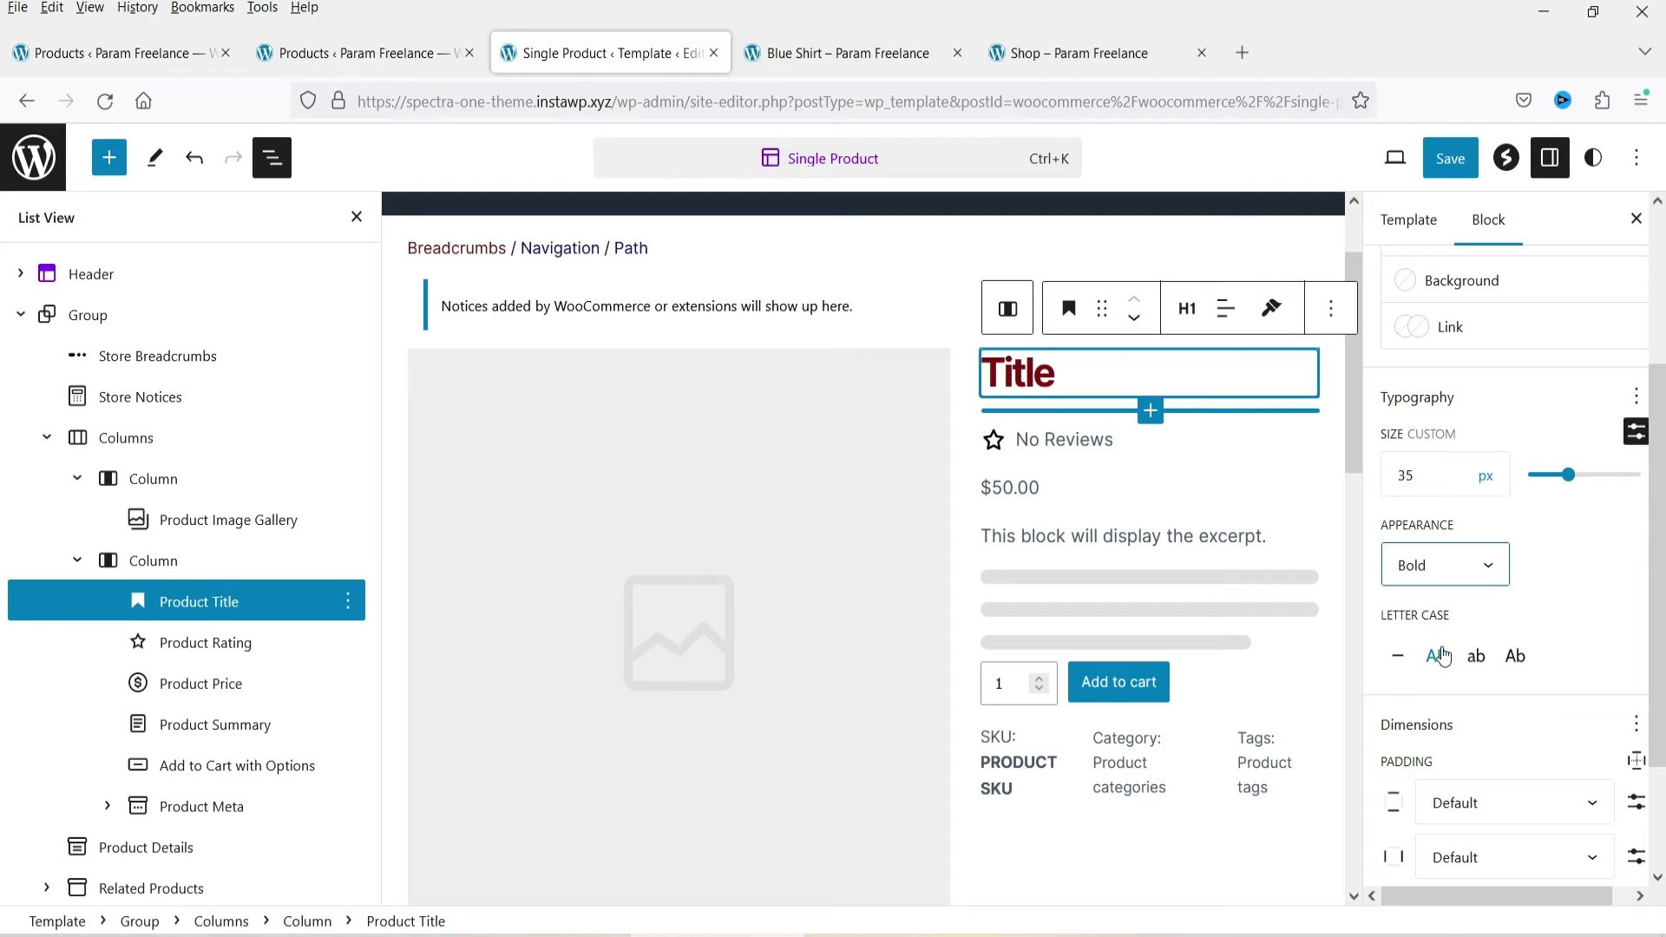
Review the Product Title's extra typography options, its padding and margin controls, and its link and responsive visibility settings.
scroll(1625, 590, up, 3)
click(1636, 640)
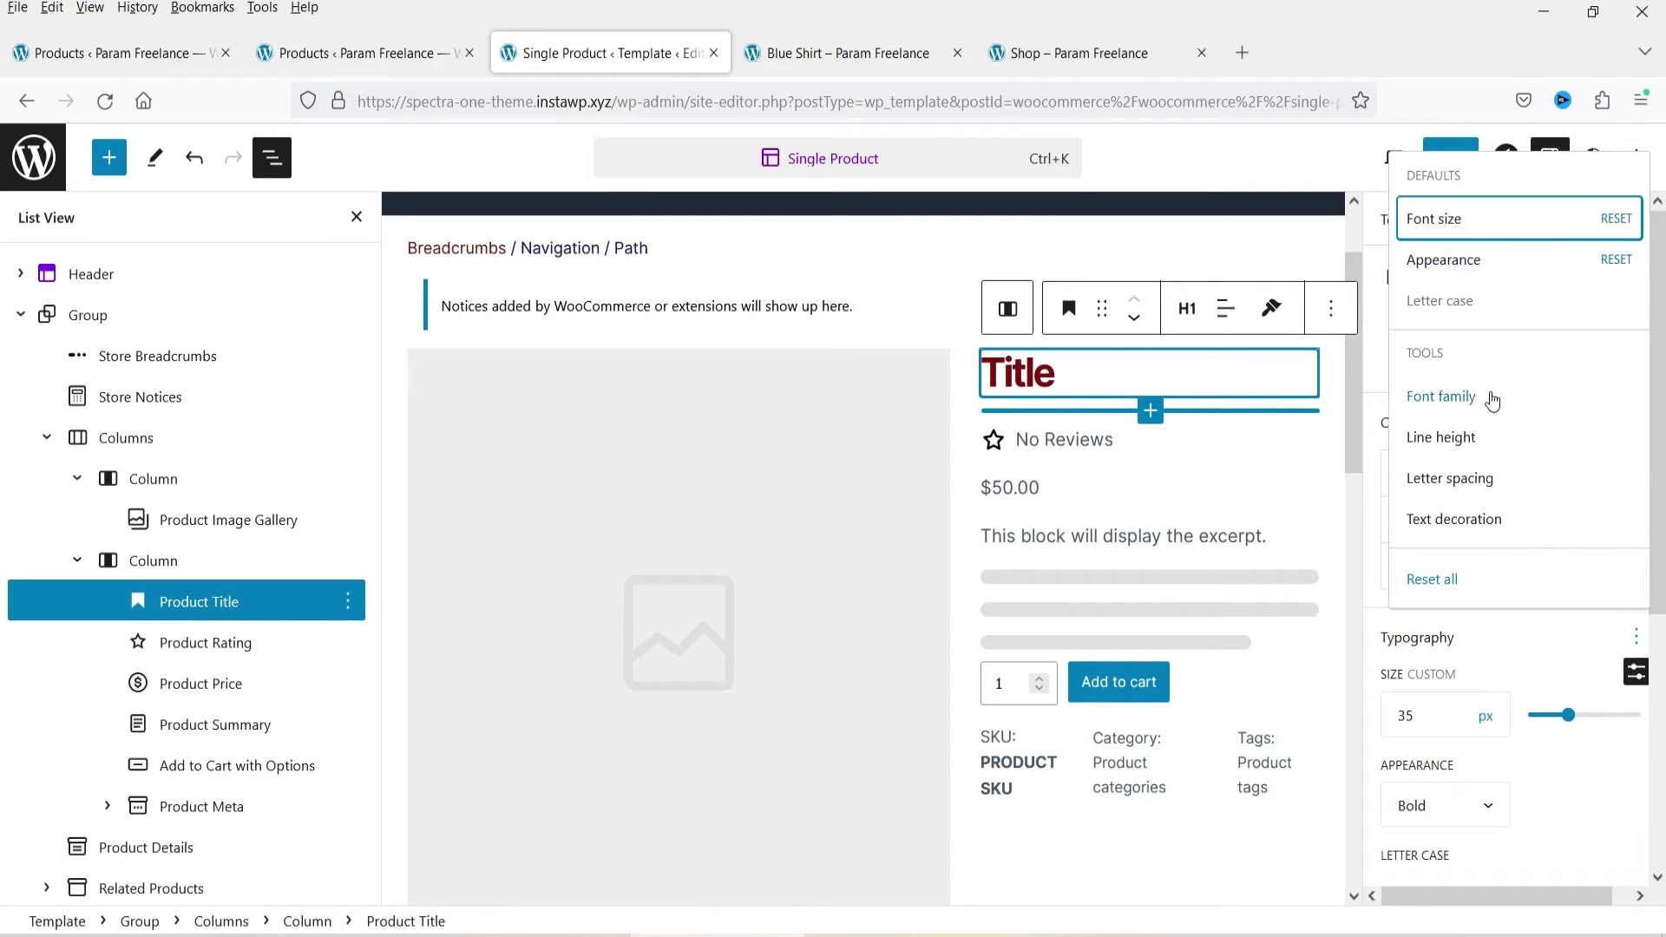
scroll(1369, 514, down, 5)
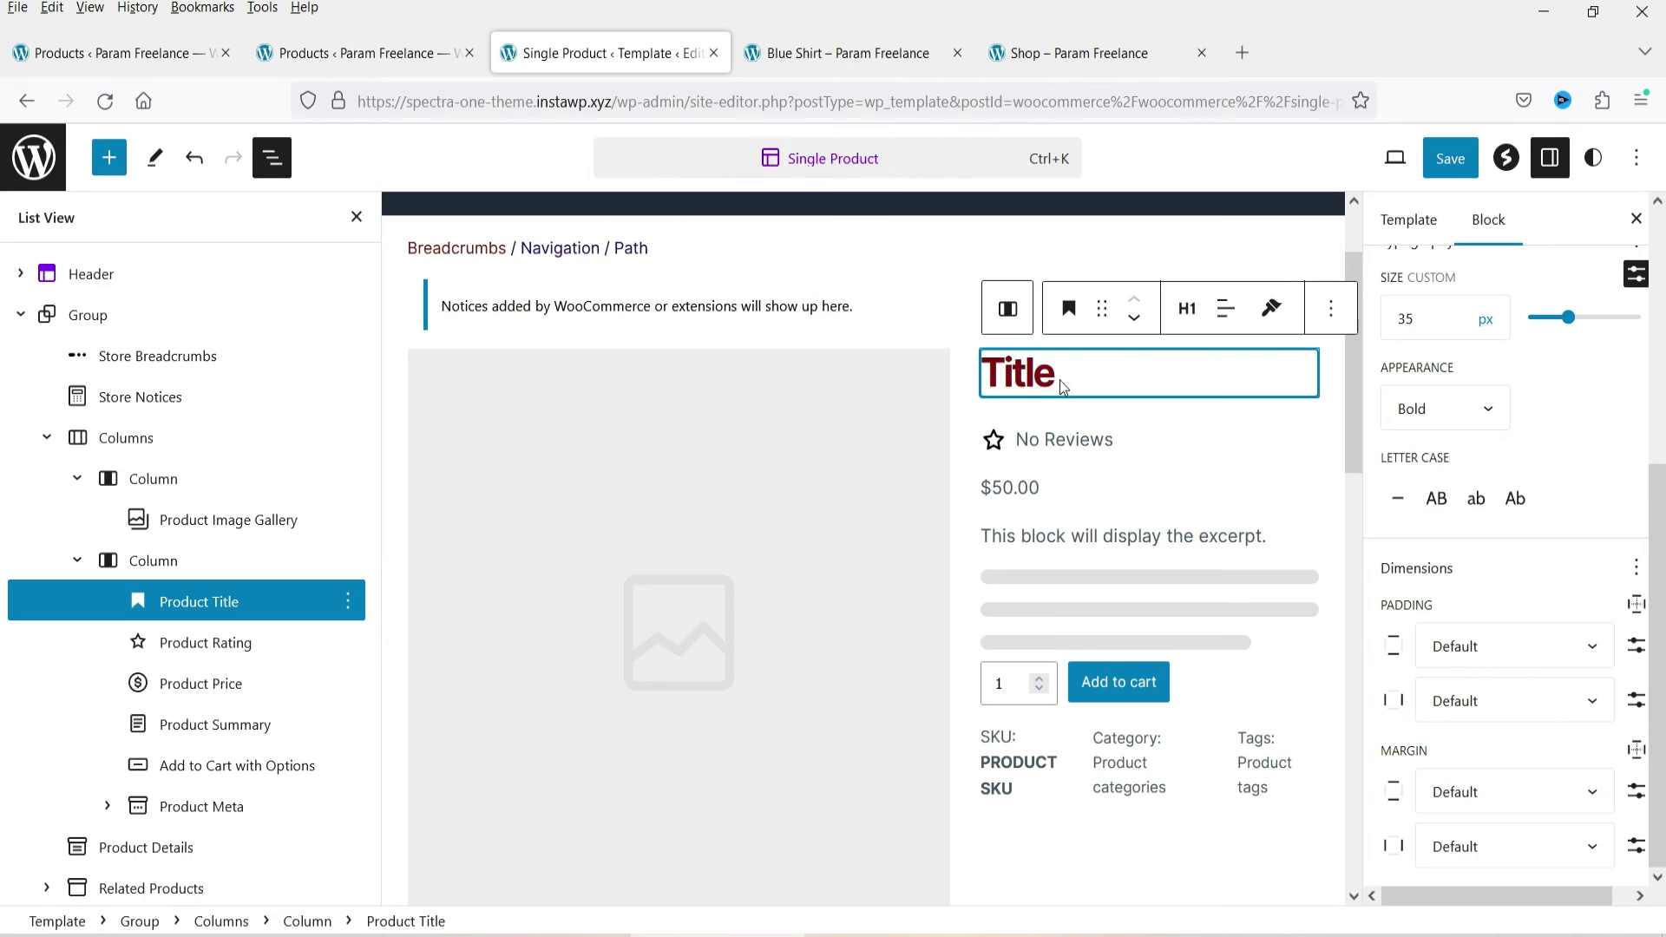
scroll(1561, 460, up, 5)
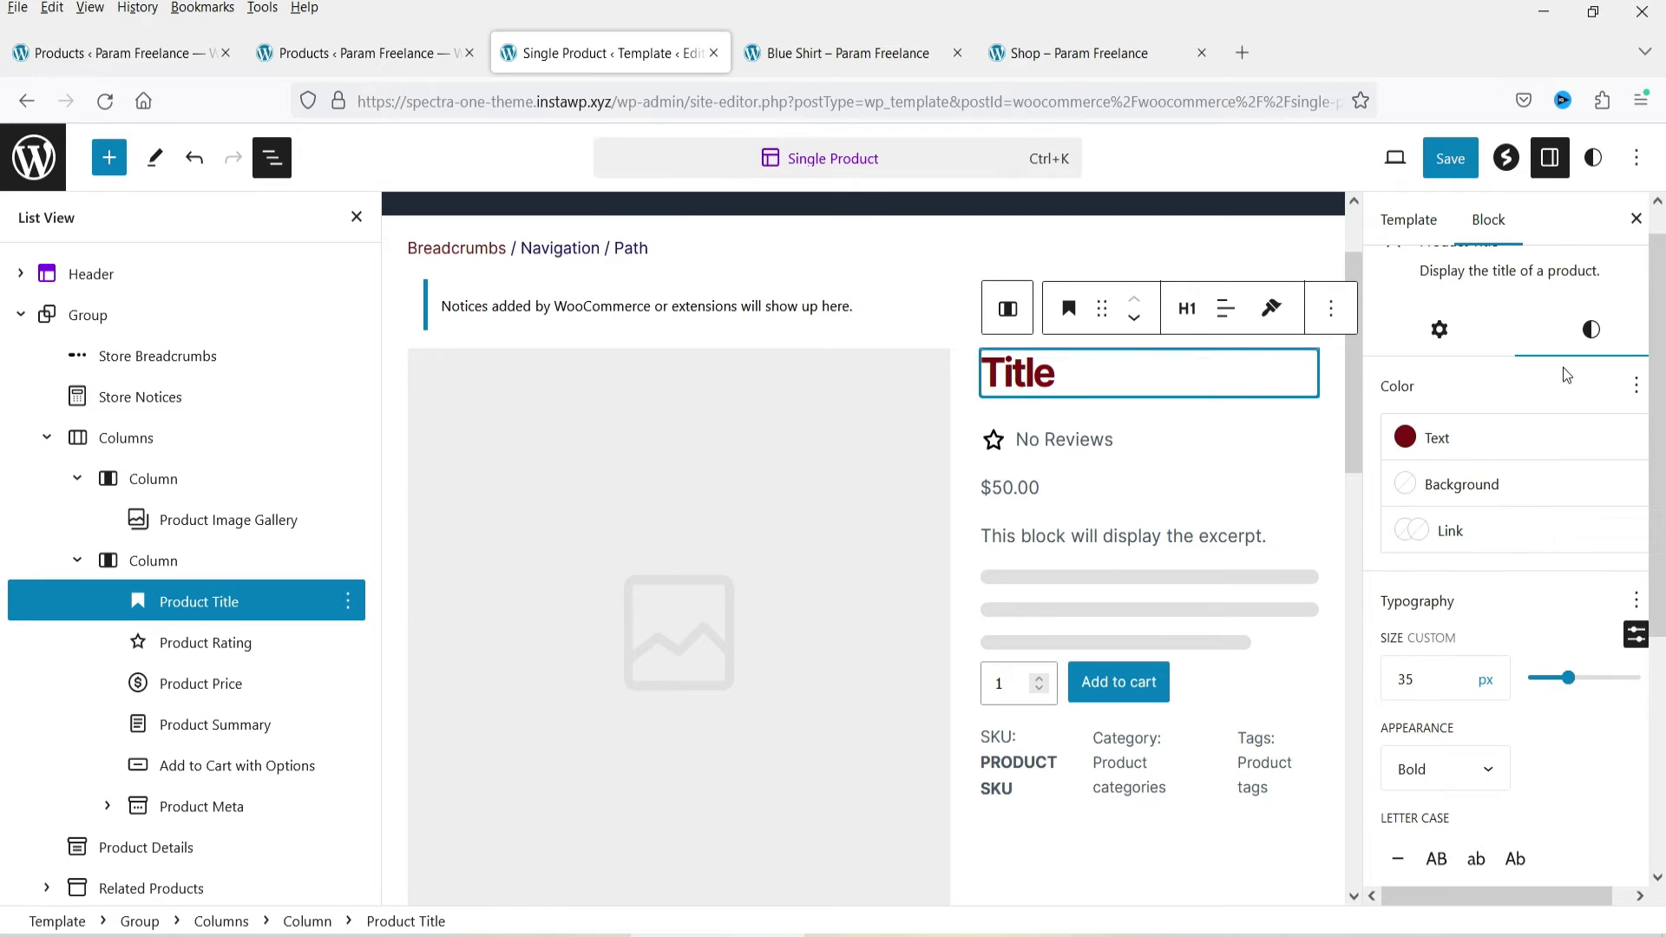
click(1440, 330)
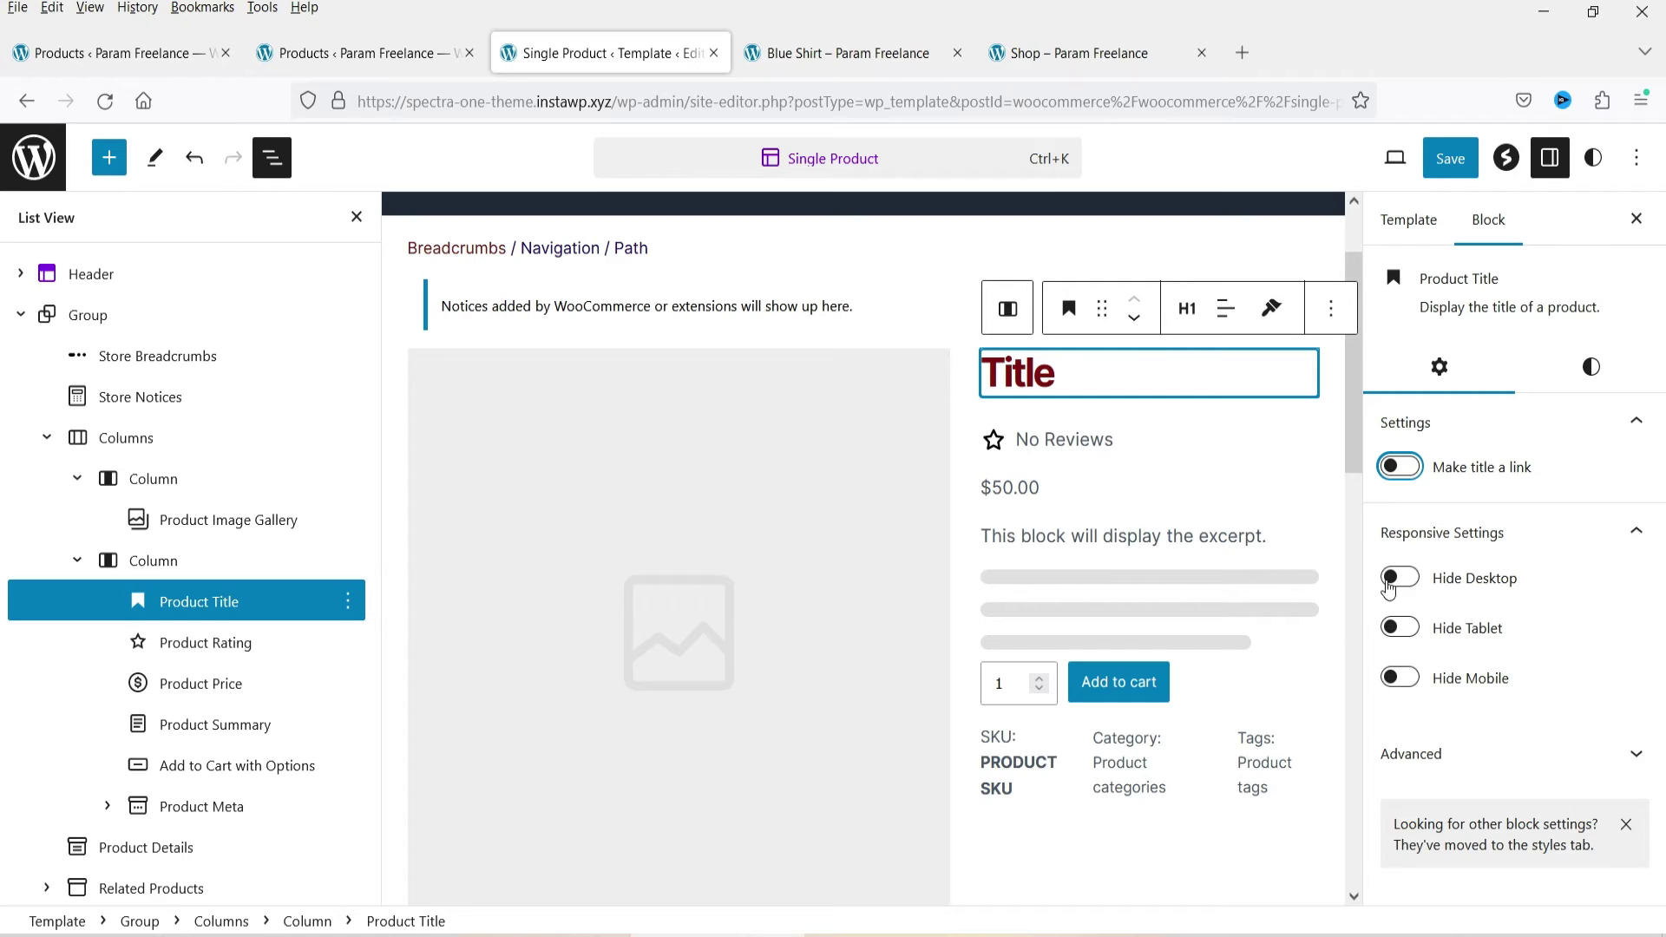
click(1399, 686)
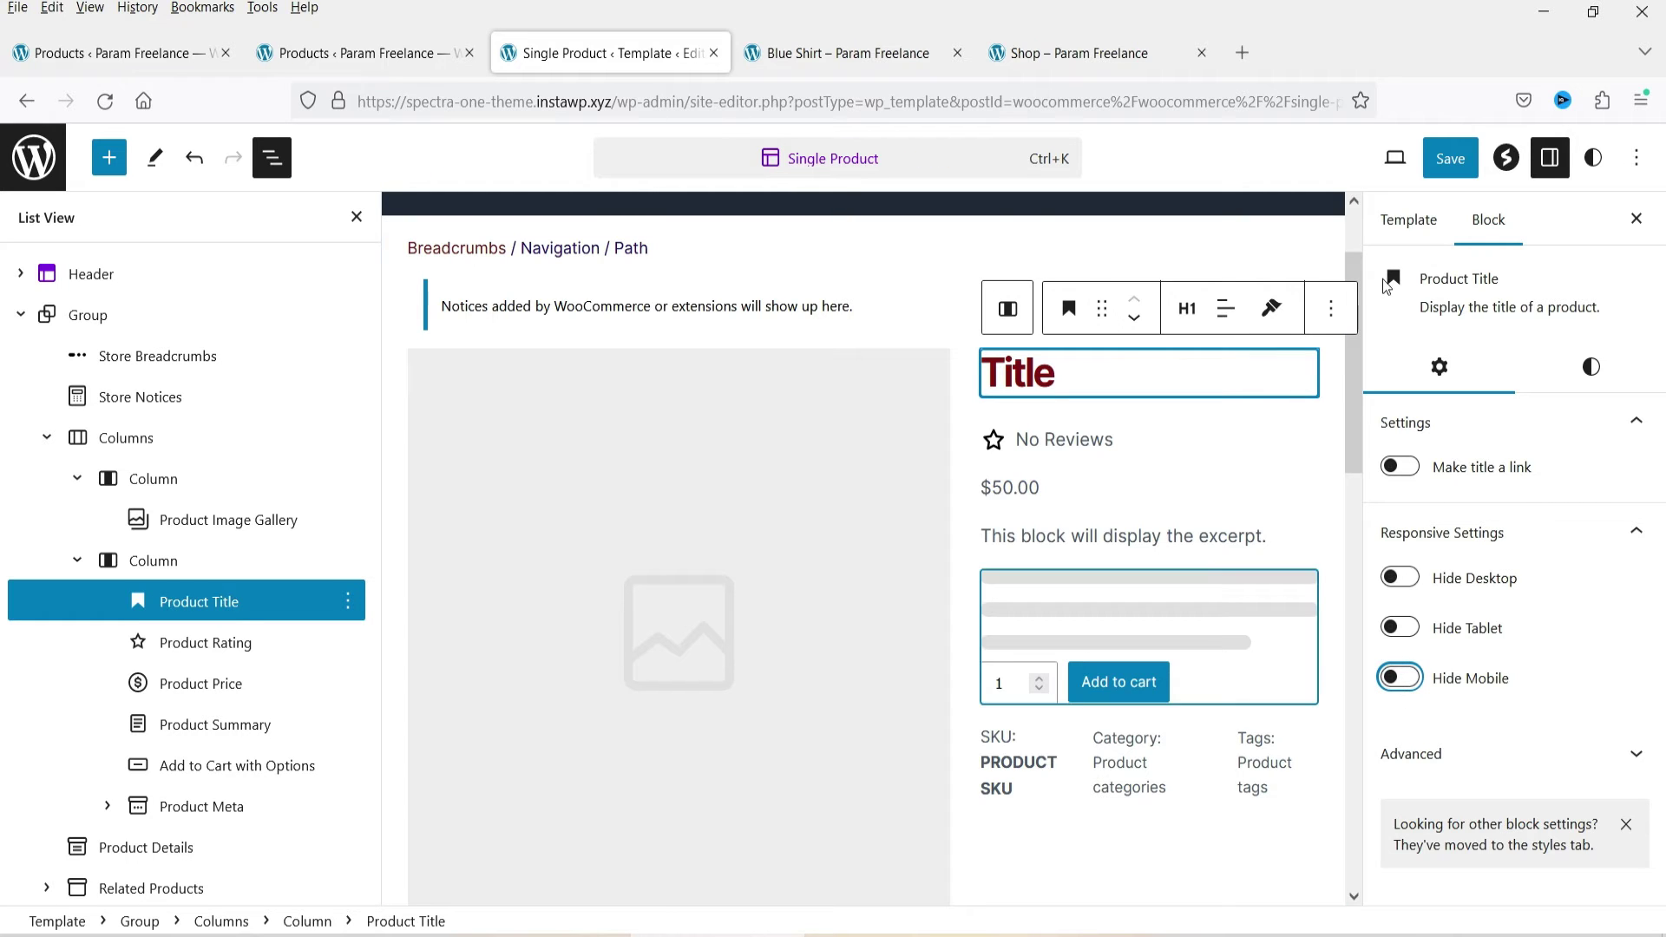
Preview the template at Mobile and Tablet sizes to check the product title, and return to the Desktop view.
click(1396, 158)
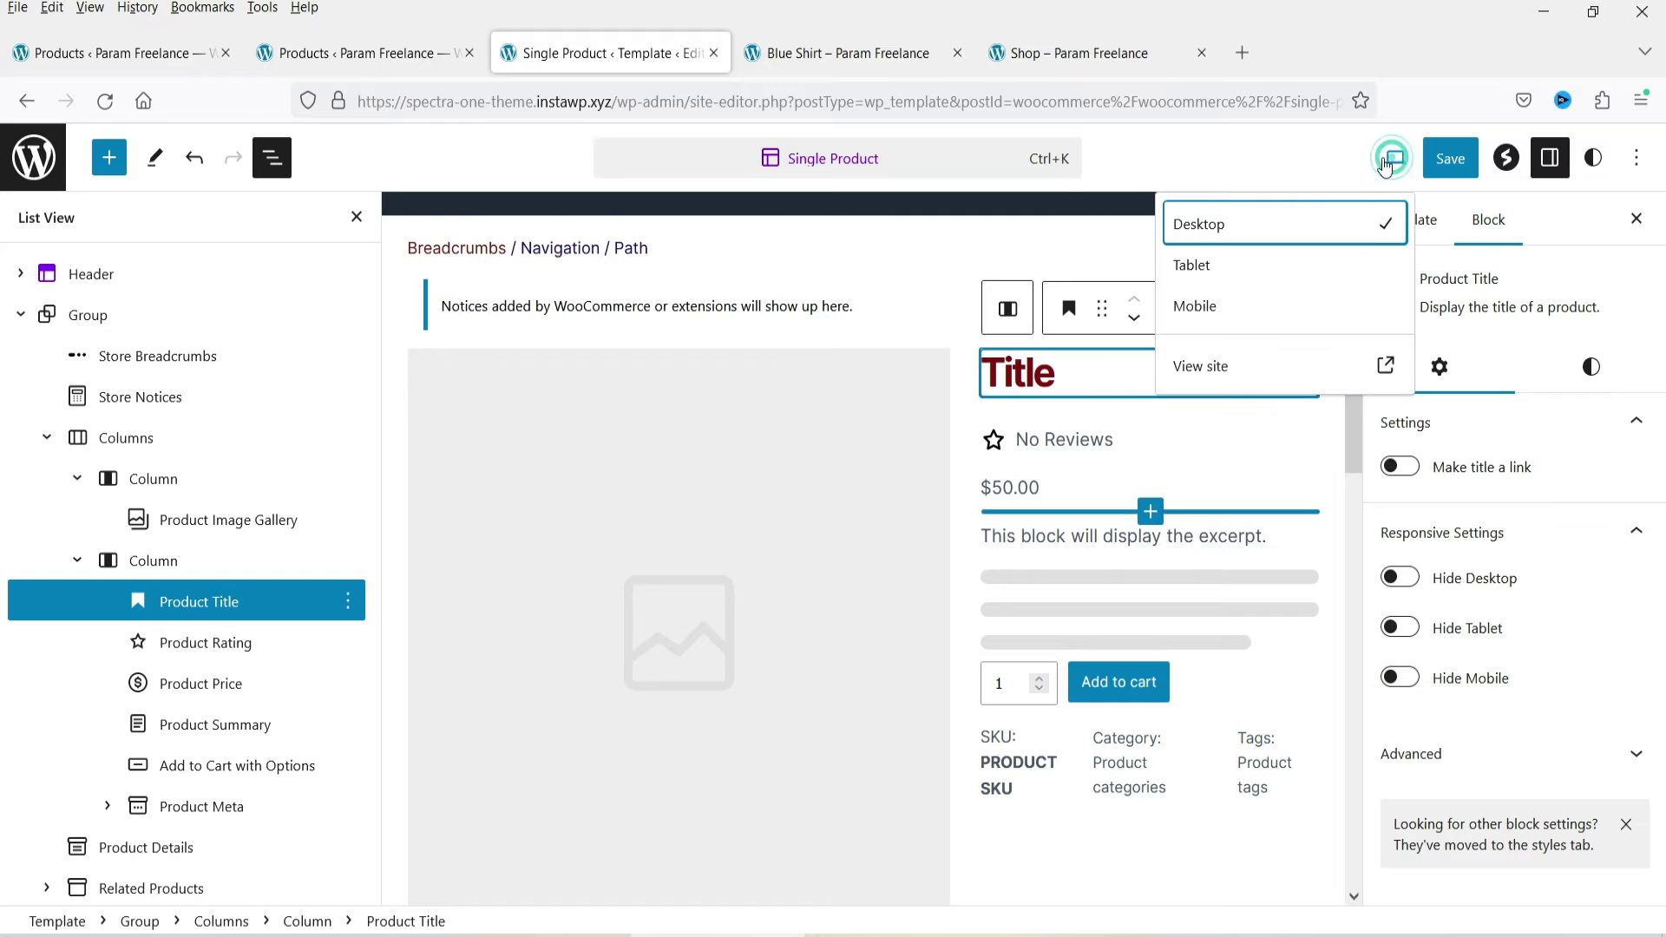
click(1207, 306)
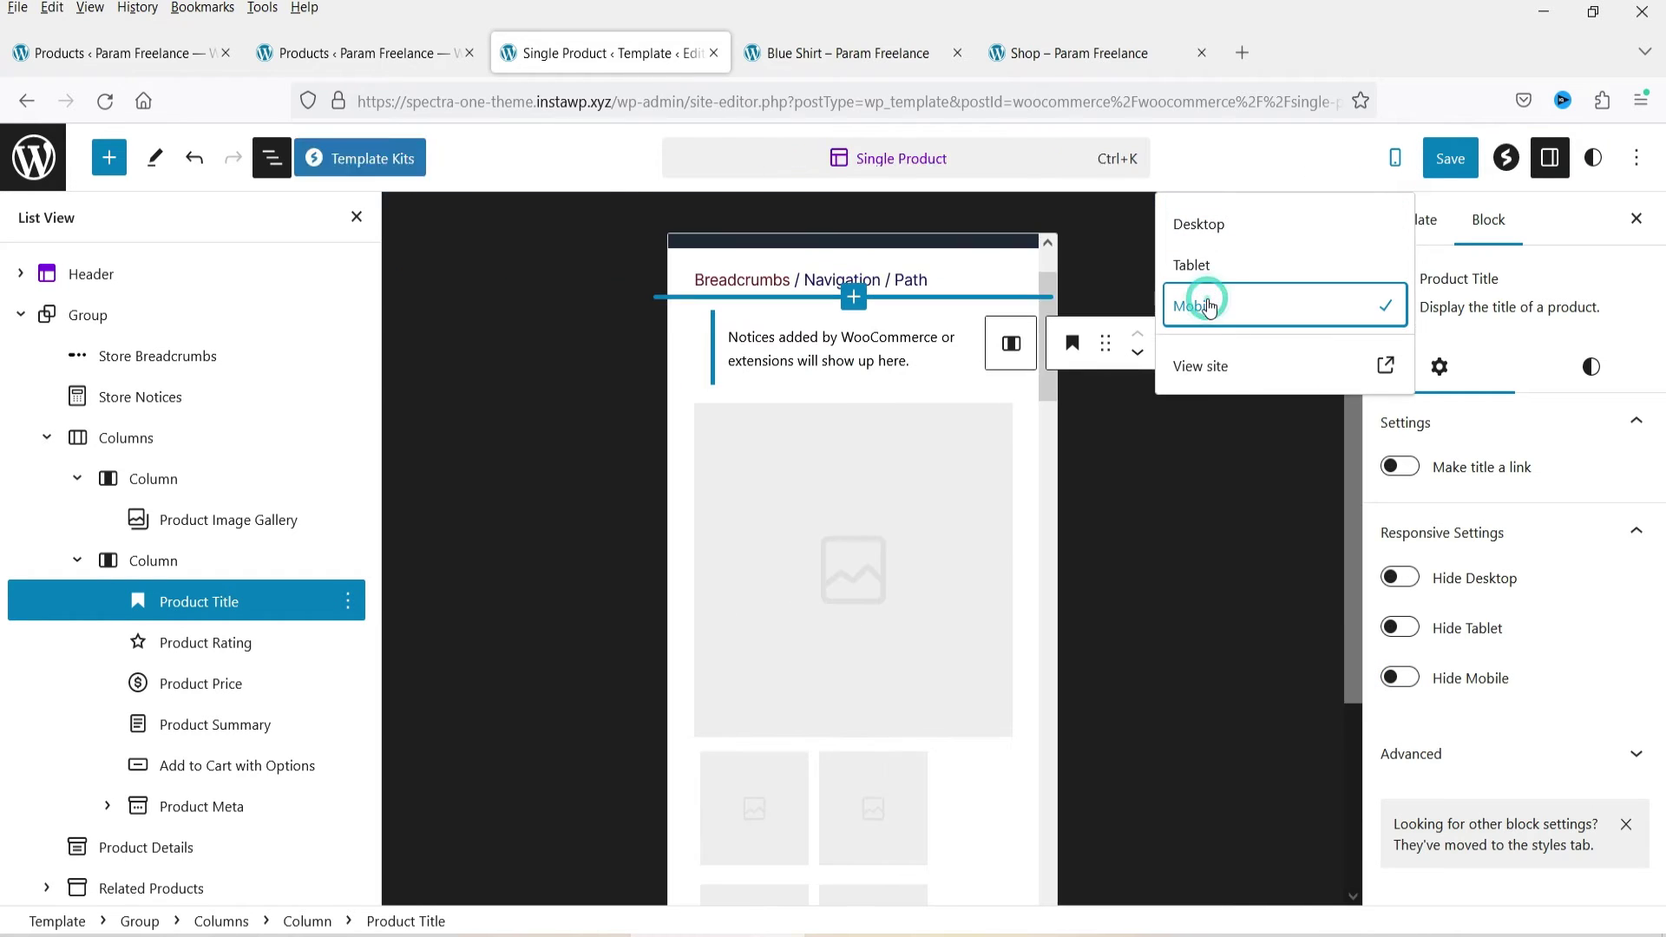
scroll(911, 486, down, 5)
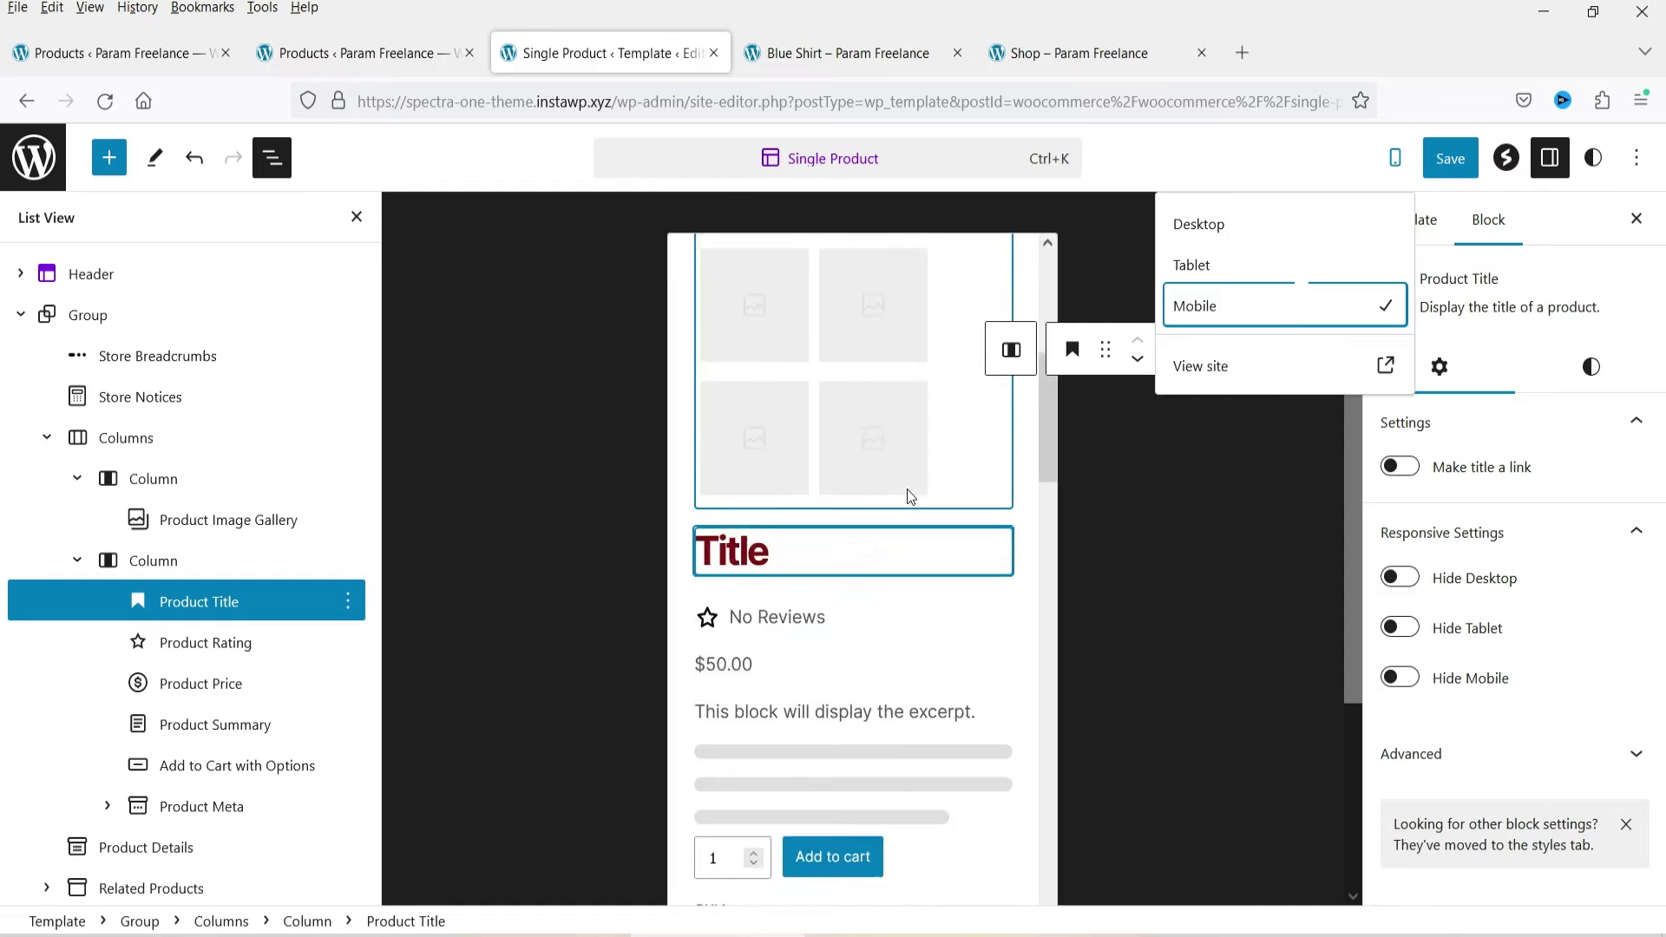
scroll(836, 627, up, 4)
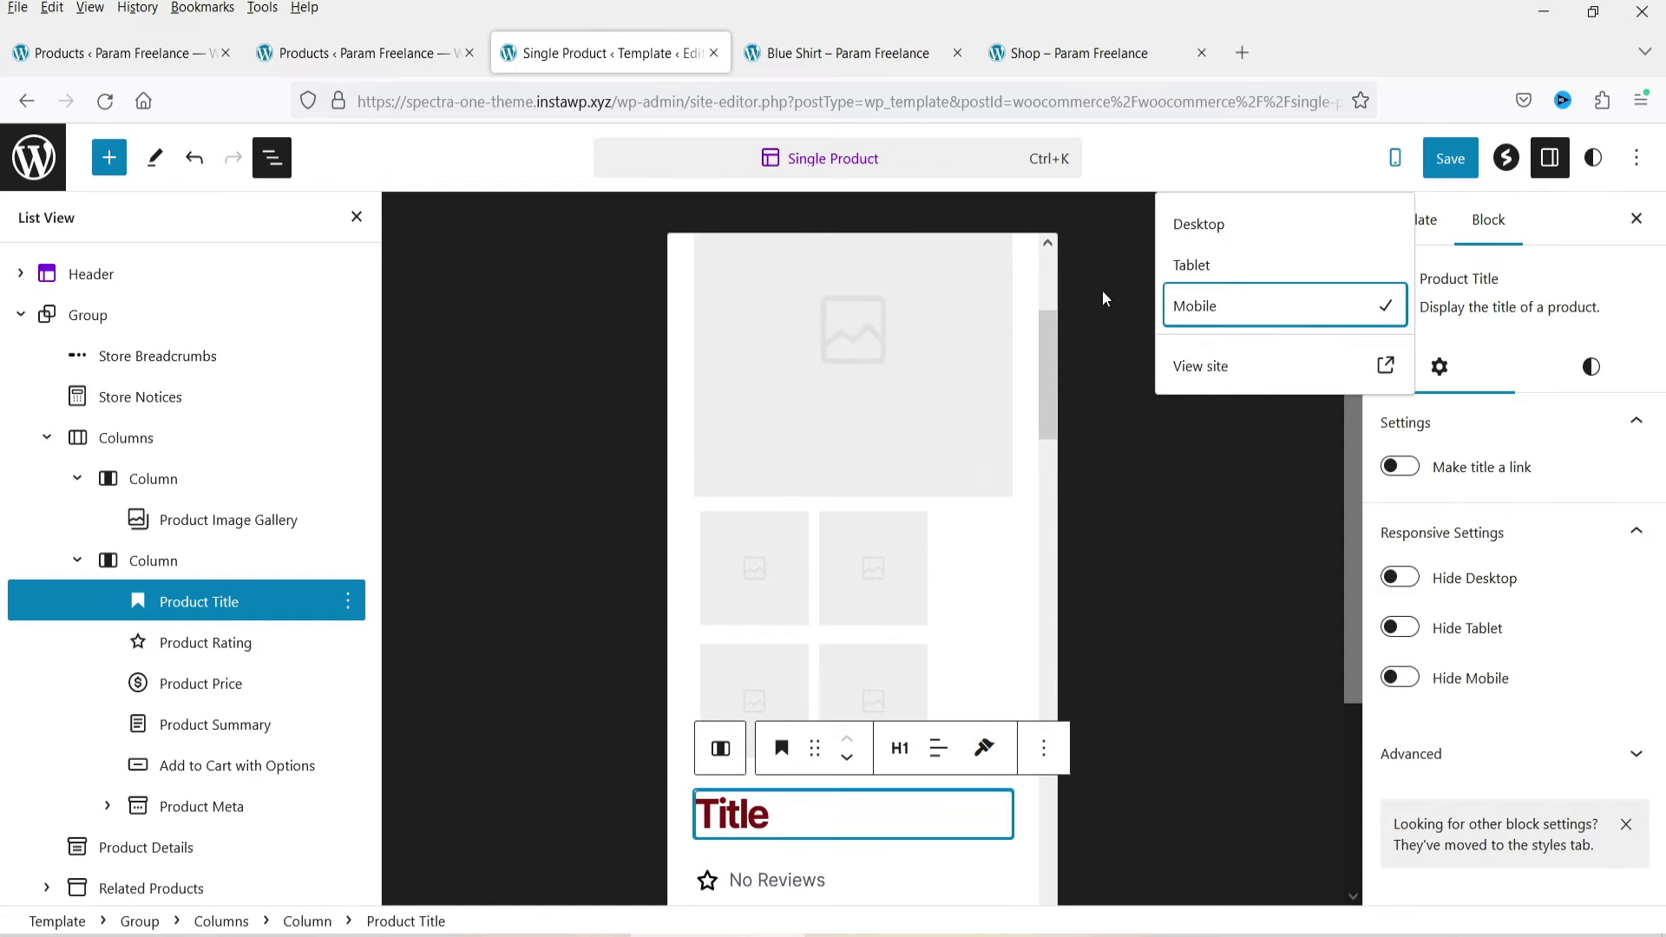
click(1181, 266)
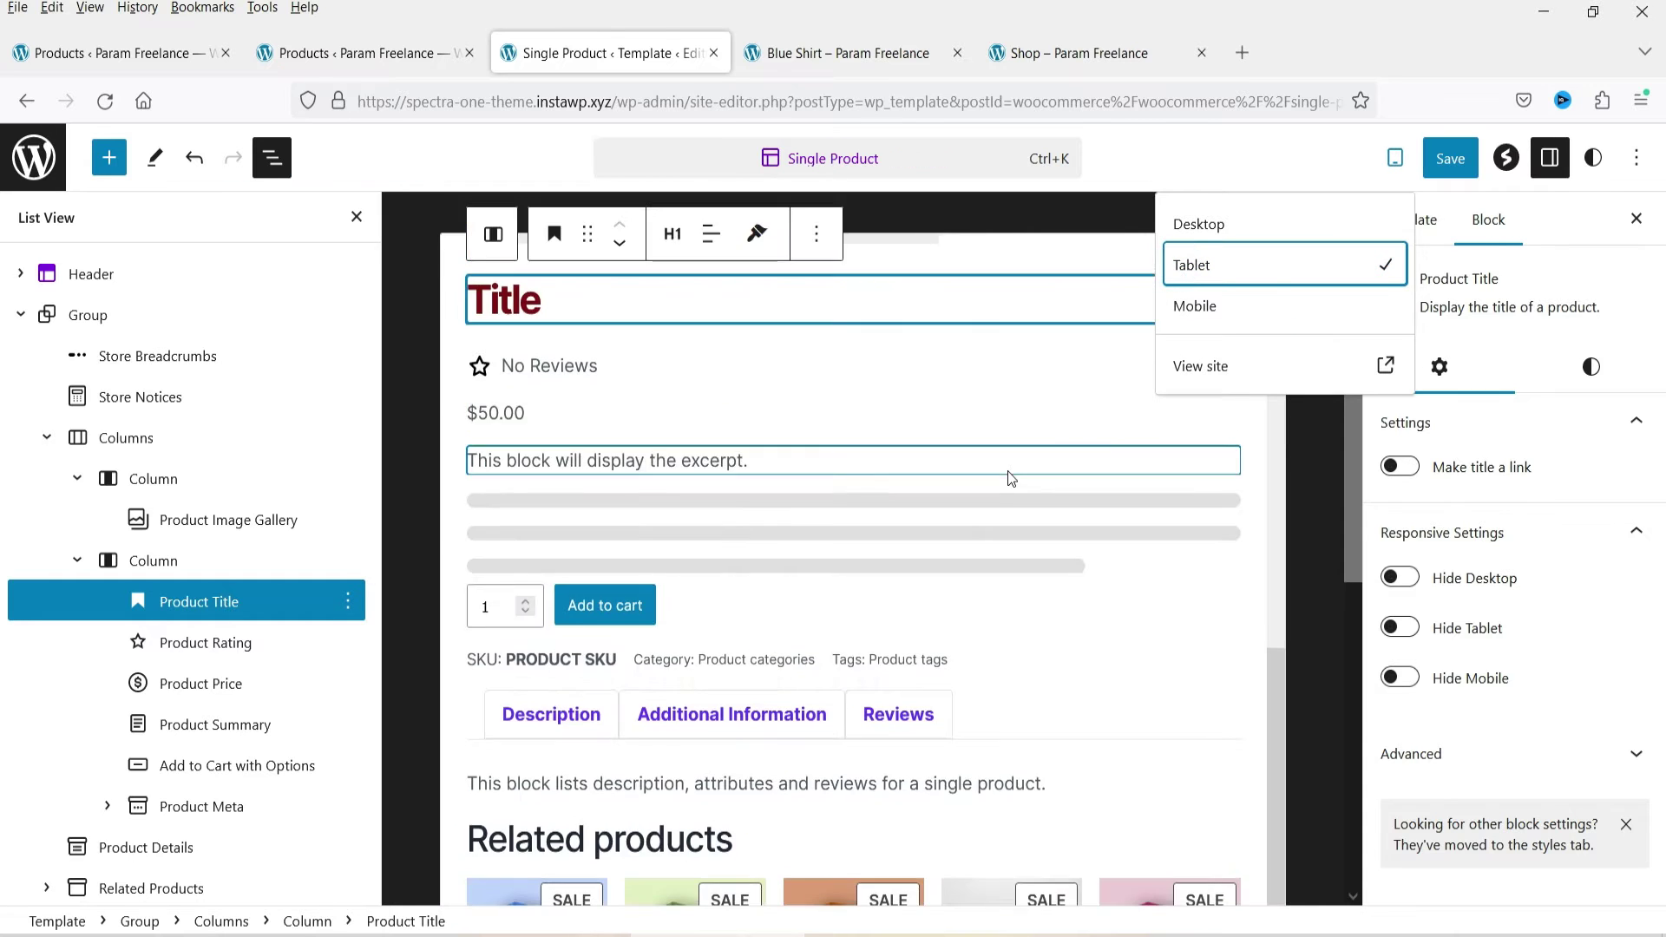
click(1224, 225)
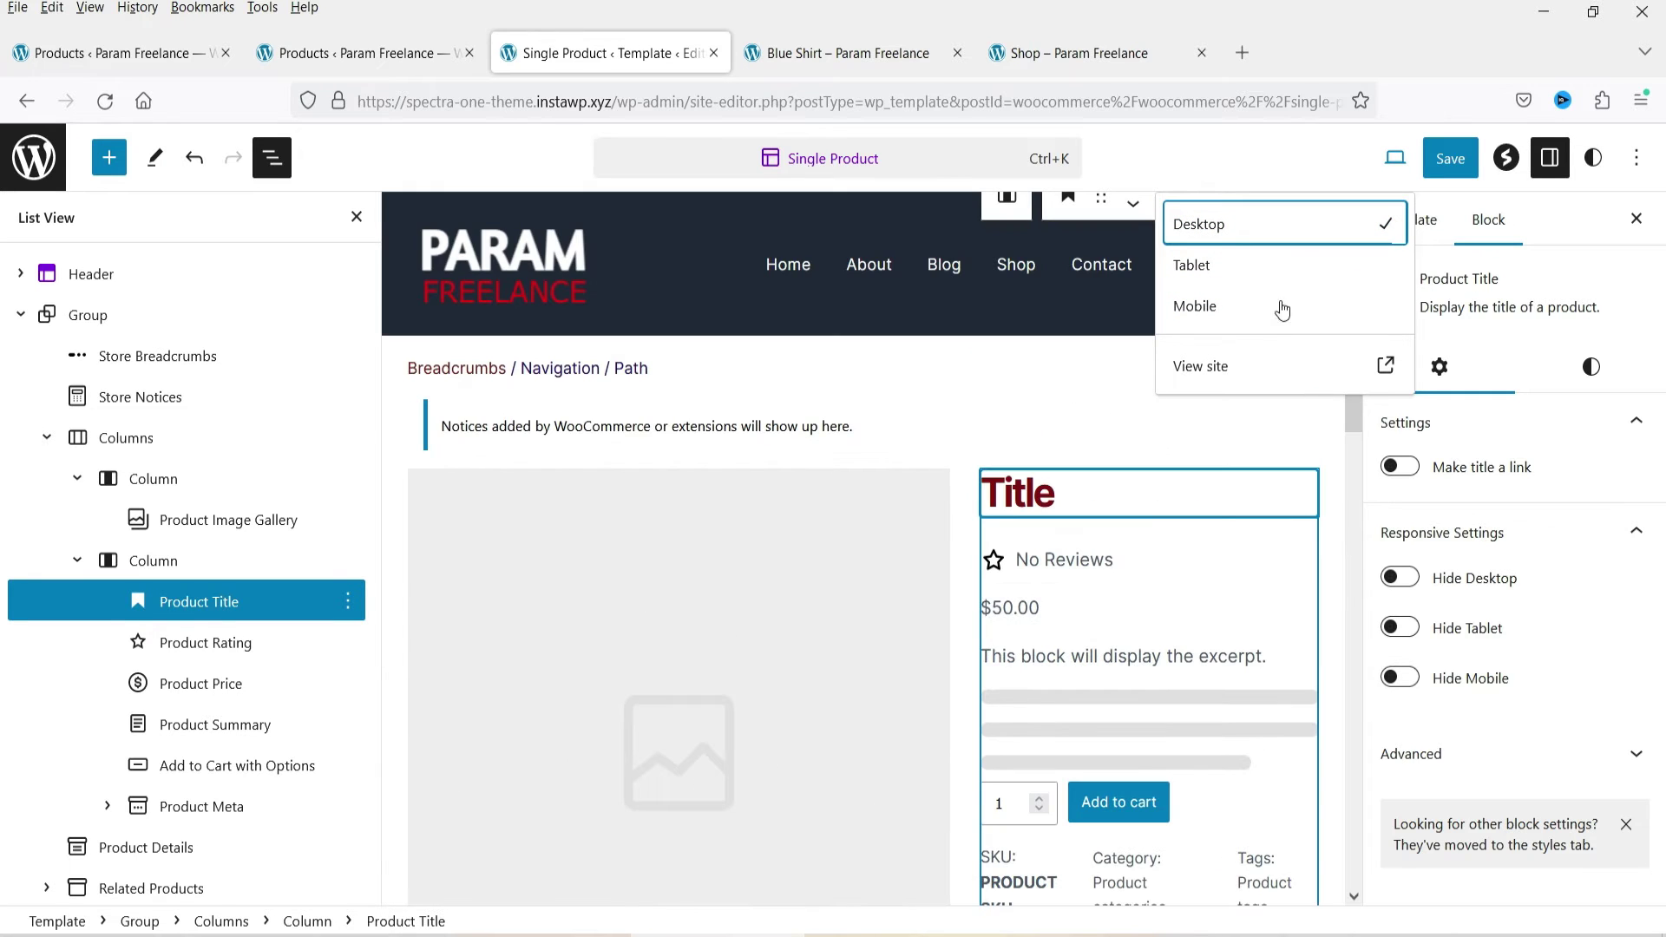
Inspect the settings of the Product Rating and Product Price blocks, including the actions available for the price.
click(181, 643)
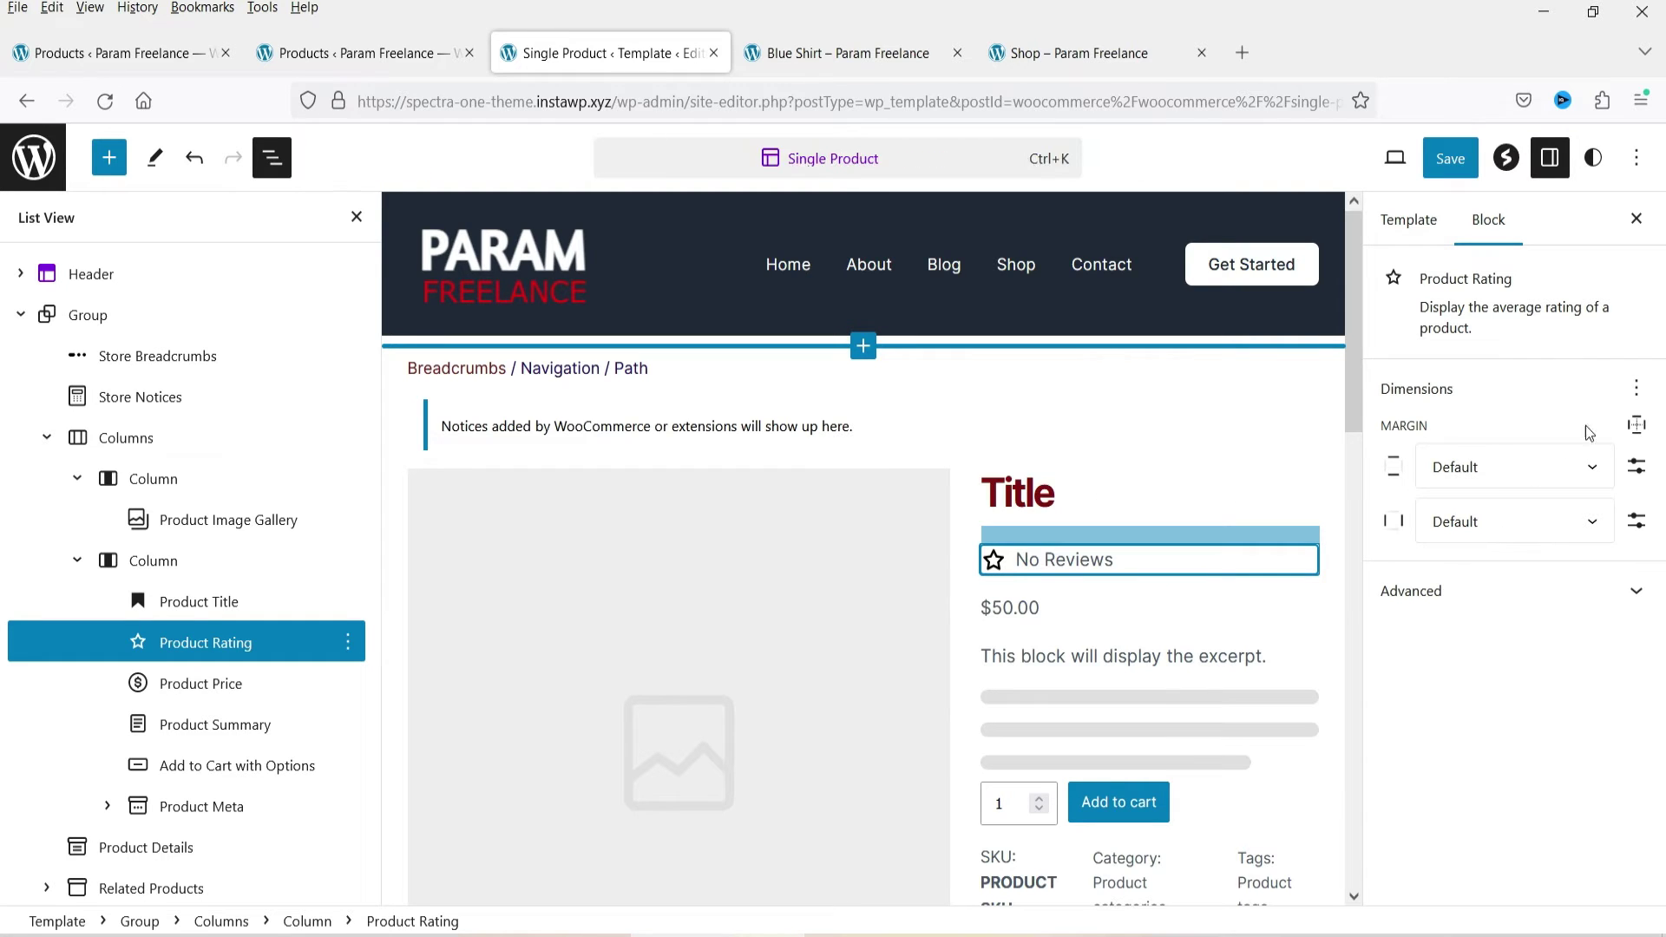
shift+click(187, 684)
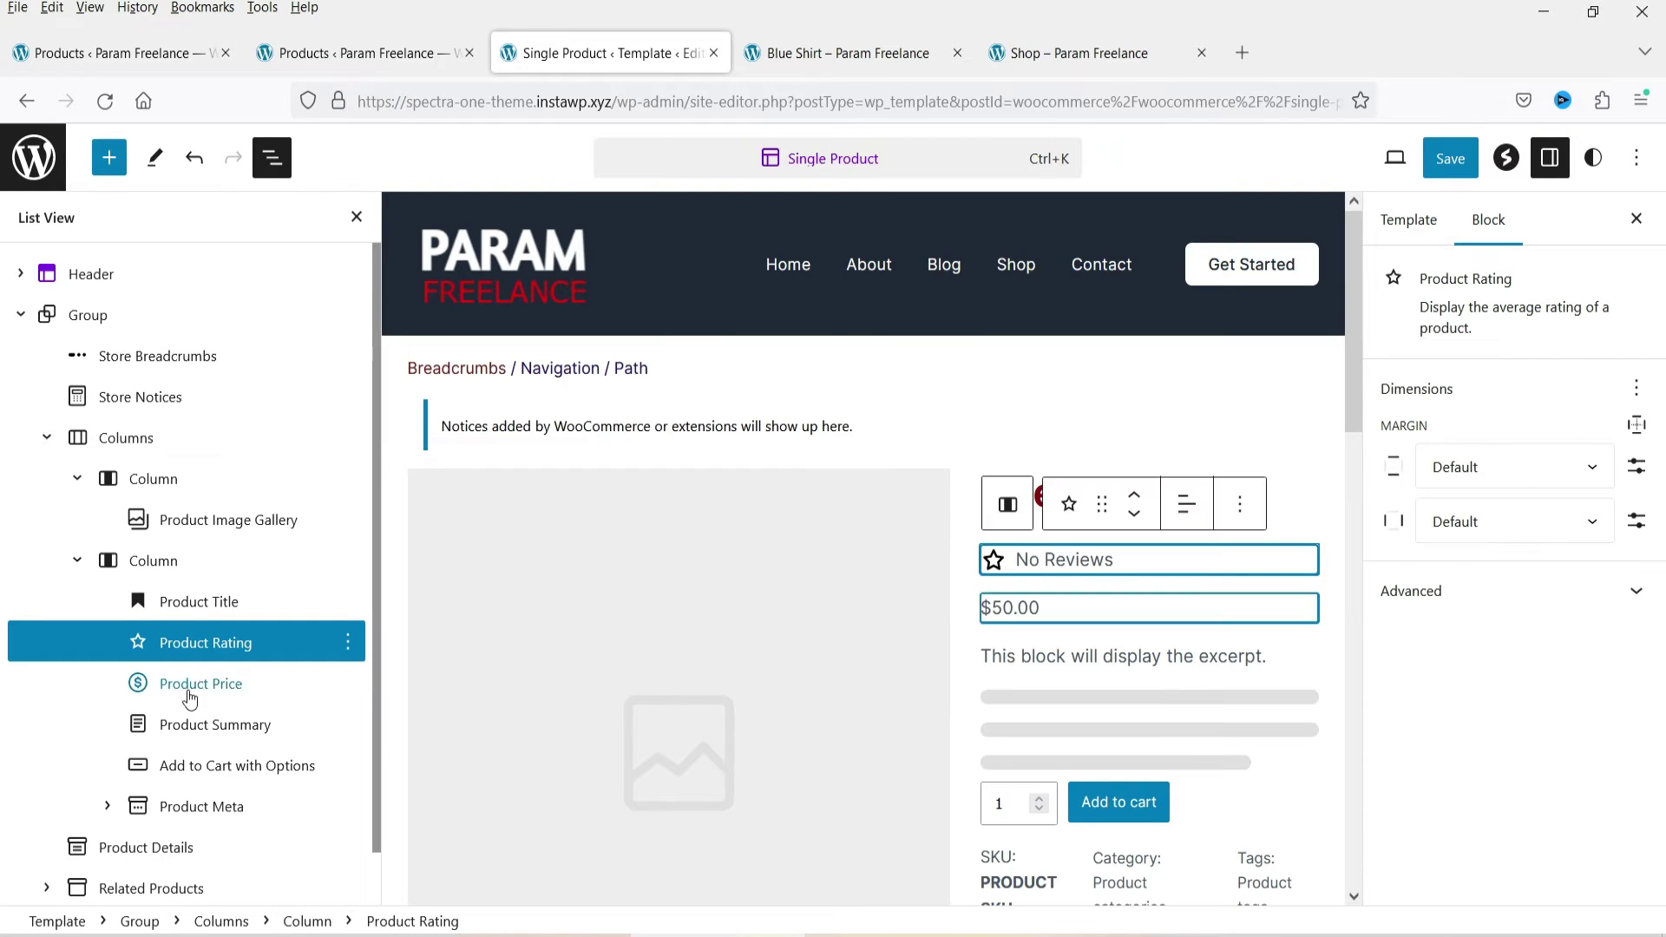
click(1035, 607)
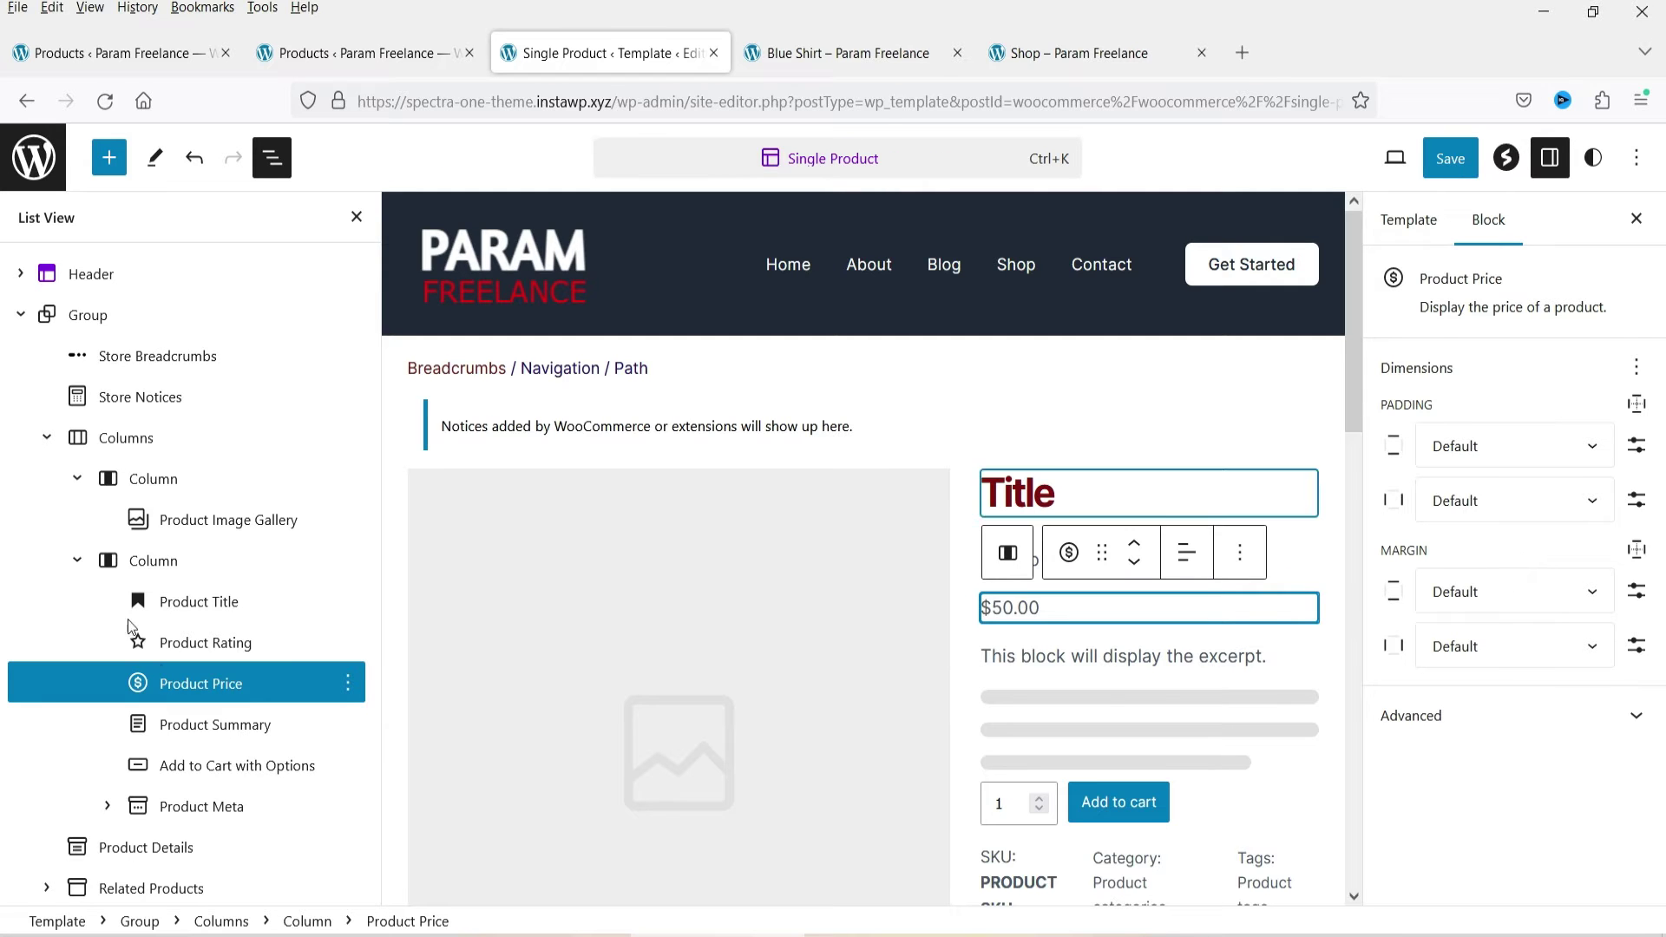
click(343, 683)
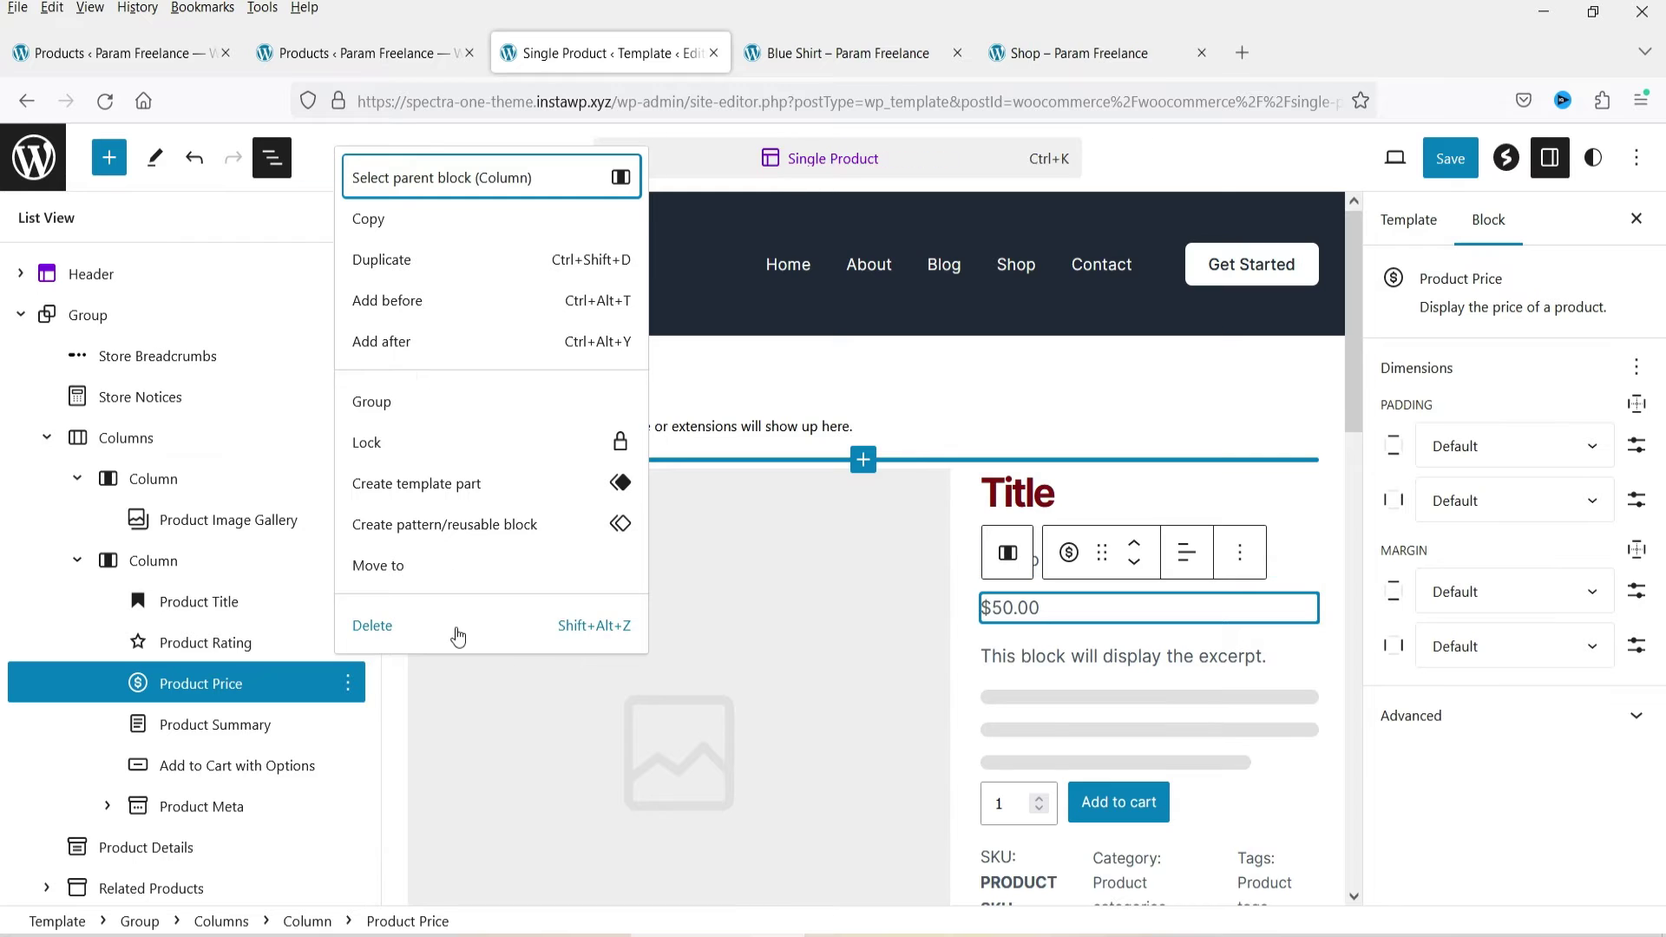
click(1504, 382)
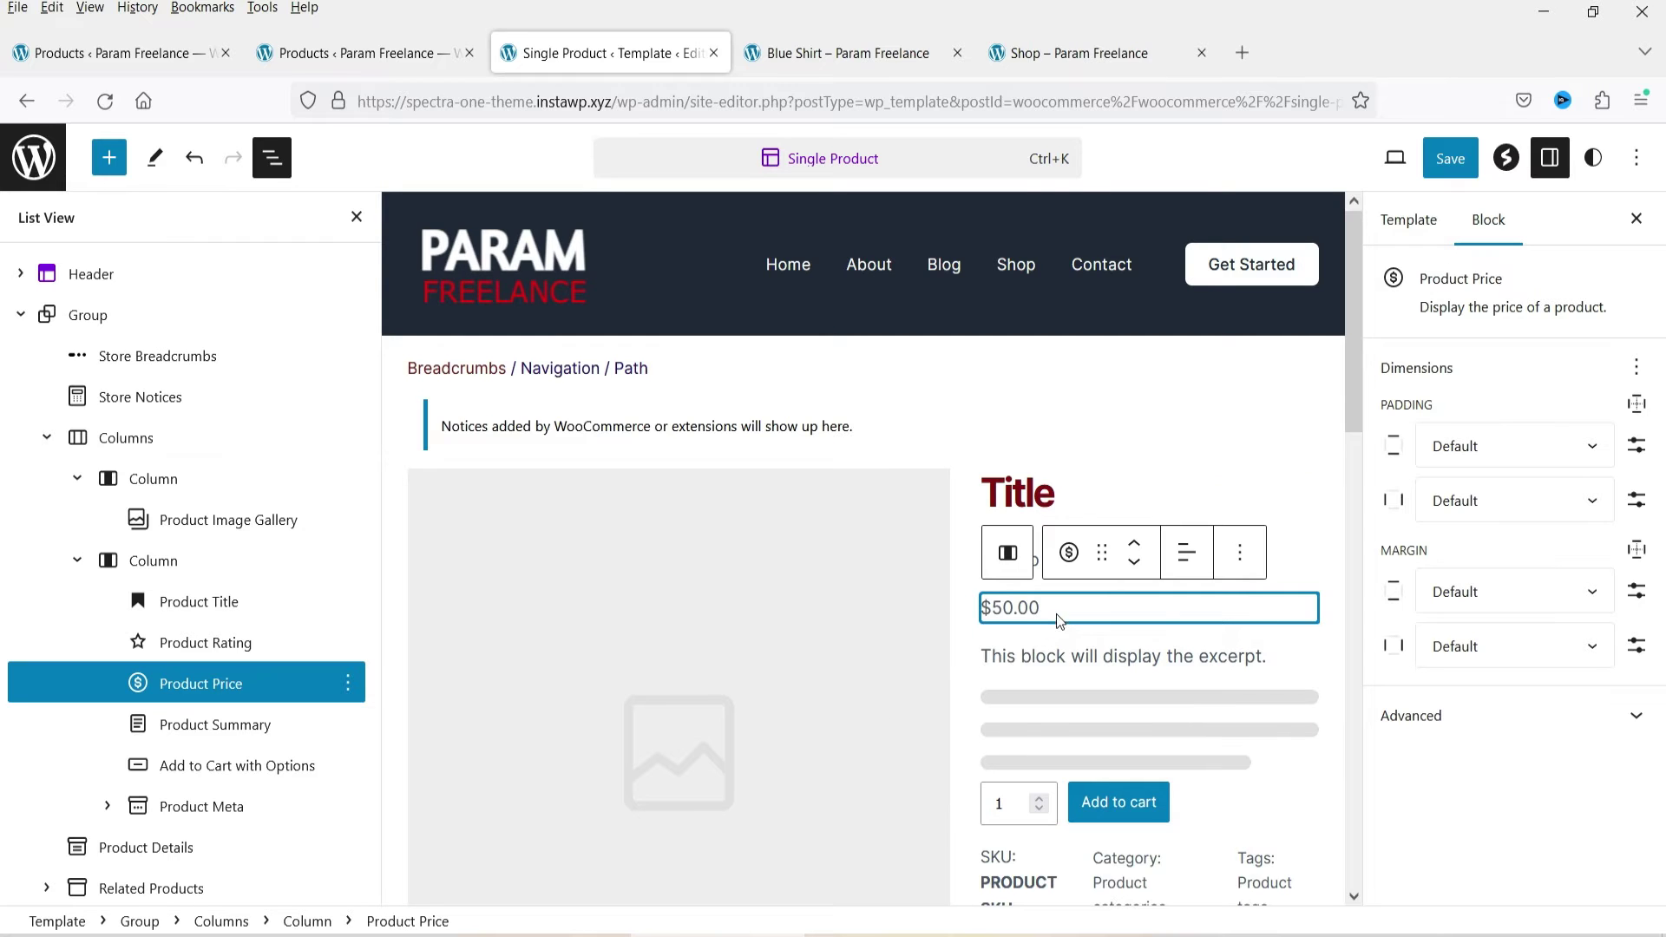
Try center and right text alignment on the Product Price block and return it to left alignment.
click(1182, 551)
click(1247, 666)
click(1186, 551)
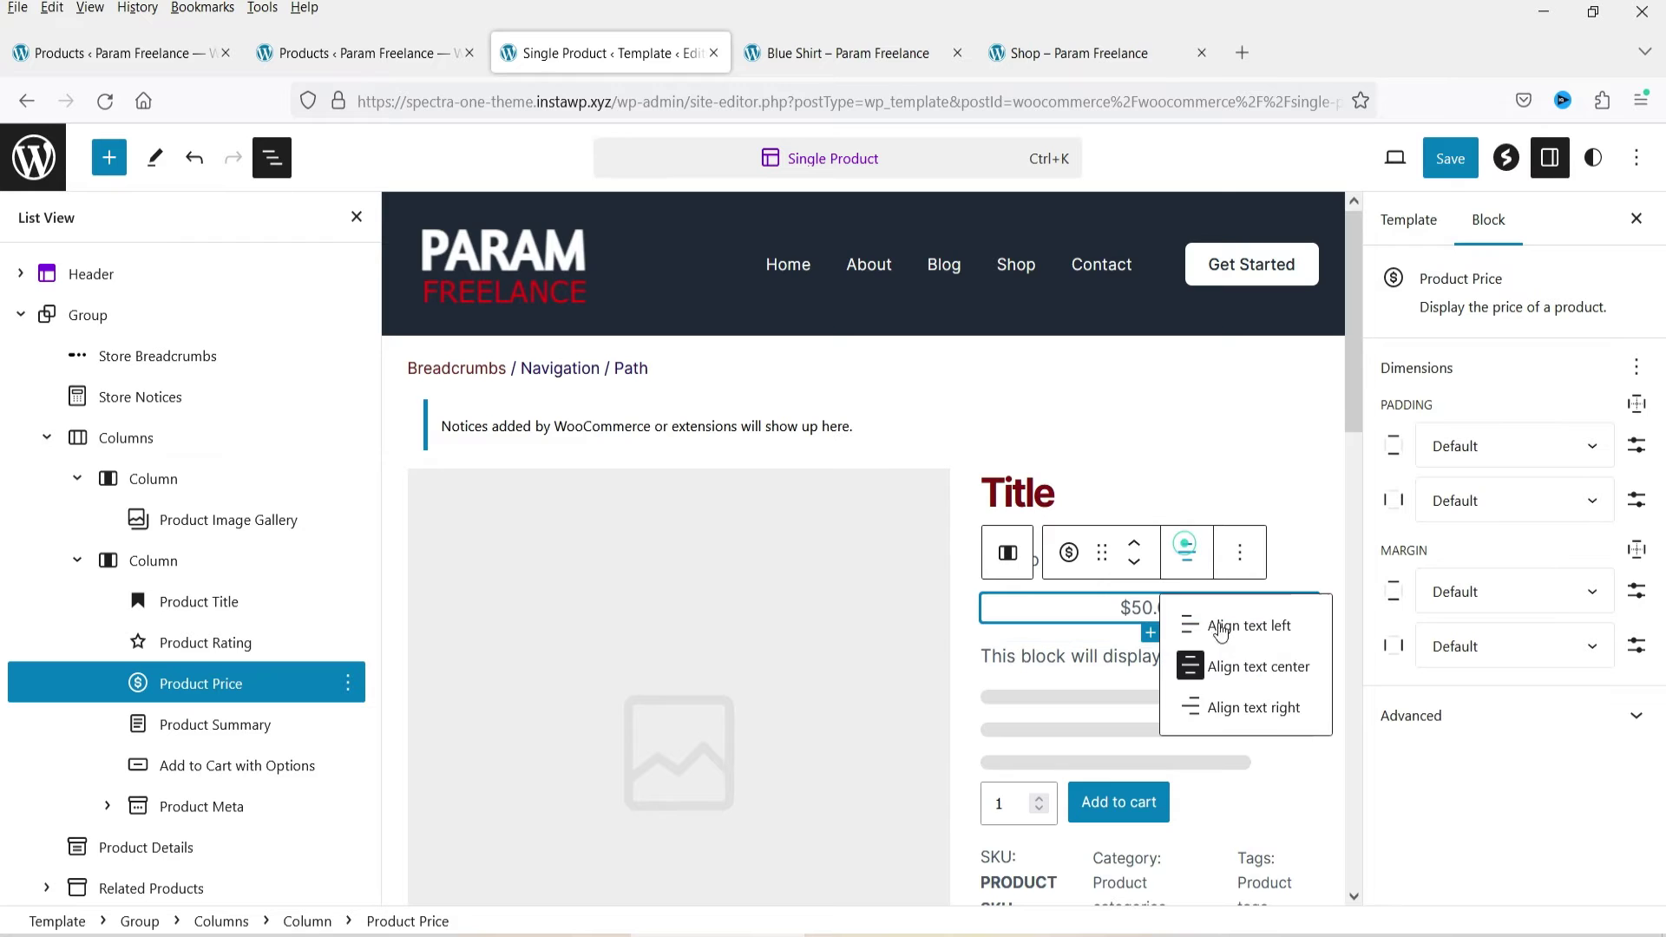
click(1246, 718)
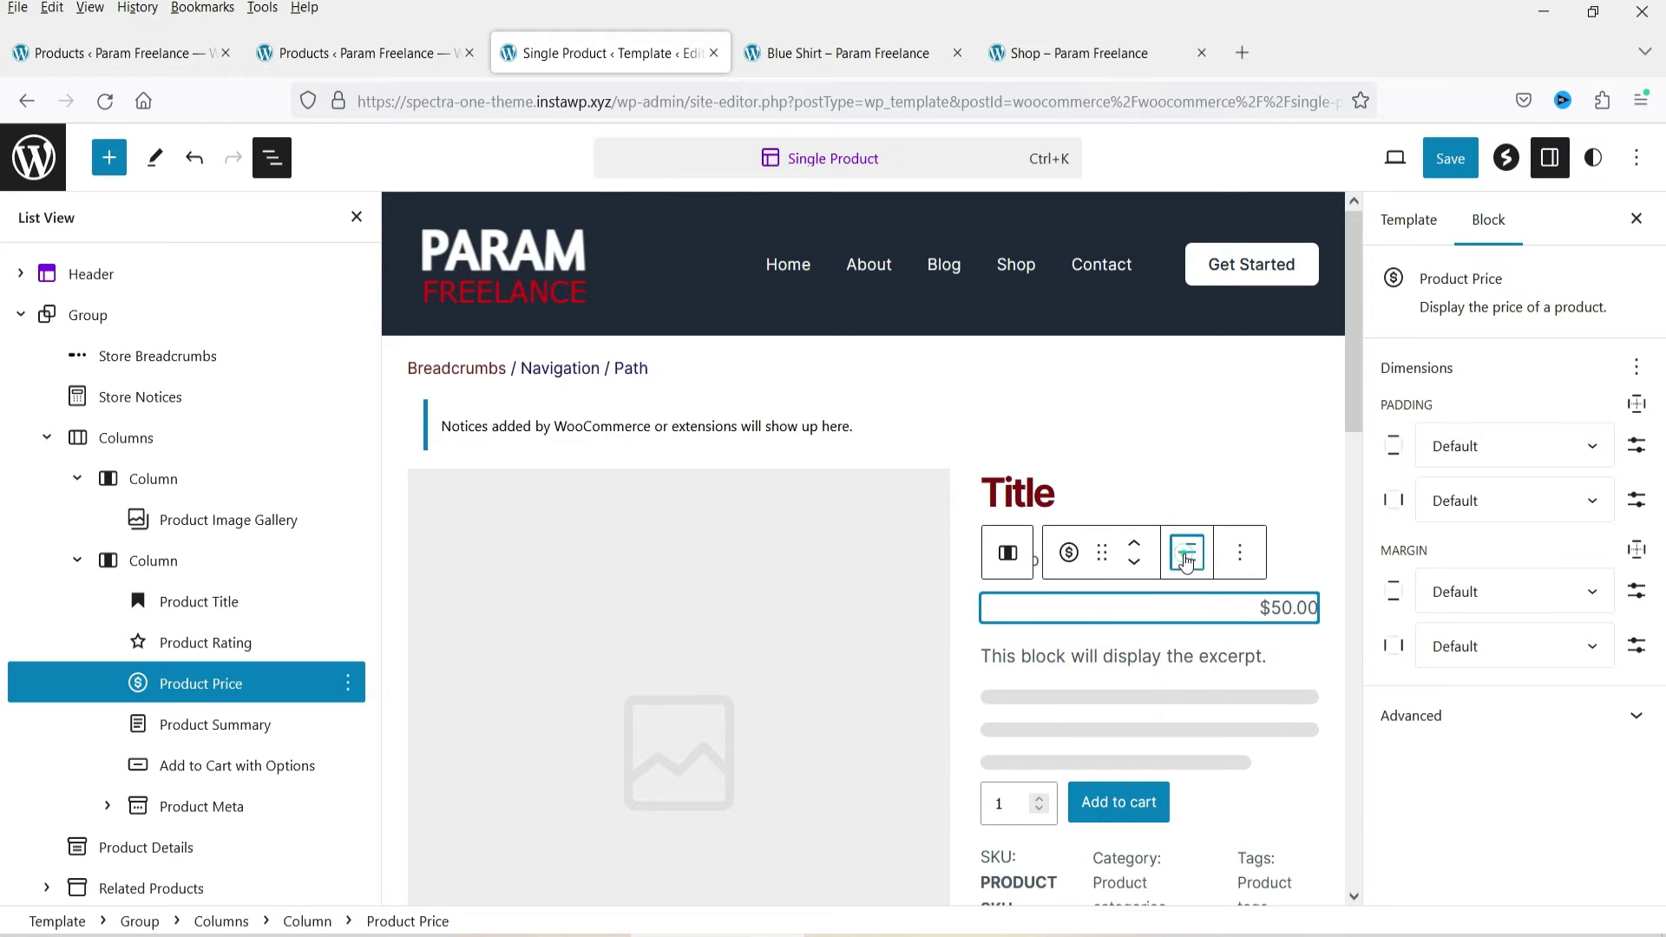
click(1185, 552)
click(1213, 632)
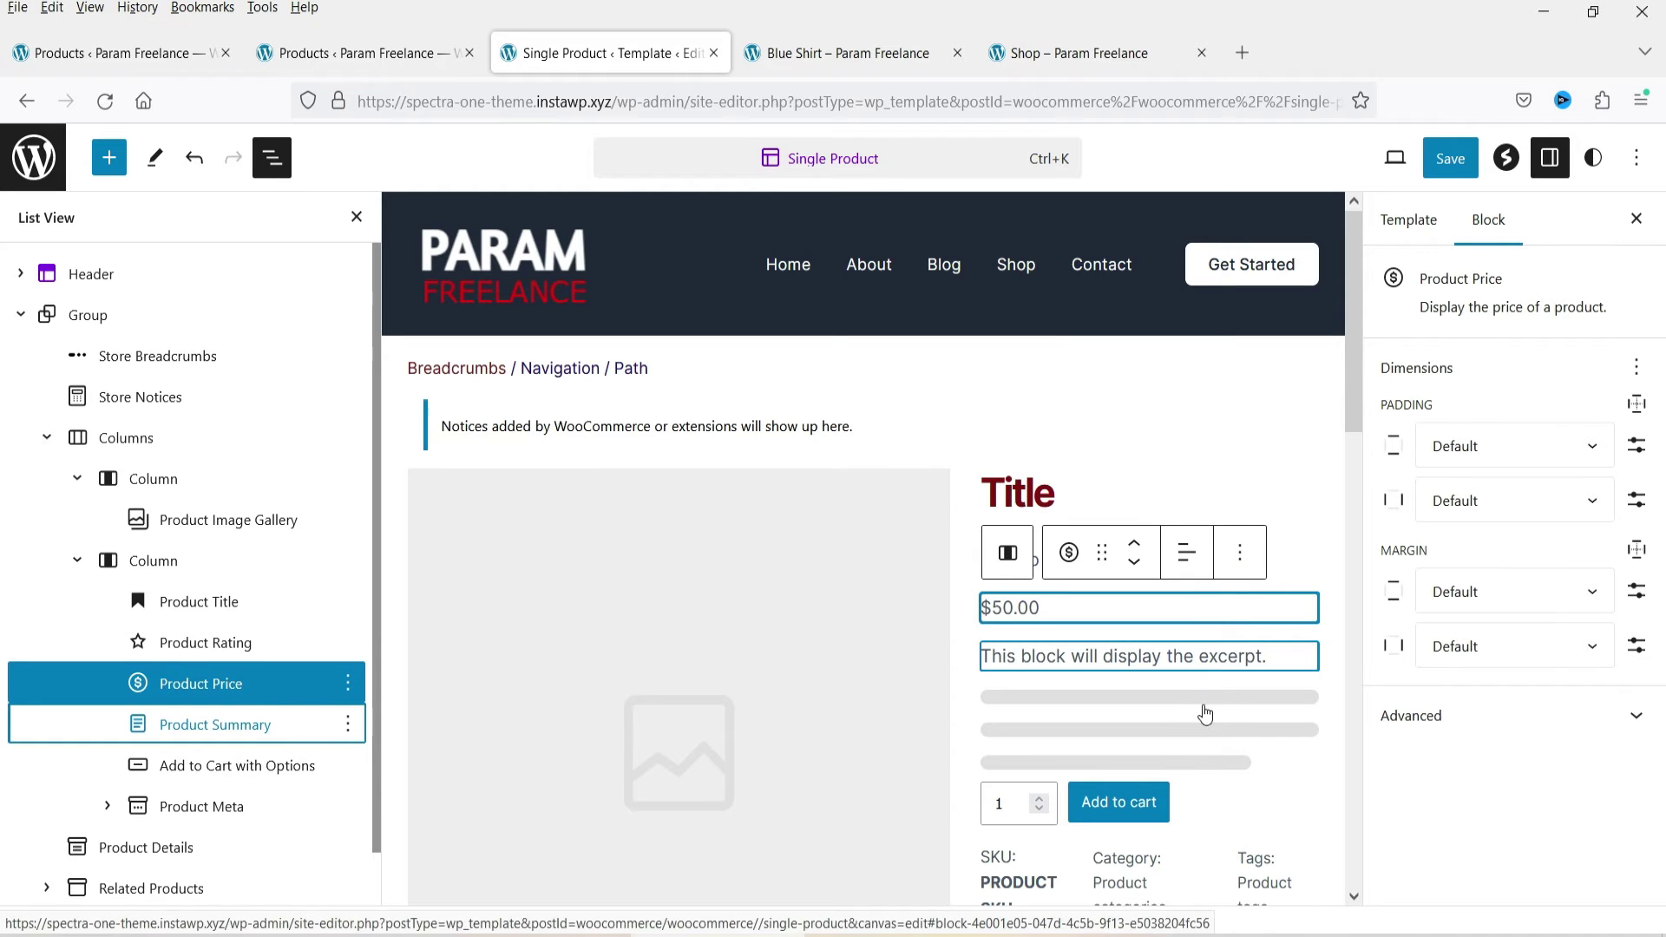
Set the Product Summary's text color to a custom dark red-brown, #370D0D.
click(1142, 666)
click(1592, 386)
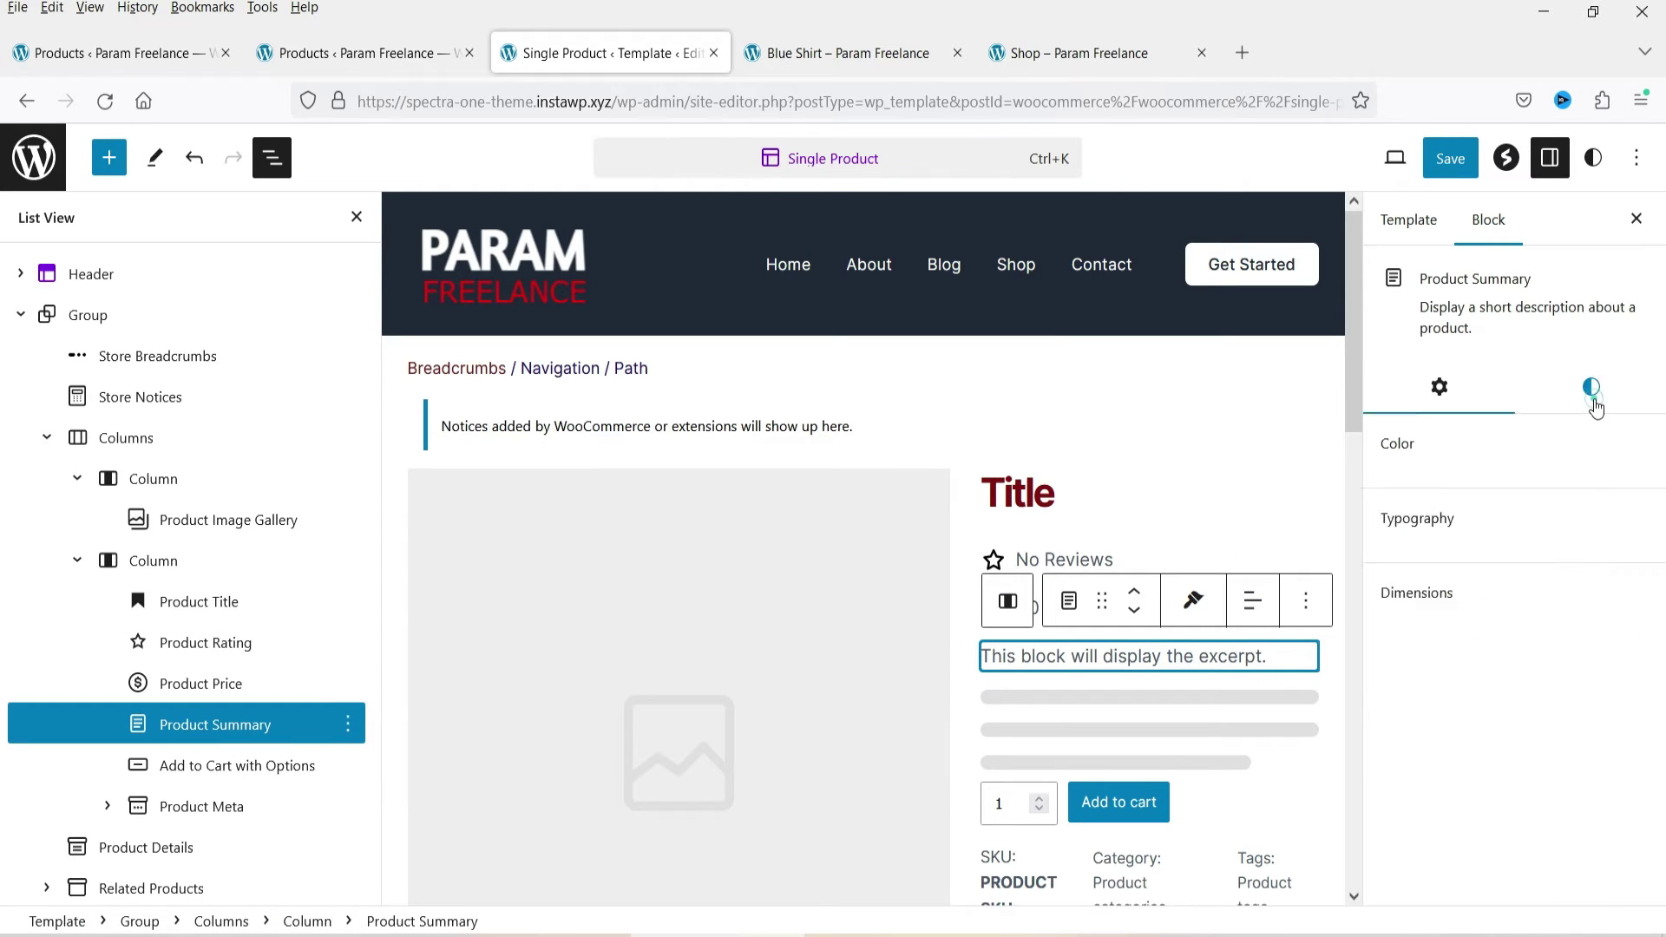
click(1408, 495)
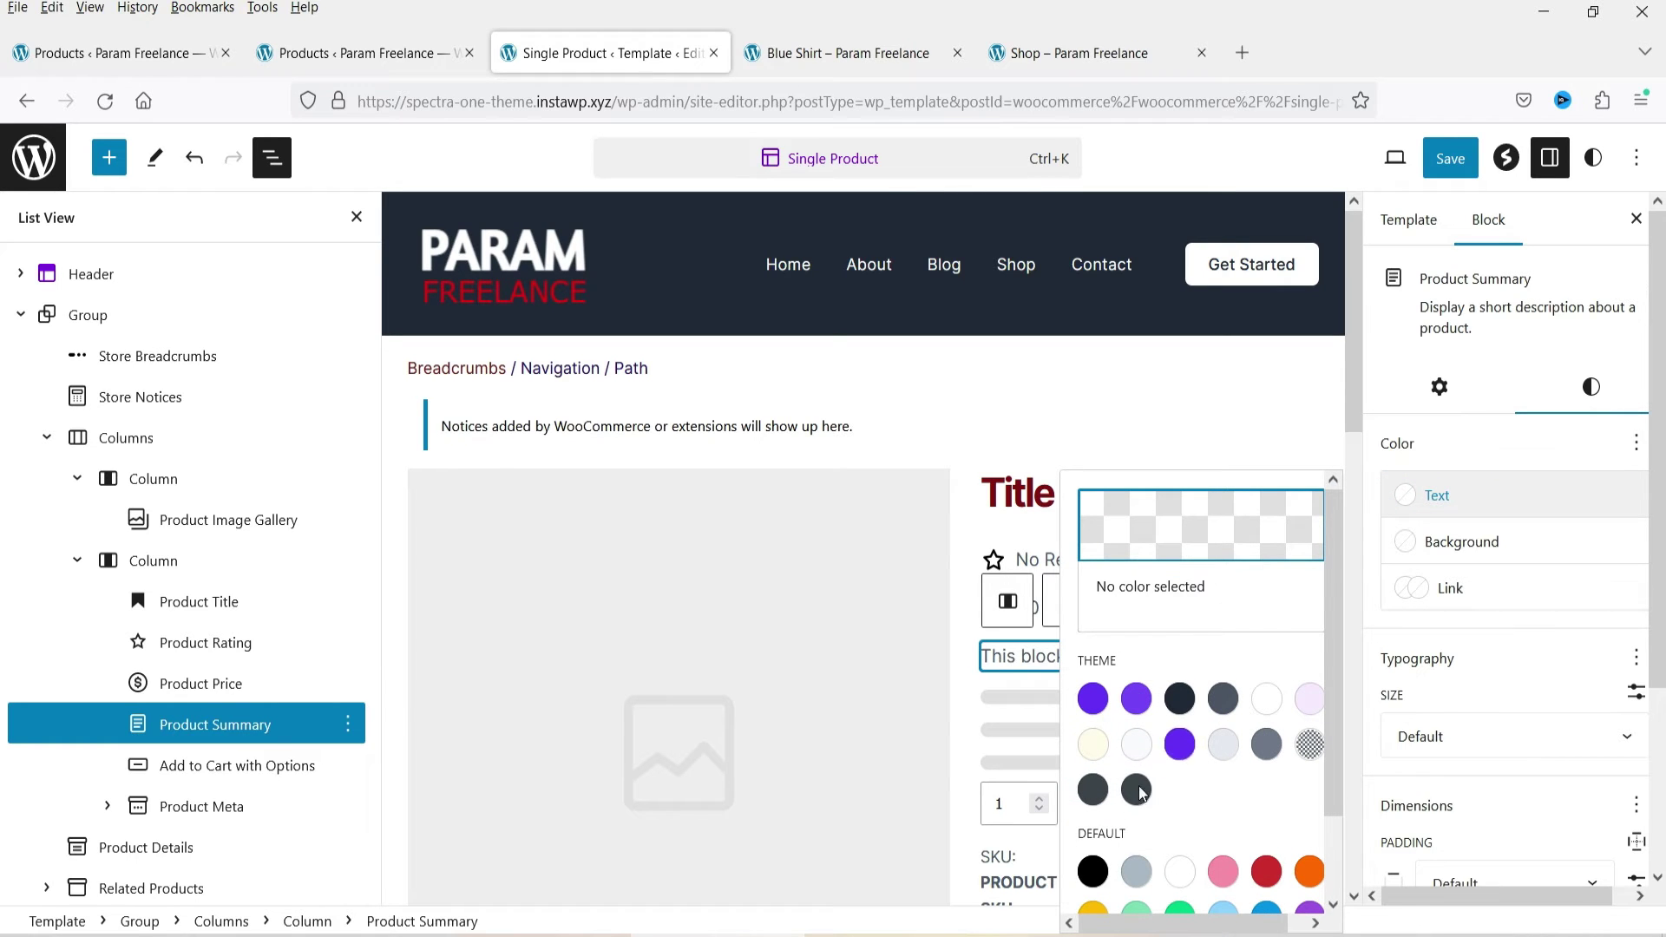
click(1137, 789)
click(1201, 525)
click(1001, 376)
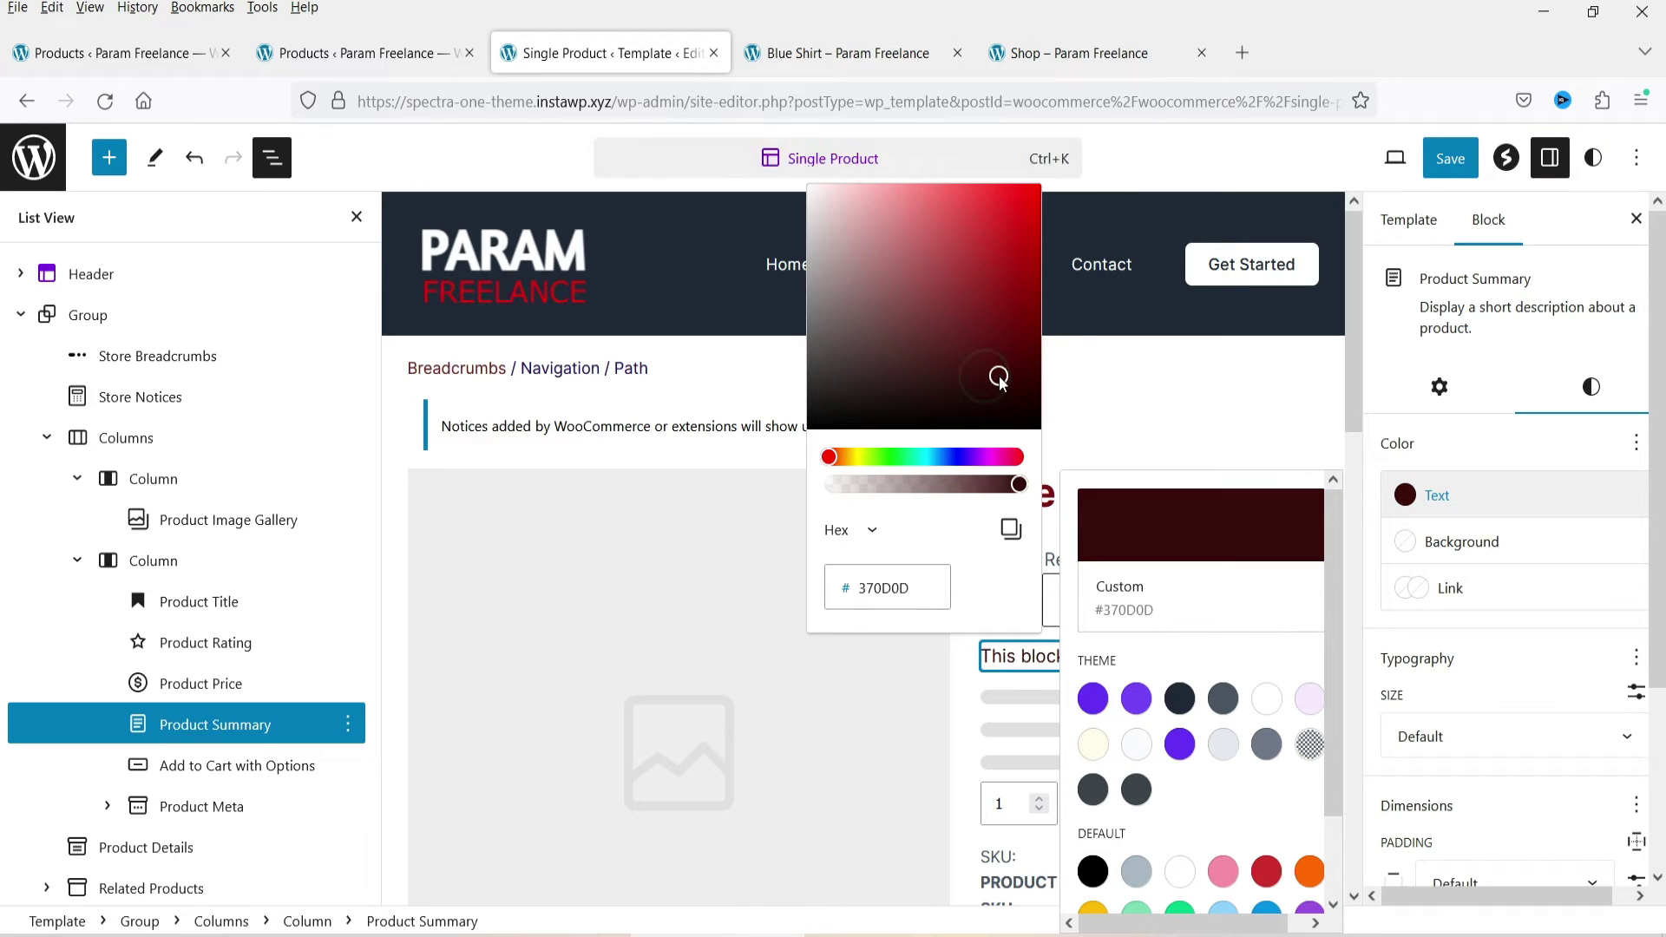
Inspect the Add to Cart with Options block and its advanced settings.
click(1014, 694)
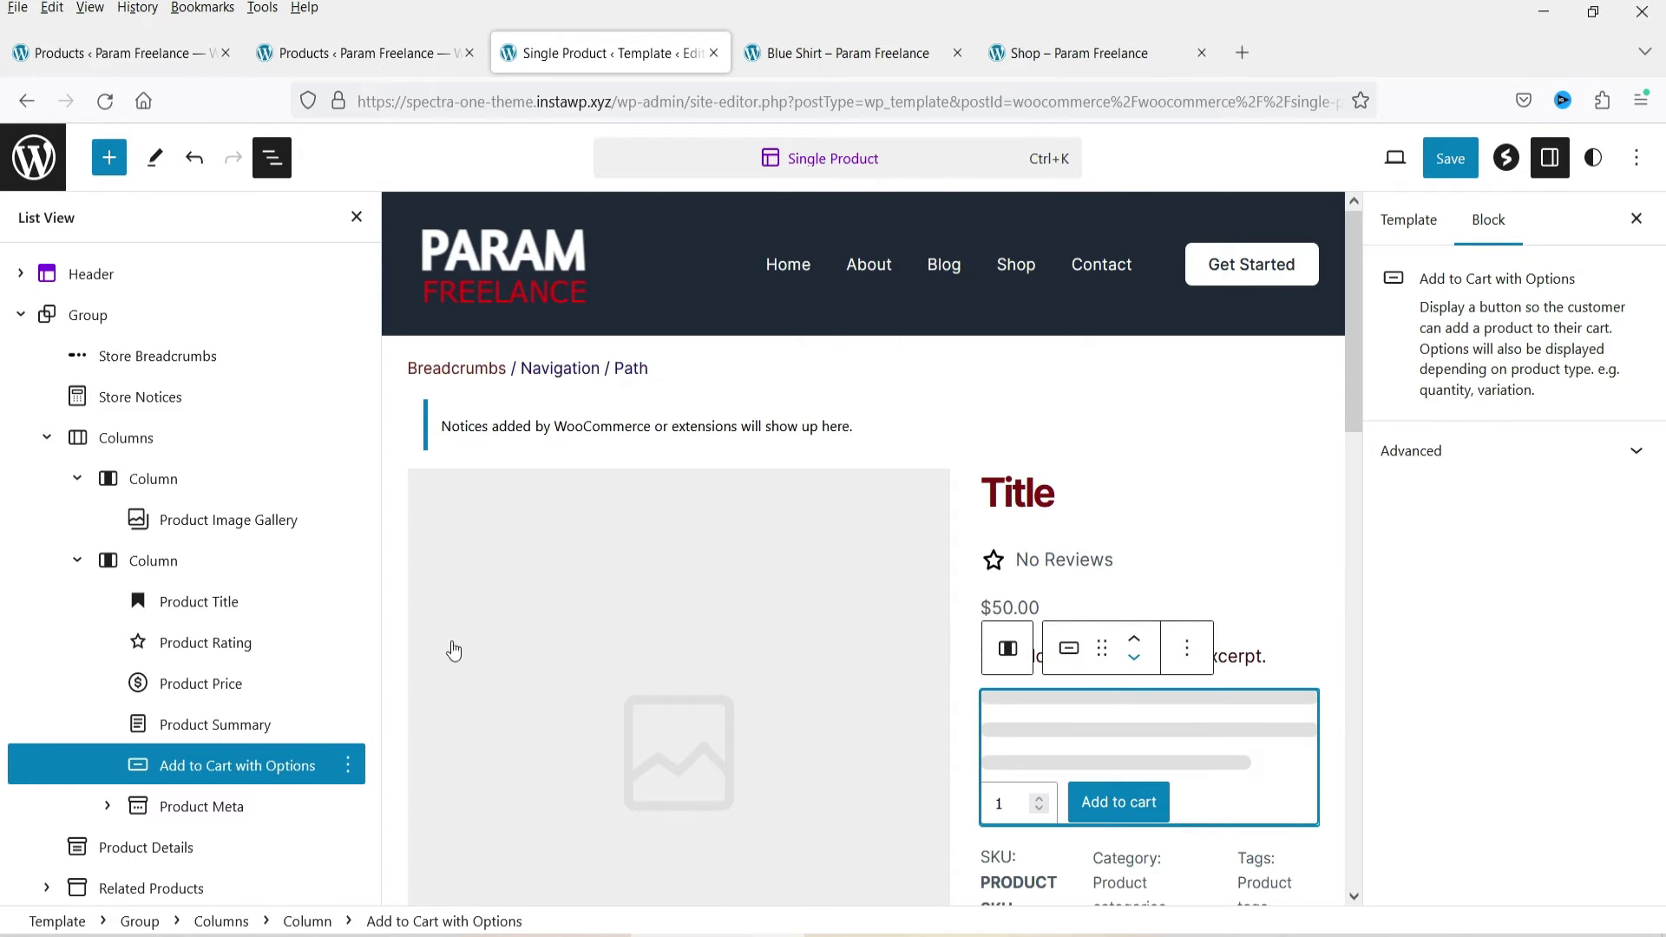
click(1472, 446)
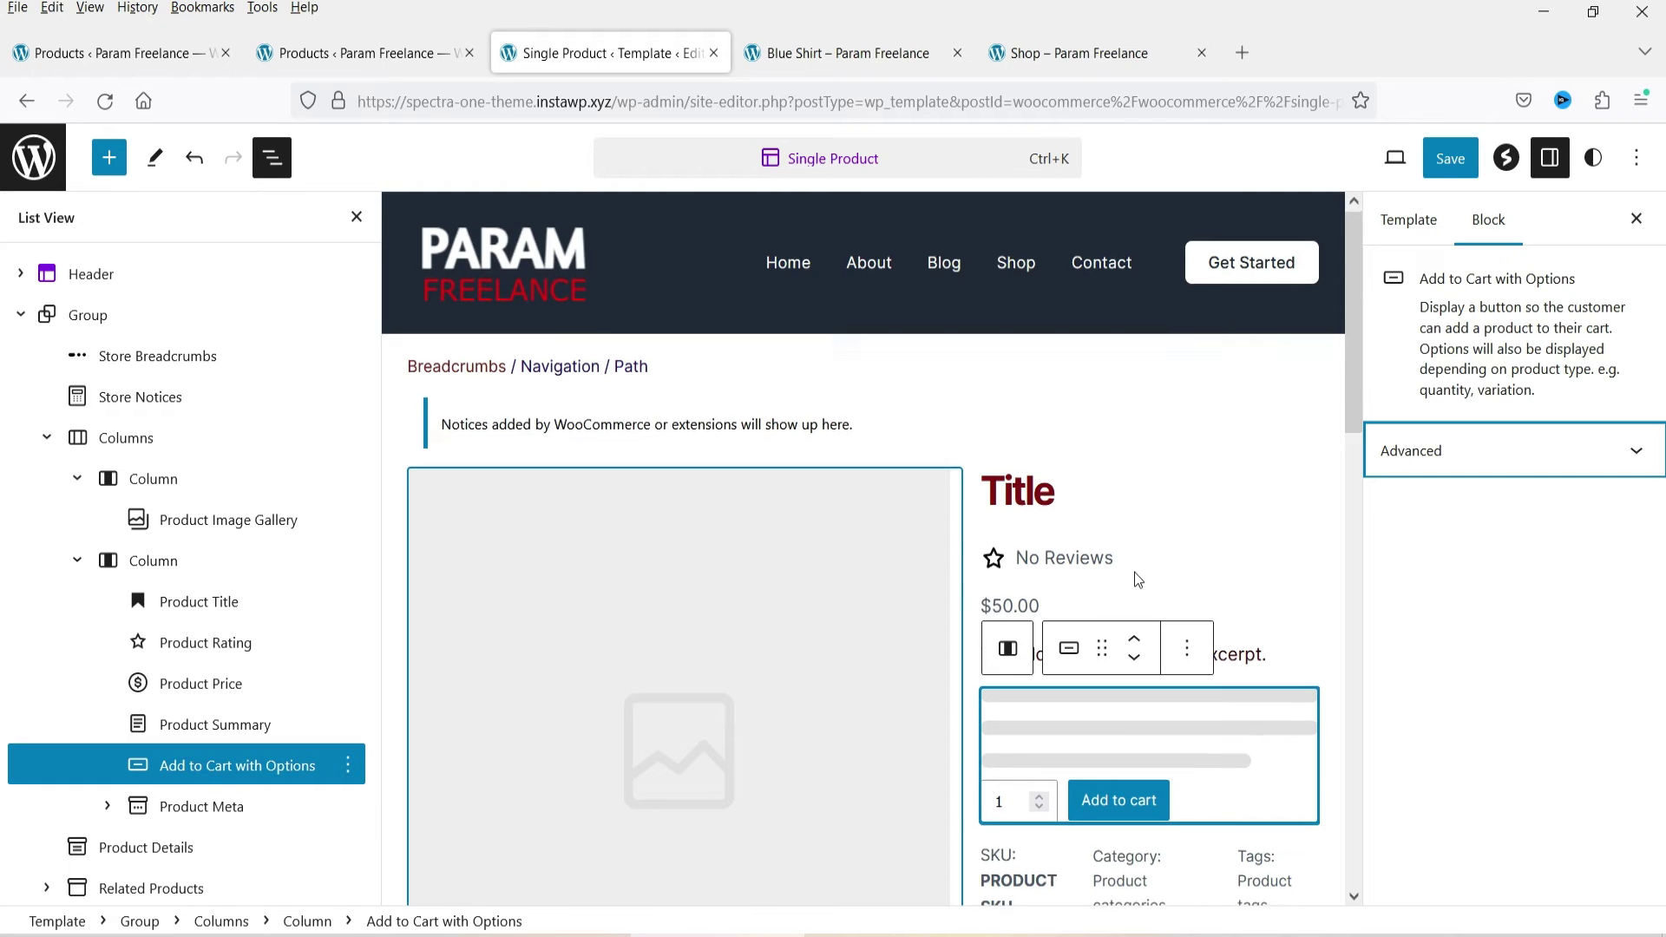
scroll(1133, 571, down, 3)
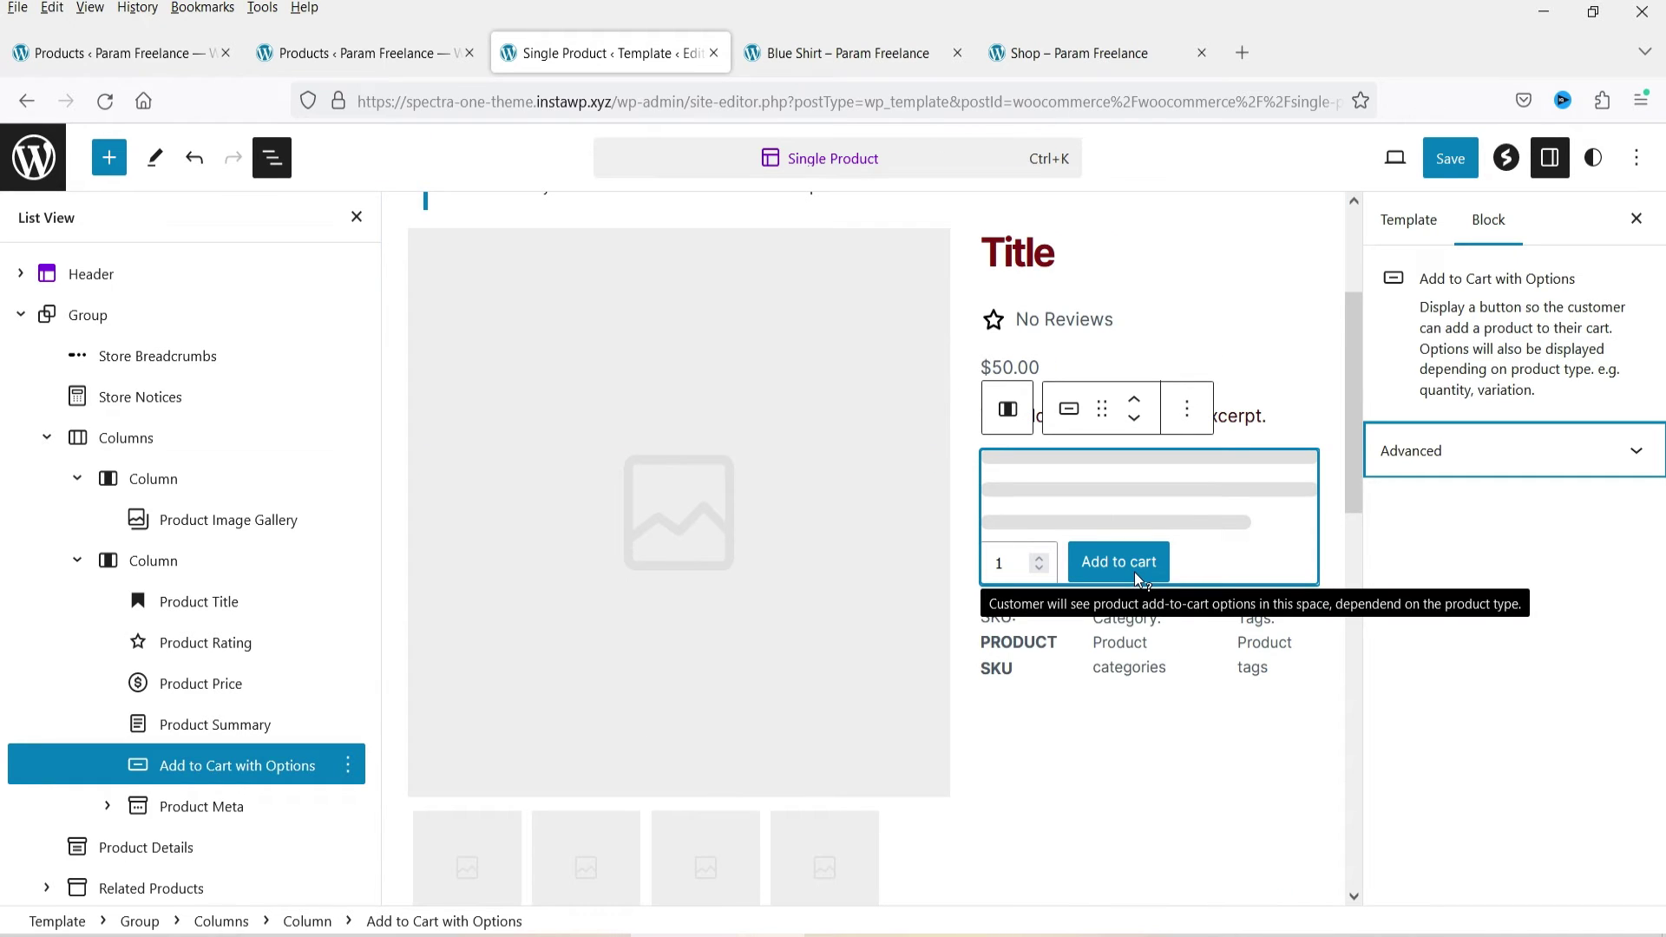
Select the Product Meta block and expand it and its Row to show the SKU, categories and tags blocks.
click(208, 809)
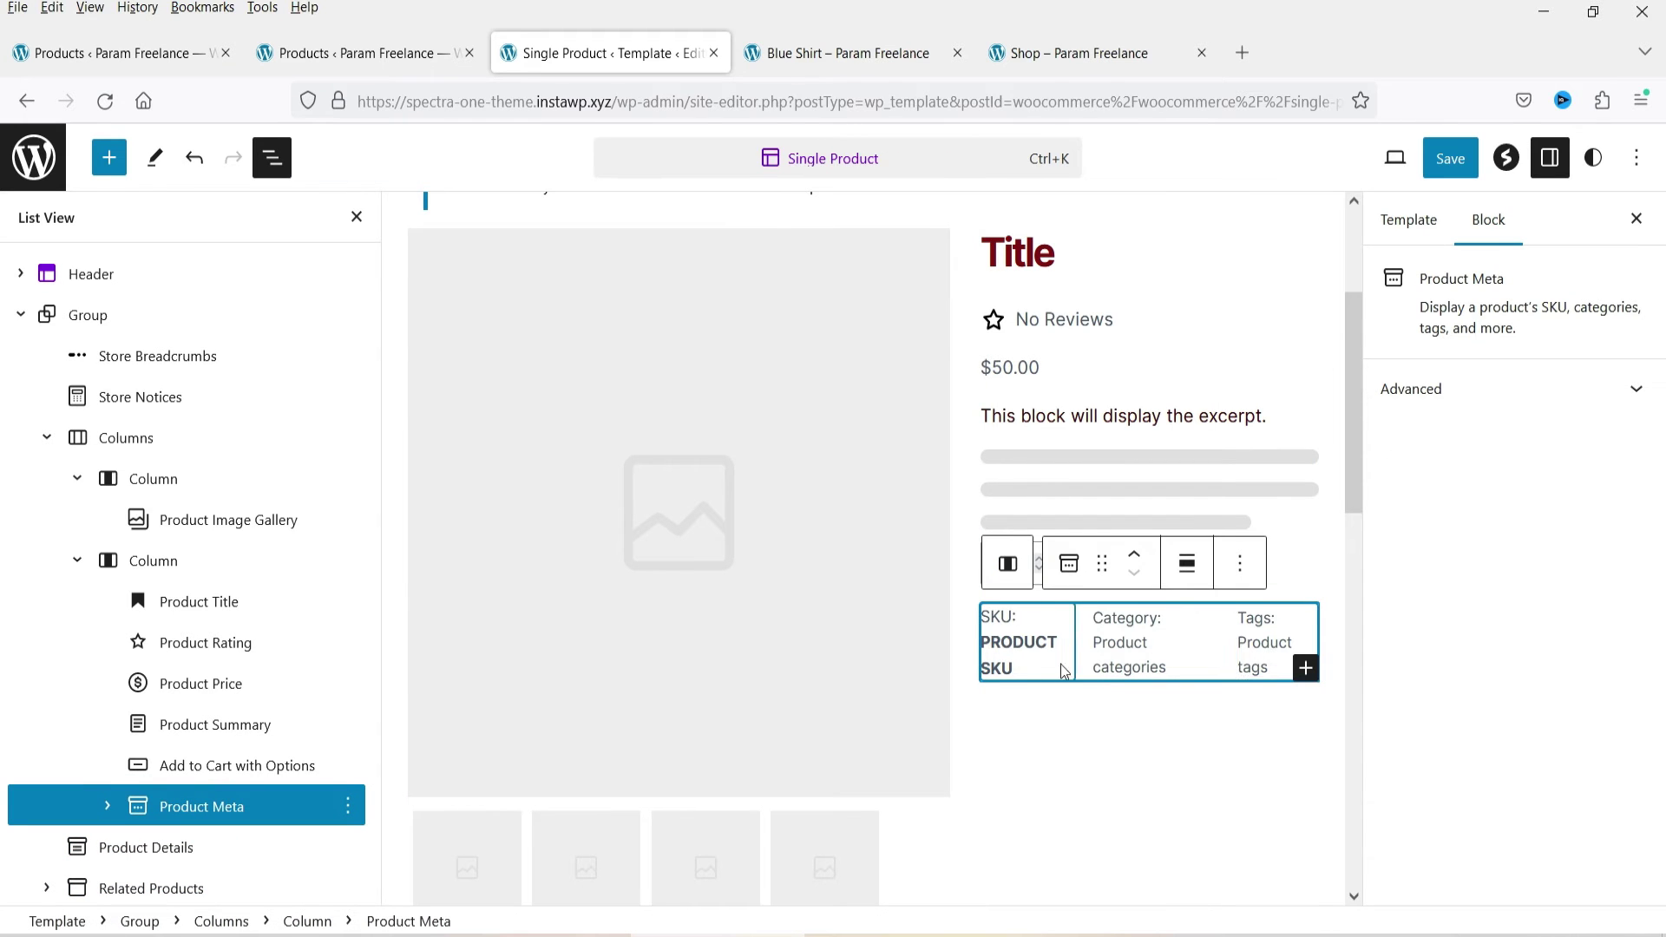
click(107, 806)
scroll(191, 737, down, 1)
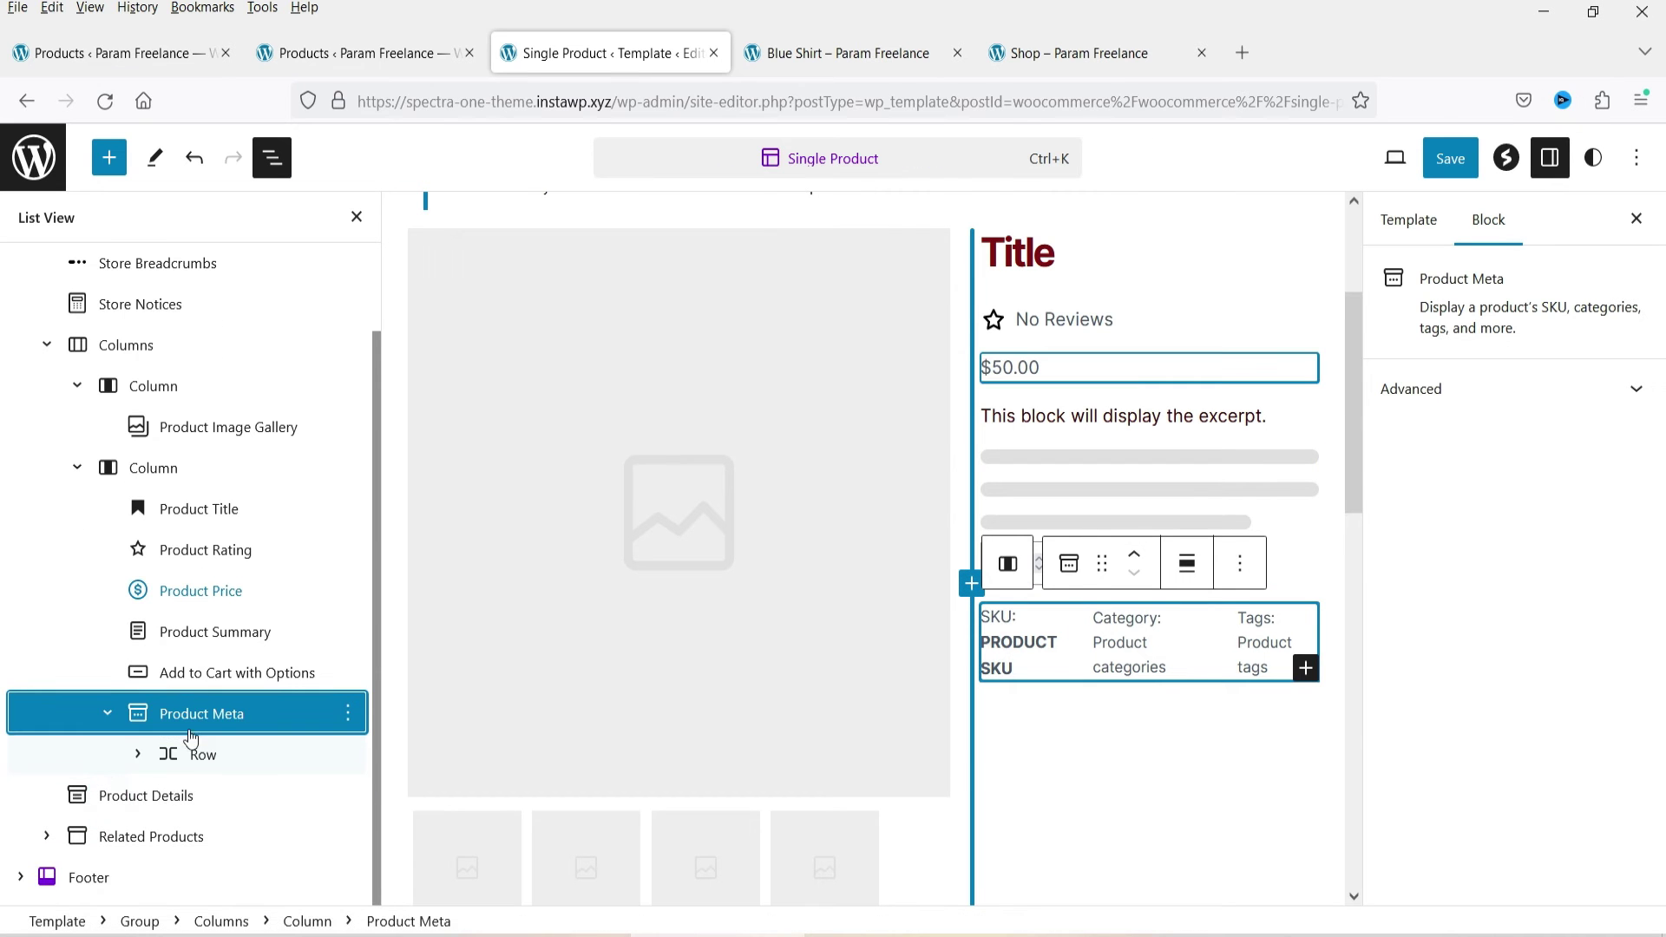
click(137, 754)
scroll(189, 701, down, 2)
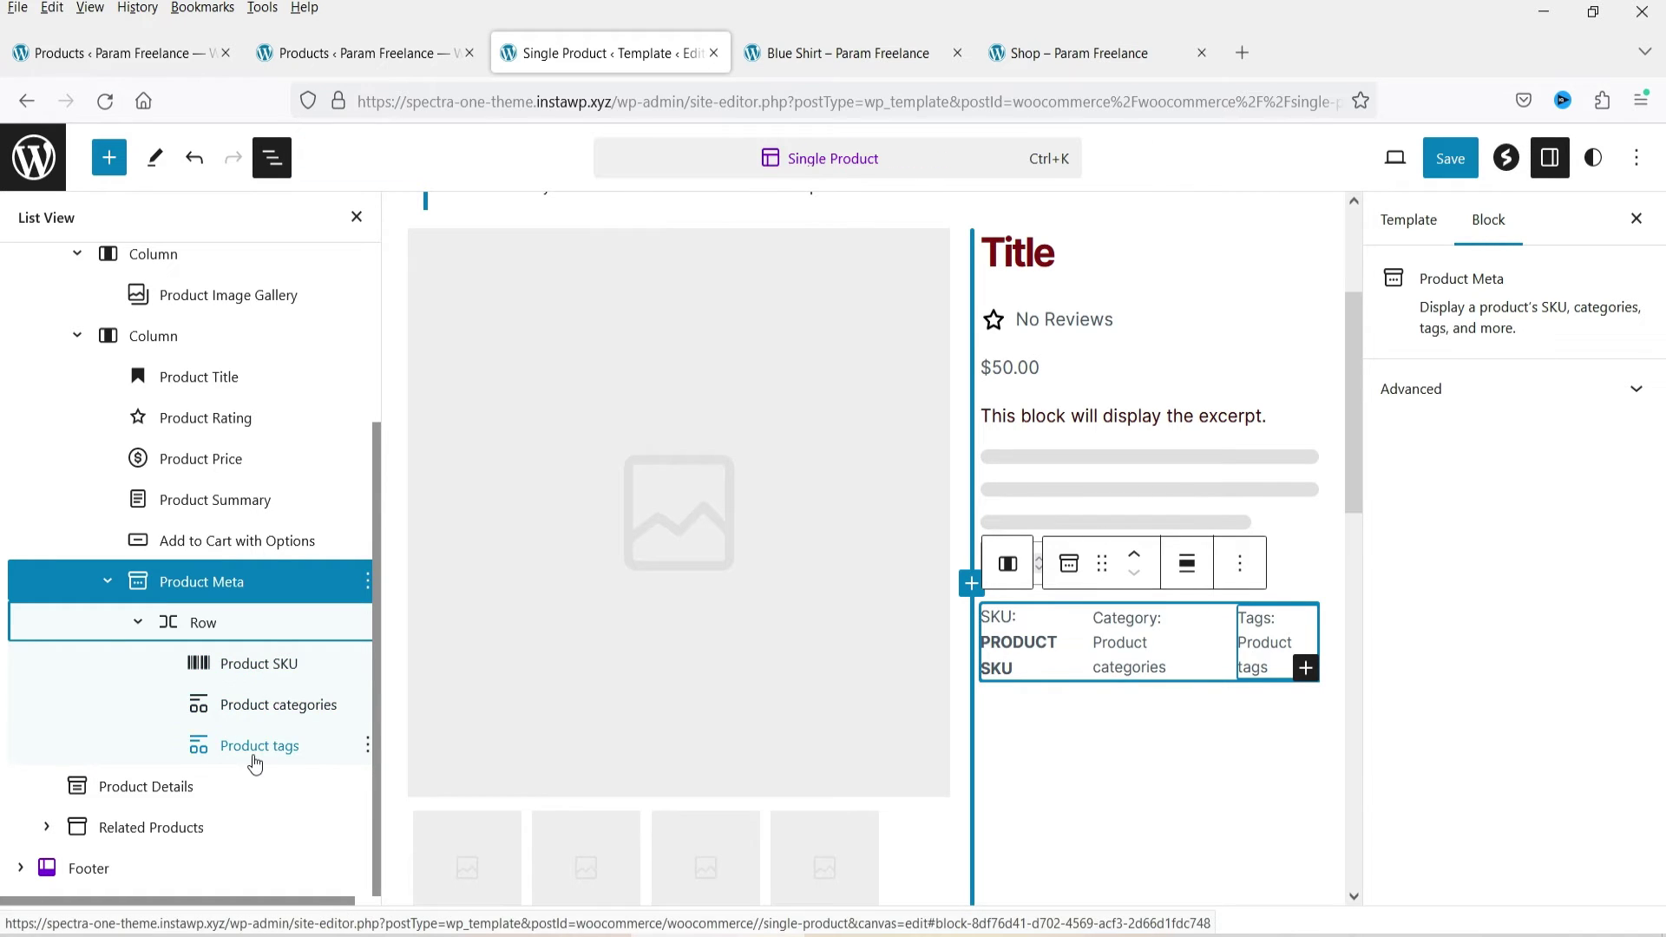
Delete the Product tags block from the Product Meta row and check the category and tags line on the Blue Shirt product page.
click(366, 748)
click(397, 688)
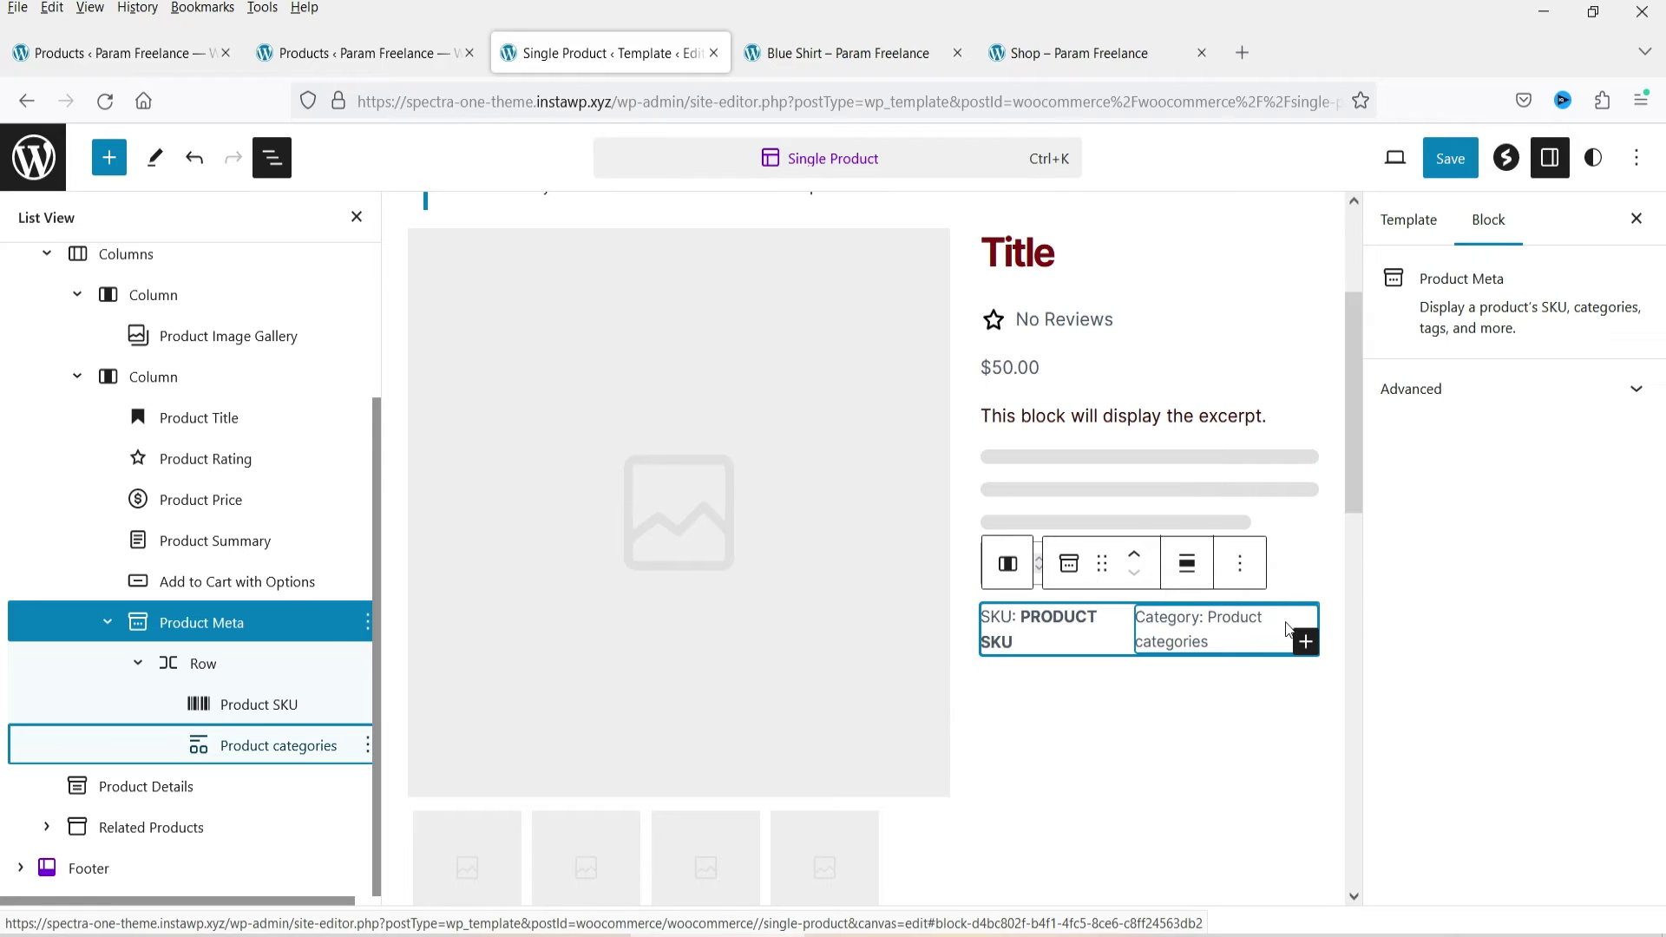
key(ctrl+Tab)
scroll(1154, 781, down, 5)
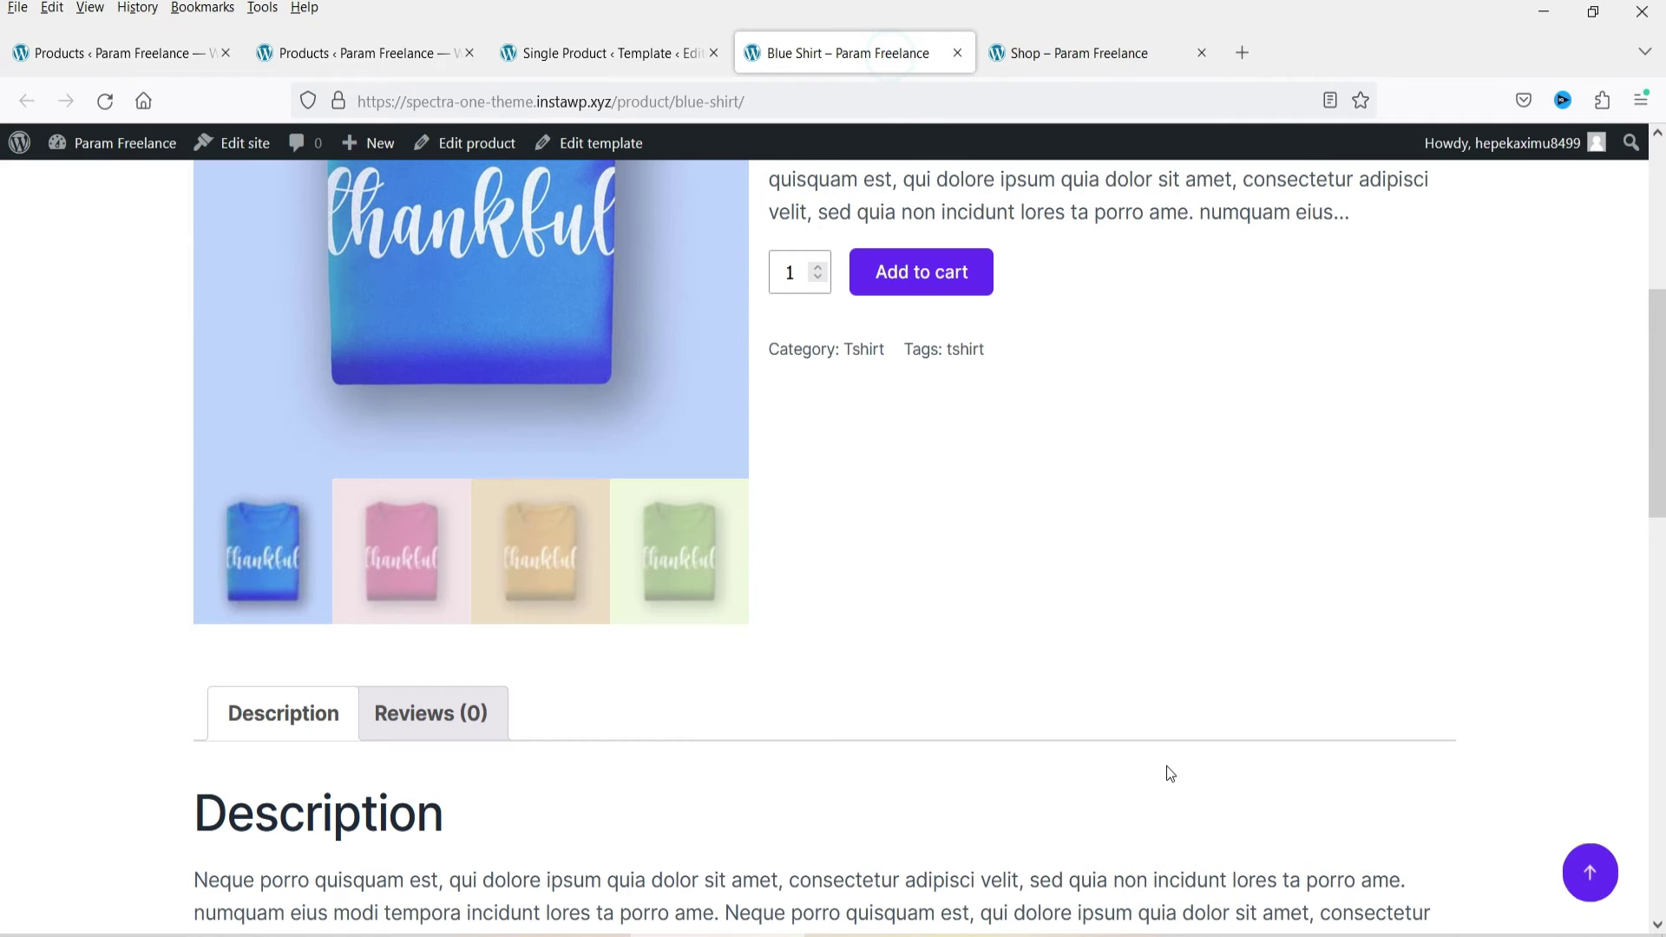
triple_click(1008, 359)
click(993, 372)
drag(997, 349, 907, 343)
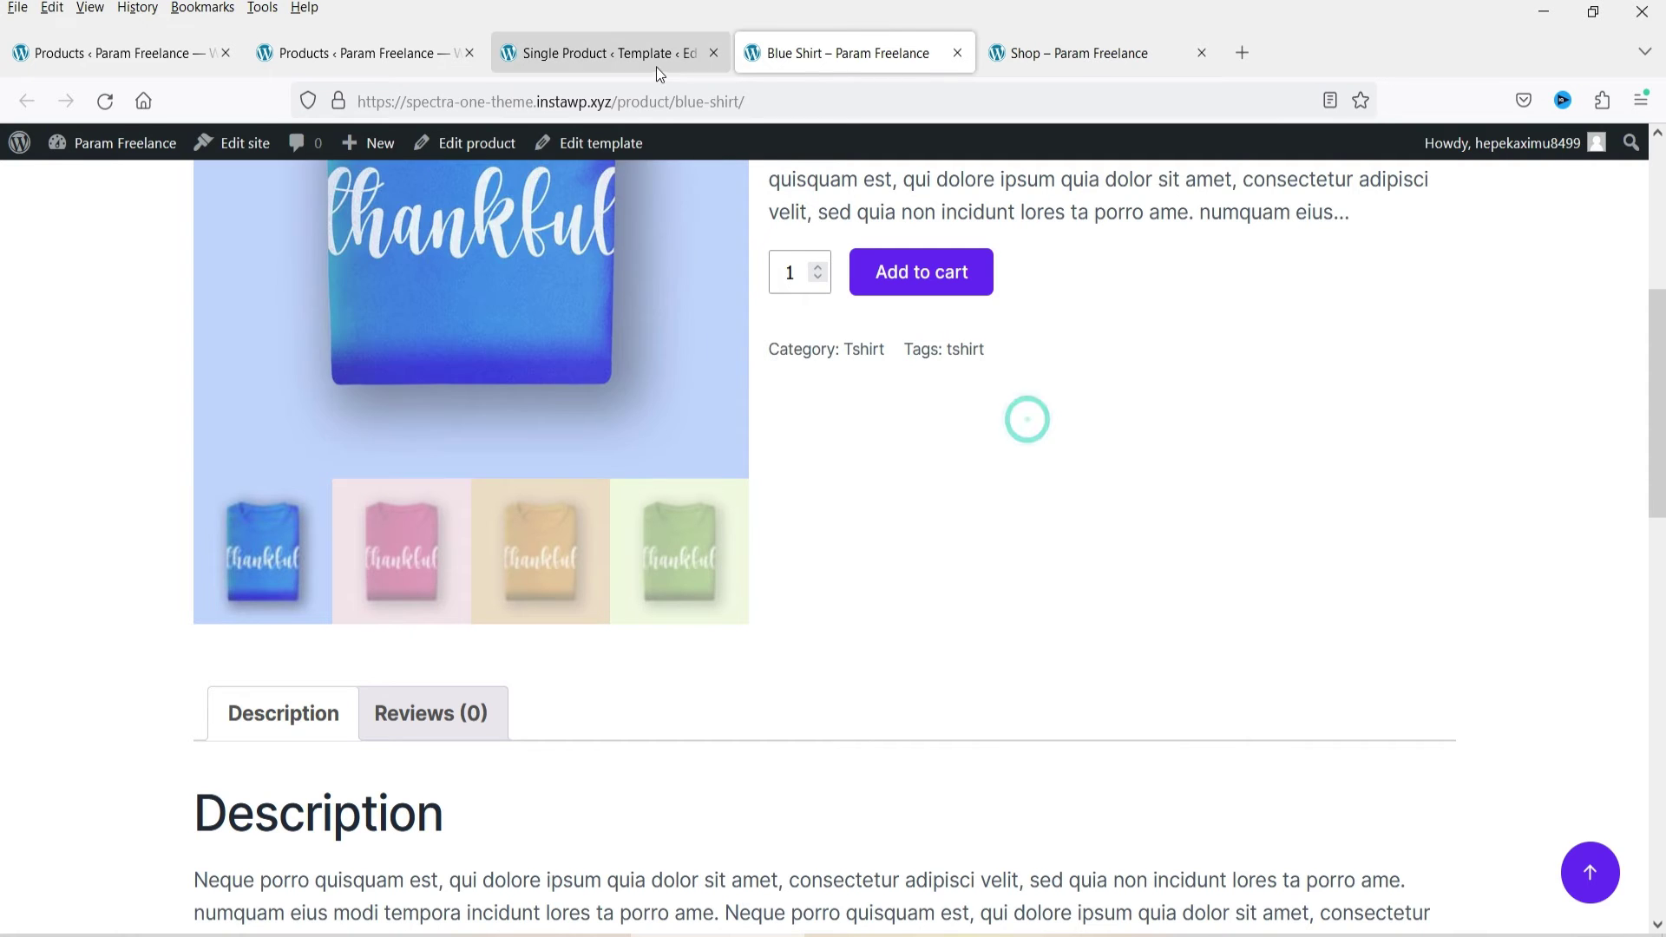
click(657, 61)
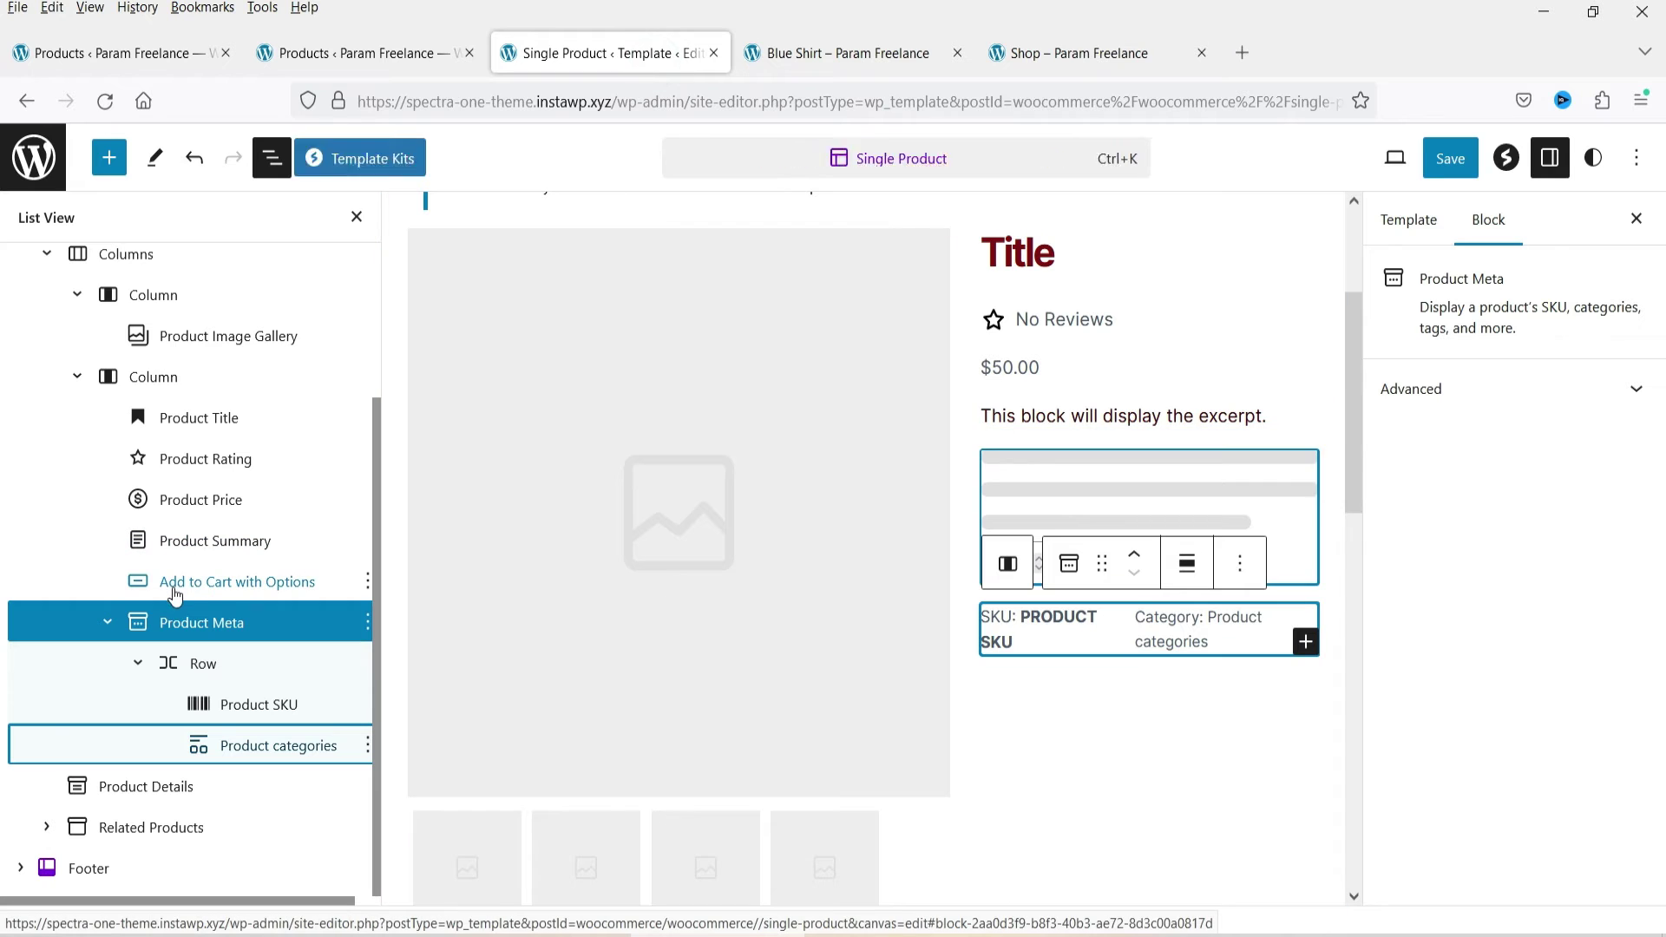
Collapse the Columns block in the template's block list and inspect the Product Details block's settings.
scroll(1139, 492, down, 5)
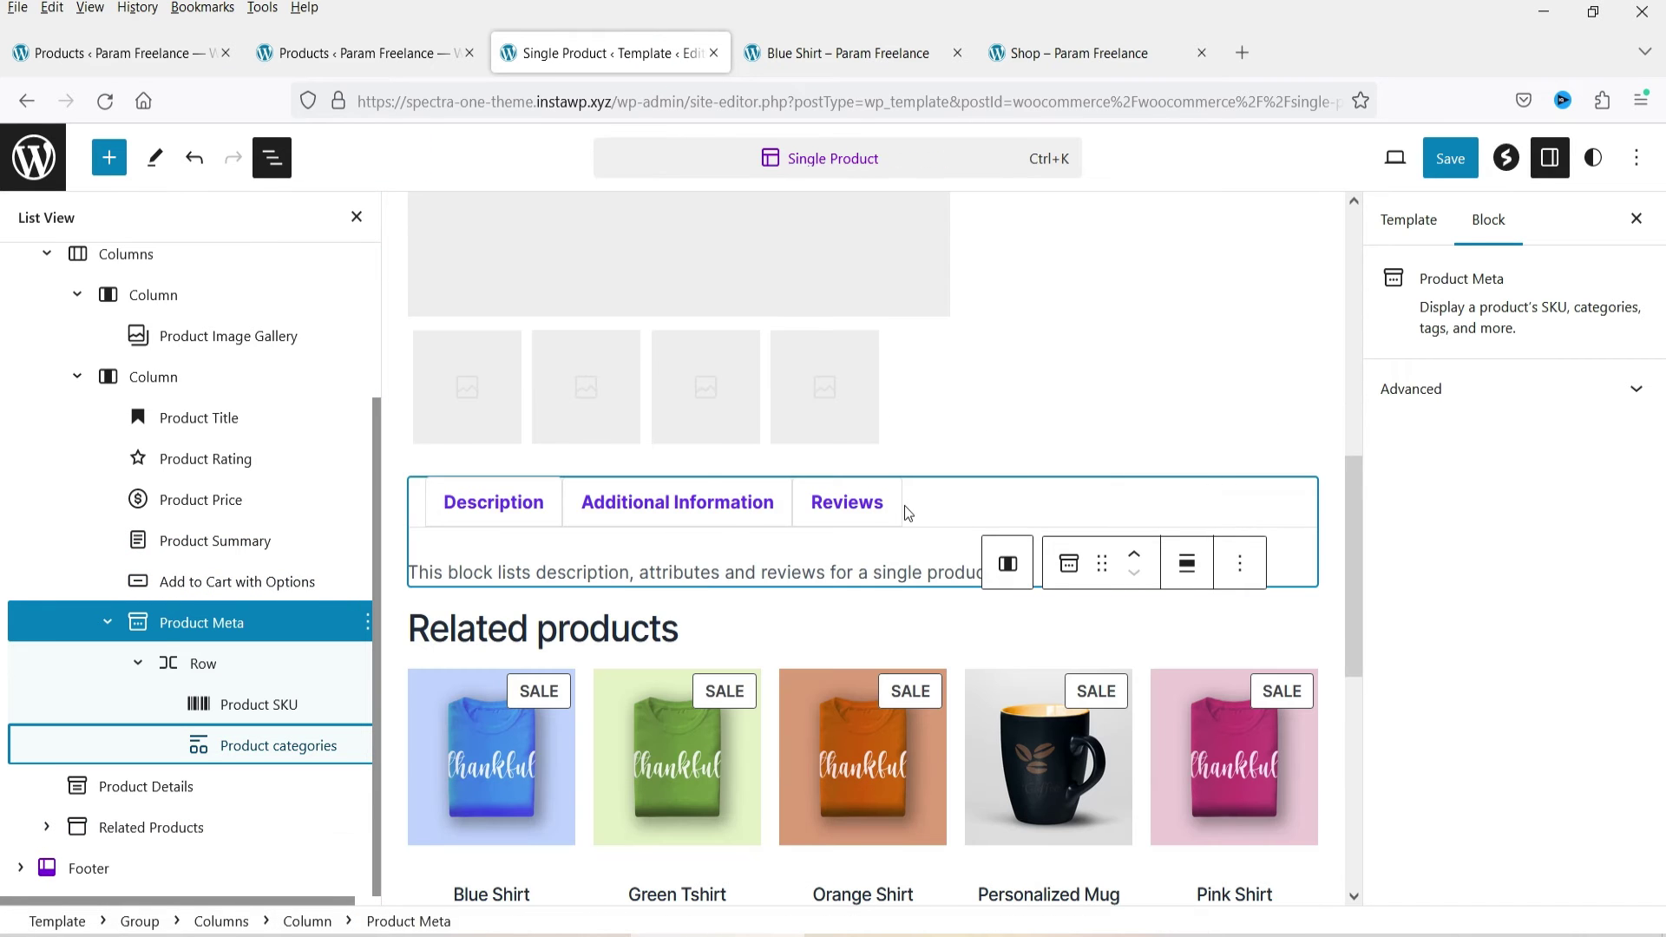
click(77, 377)
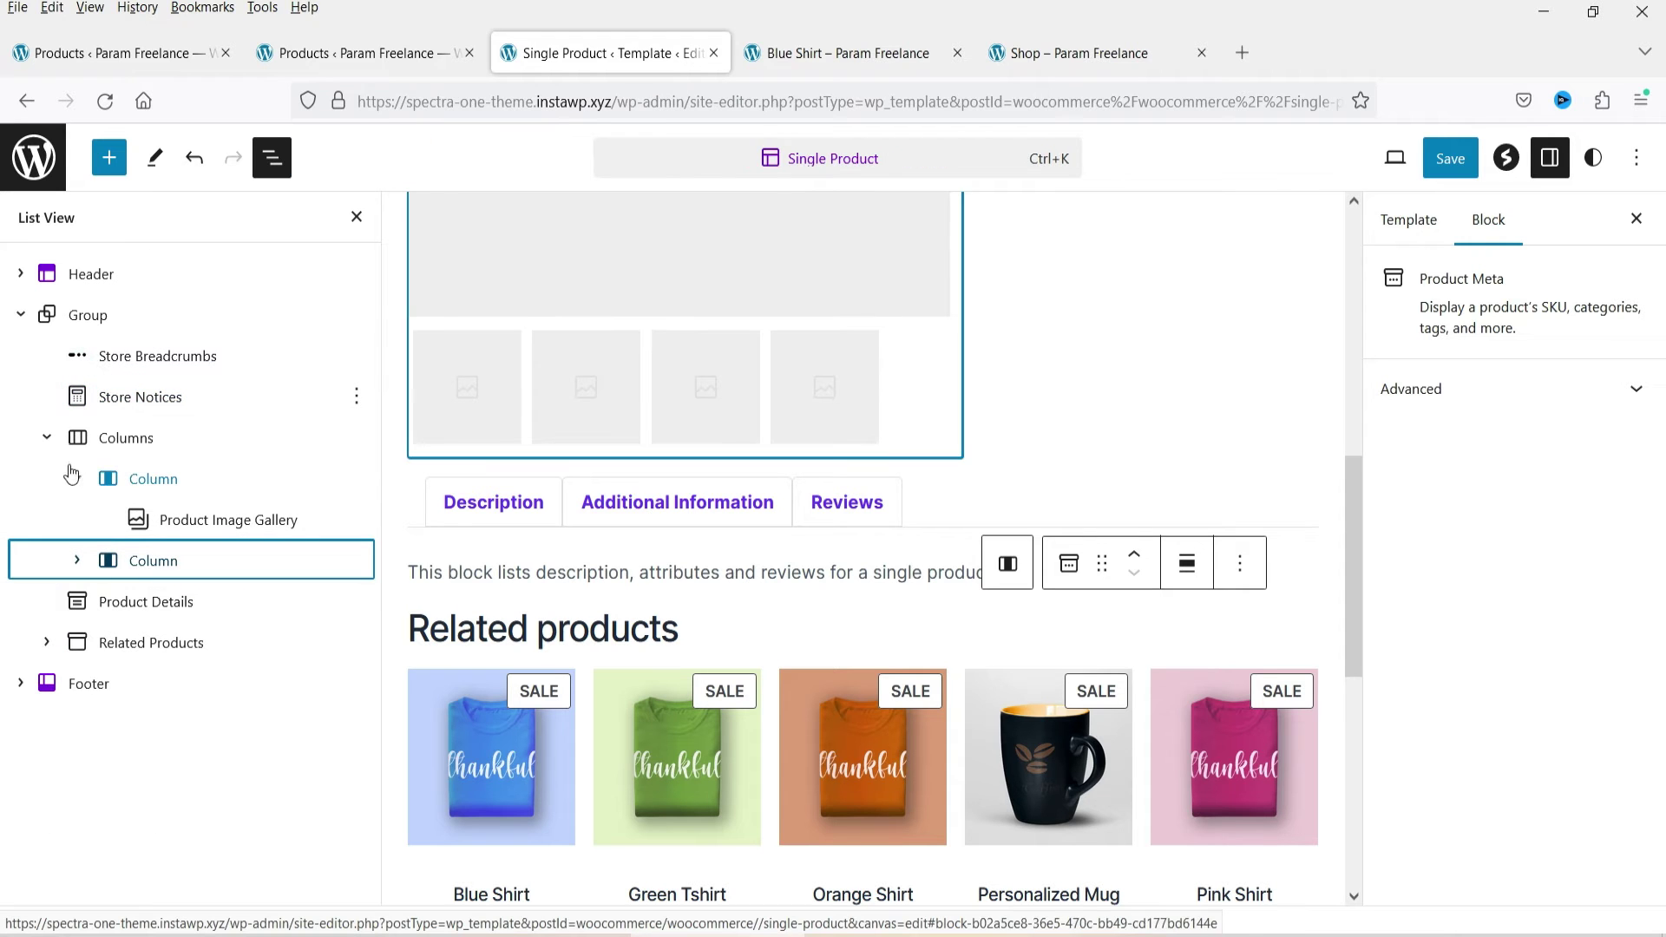
click(48, 445)
click(47, 438)
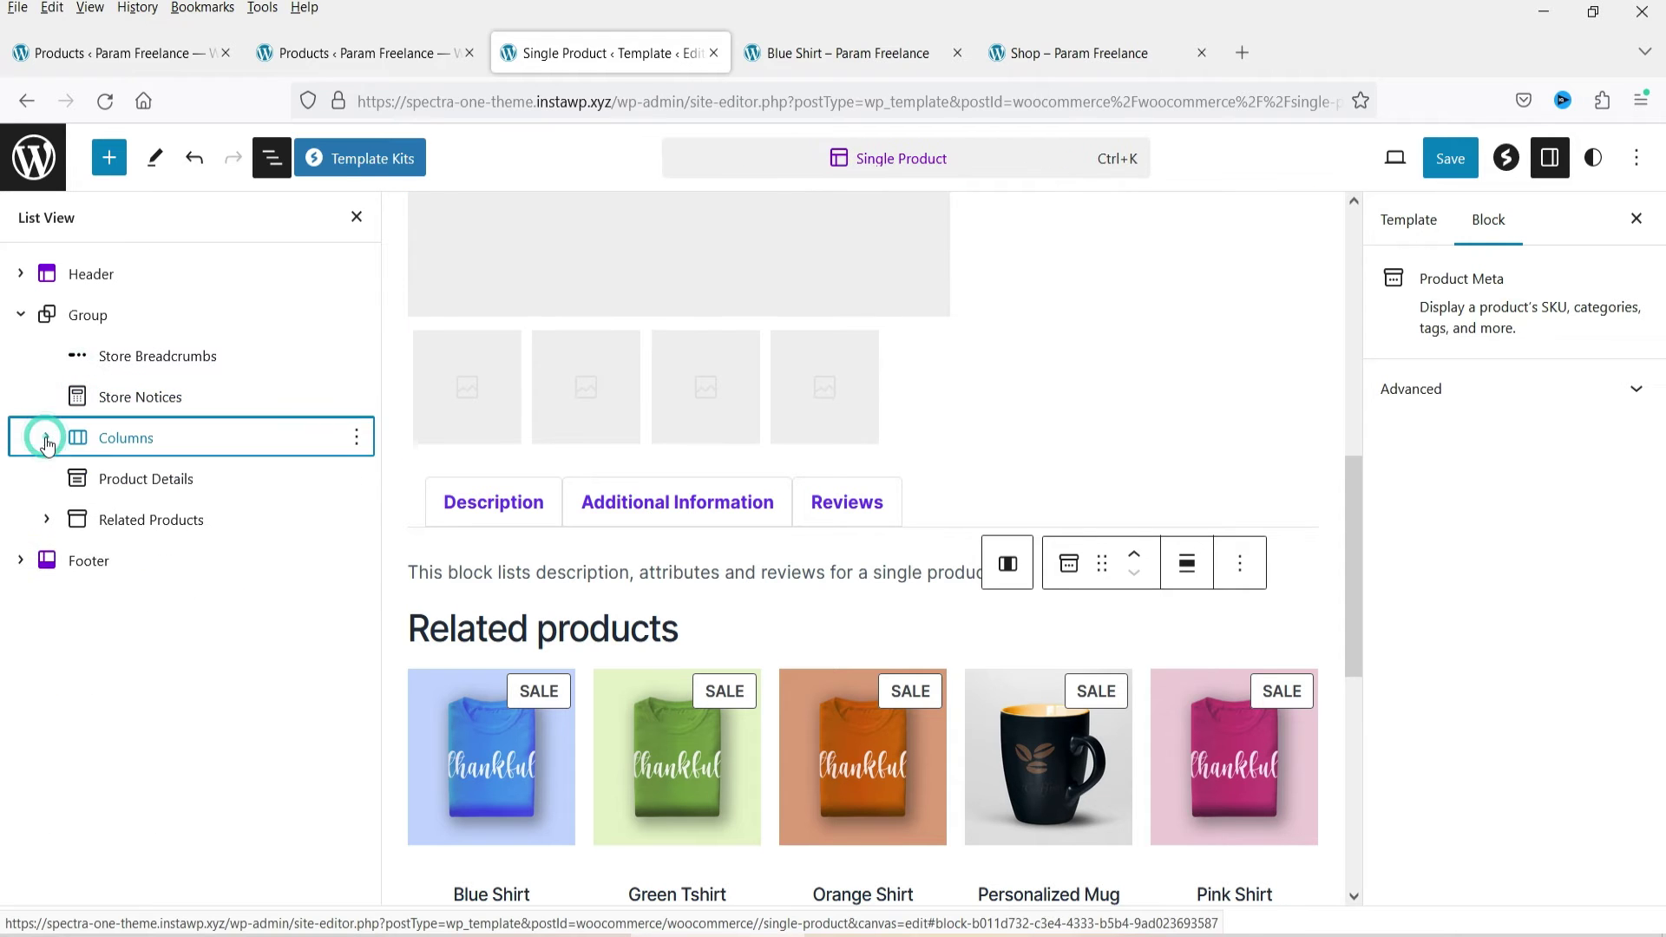
click(165, 489)
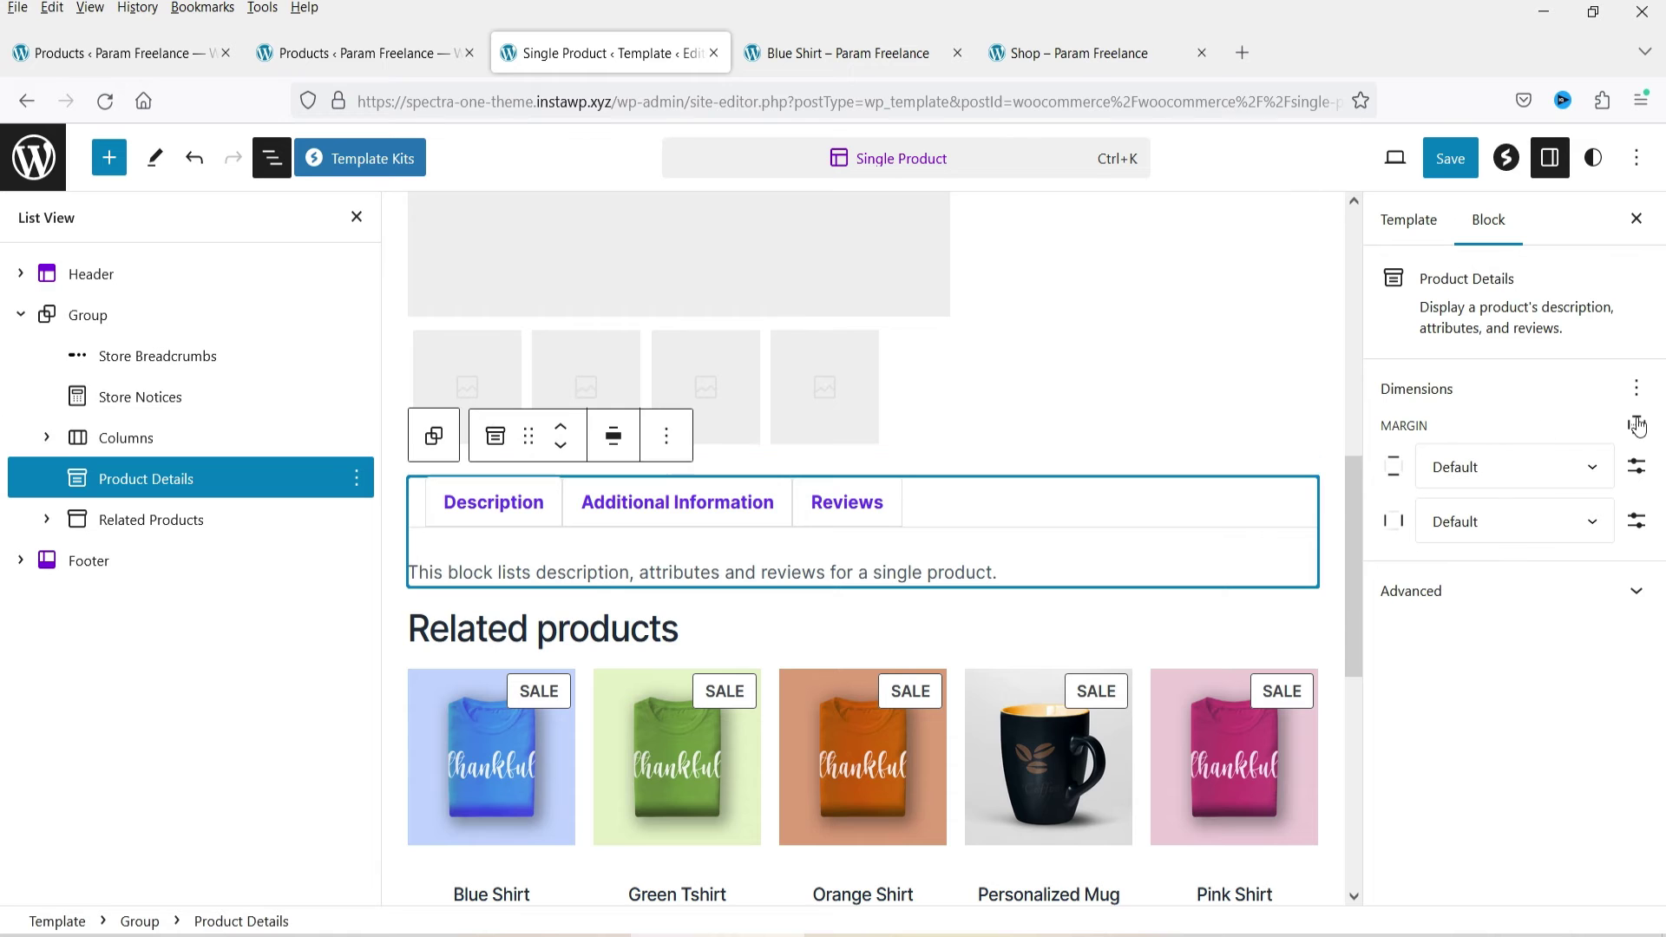
Select the Related Products block and examine its product grid and settings.
click(192, 531)
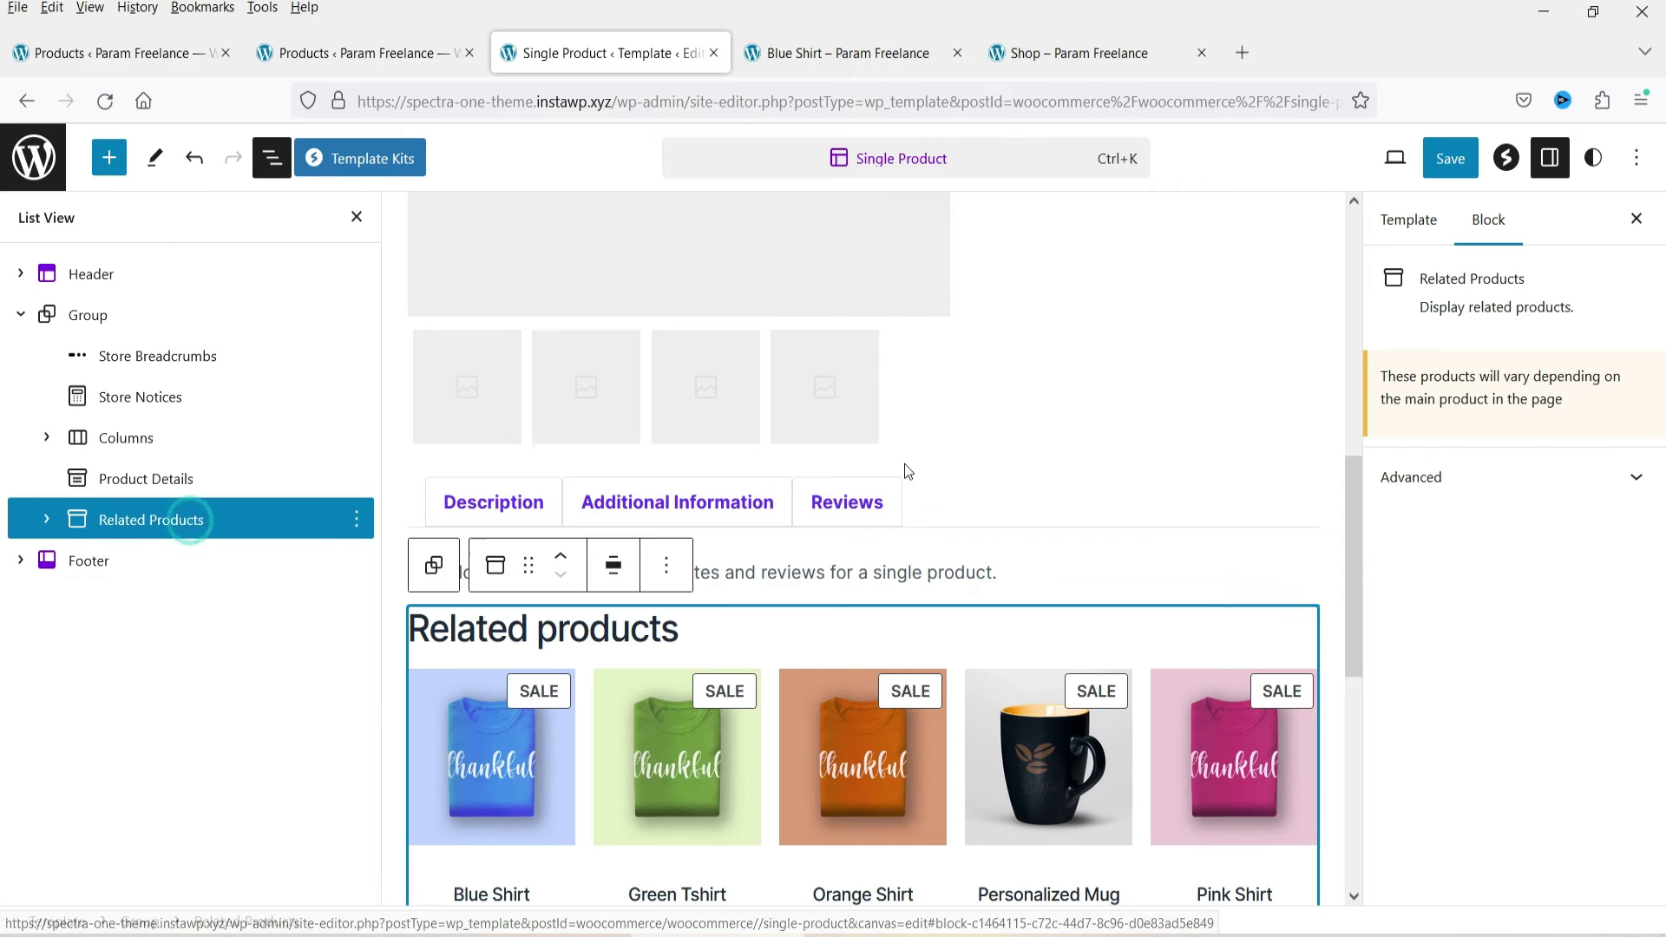
scroll(887, 477, down, 4)
scroll(650, 653, down, 2)
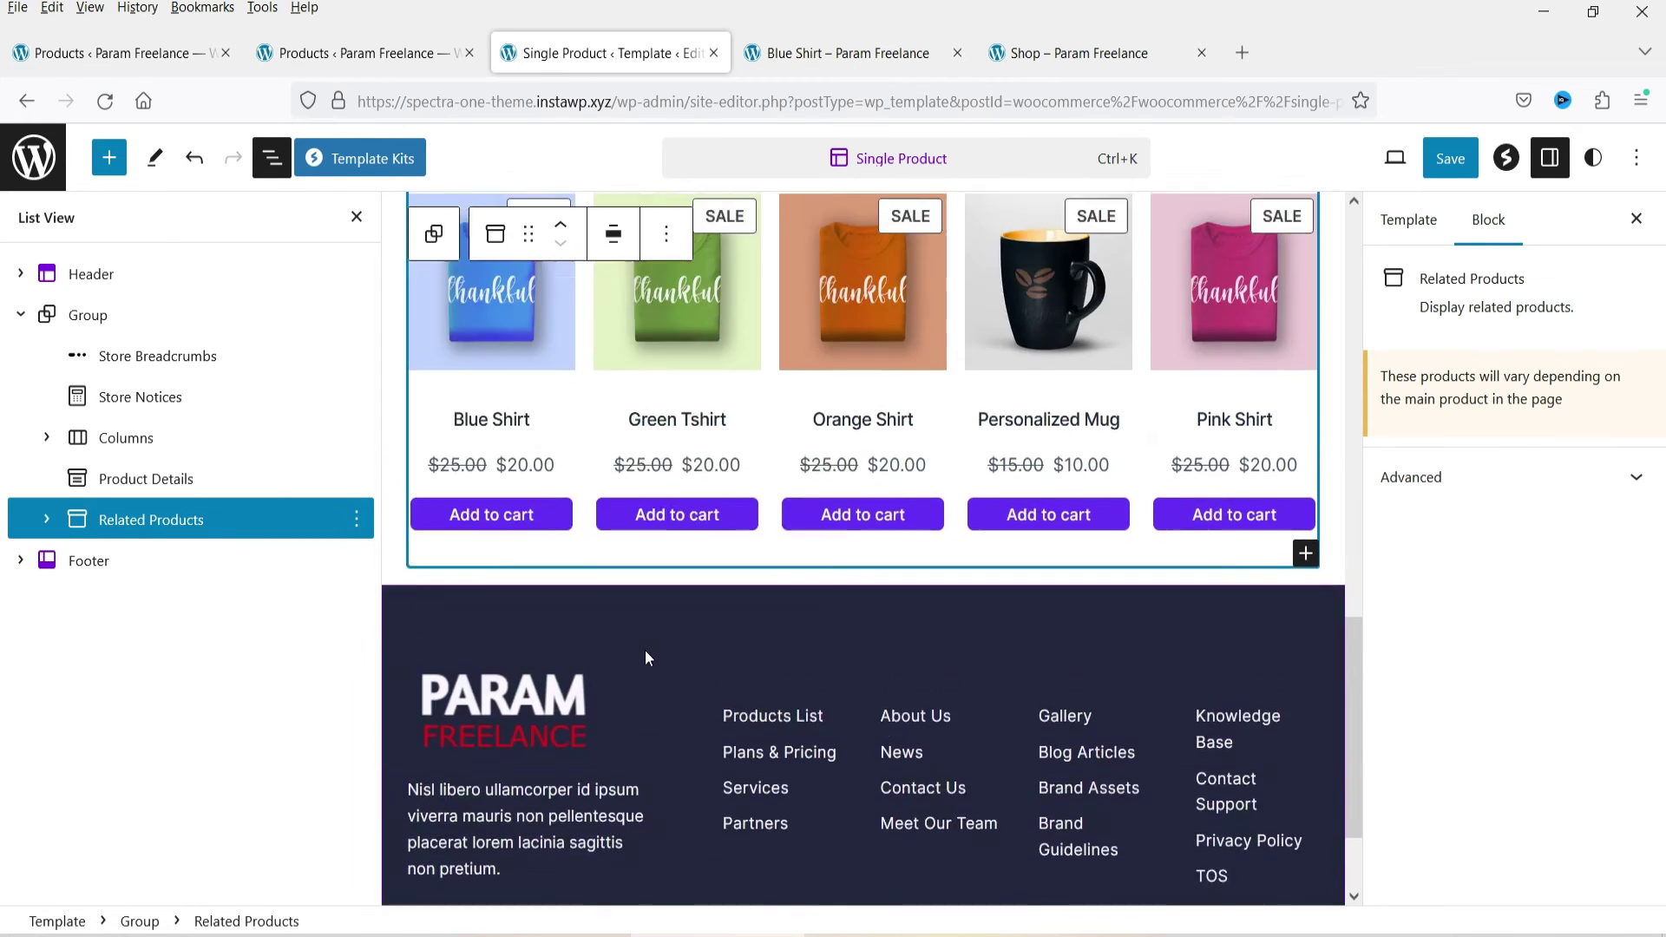
scroll(644, 650, up, 3)
Set the Related products heading's text color to custom dark green #295D0F and view its additional typography options.
click(531, 389)
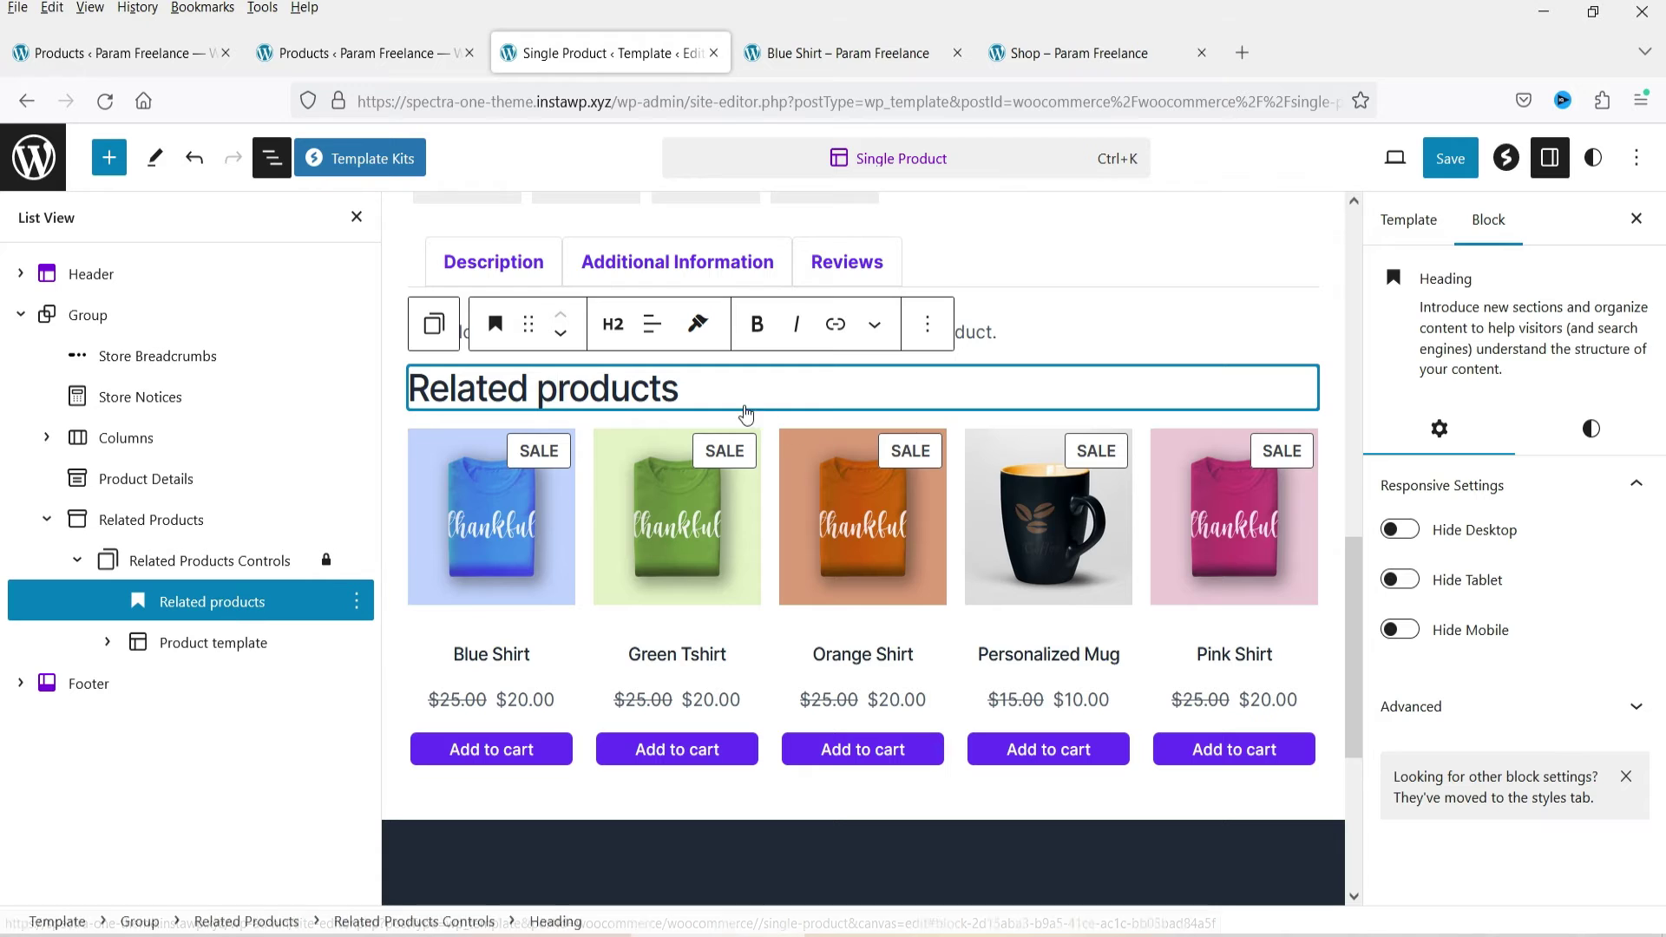
click(1591, 429)
click(1461, 536)
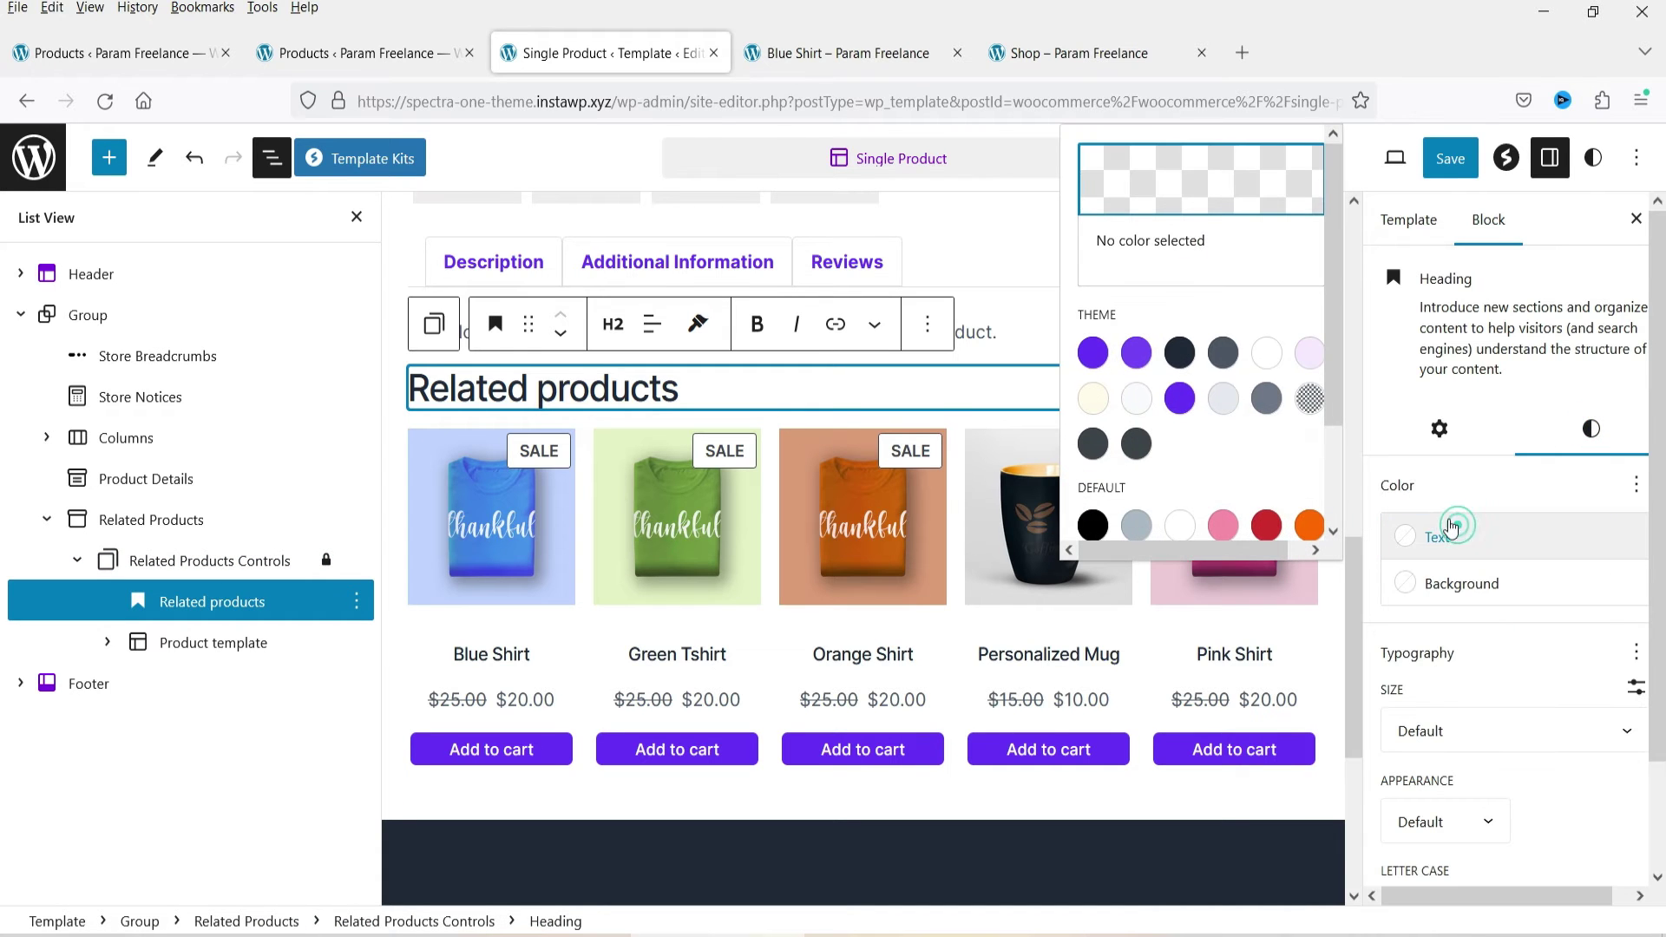
click(1211, 178)
click(881, 417)
drag(966, 193, 1002, 299)
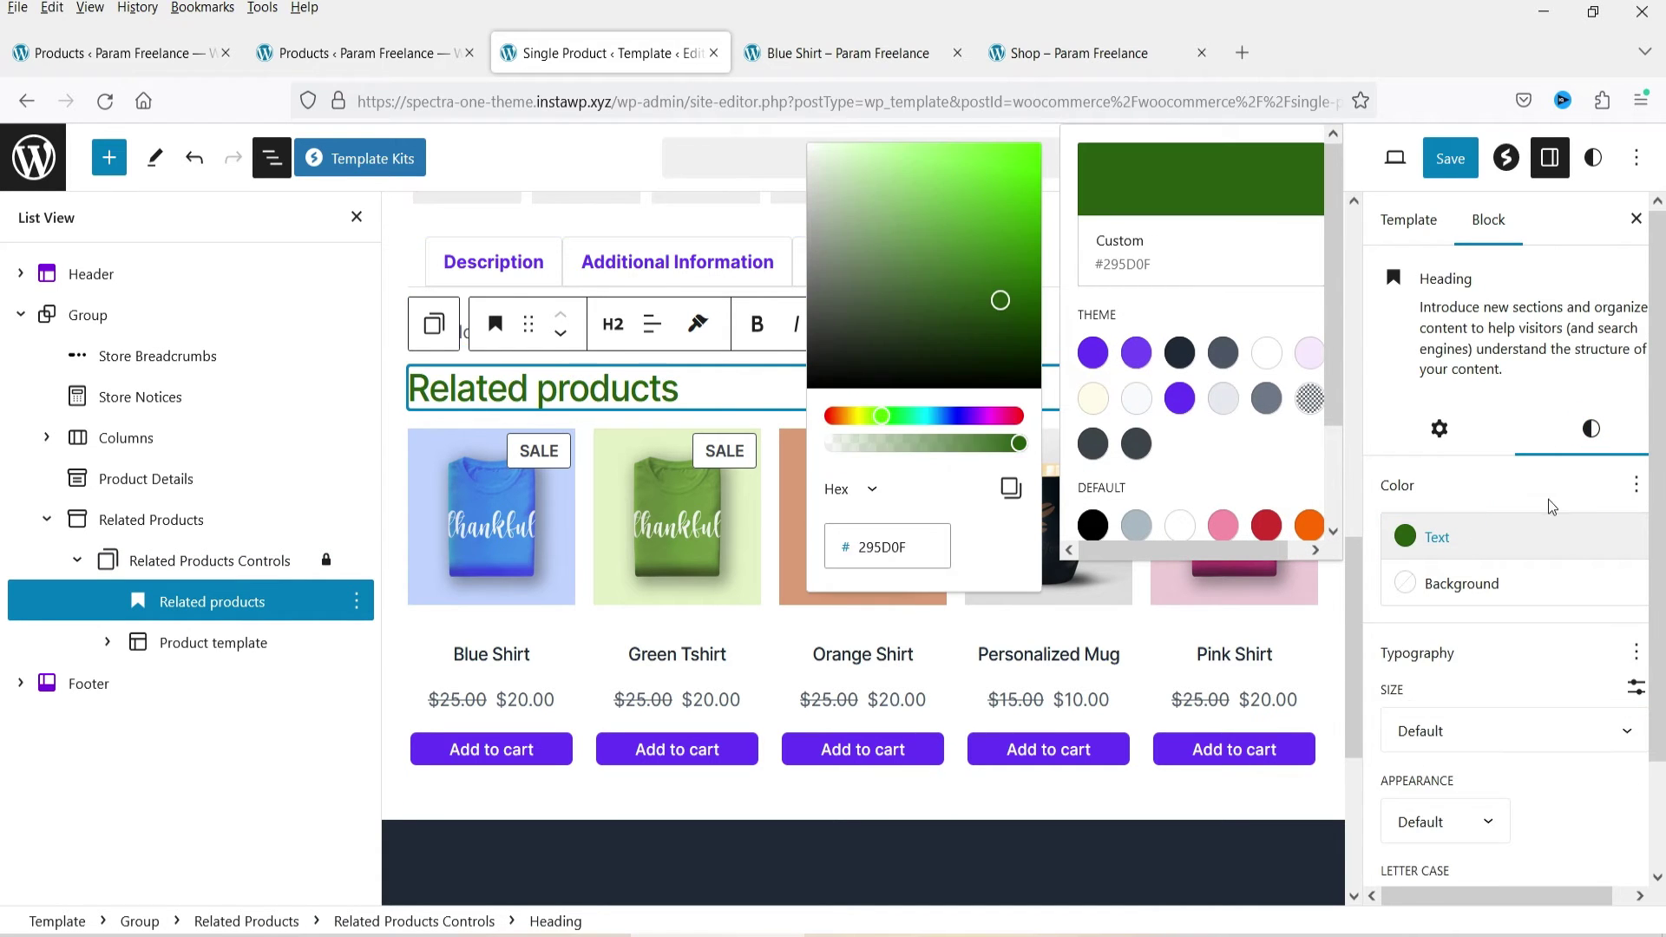
click(1509, 671)
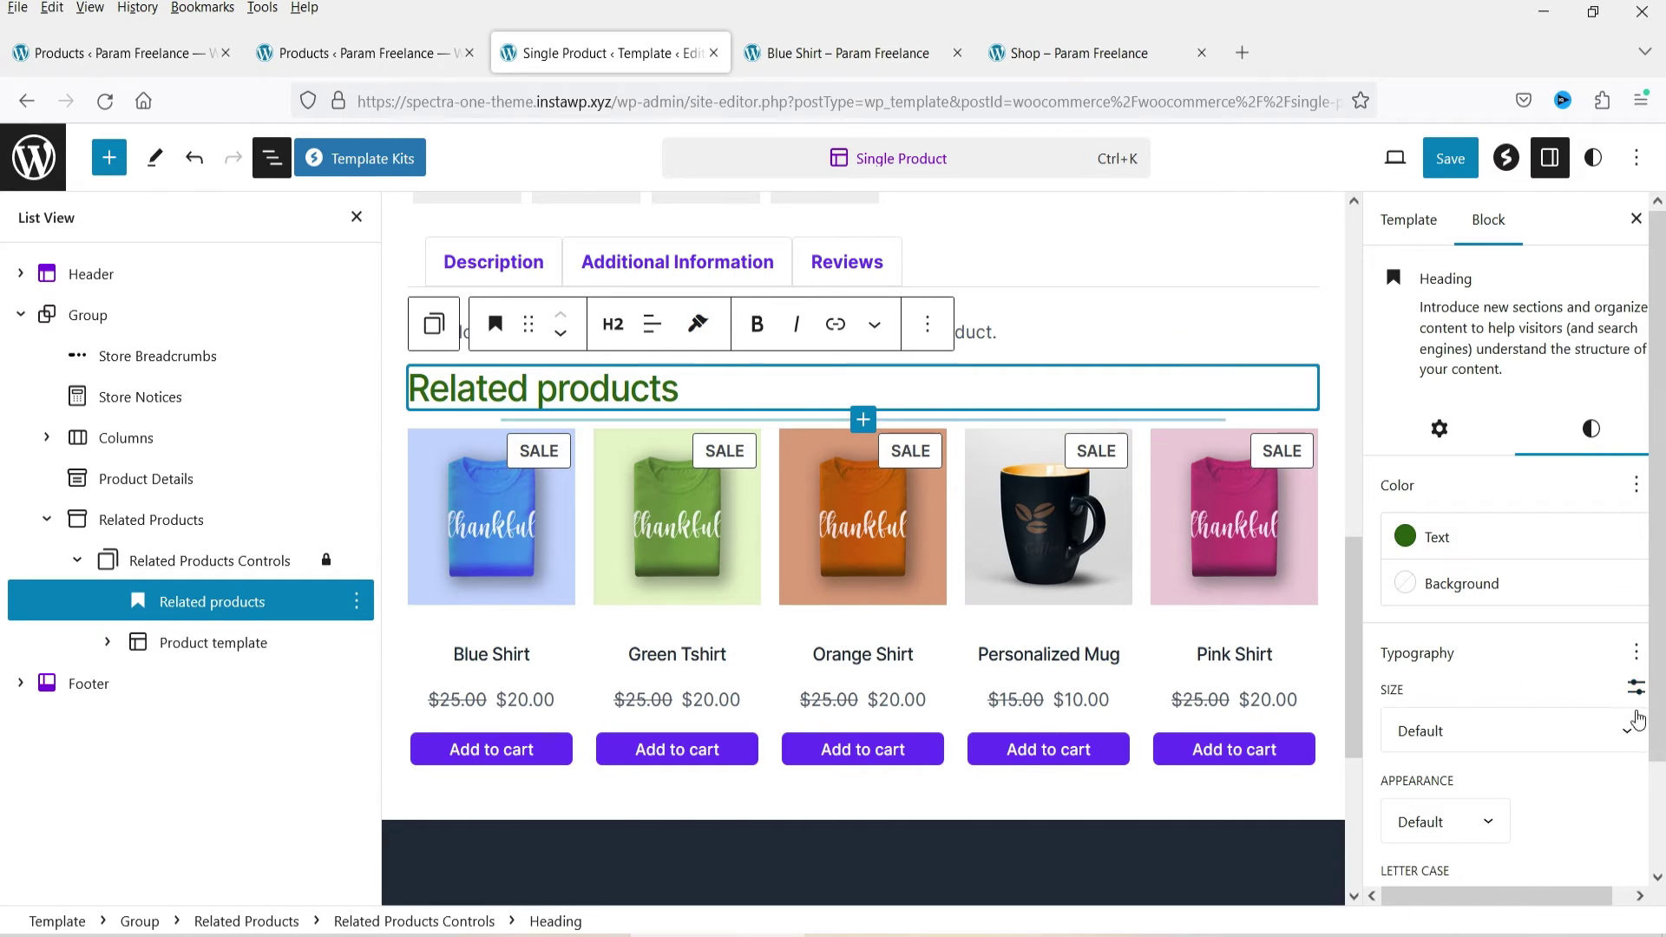
click(1635, 654)
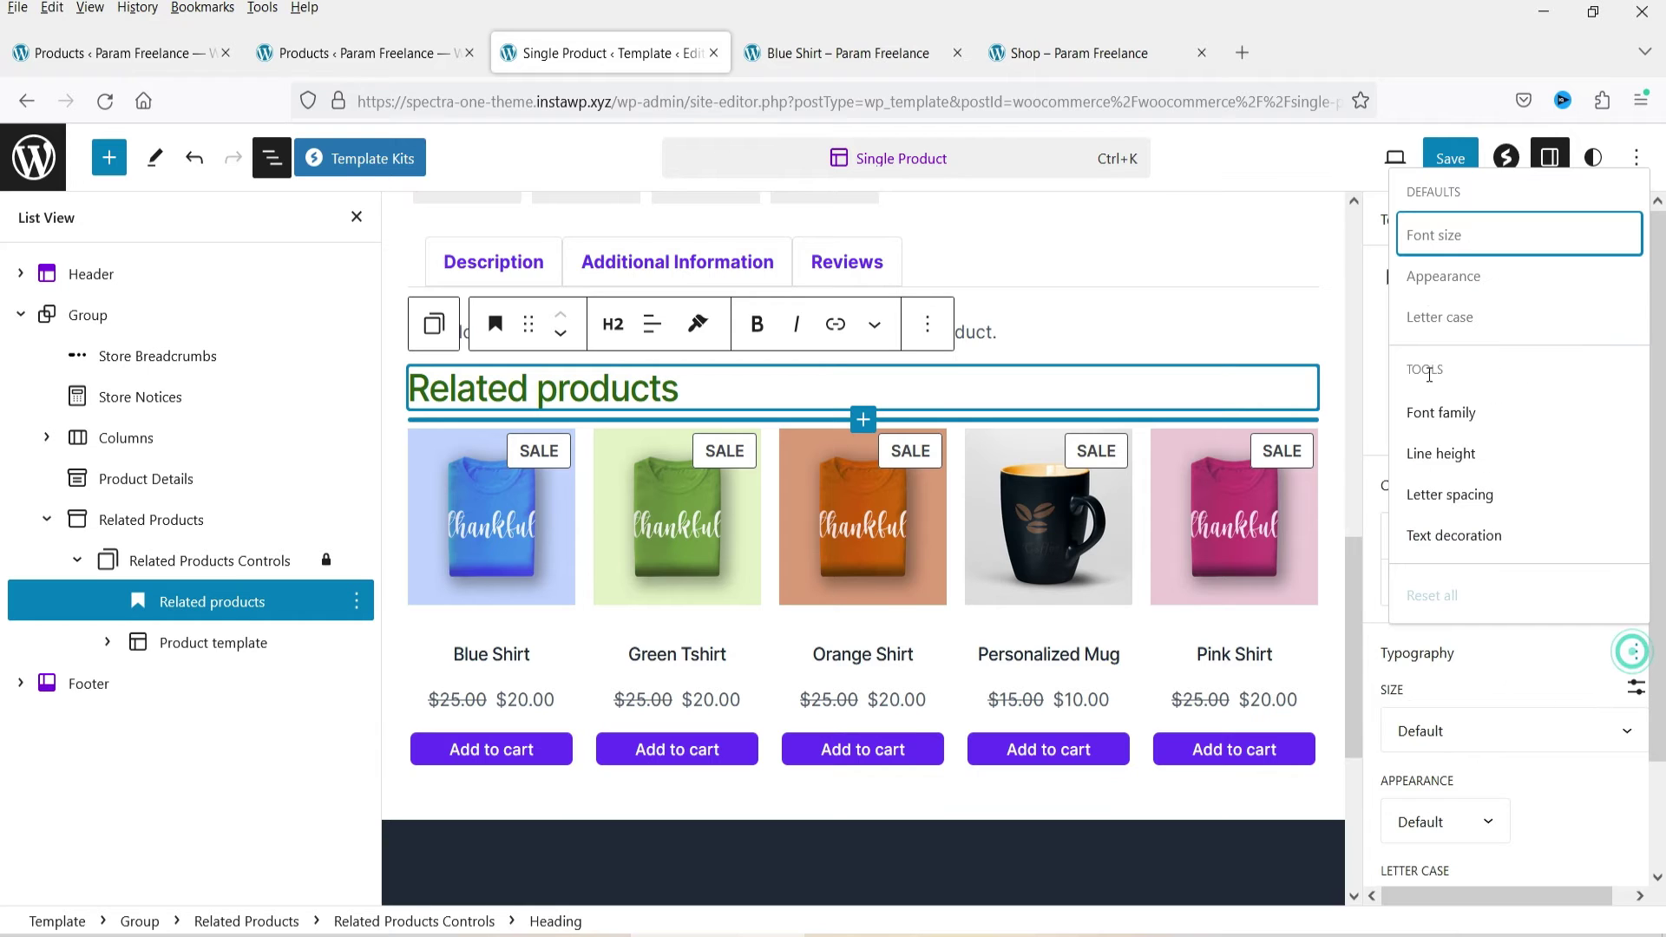
click(1458, 697)
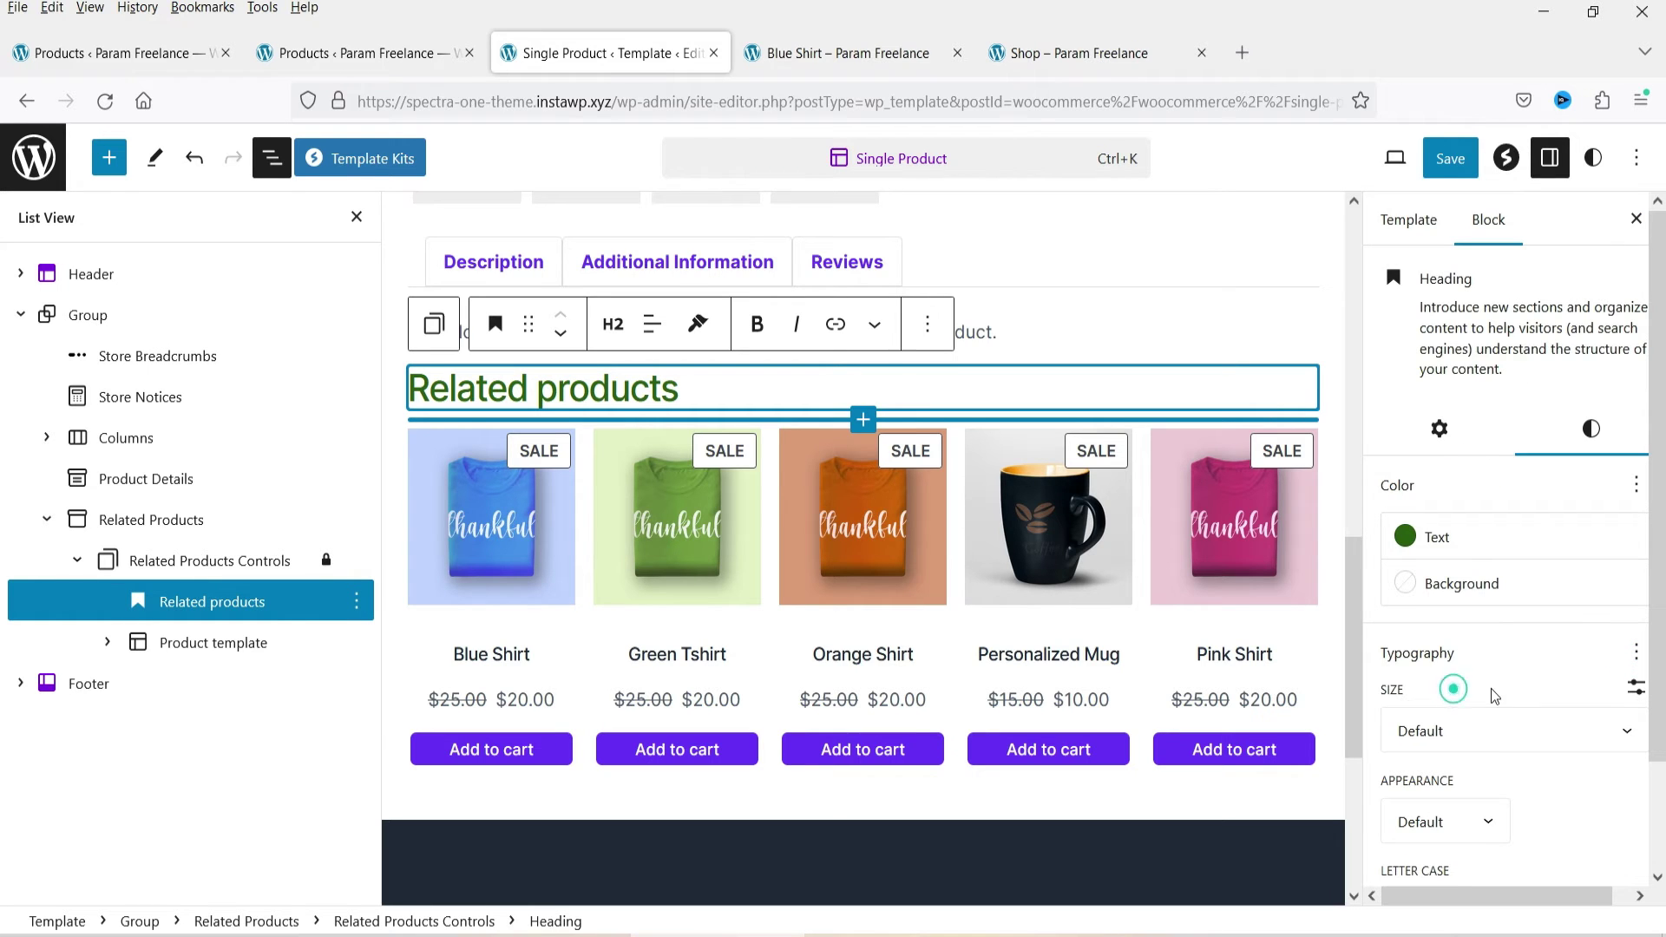
Select the Product template block and compare it with the related products section on the live Blue Shirt page.
click(216, 653)
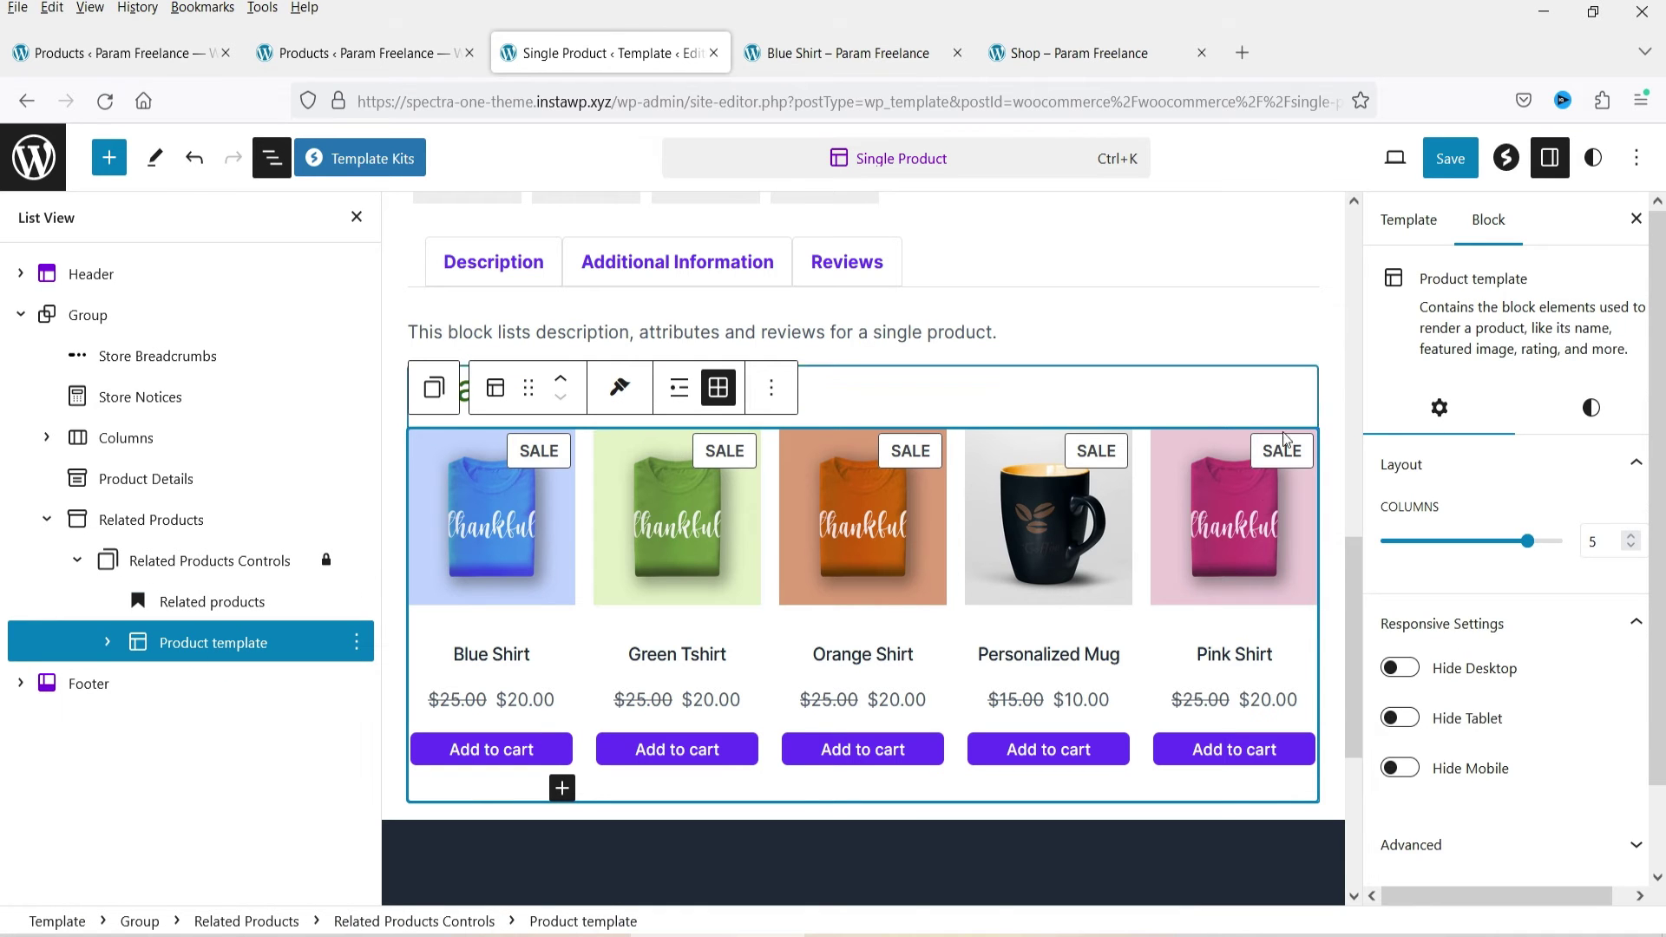
click(841, 69)
scroll(743, 510, down, 3)
scroll(611, 392, up, 2)
scroll(611, 392, down, 5)
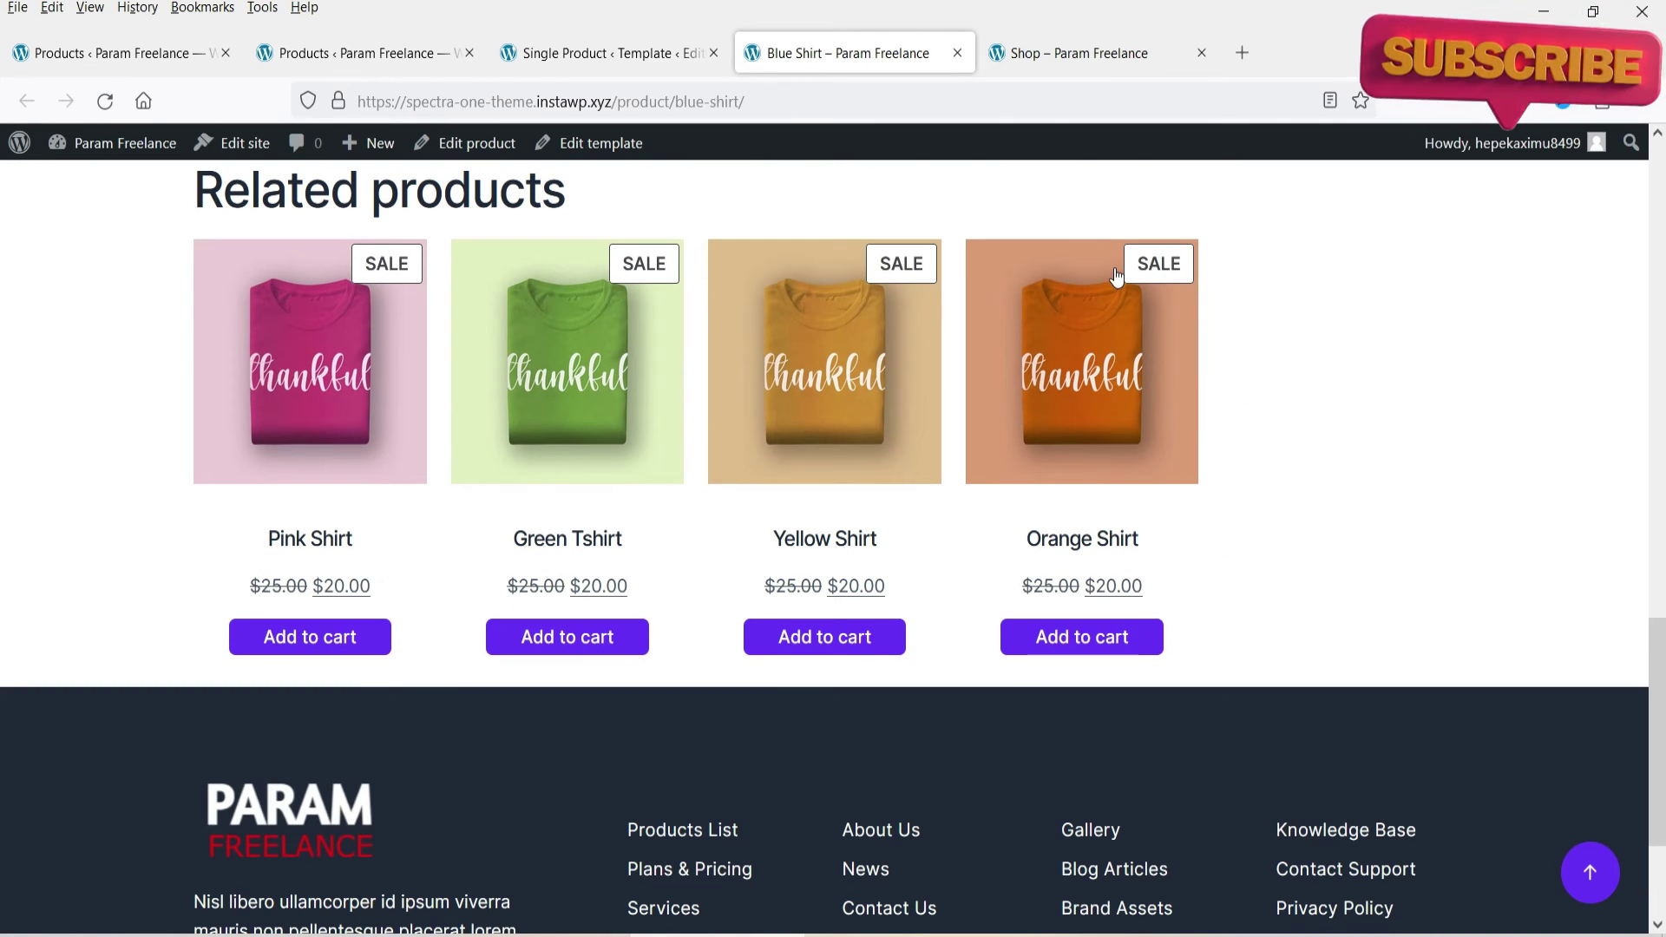
click(594, 57)
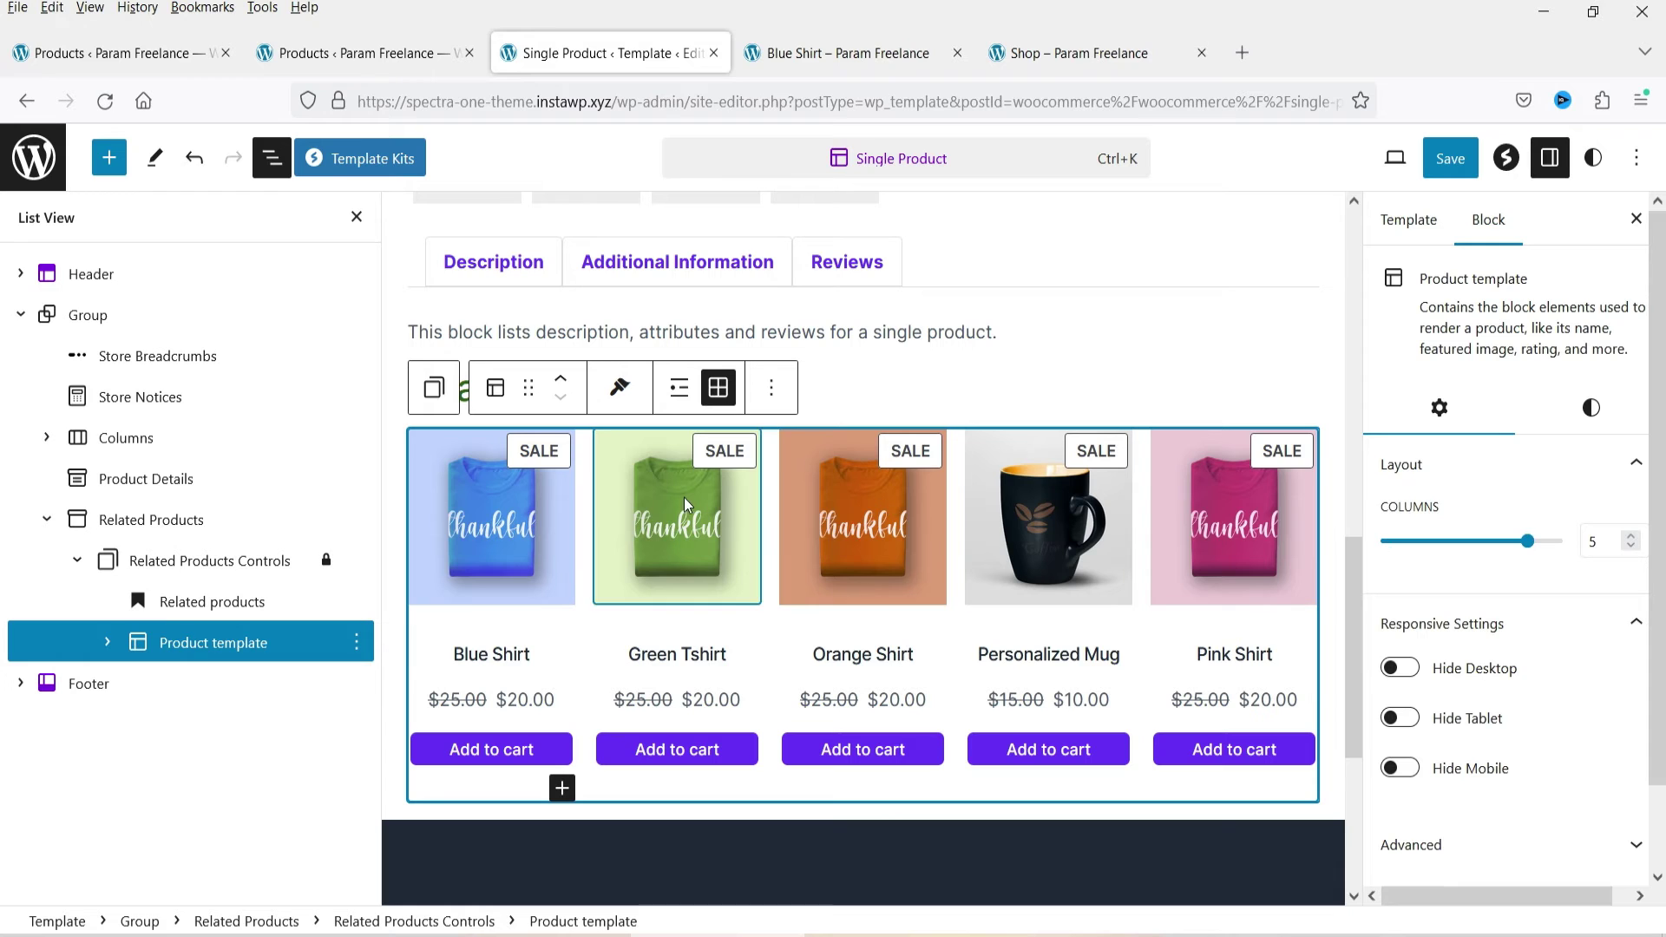
Set the Product template layout of the related products to 3 columns and review the grid.
click(1630, 549)
click(1631, 549)
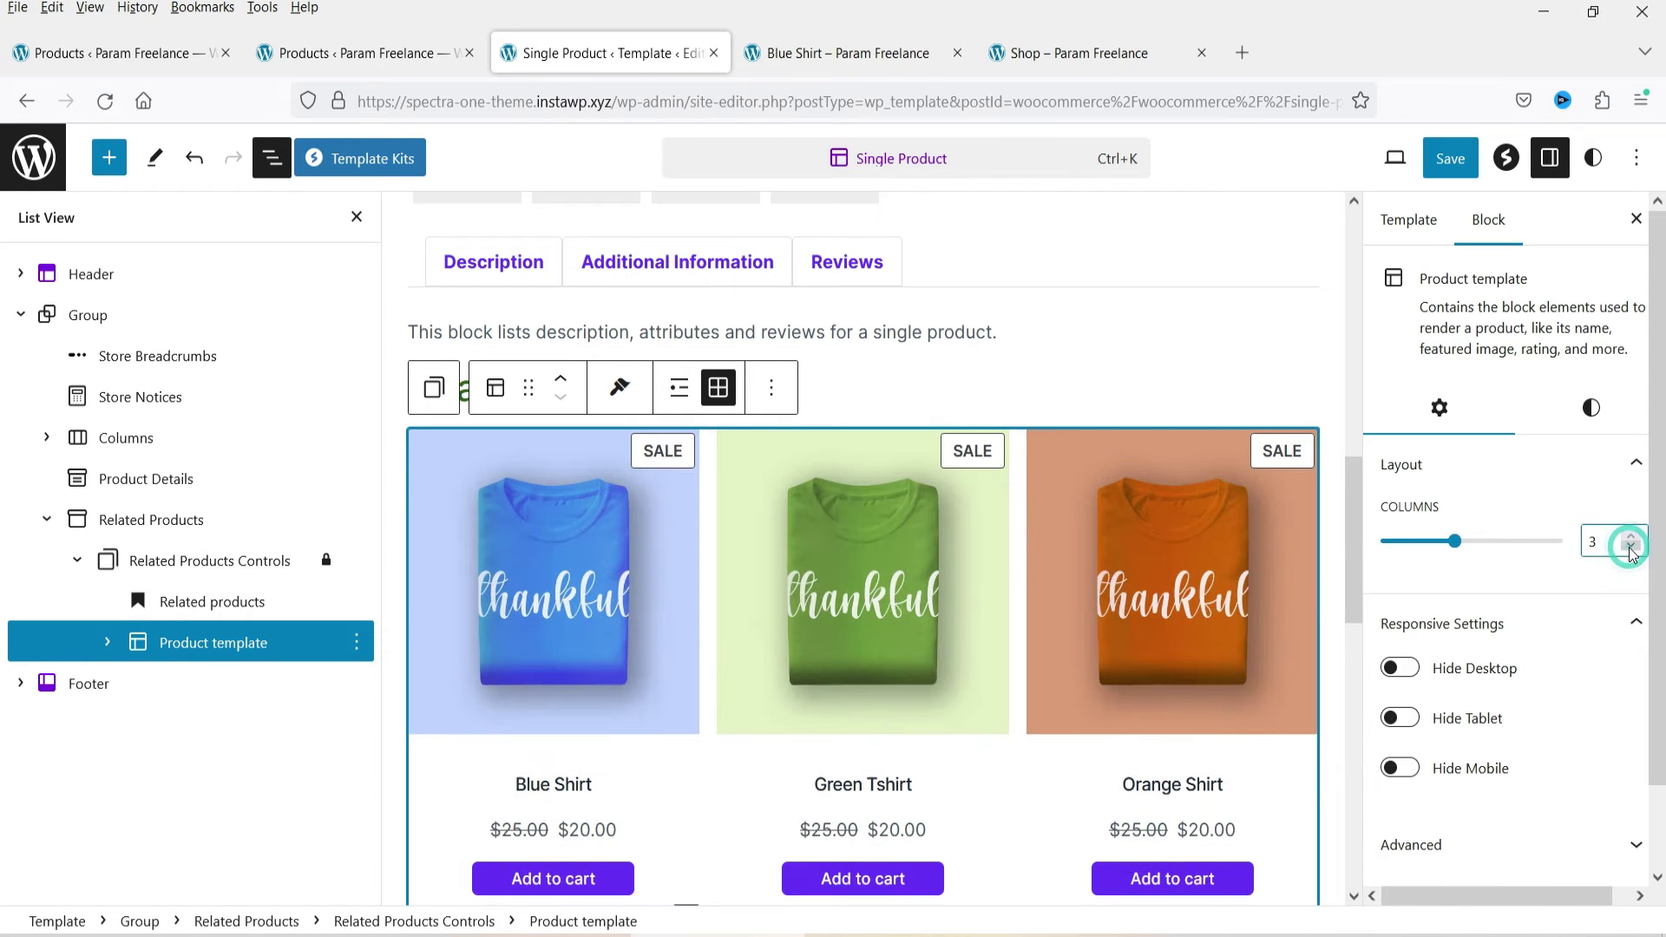
scroll(1588, 555, down, 1)
scroll(894, 554, down, 7)
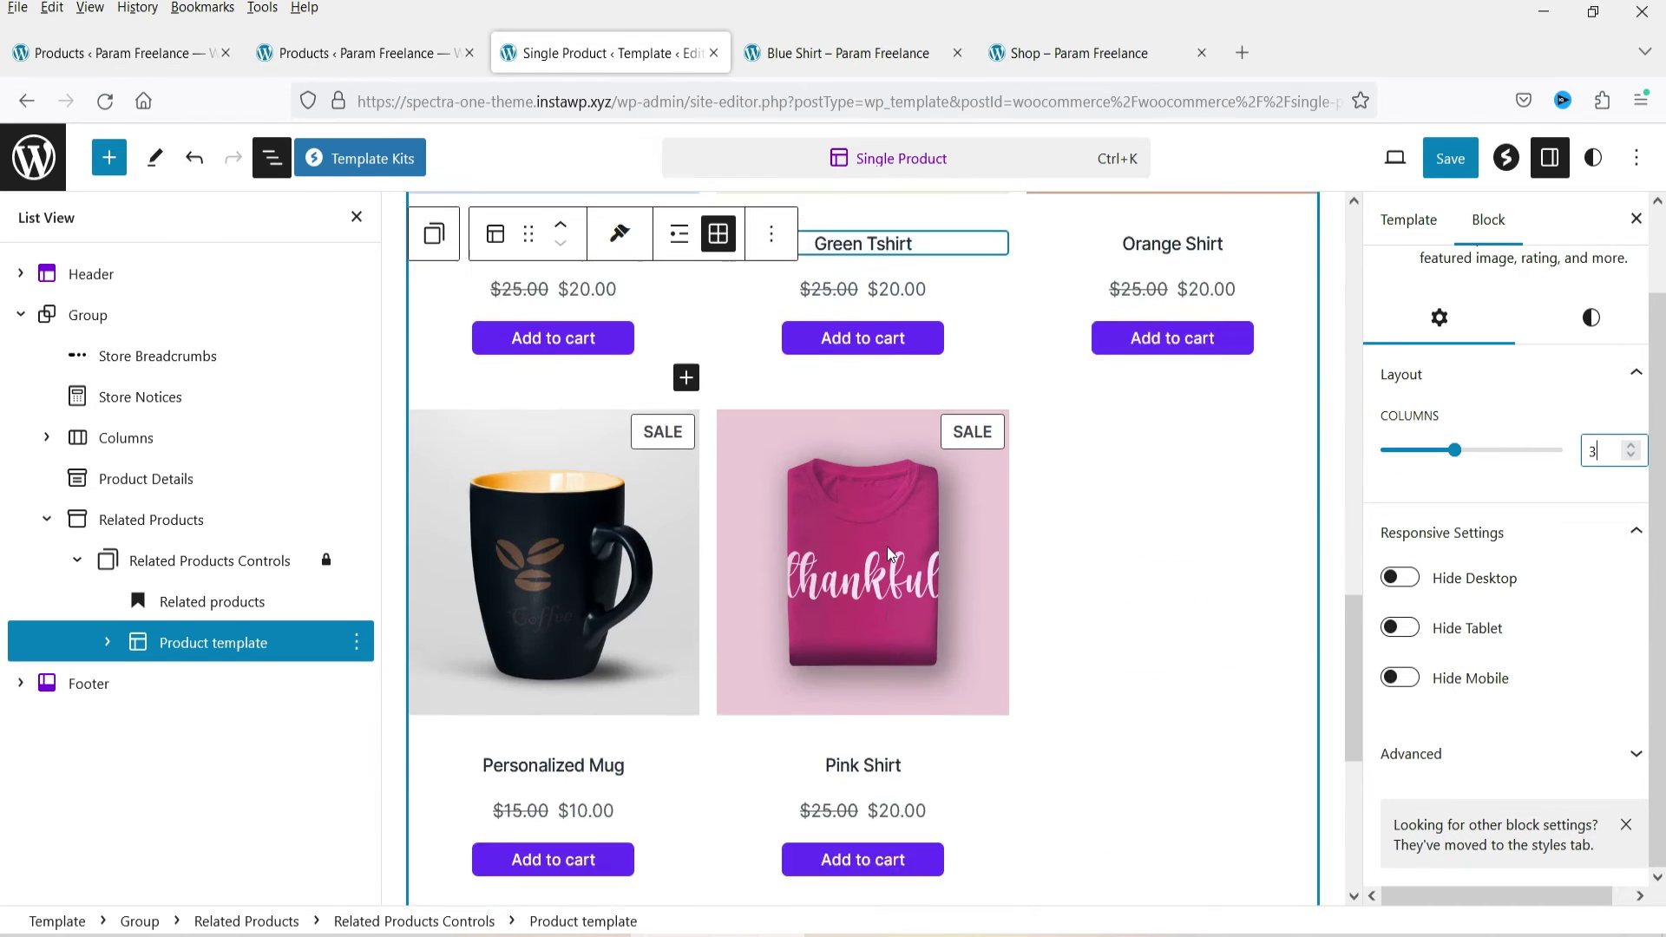
Inspect the Product template's advanced and style settings and expand it to show its inner blocks.
click(1620, 773)
scroll(1605, 660, down, 3)
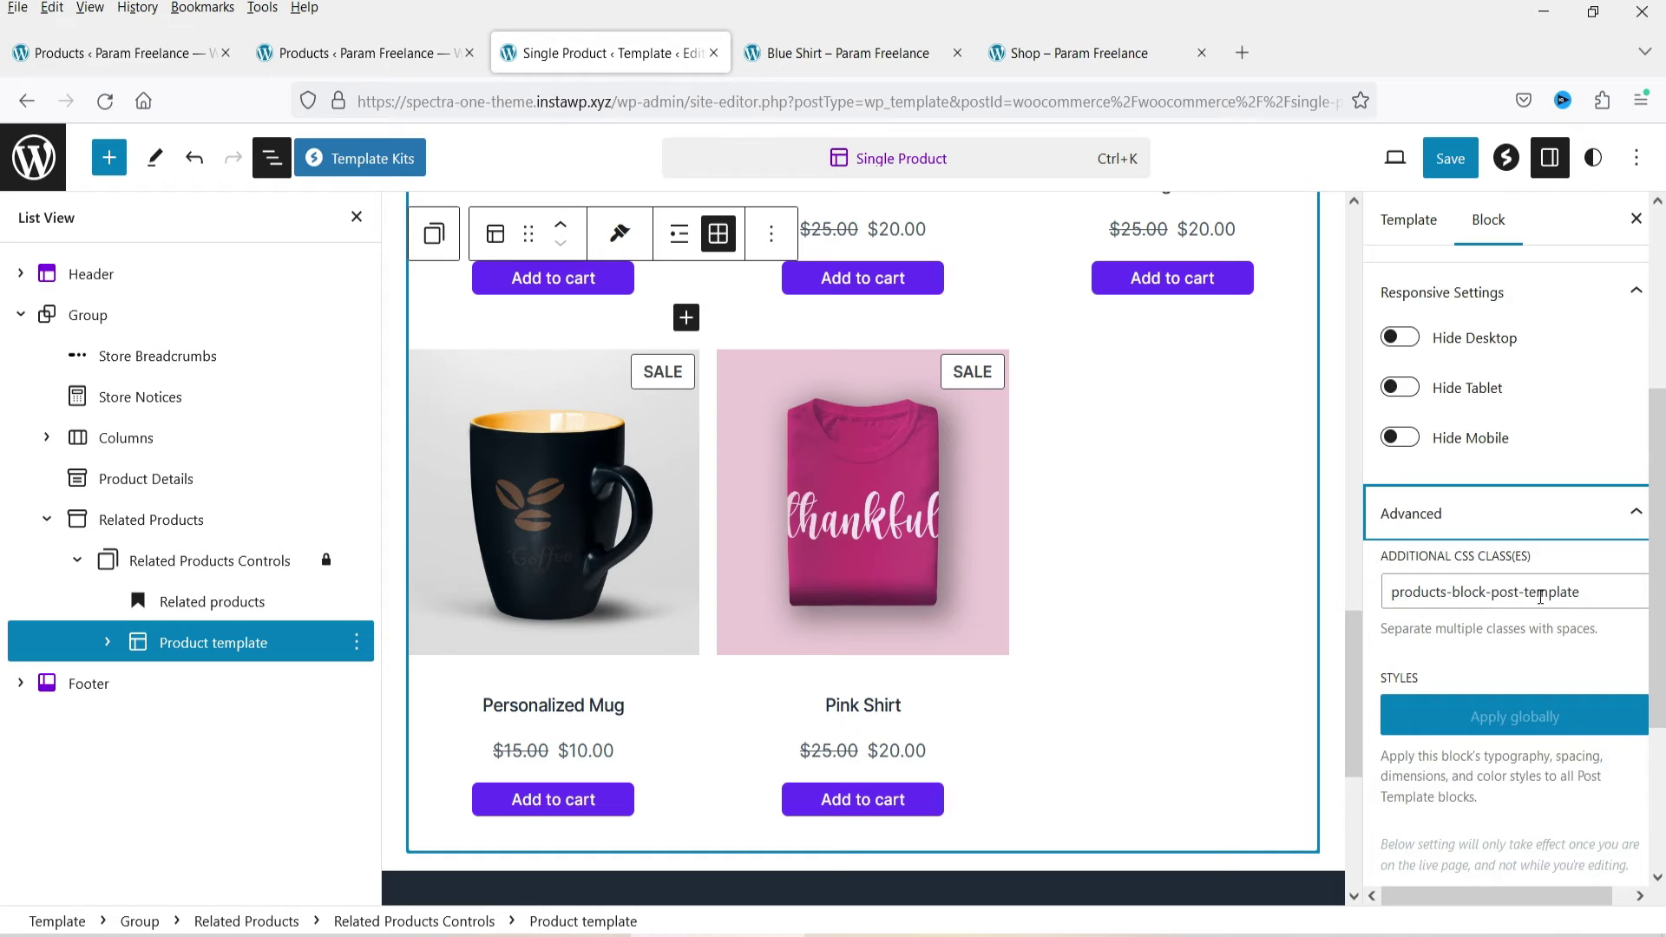
click(1591, 409)
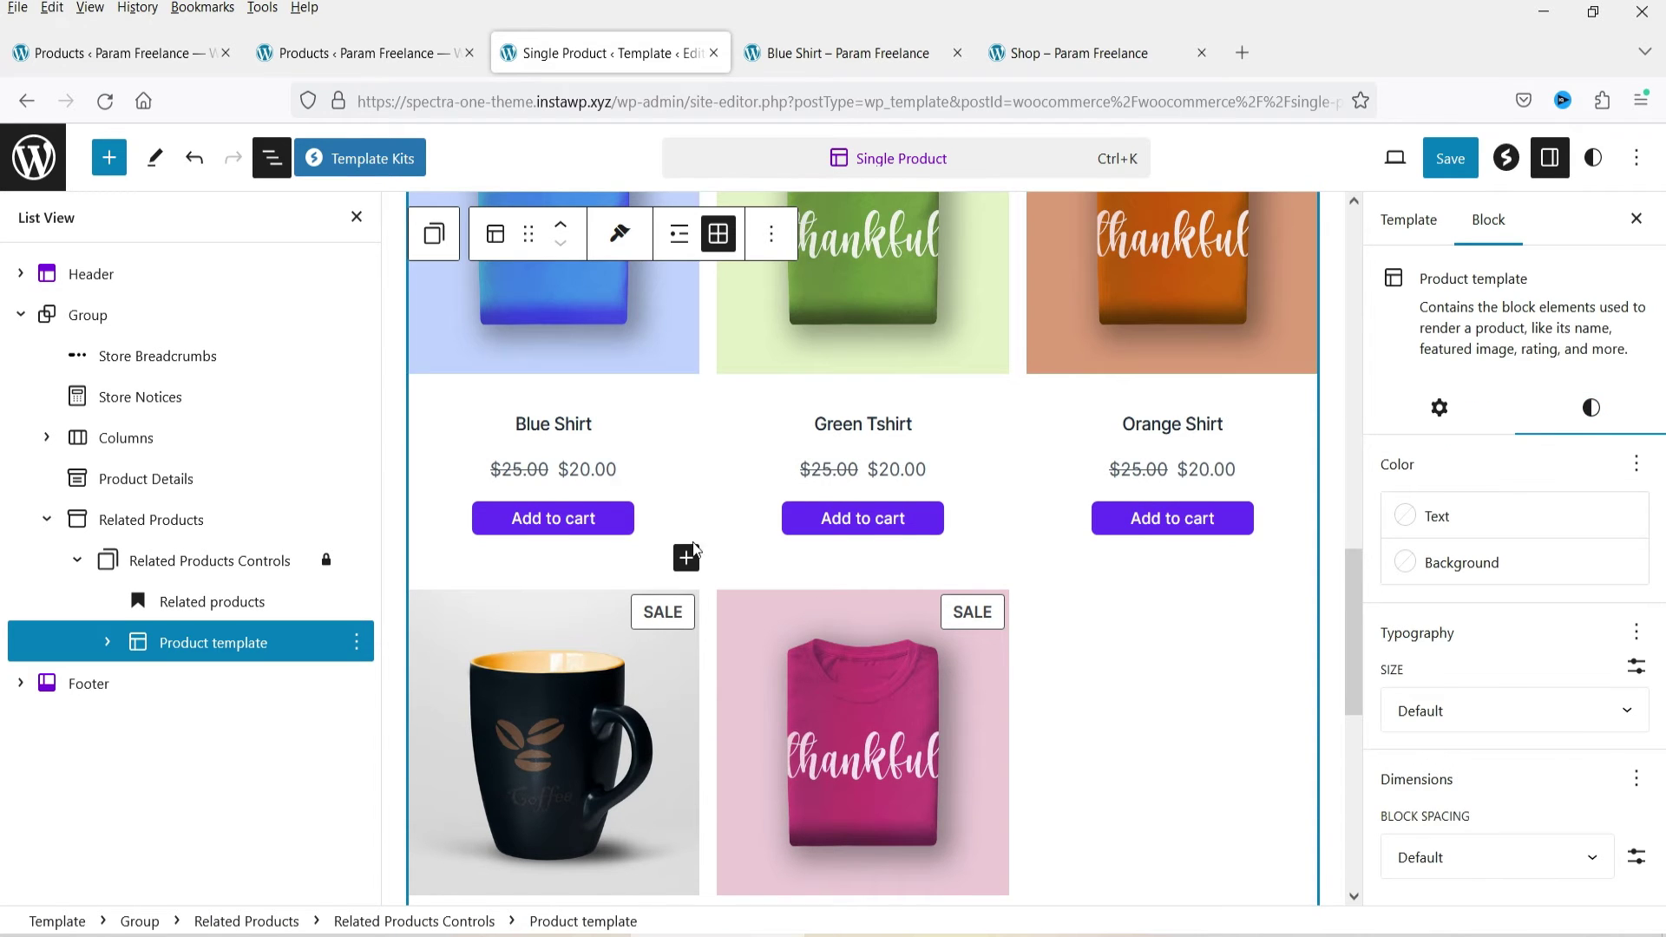
click(107, 644)
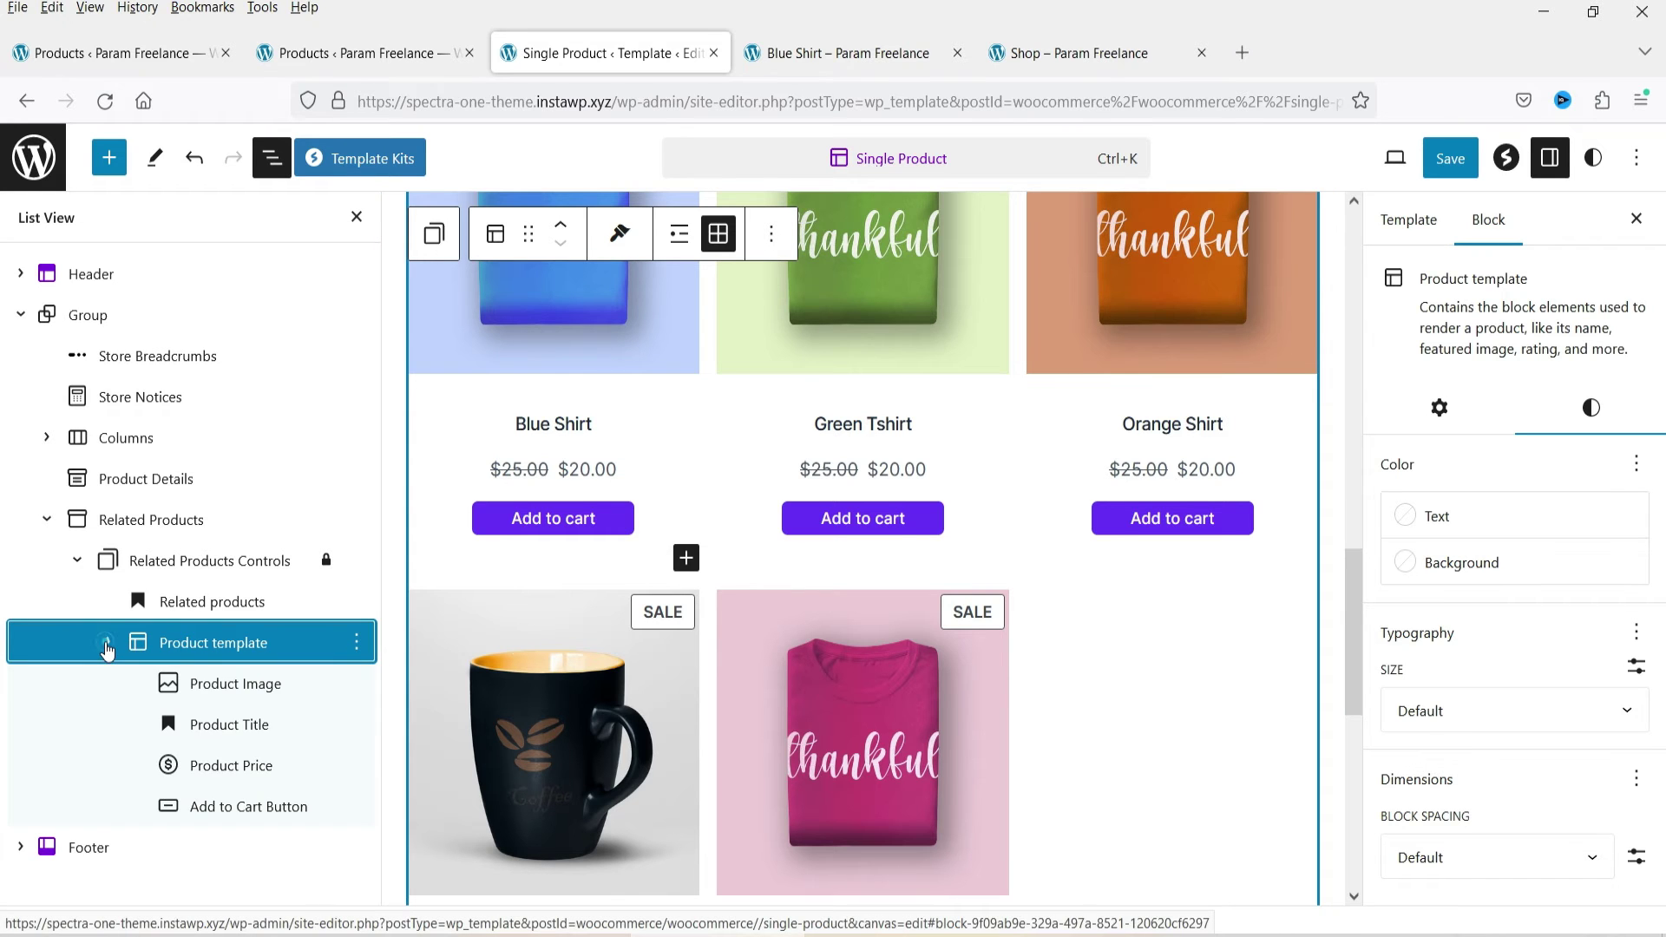
Delete the Add to Cart Button block from the related products' Product template and review the grid.
scroll(660, 512, down, 3)
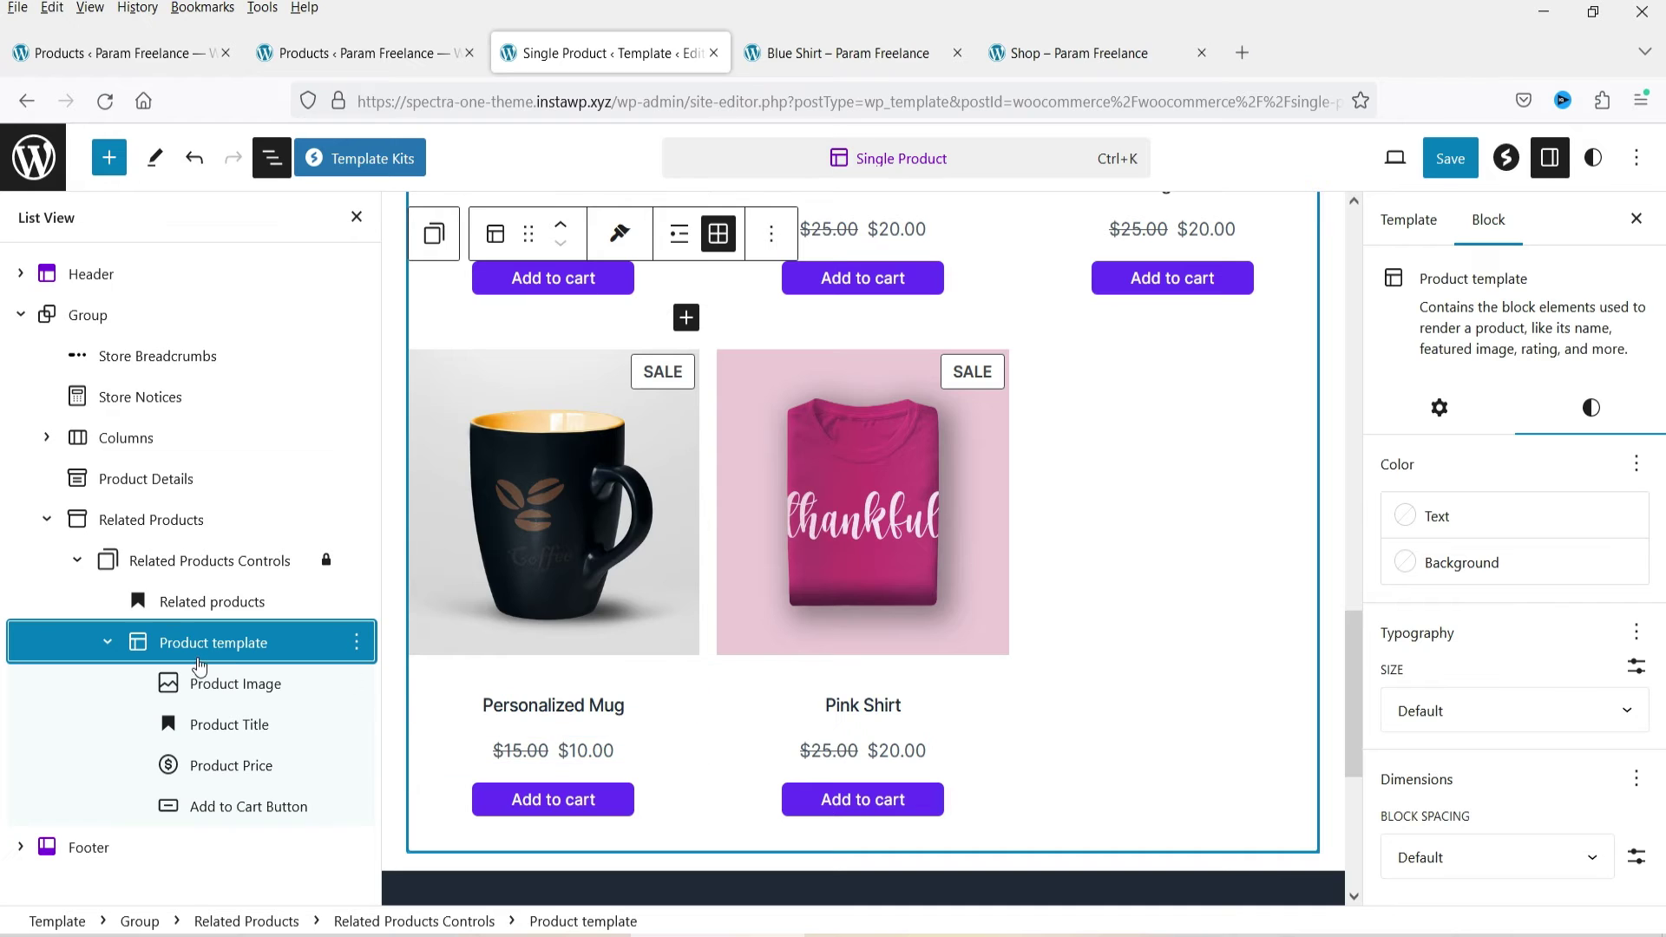
scroll(565, 590, down, 2)
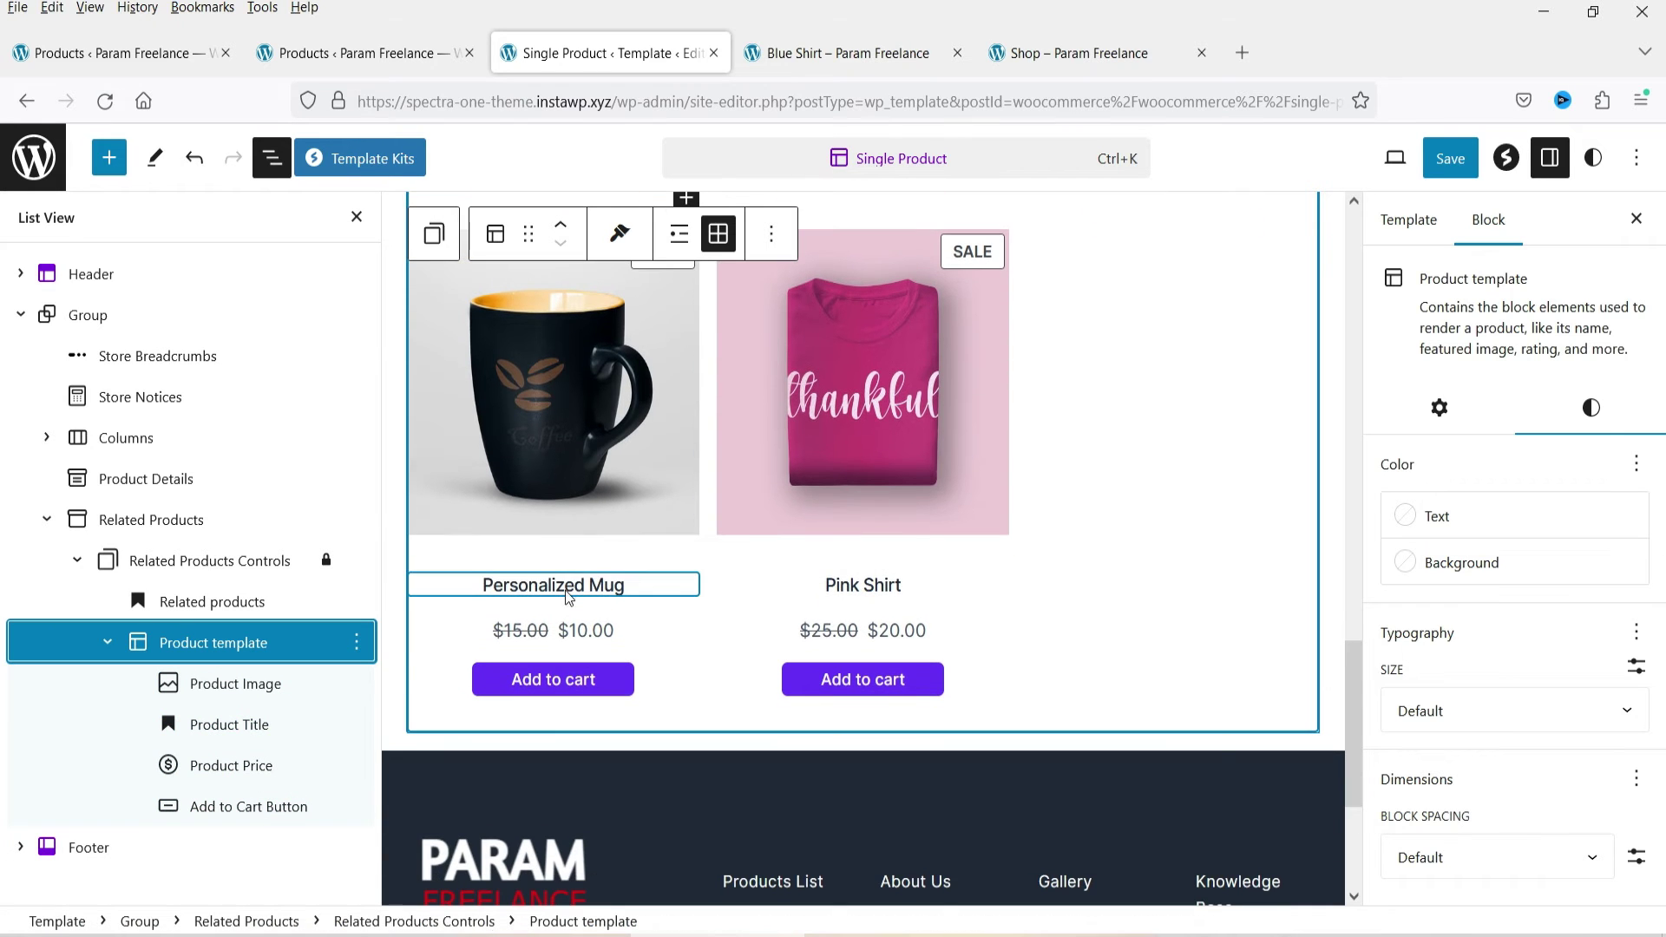
click(358, 806)
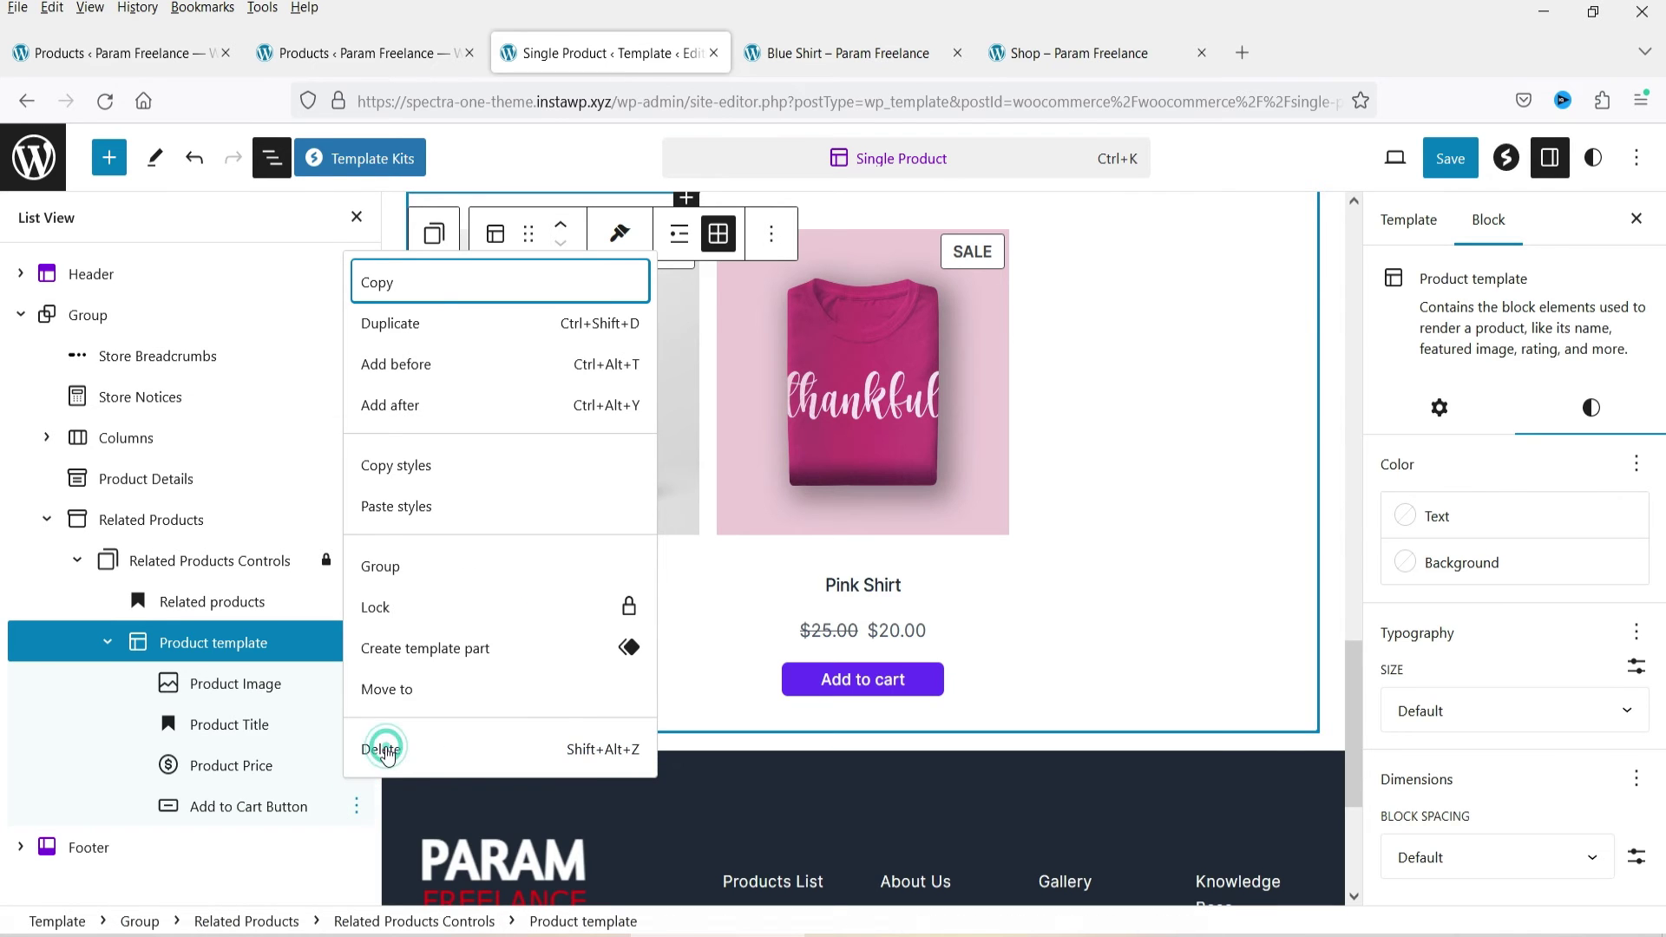
click(388, 751)
scroll(821, 430, up, 3)
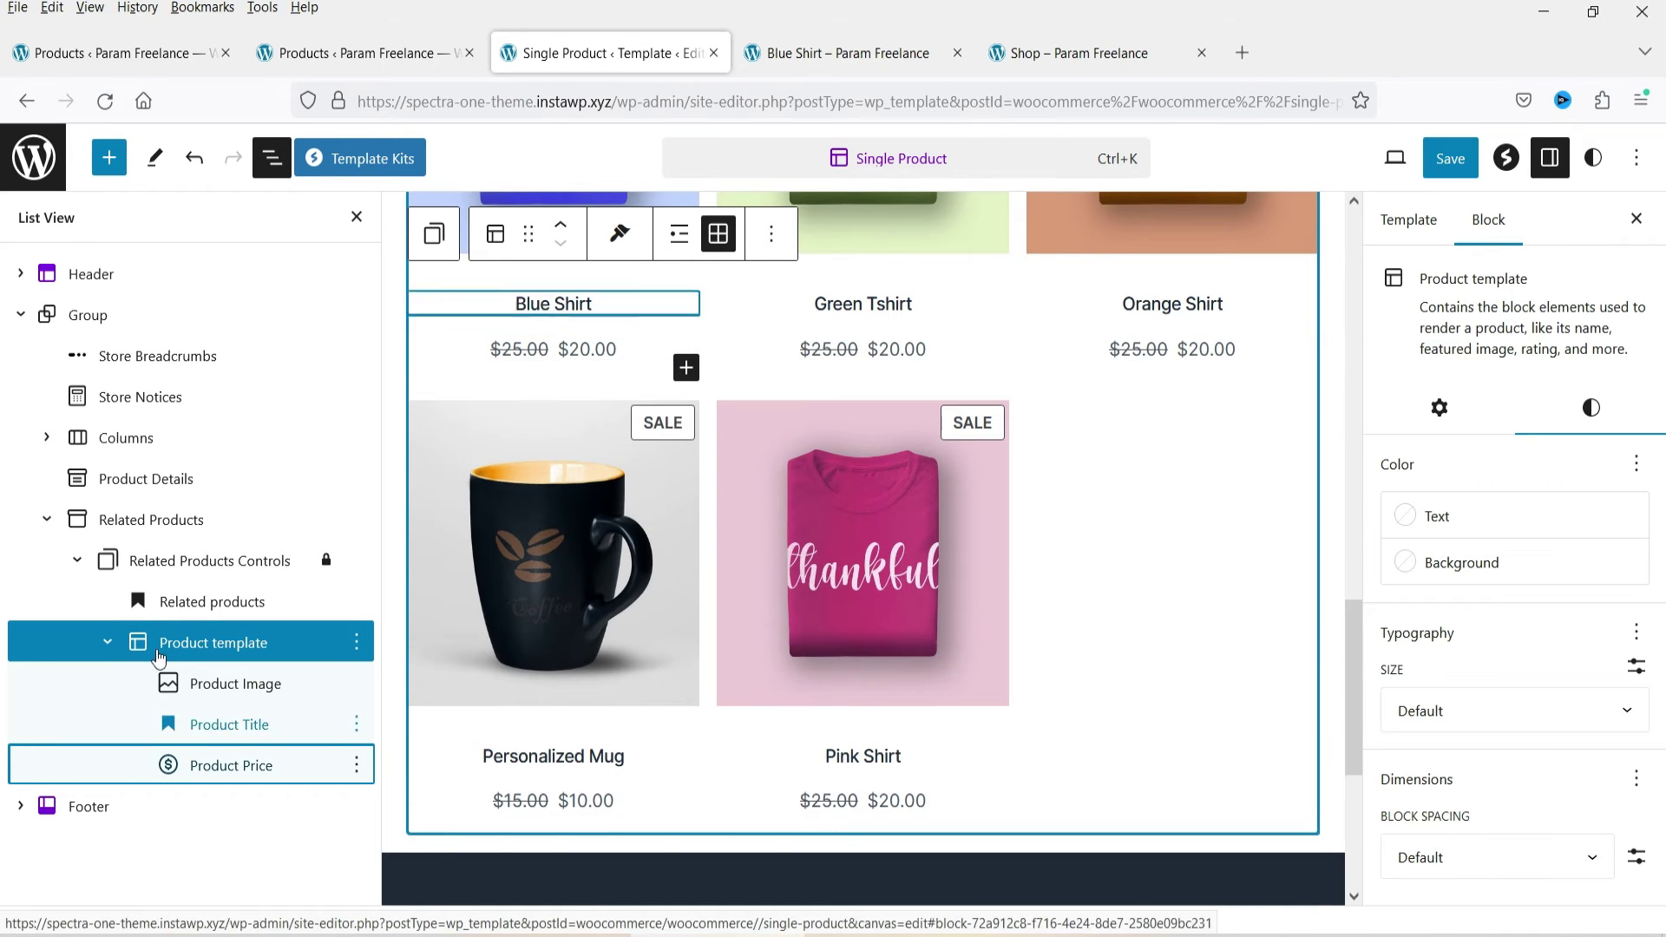
scroll(840, 455, up, 3)
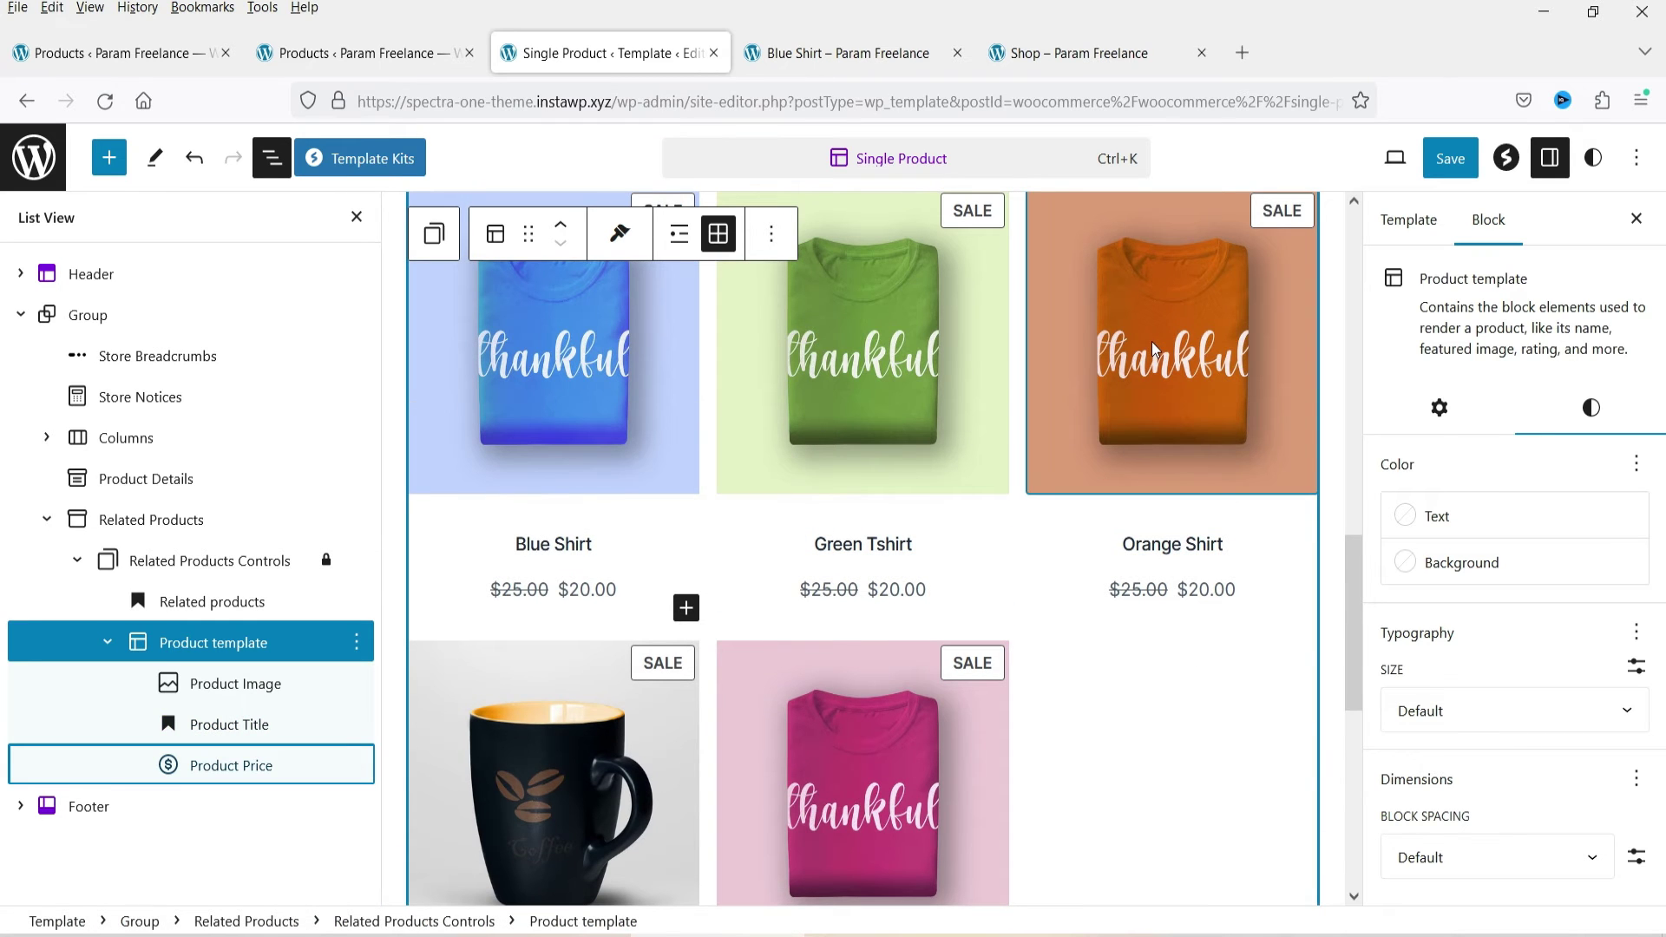
Try green for the related products' Product Title text, then set it to custom dark red #6D0A1B.
click(254, 727)
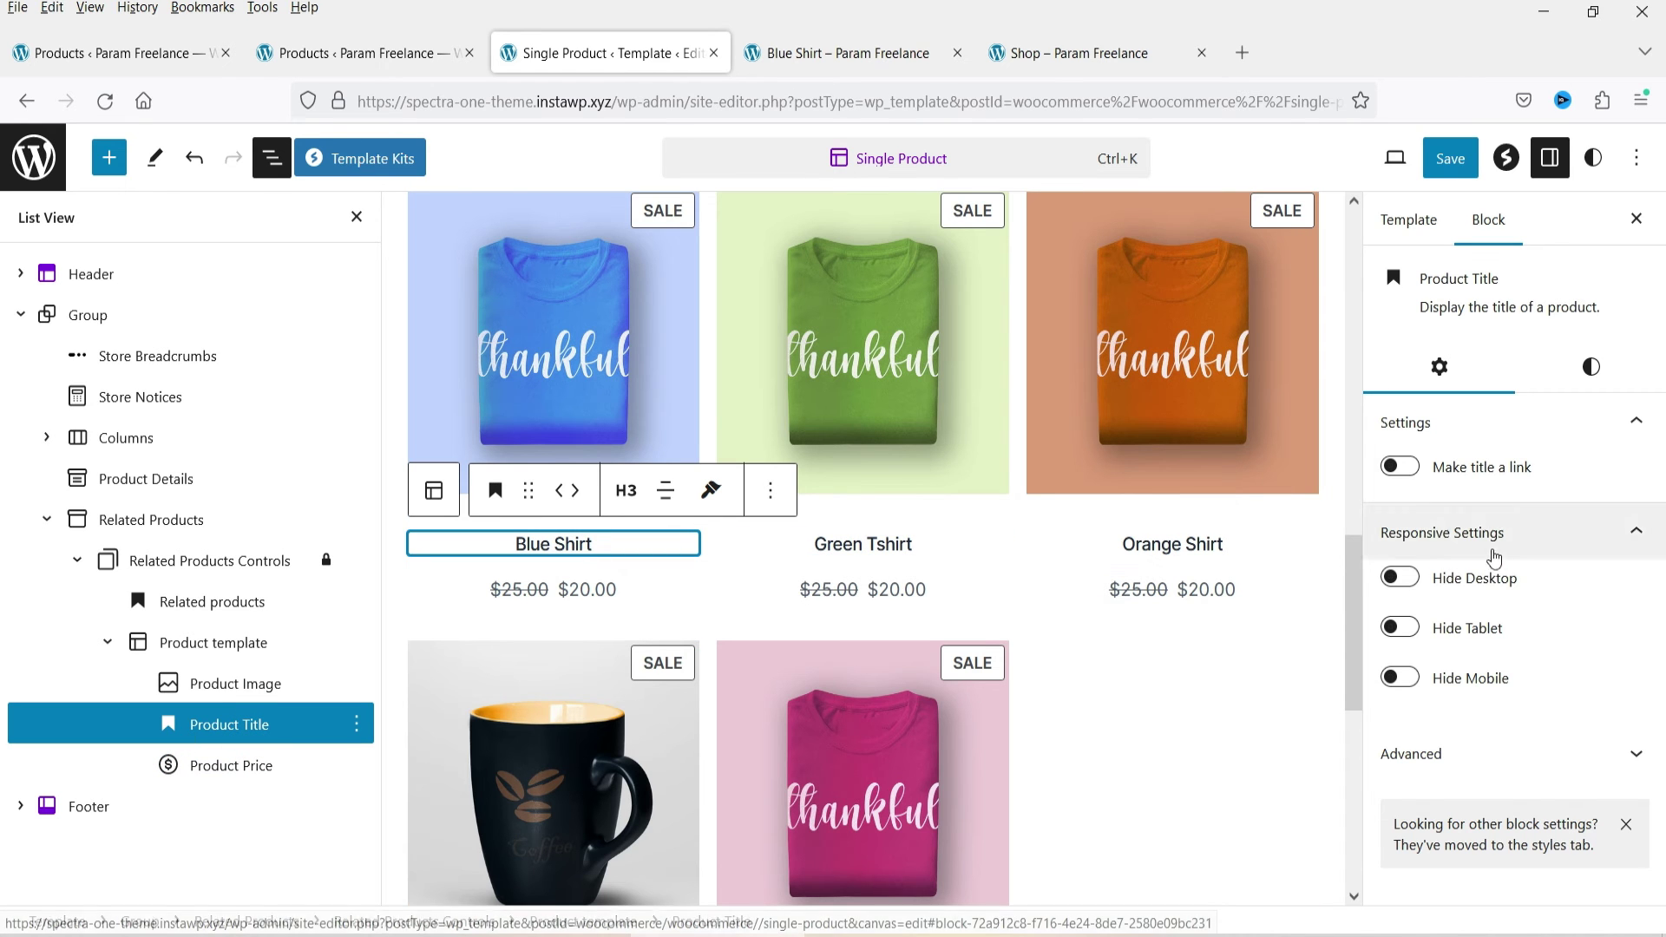
click(1591, 366)
click(1414, 478)
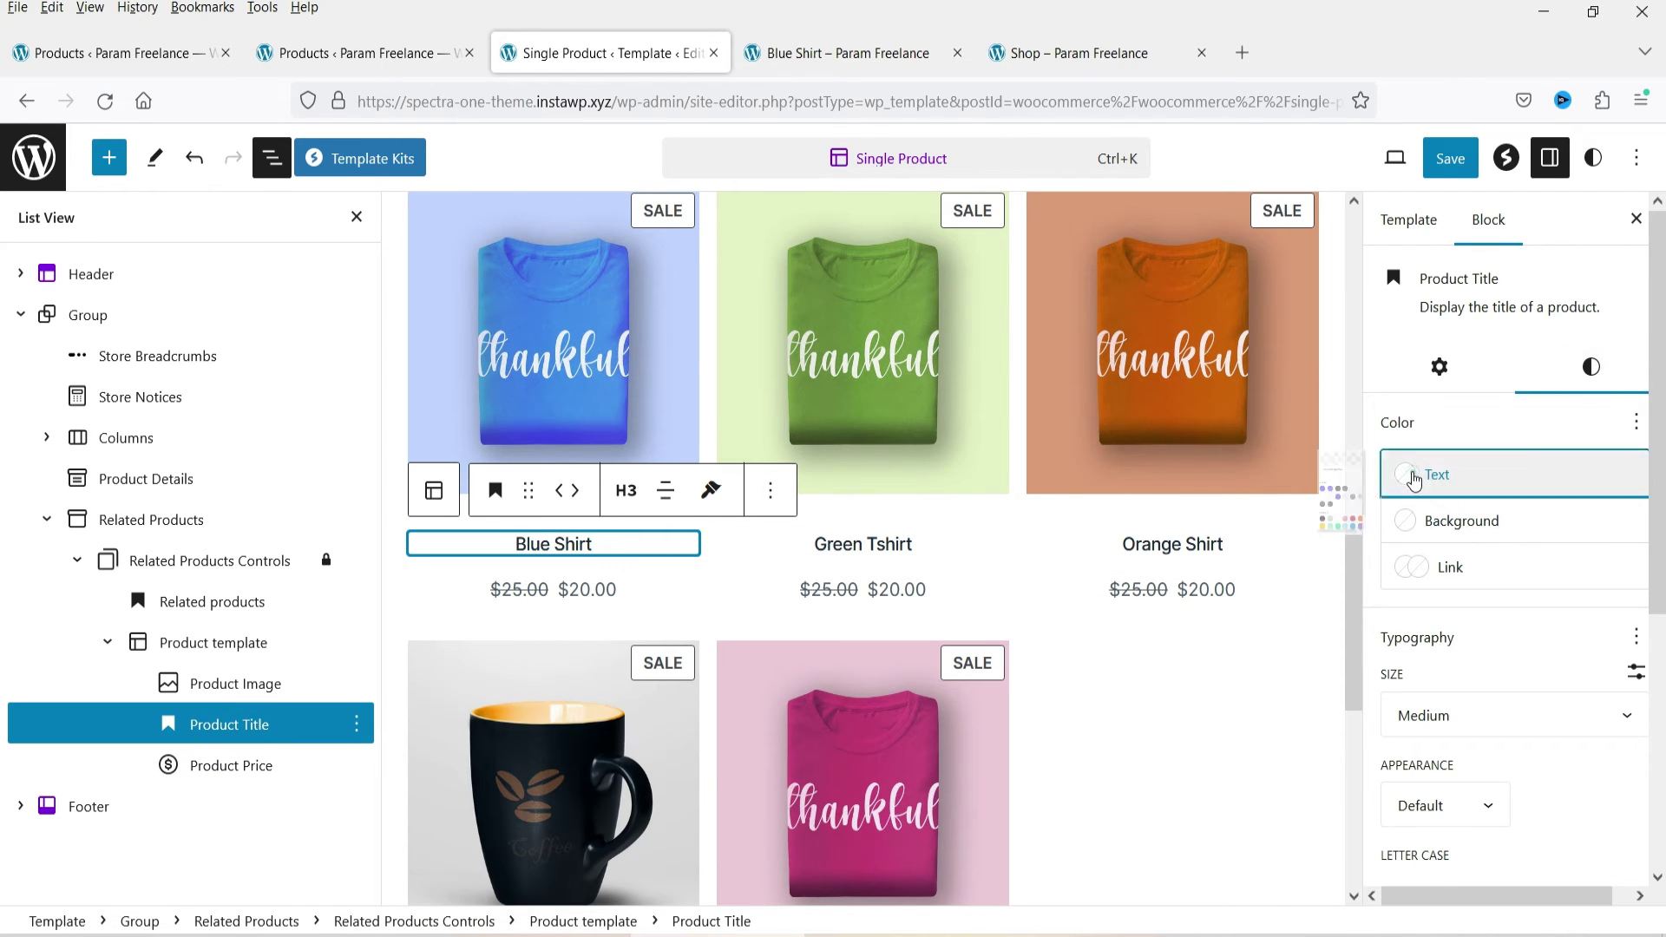
click(1197, 503)
drag(829, 740, 896, 740)
click(968, 598)
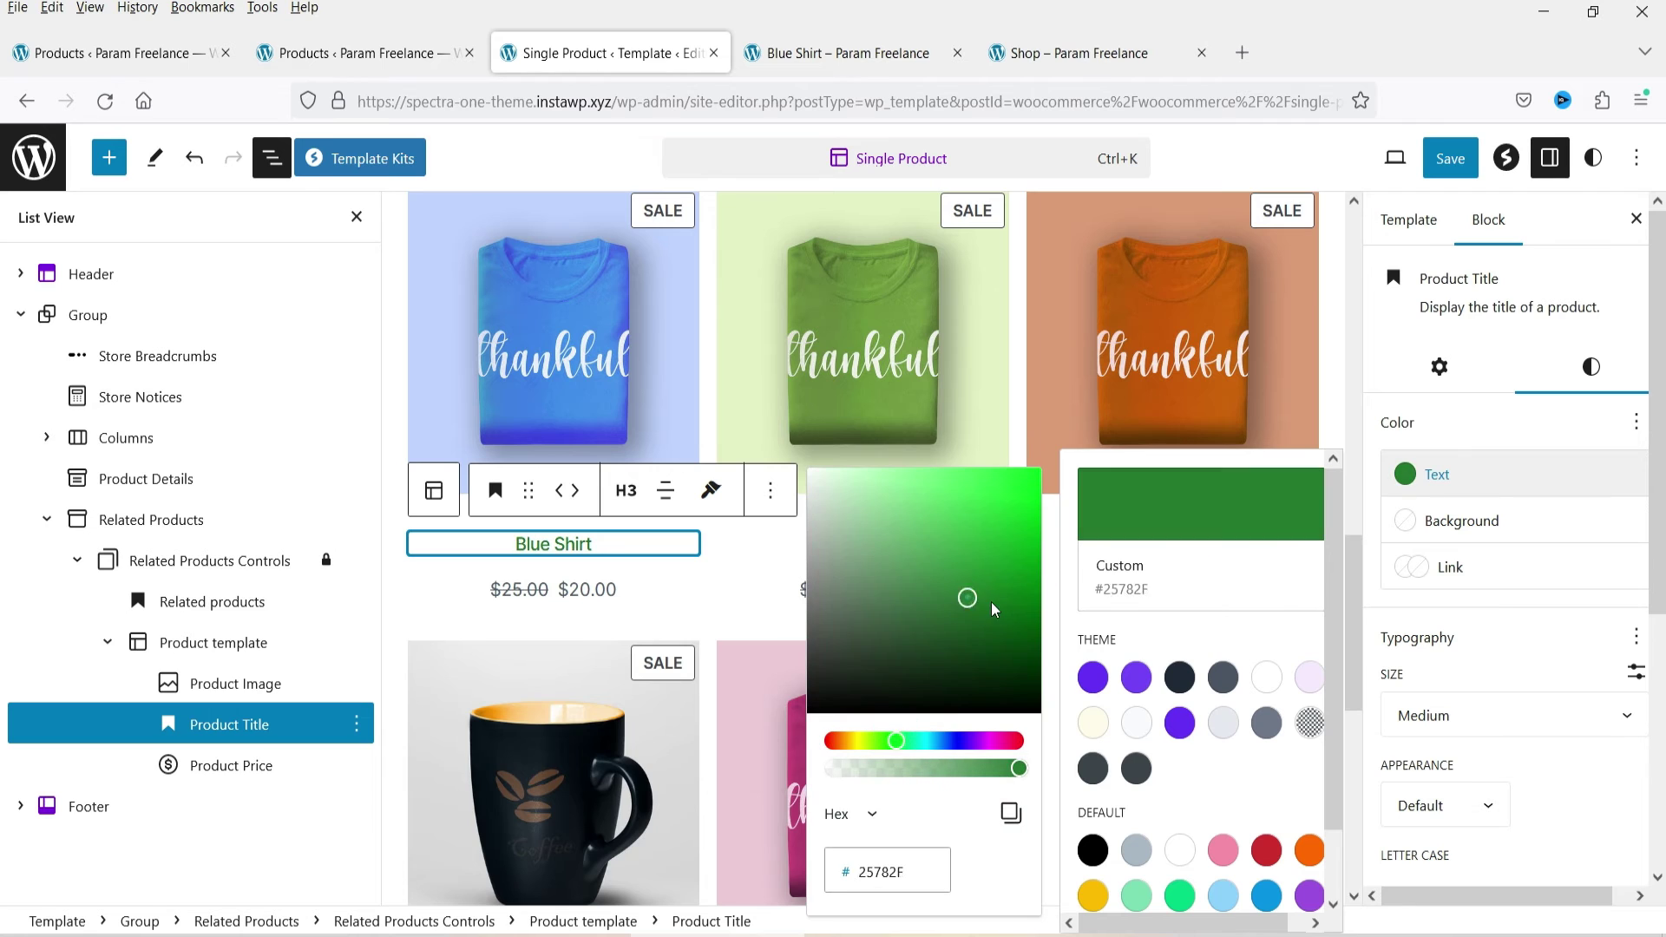
click(849, 742)
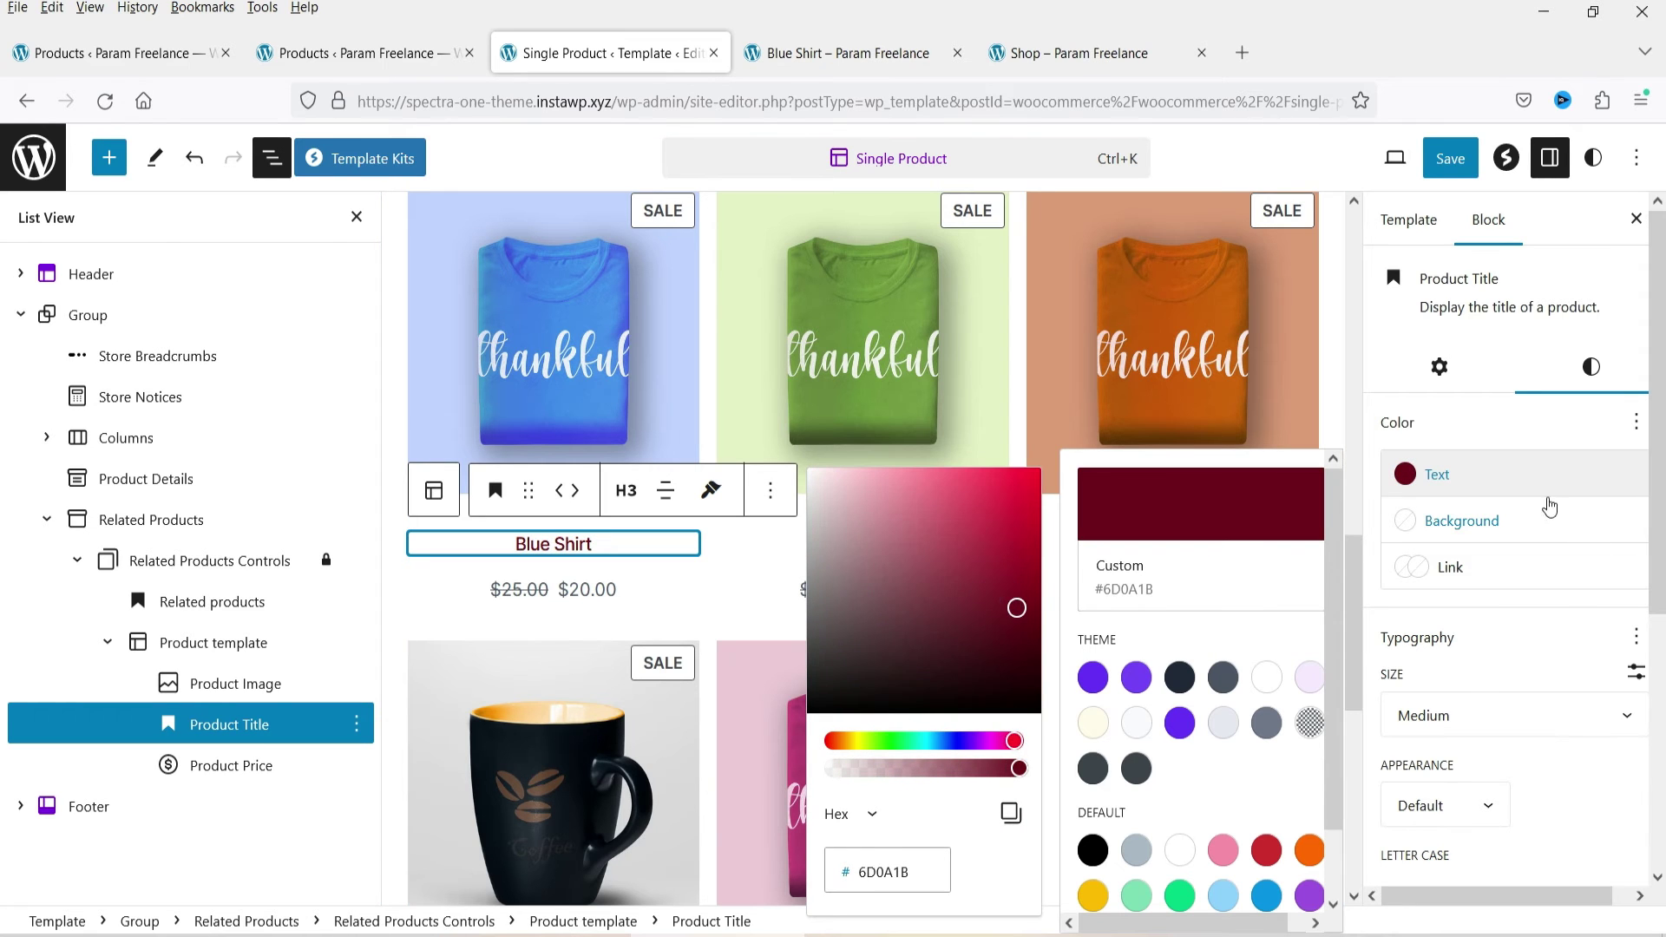
click(1506, 417)
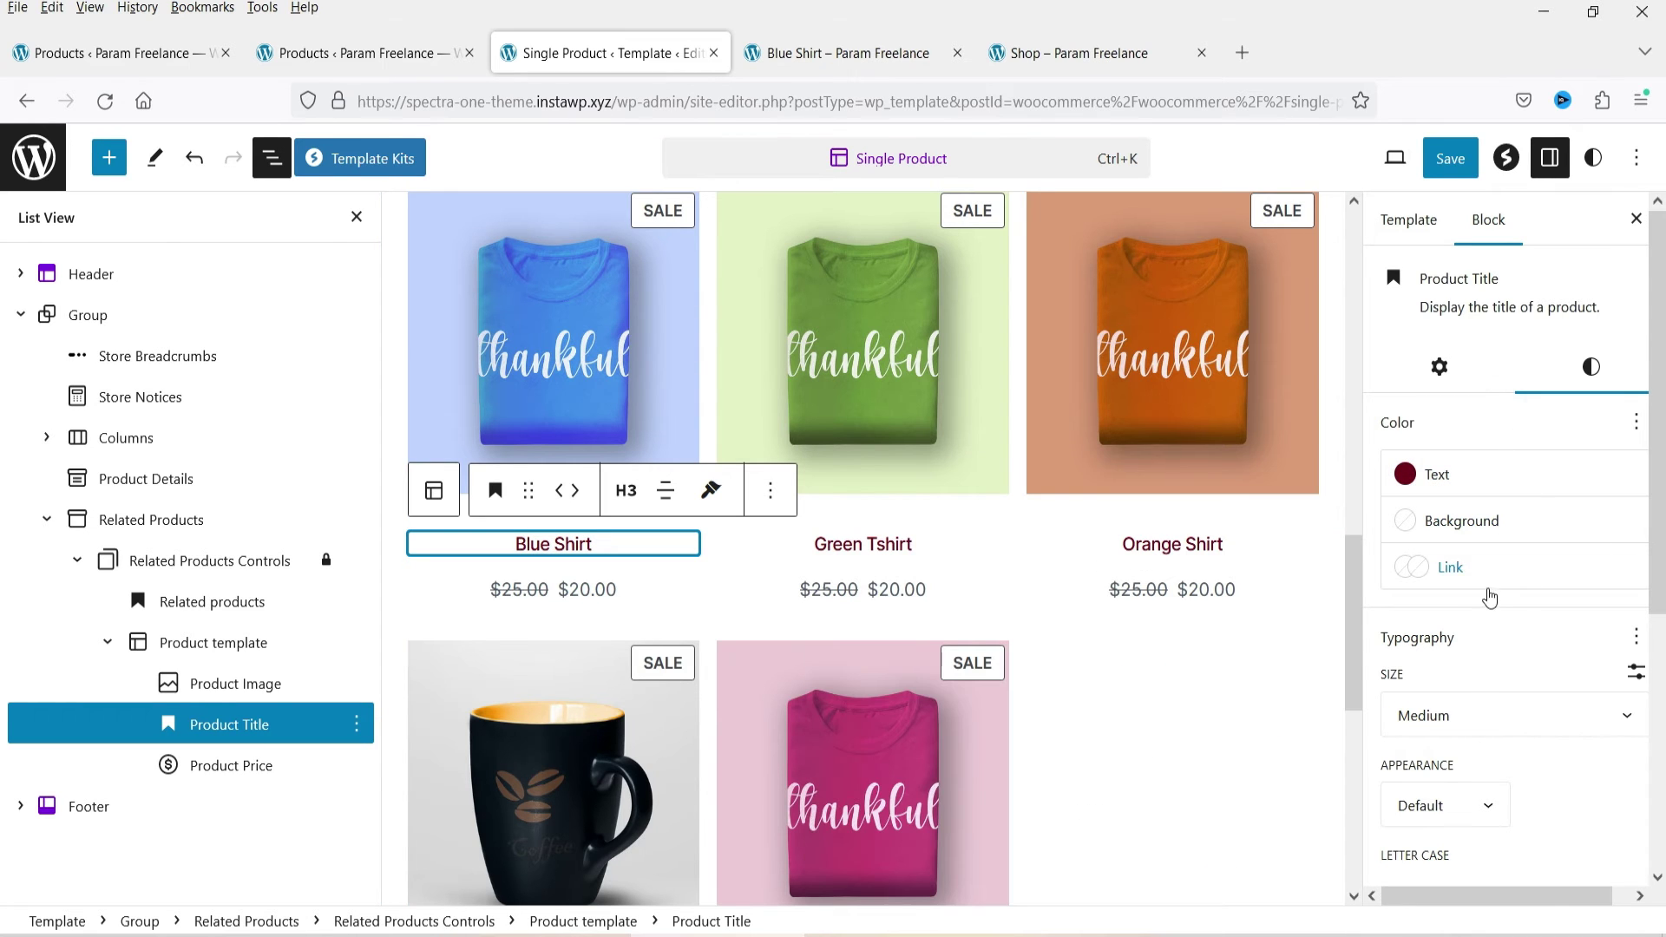
View the related products' Product Price block settings and collapse the template's Group in the block list.
click(231, 765)
click(21, 317)
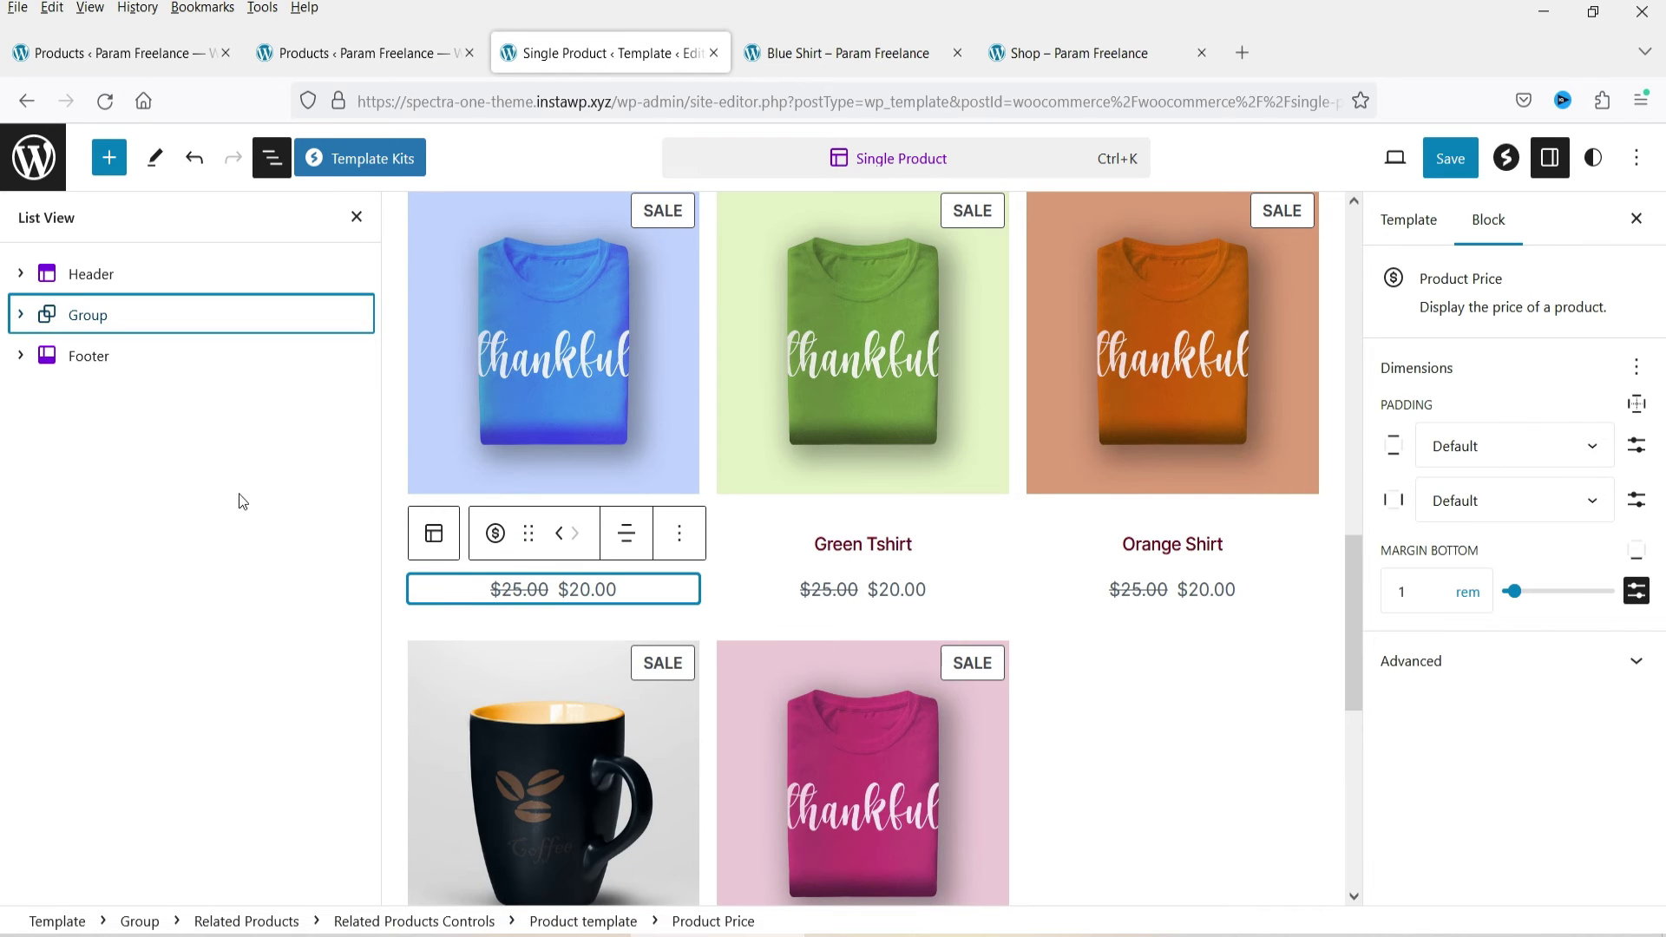
Close the block list and view the layout and responsive settings of the related products' Product template block.
click(356, 217)
scroll(1087, 502, down, 5)
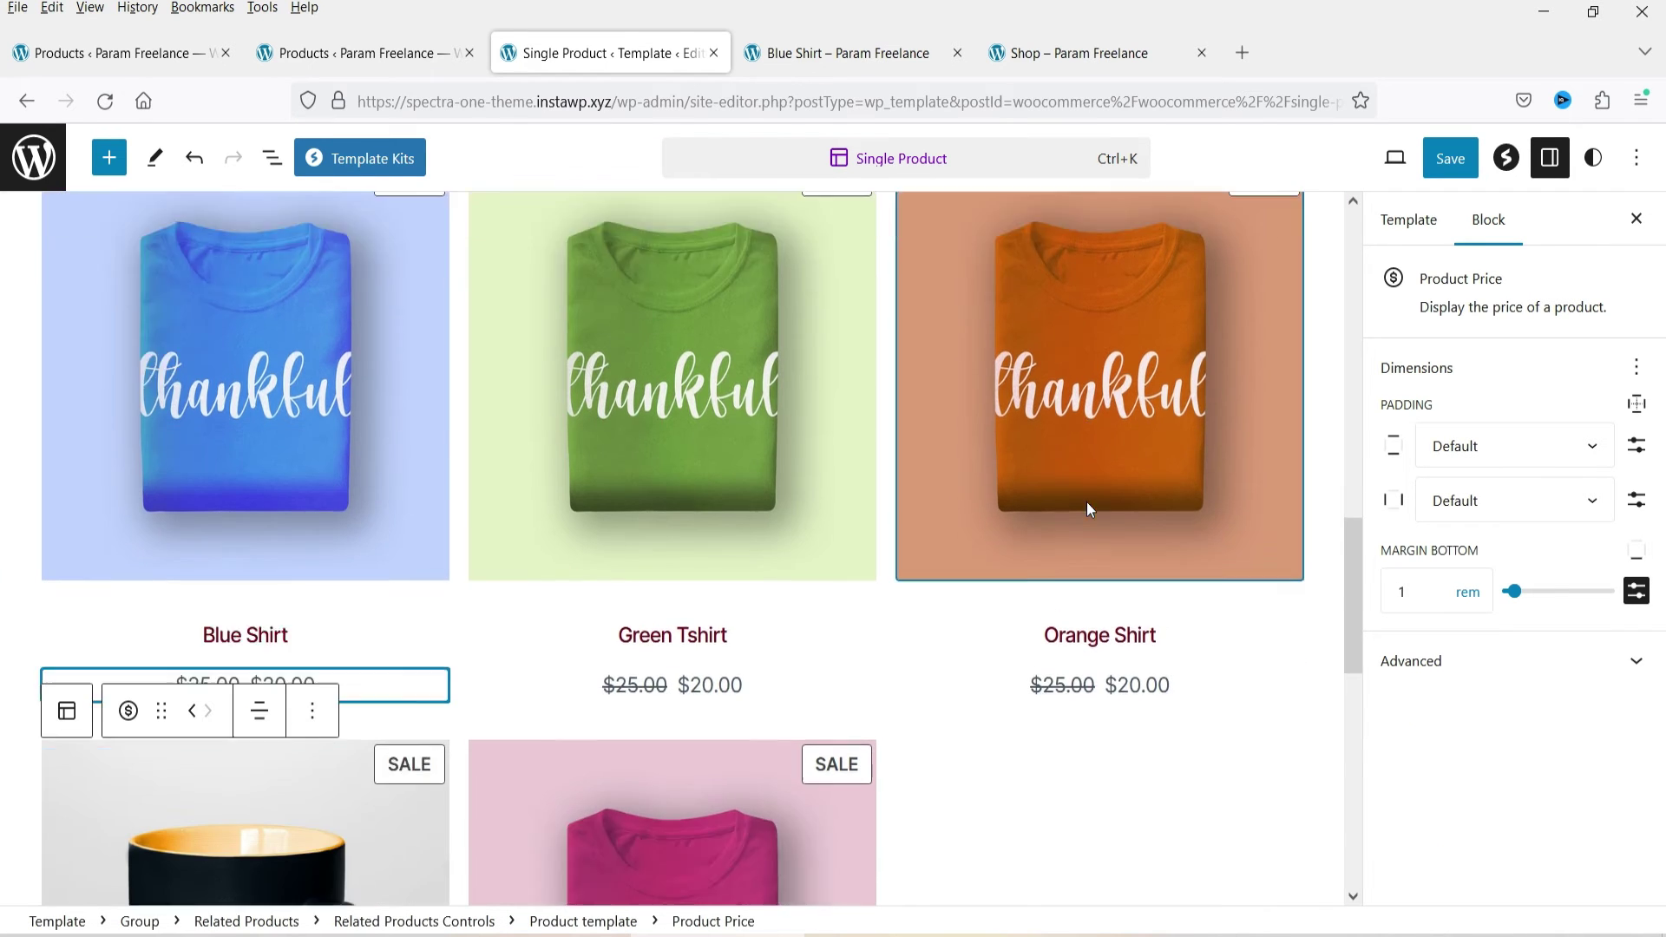
scroll(1078, 501, down, 3)
click(1076, 505)
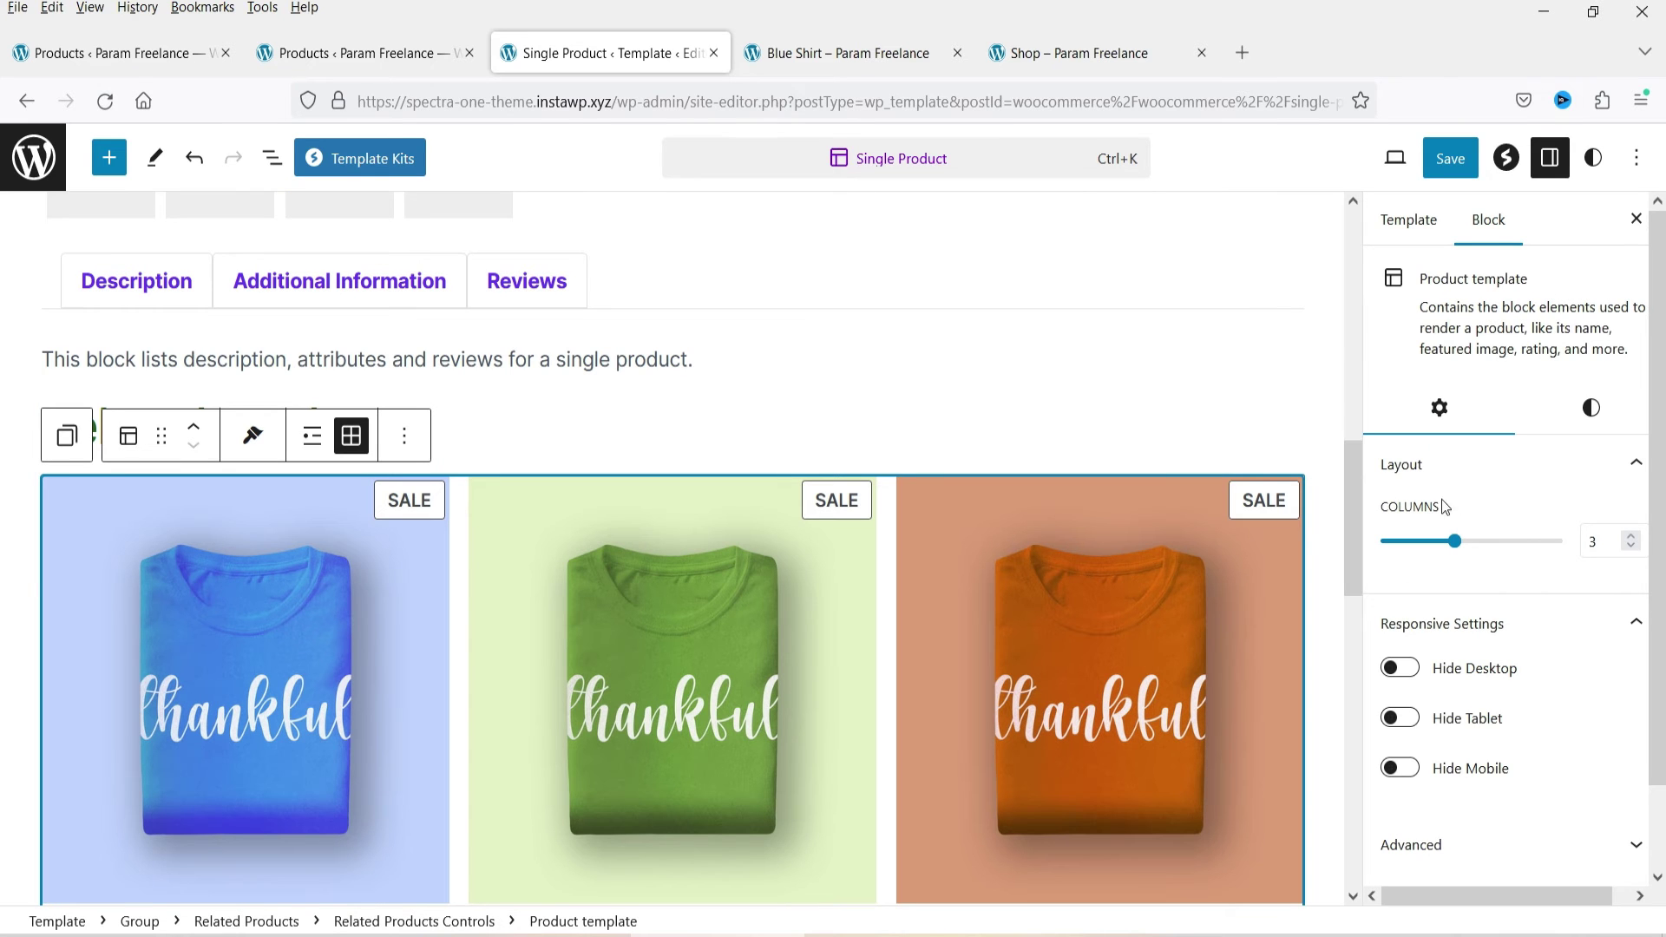
scroll(1046, 416, up, 10)
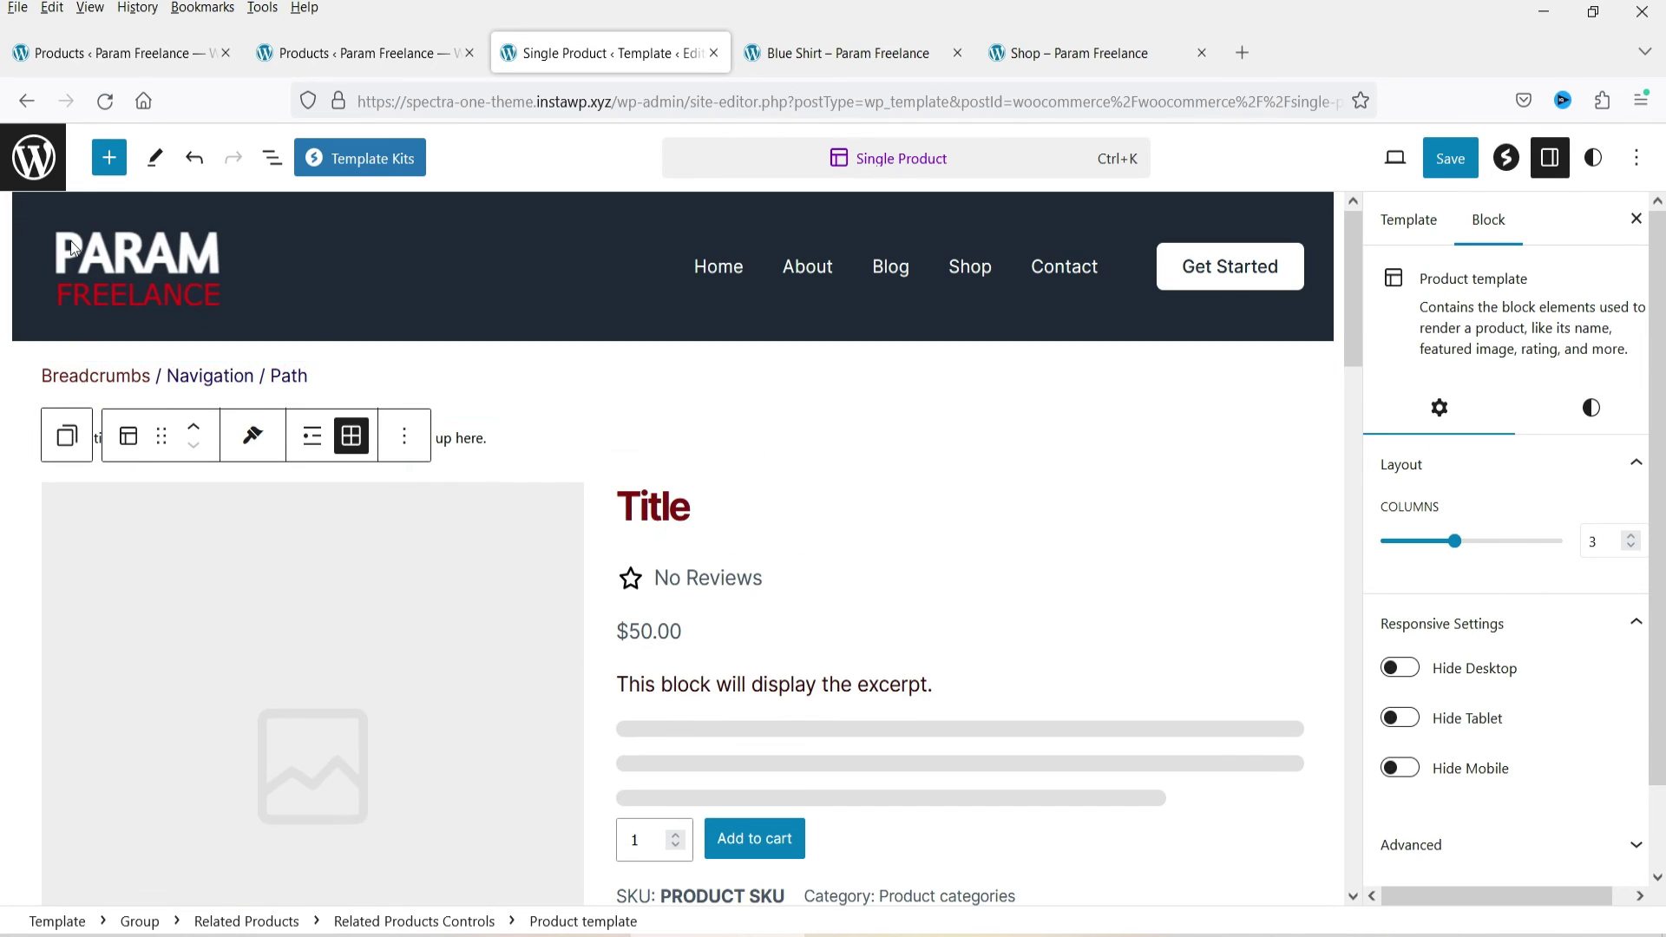
Search the blocks for "product" and insert a Product categories block above the product Title.
click(109, 157)
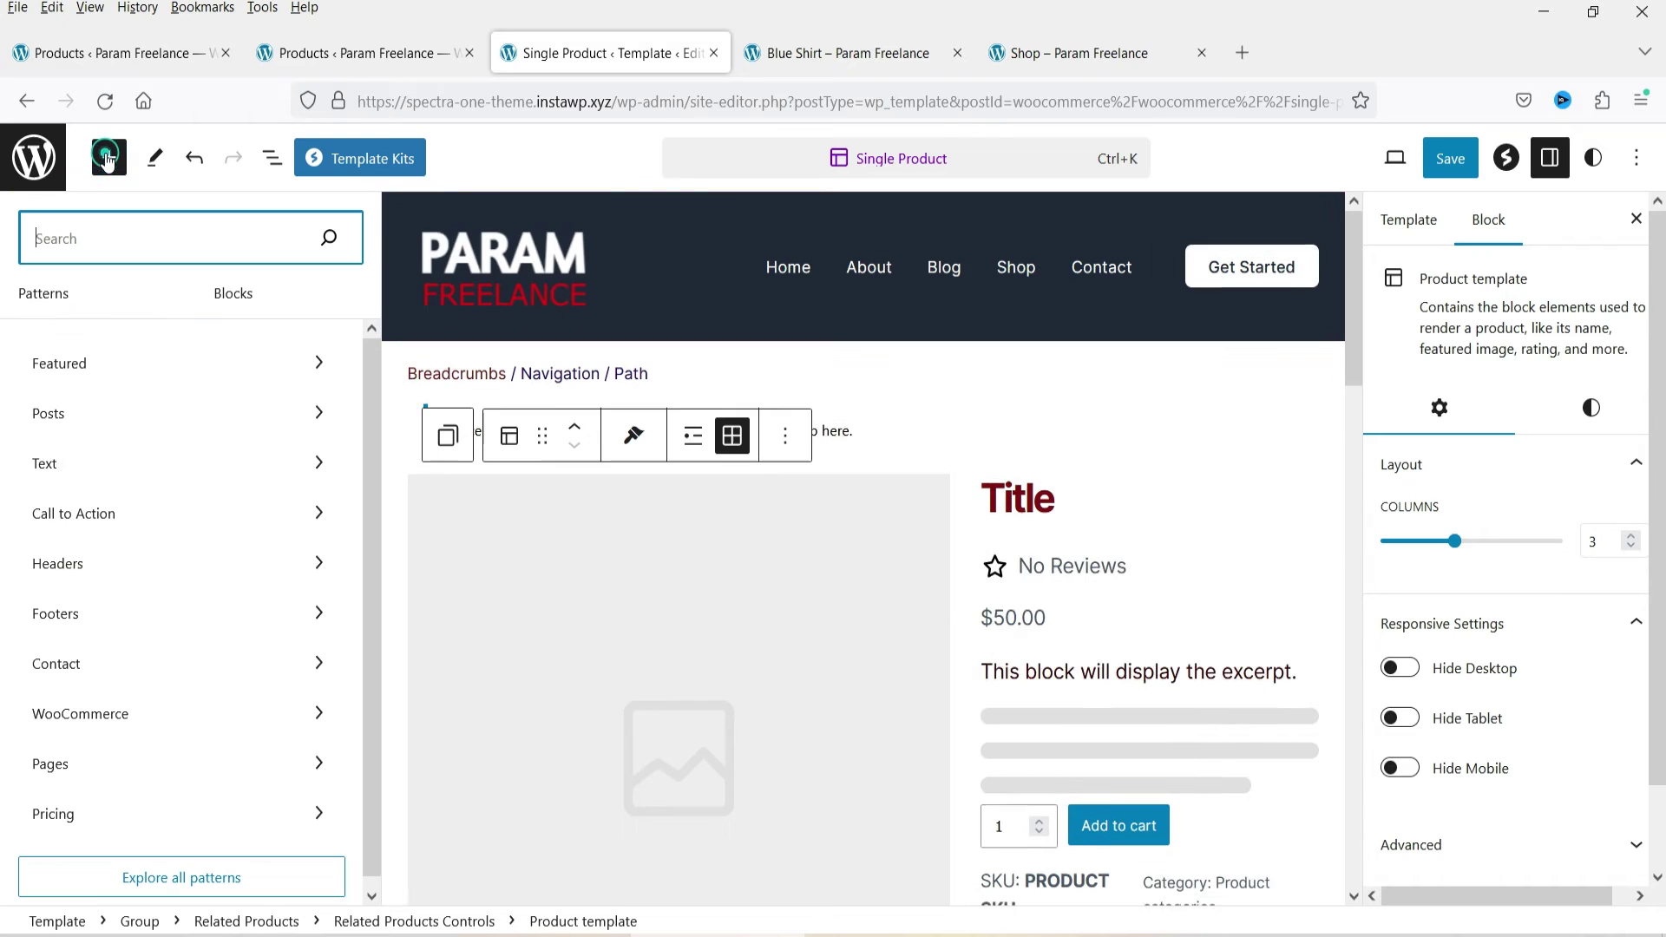
click(234, 297)
click(186, 302)
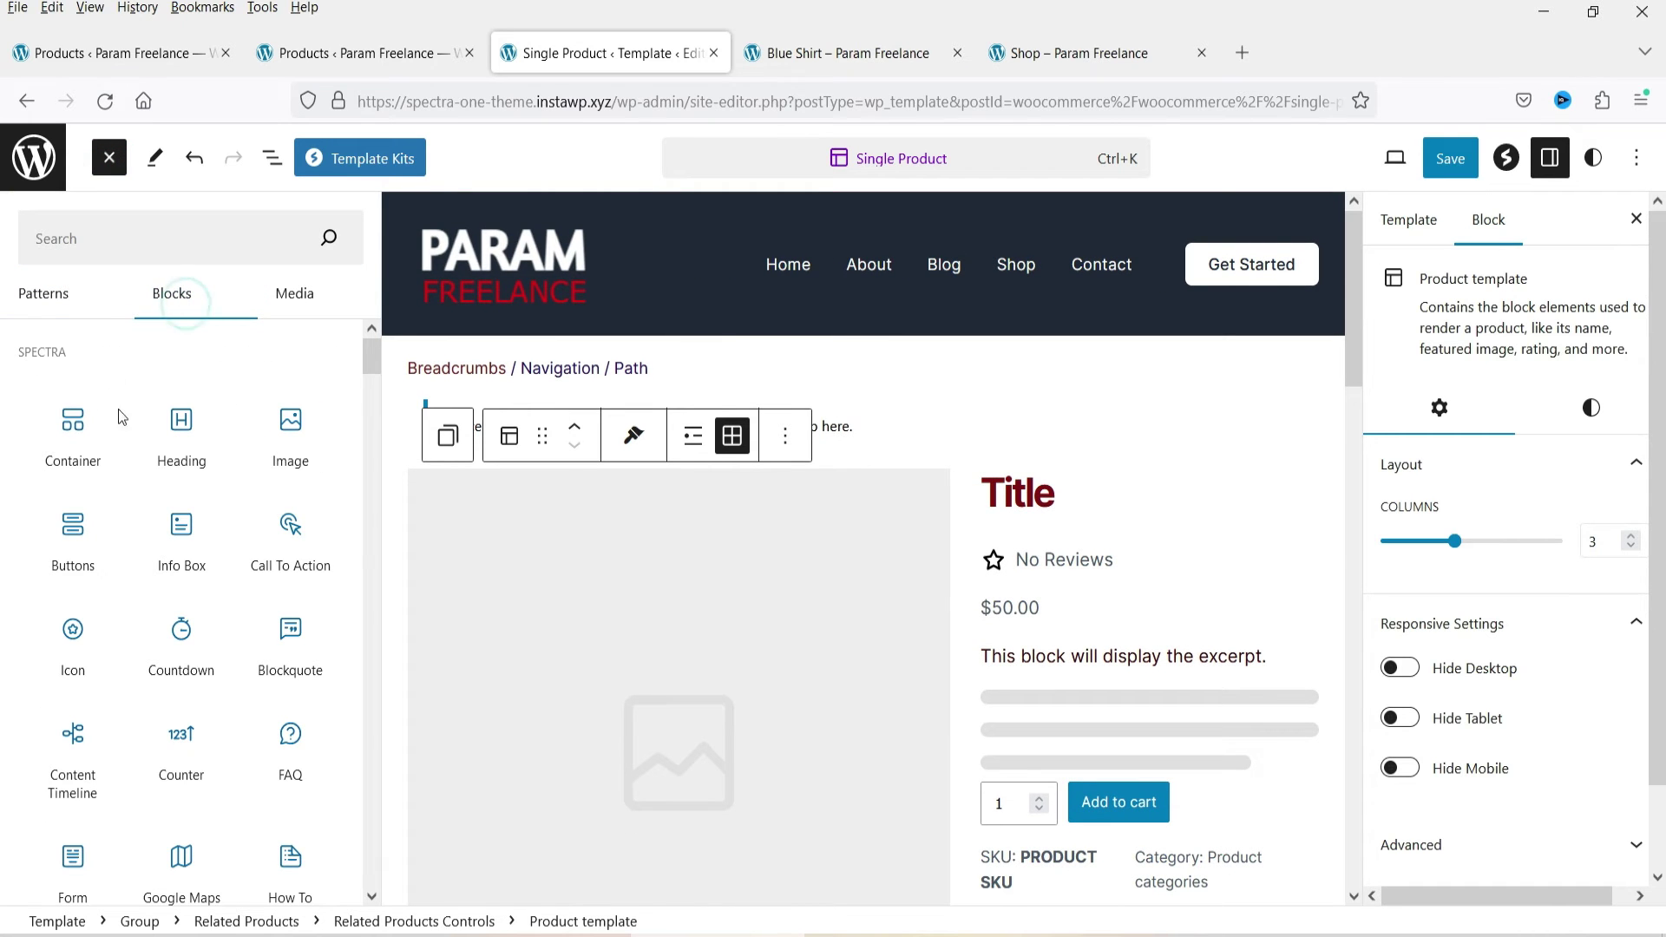
scroll(1189, 429, down, 2)
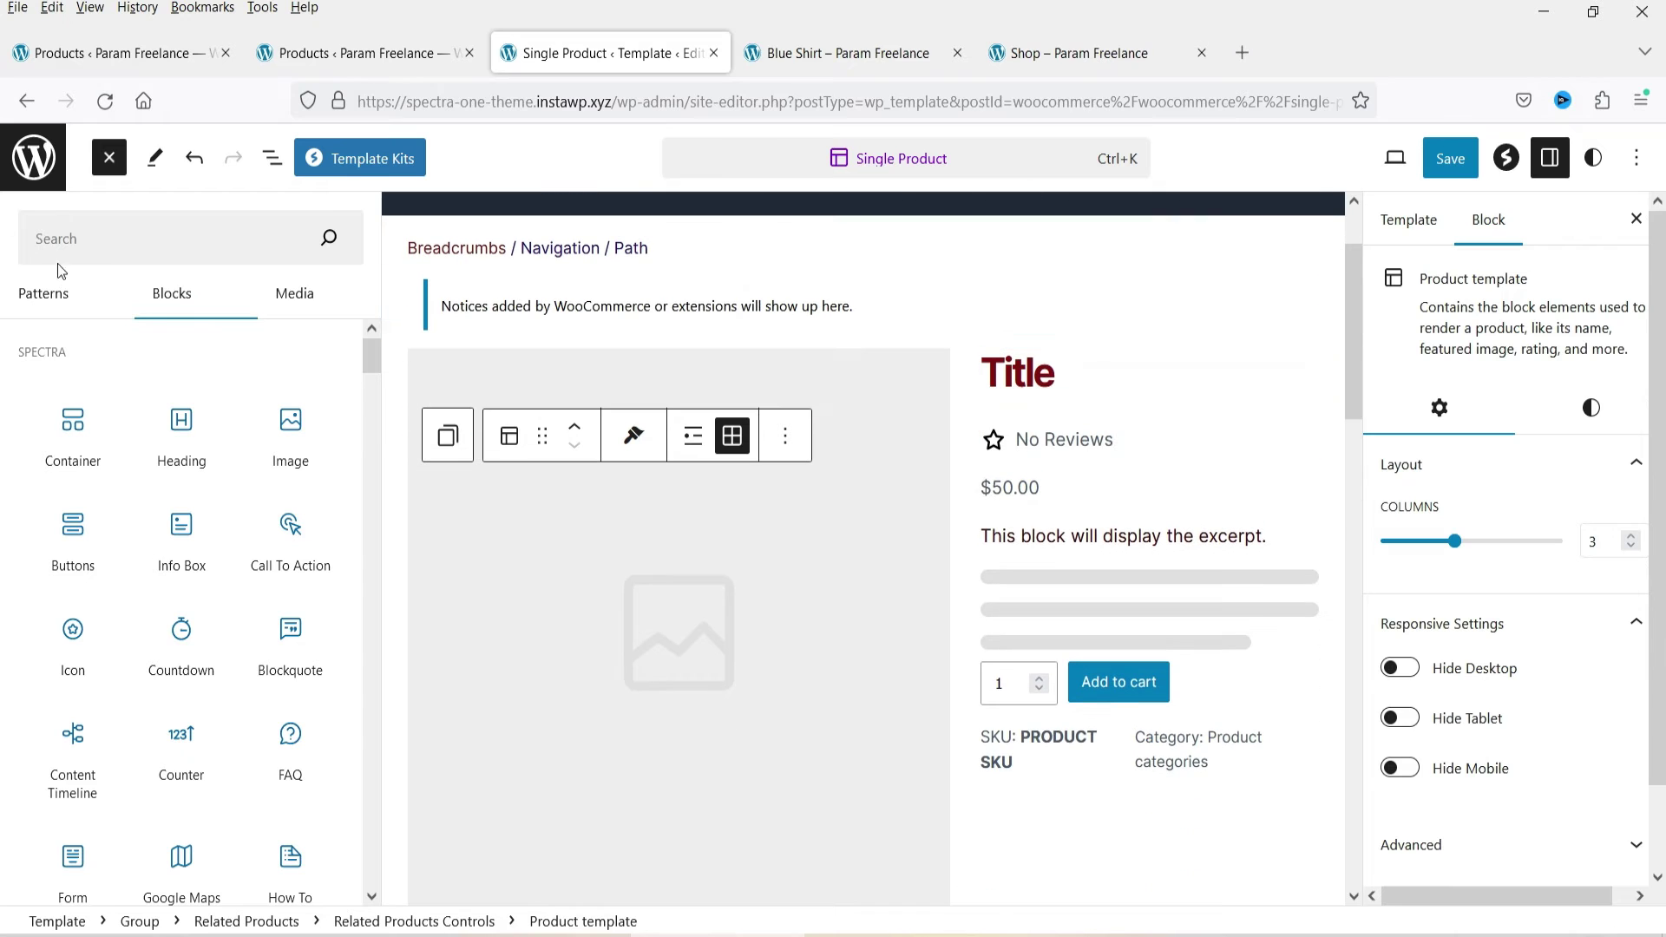
click(107, 233)
text(pr)
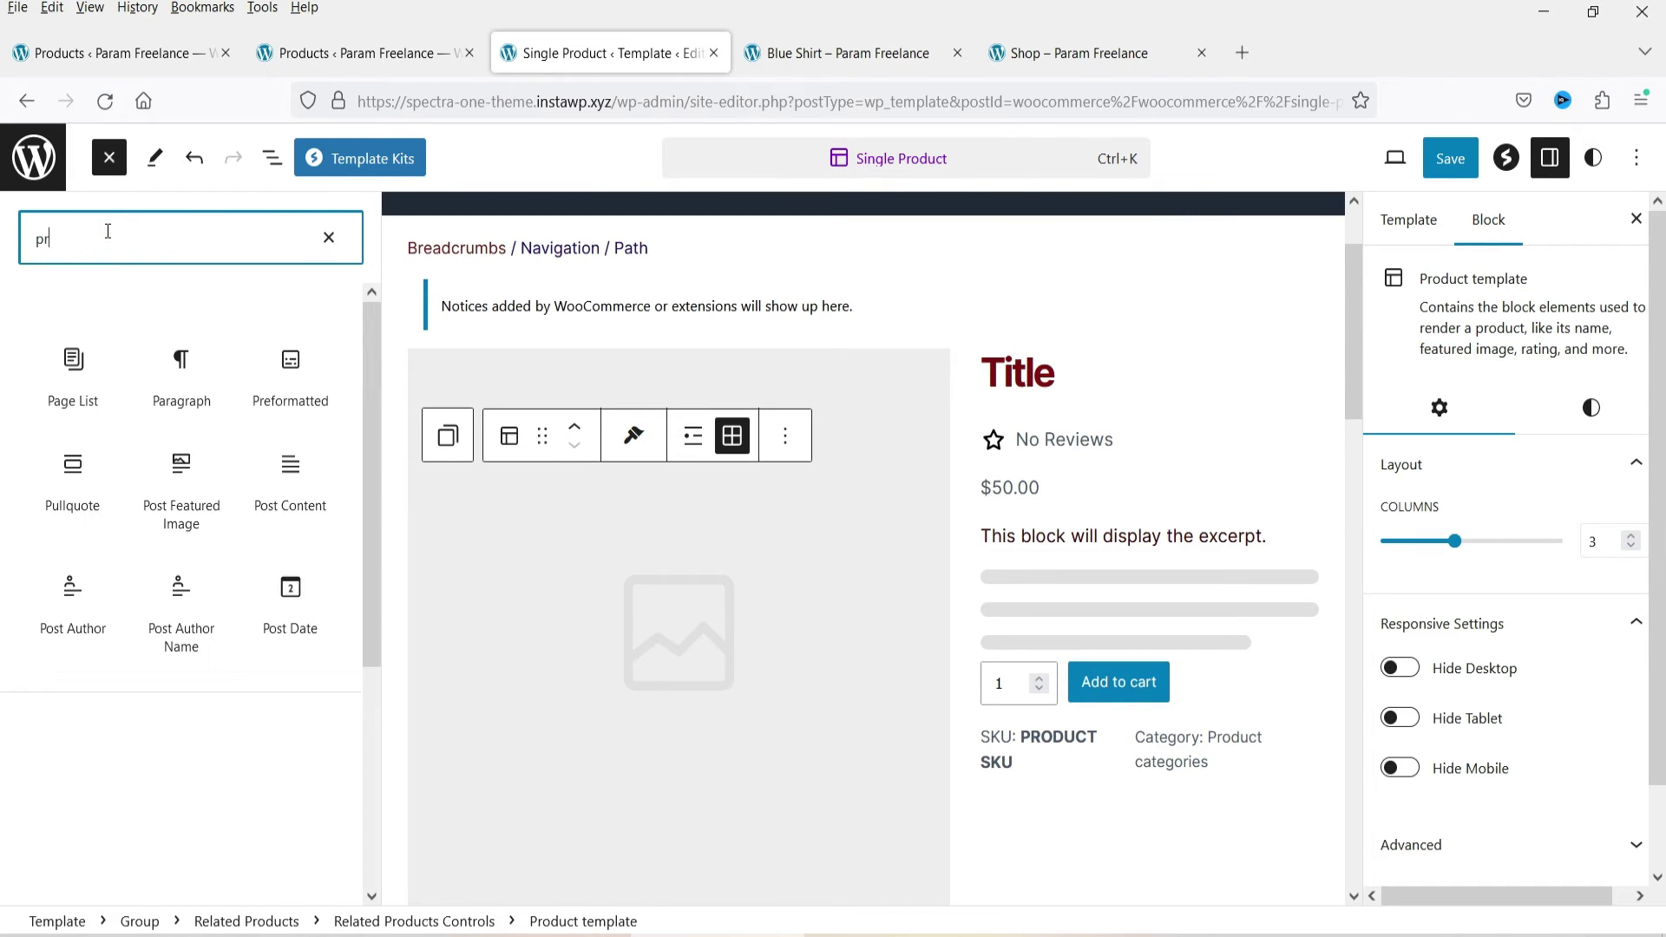
text(oduct)
mouse_move(276, 376)
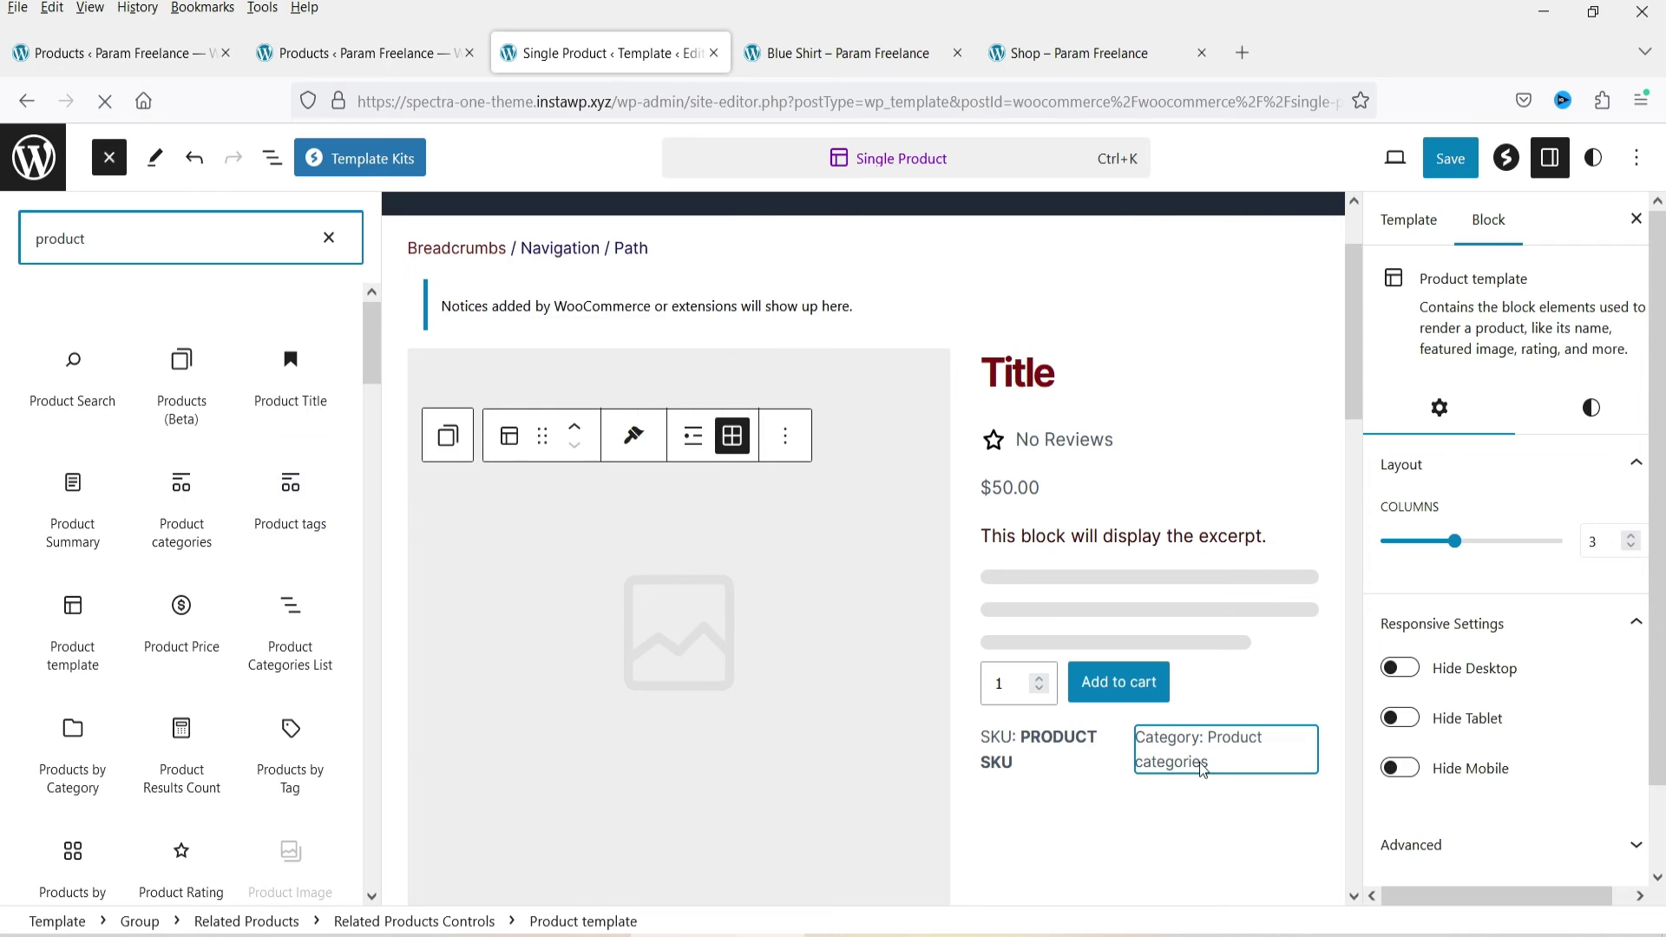
mouse_move(50, 544)
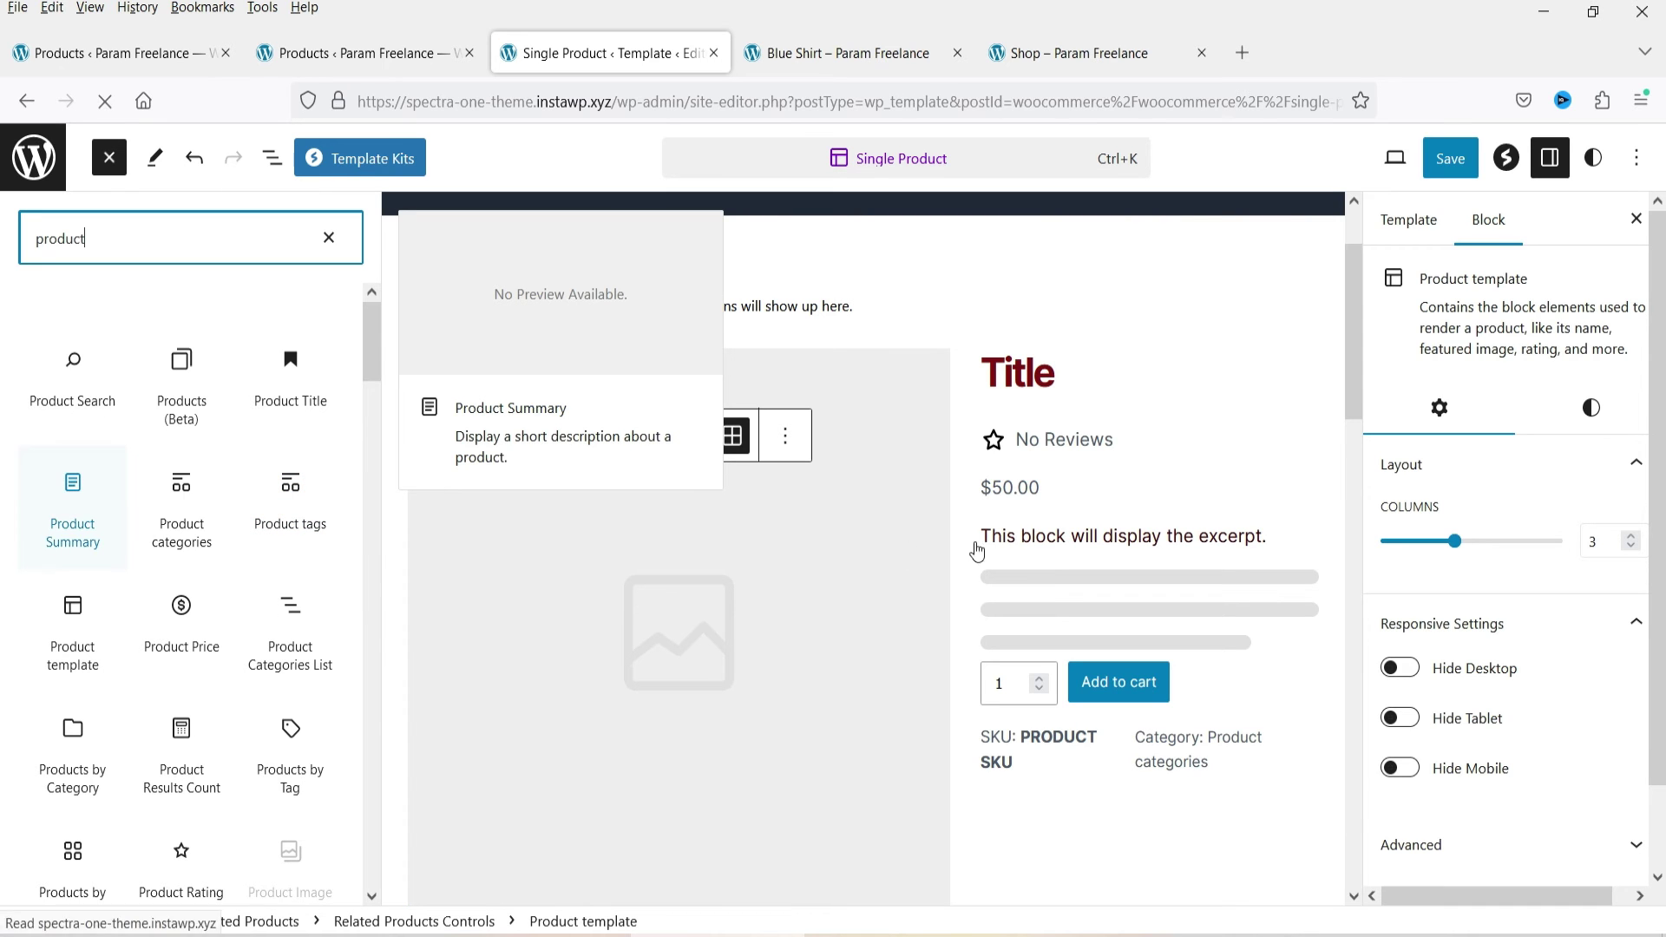
mouse_move(174, 528)
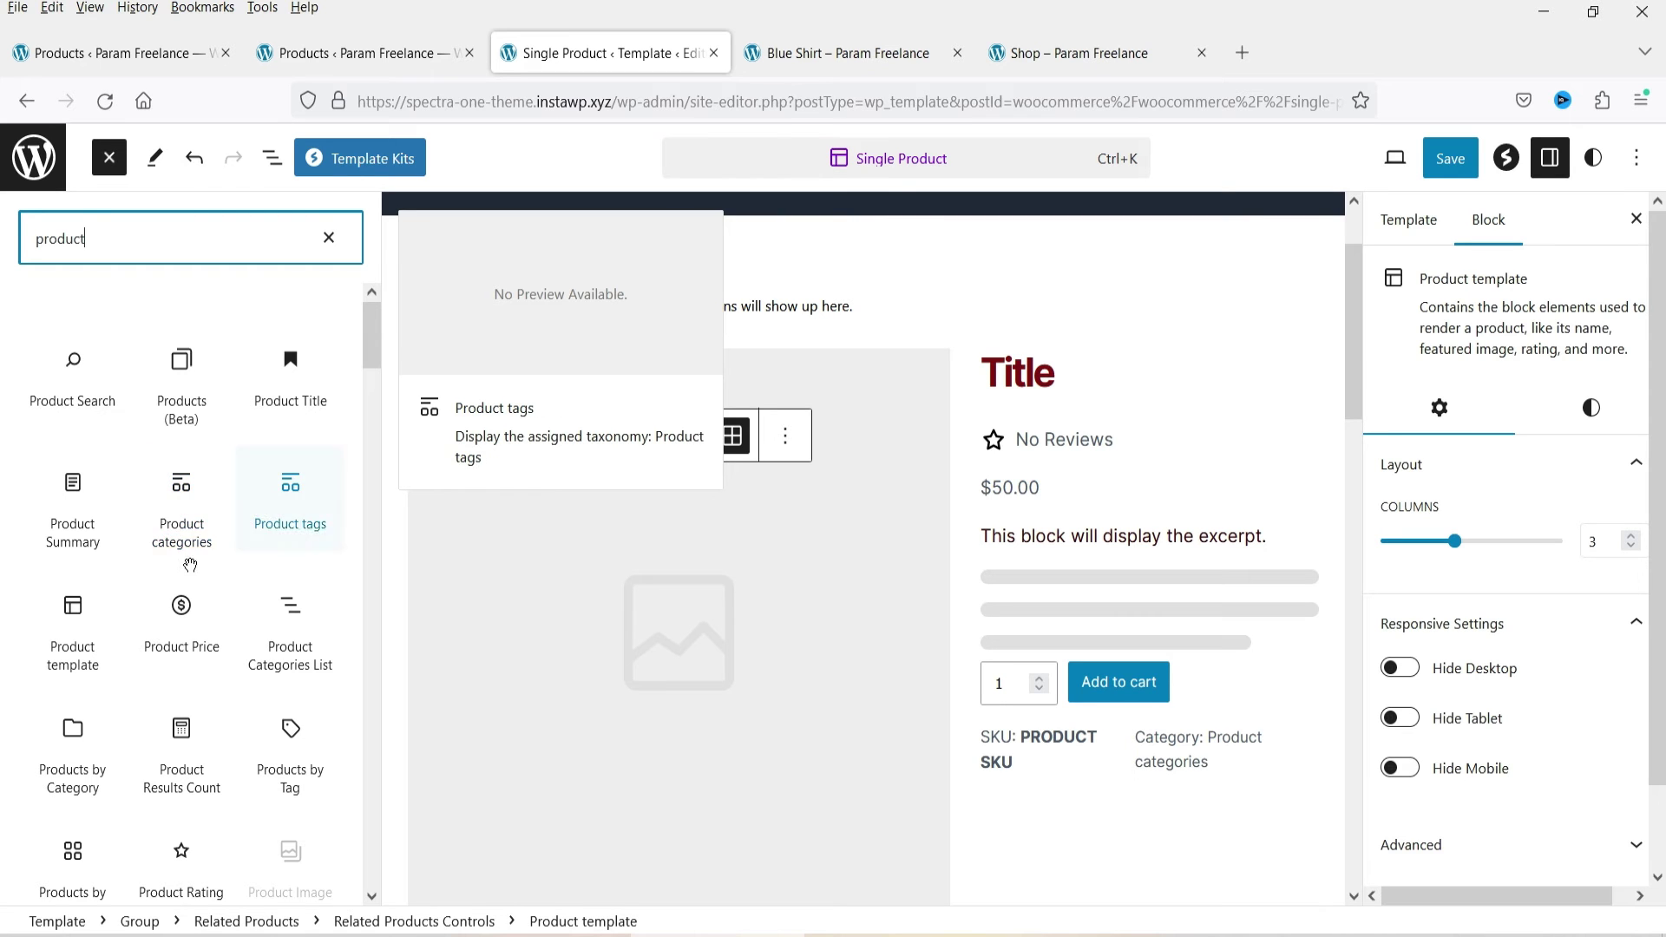
drag(248, 515, 1074, 365)
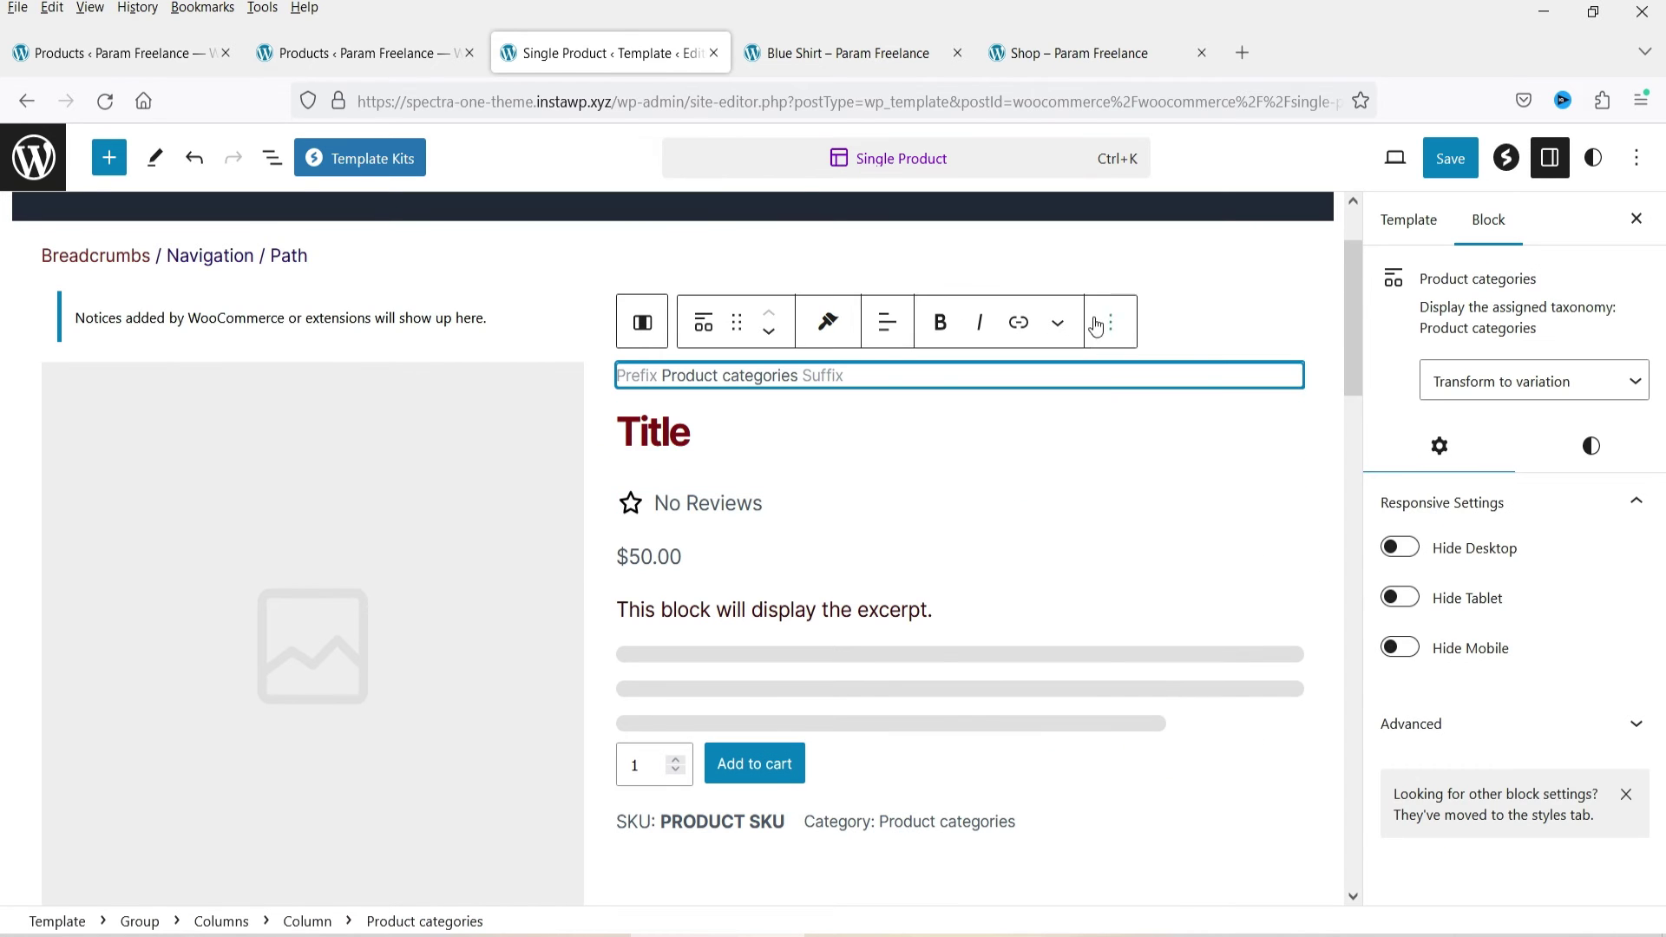
Delete the Product categories block above the product Title.
click(1111, 322)
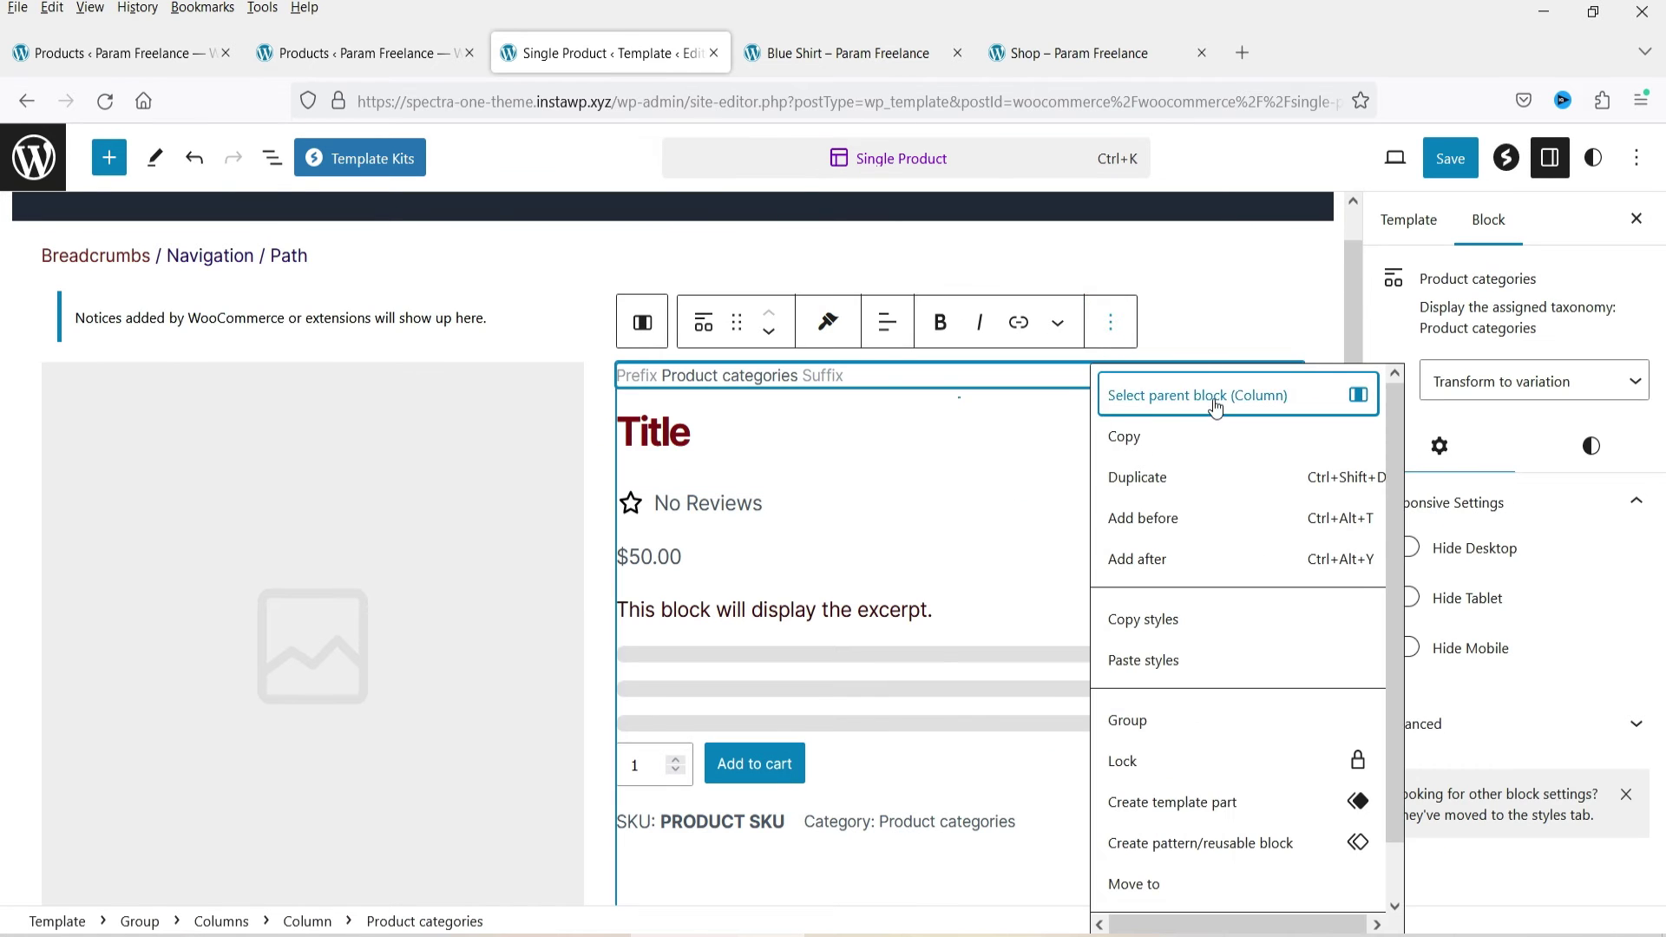
click(925, 373)
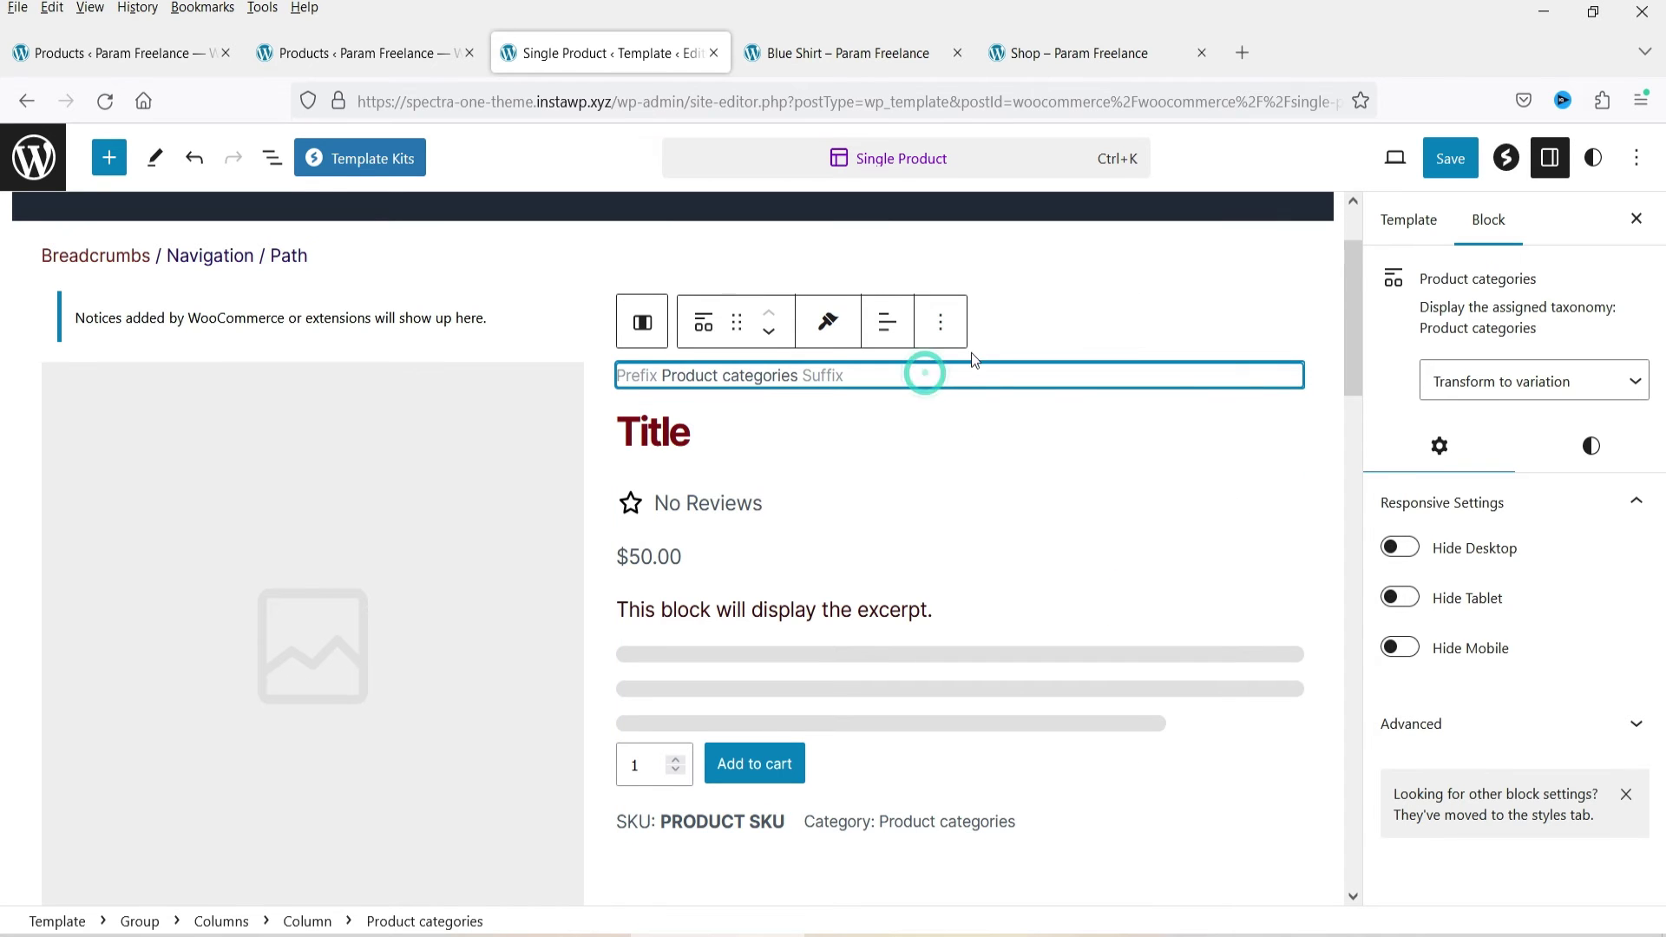
click(940, 322)
scroll(1011, 894, down, 1)
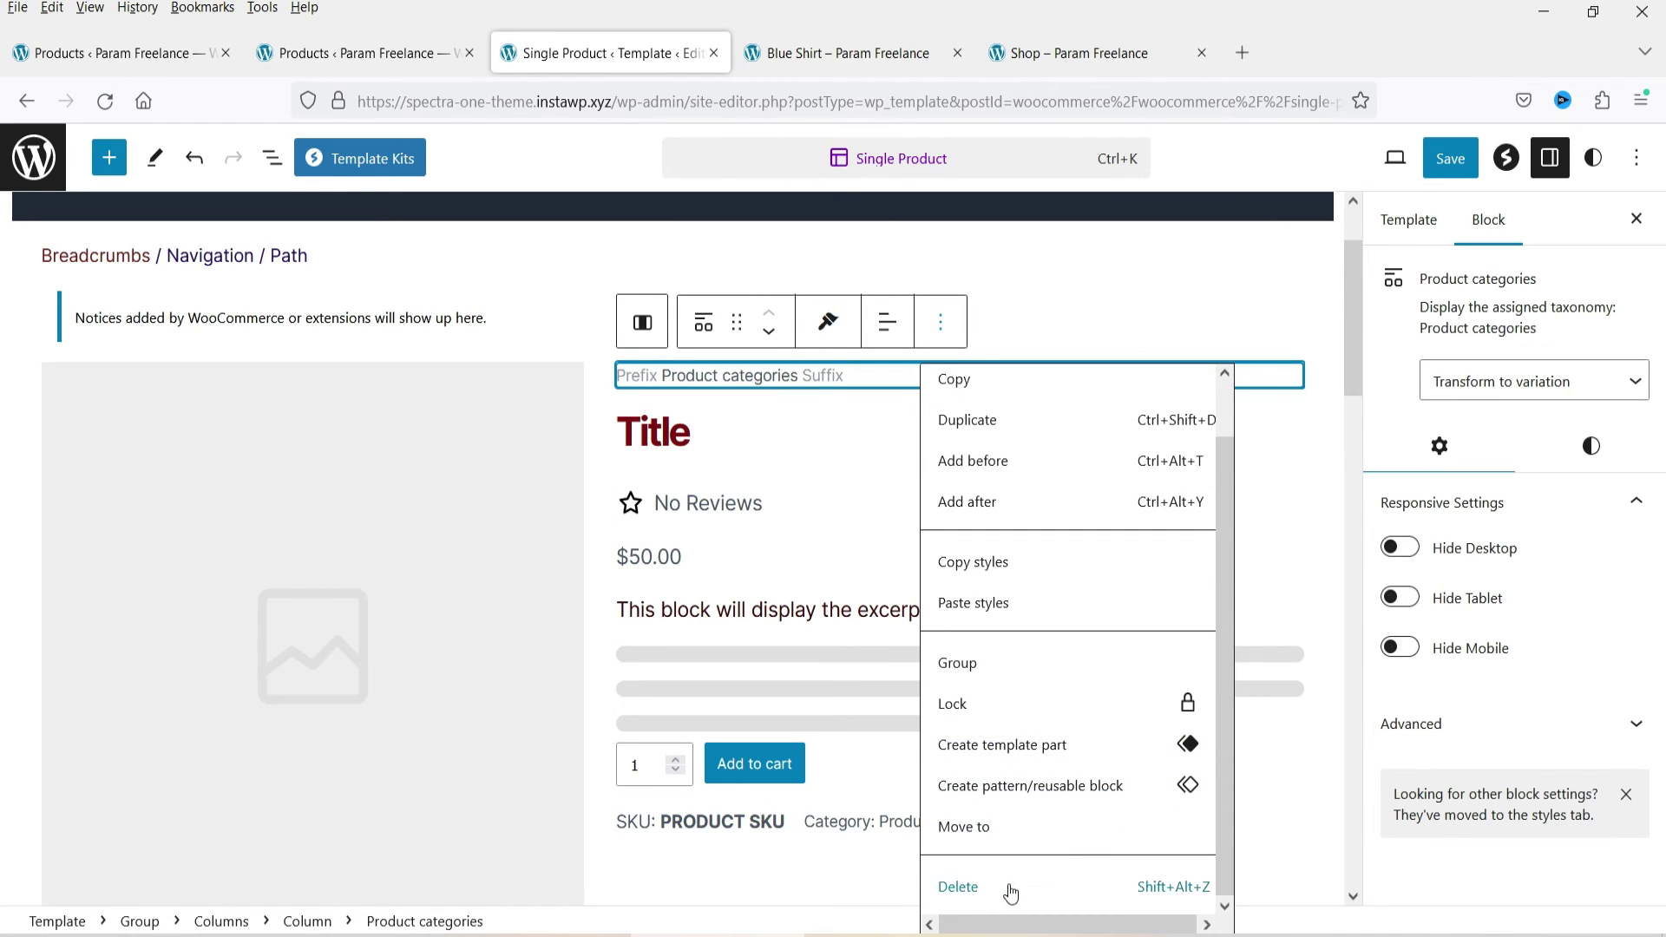
click(1006, 887)
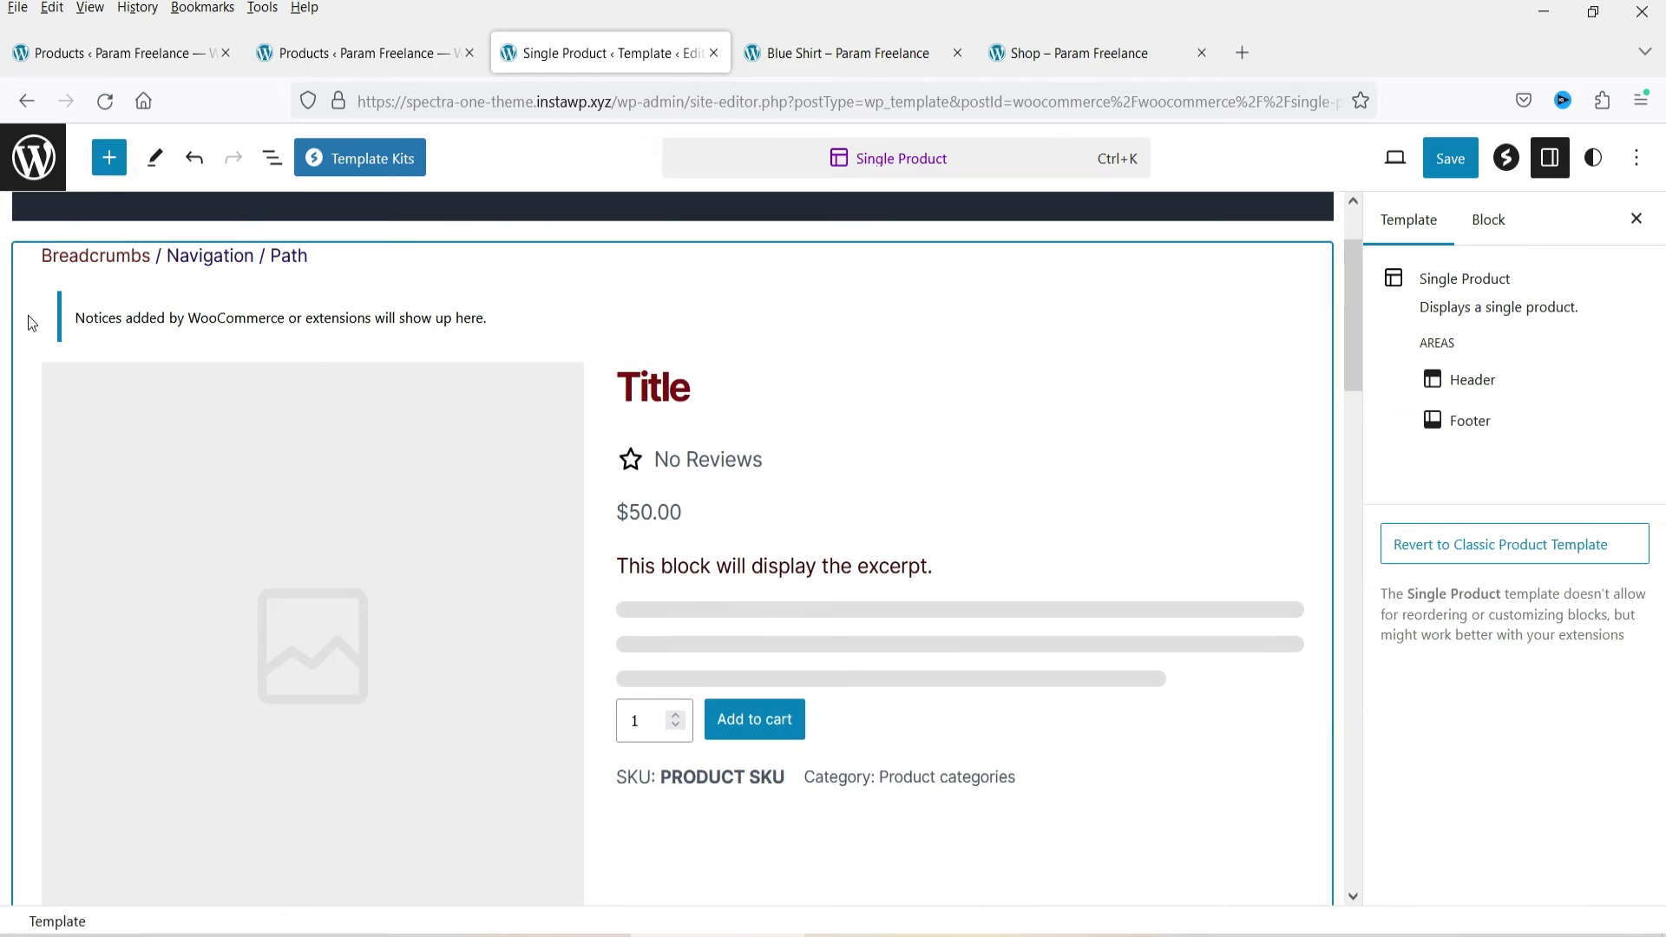
Search the block library for "product" and look through the available product blocks alongside the template's sections.
click(30, 323)
click(110, 157)
click(172, 293)
click(106, 236)
text(product)
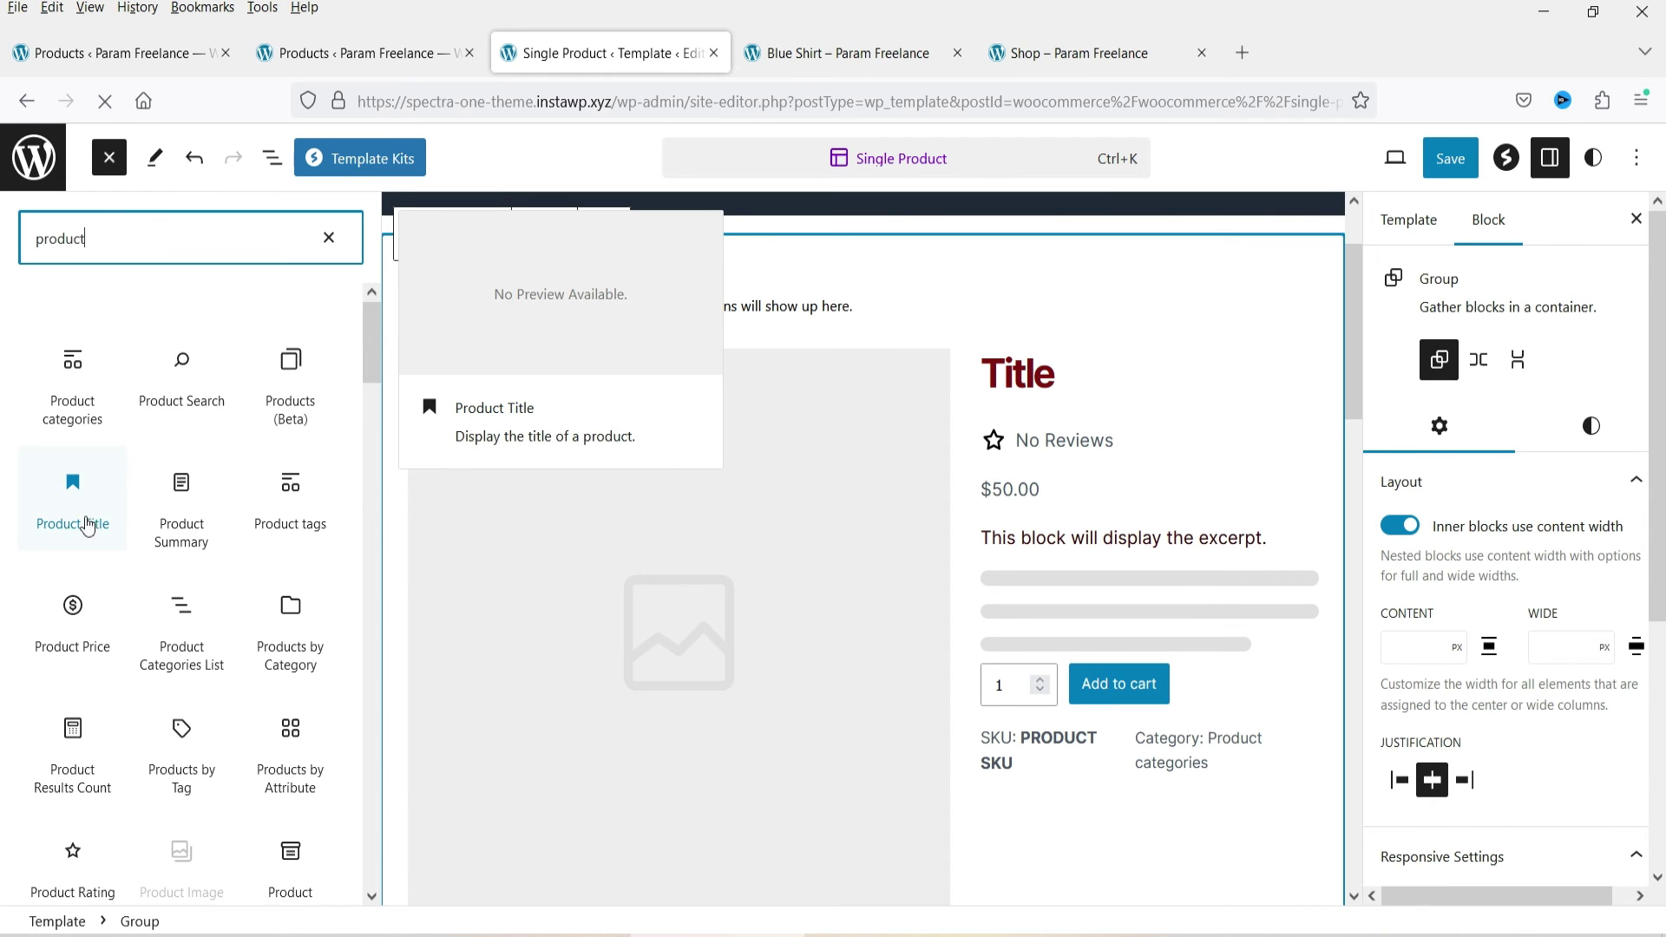
scroll(87, 525, down, 5)
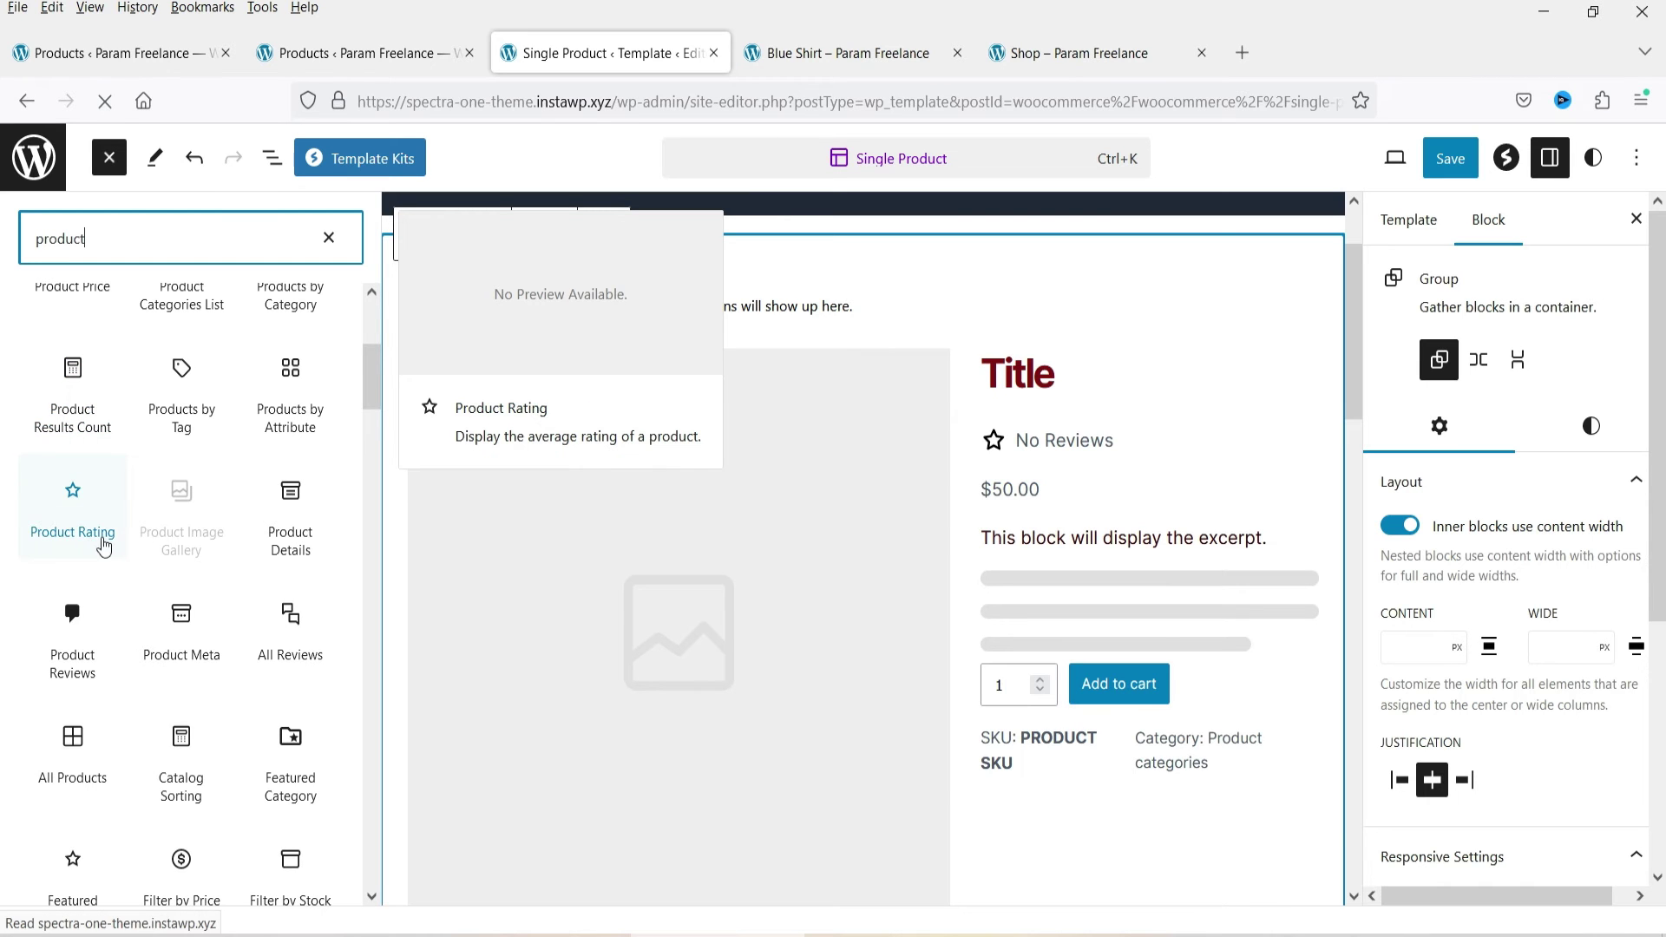
scroll(1085, 486, down, 3)
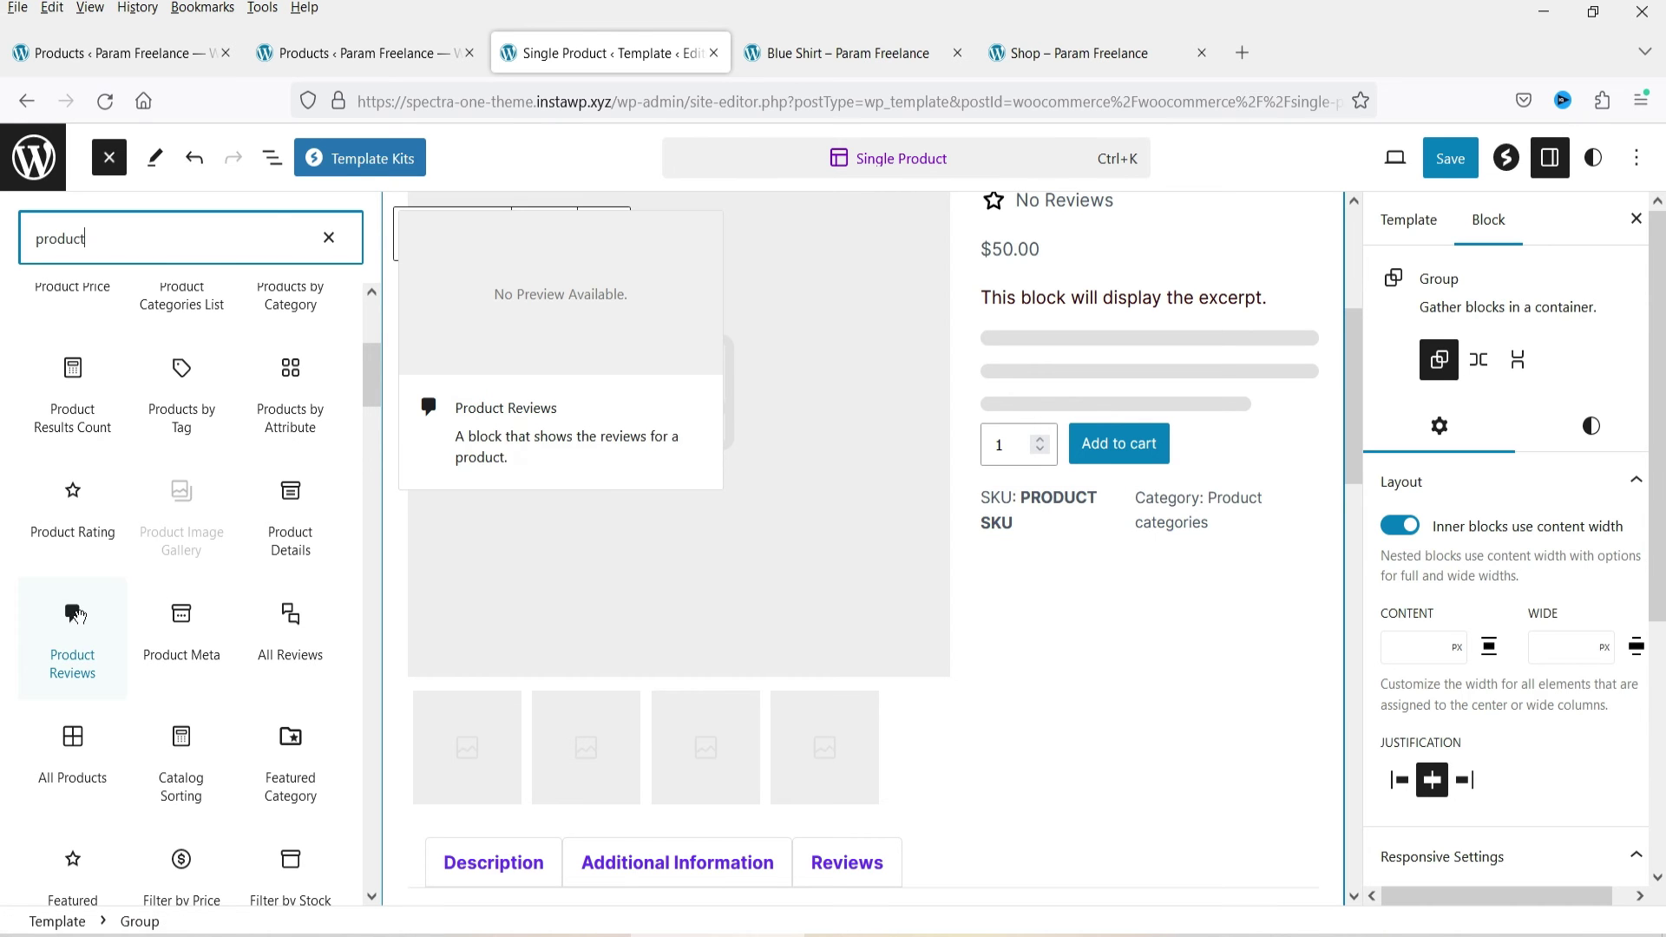
scroll(1076, 540, down, 4)
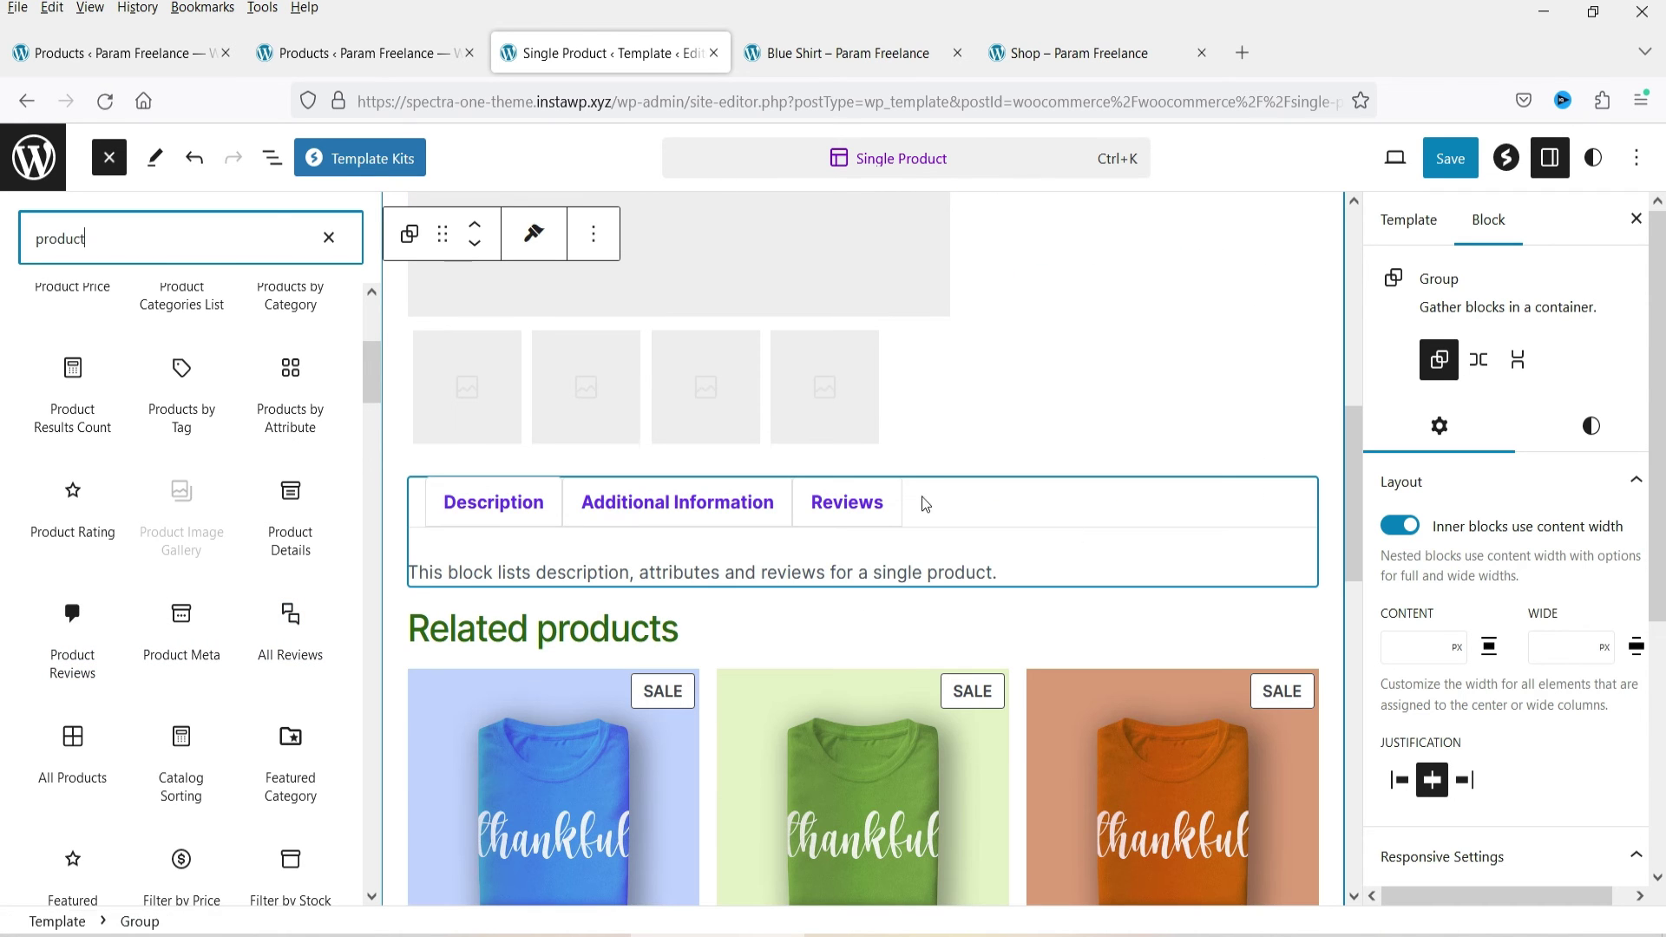
mouse_move(181, 654)
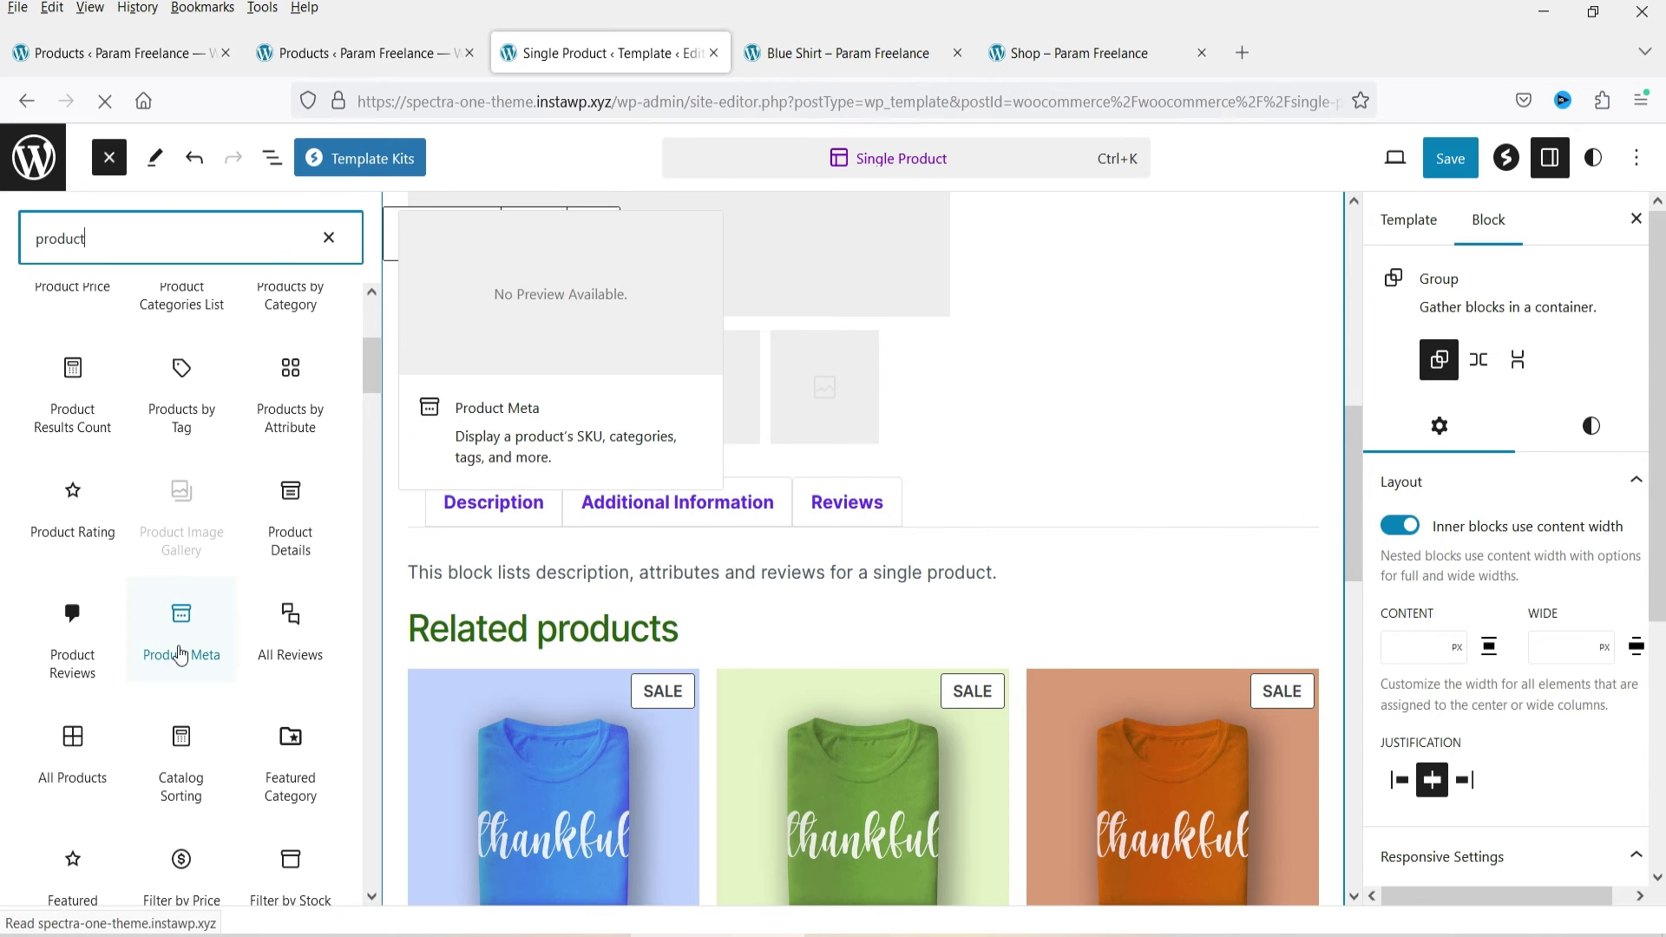
mouse_move(297, 629)
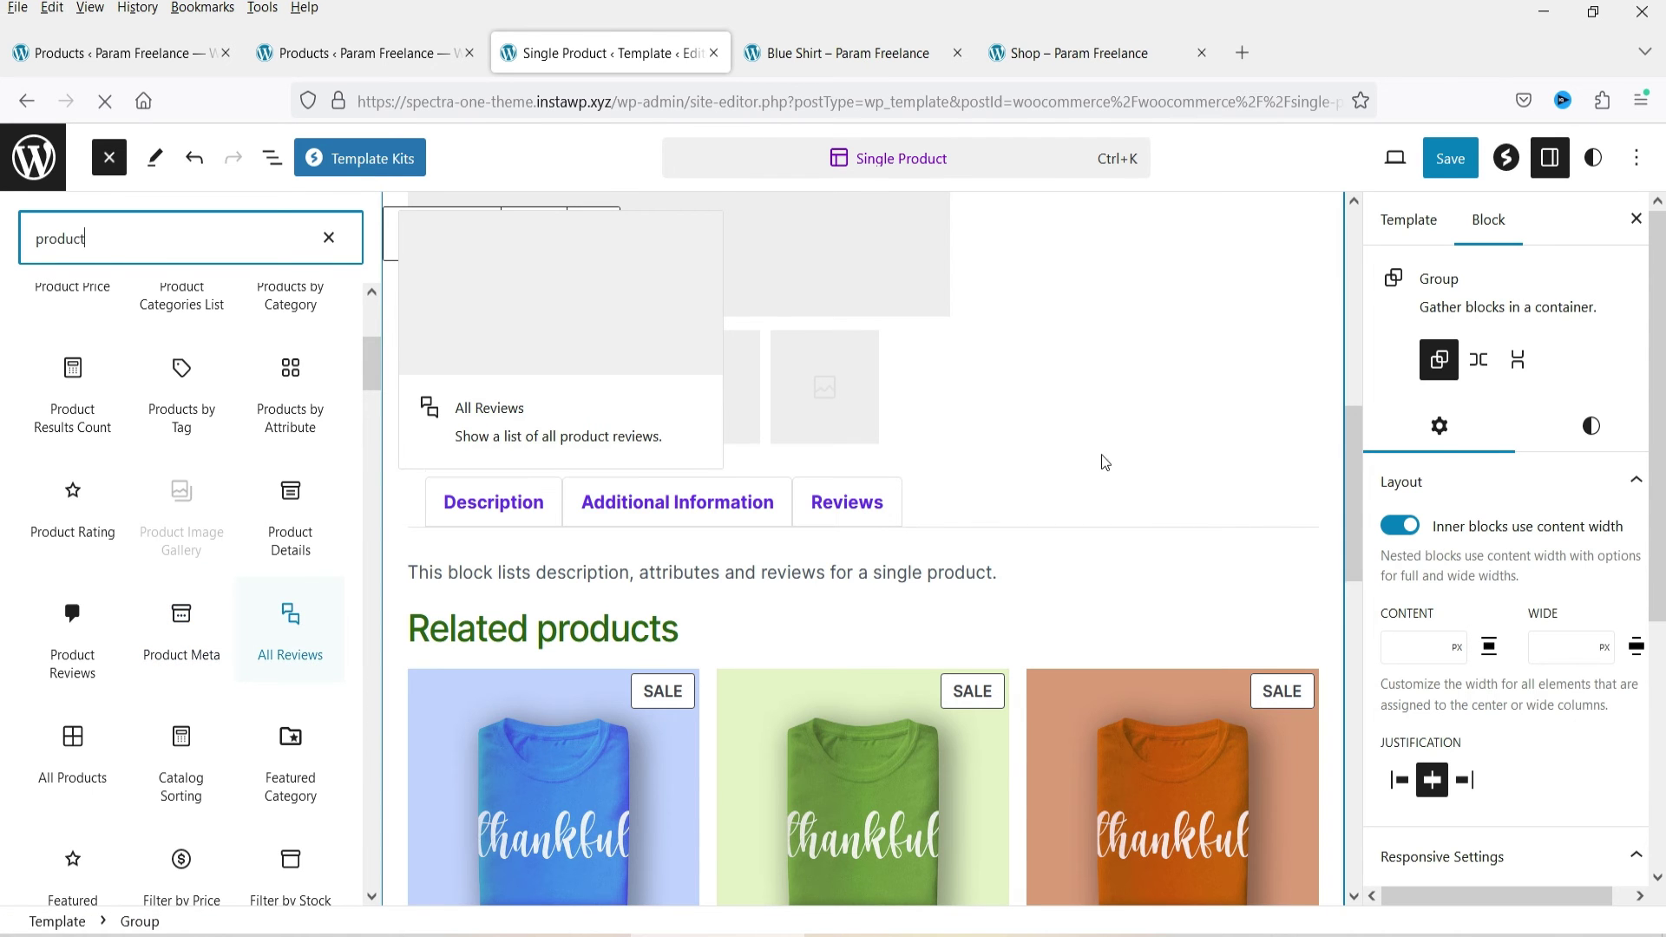
scroll(1105, 462, down, 10)
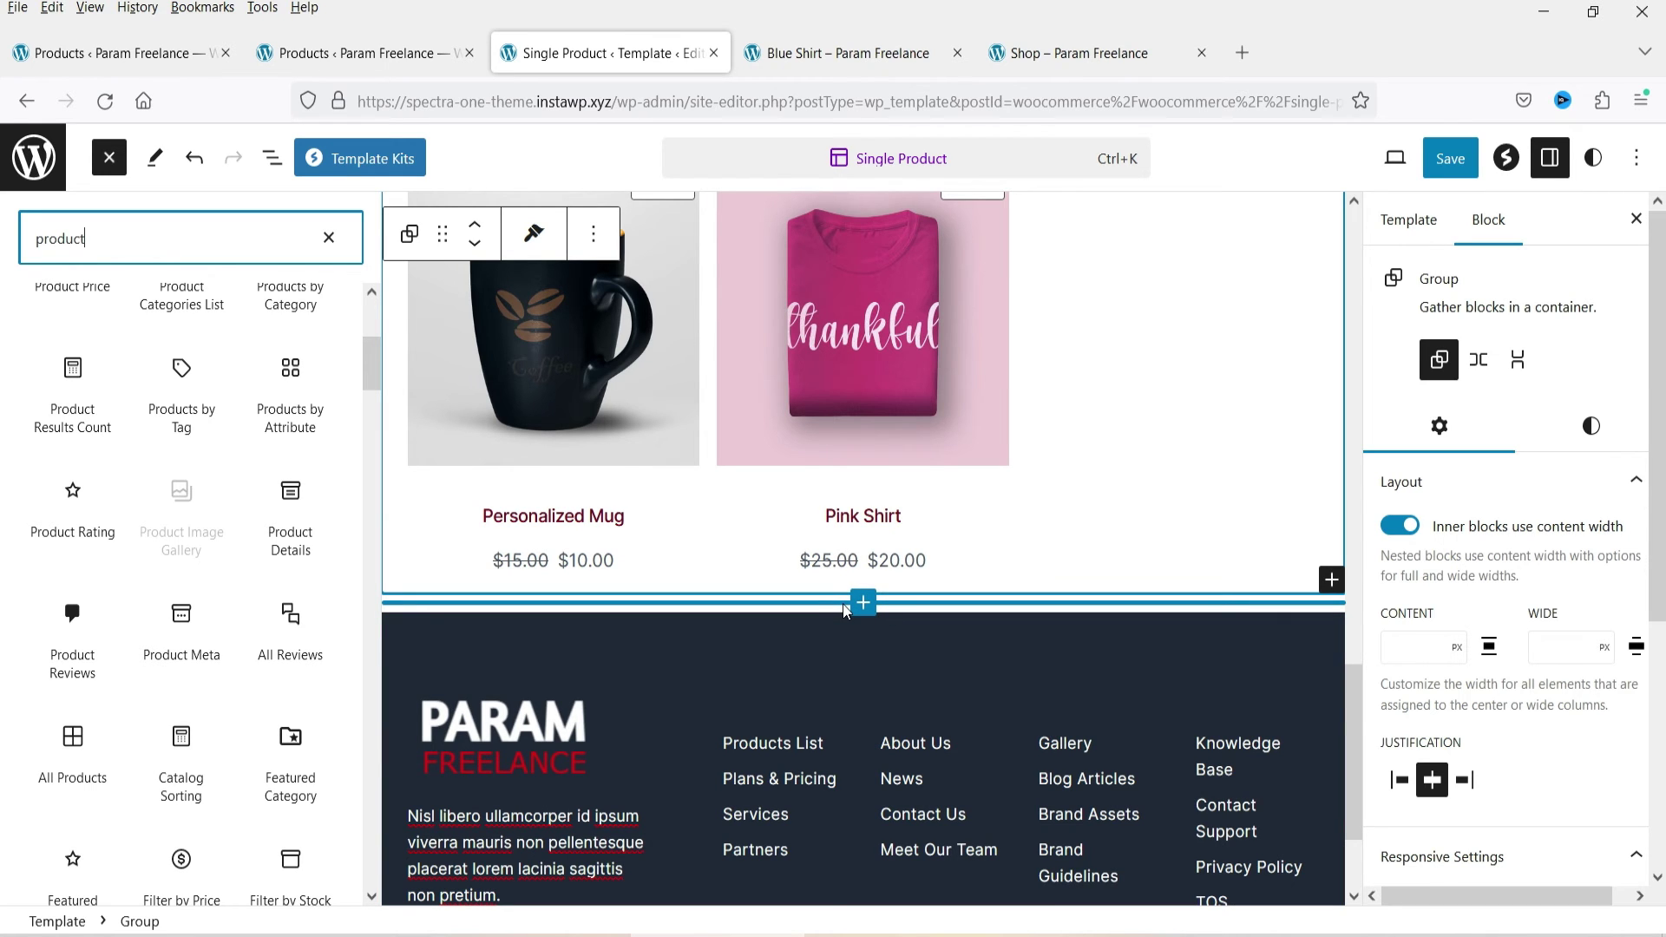
scroll(75, 632, down, 2)
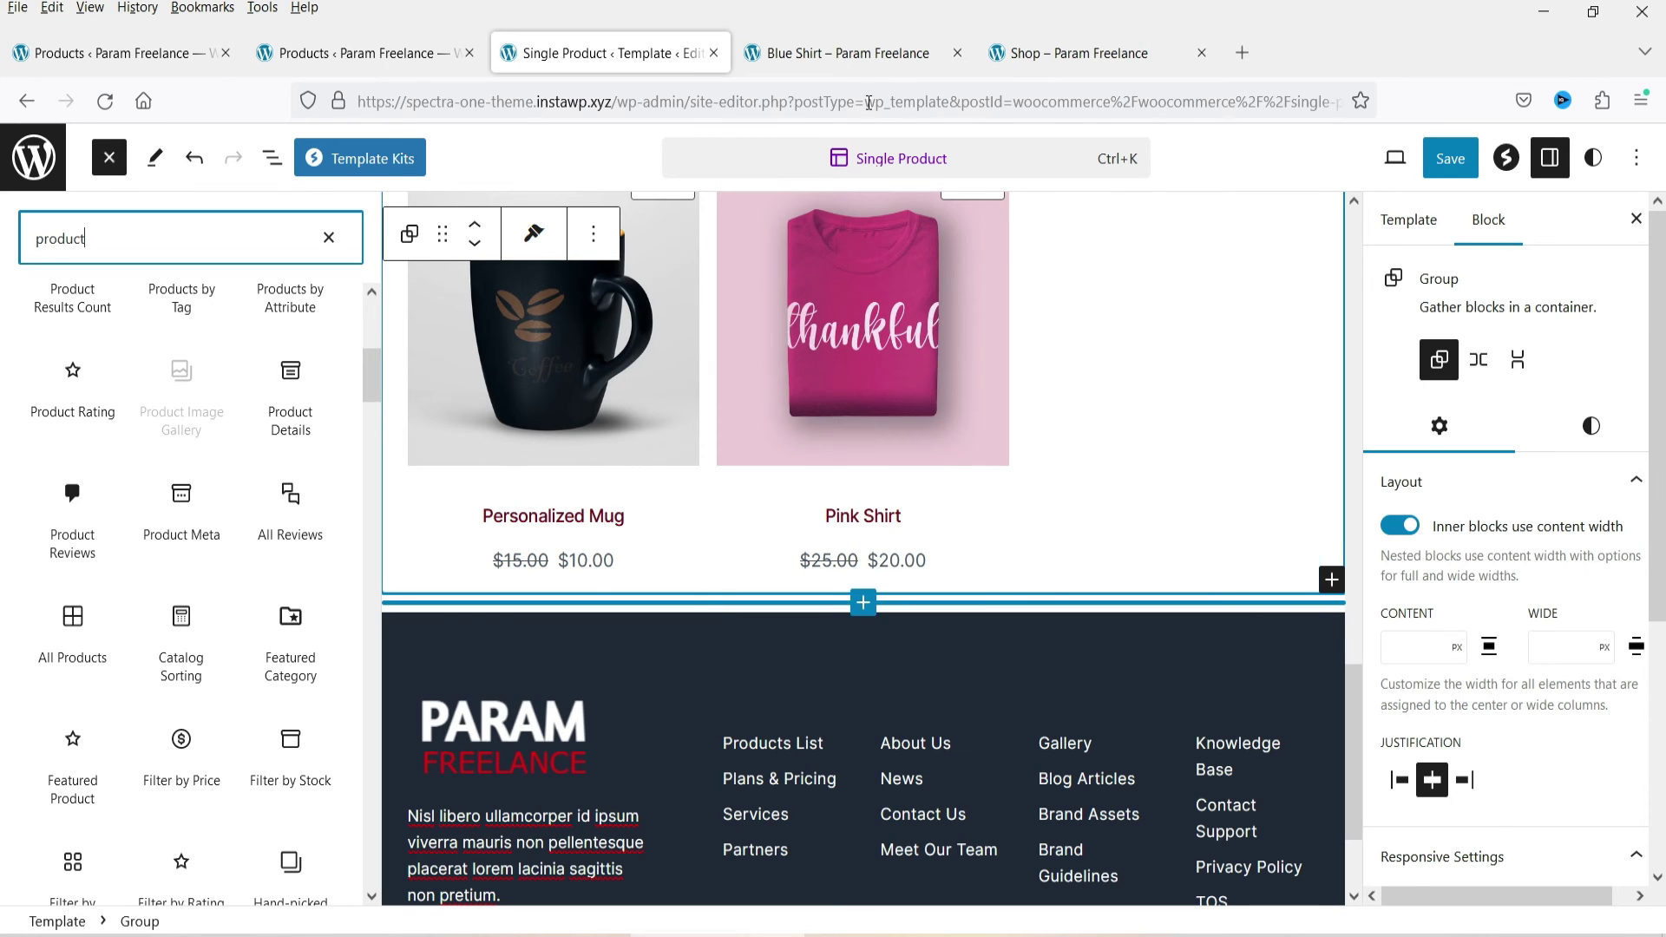
scroll(261, 521, down, 3)
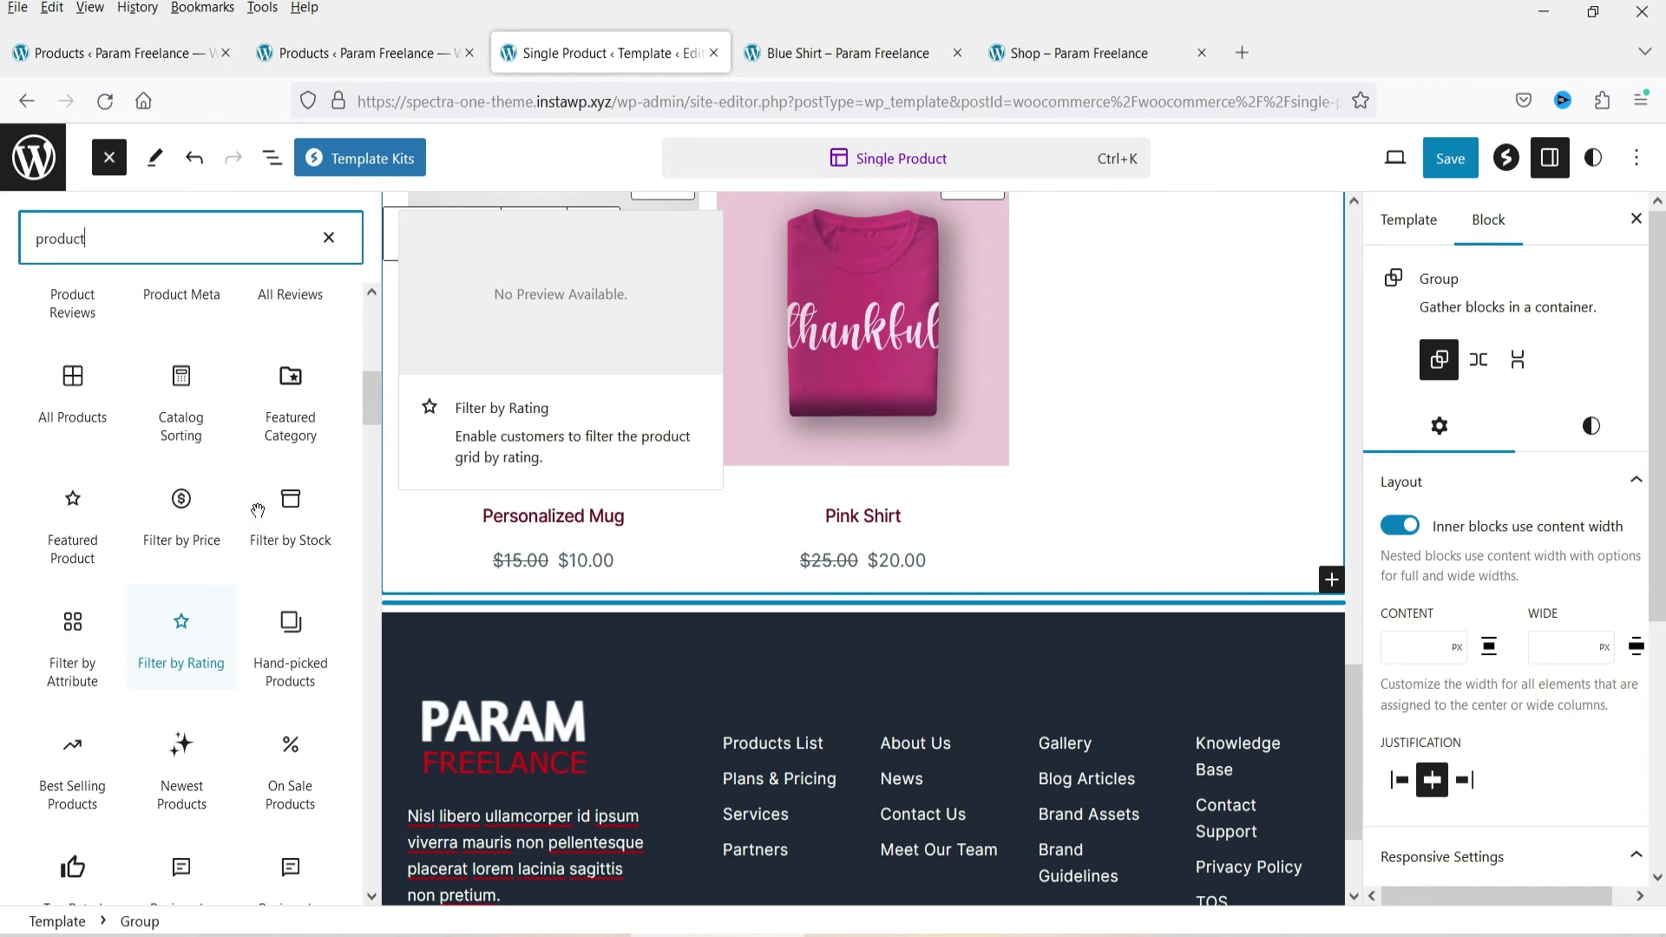
scroll(269, 469, down, 2)
scroll(243, 508, up, 6)
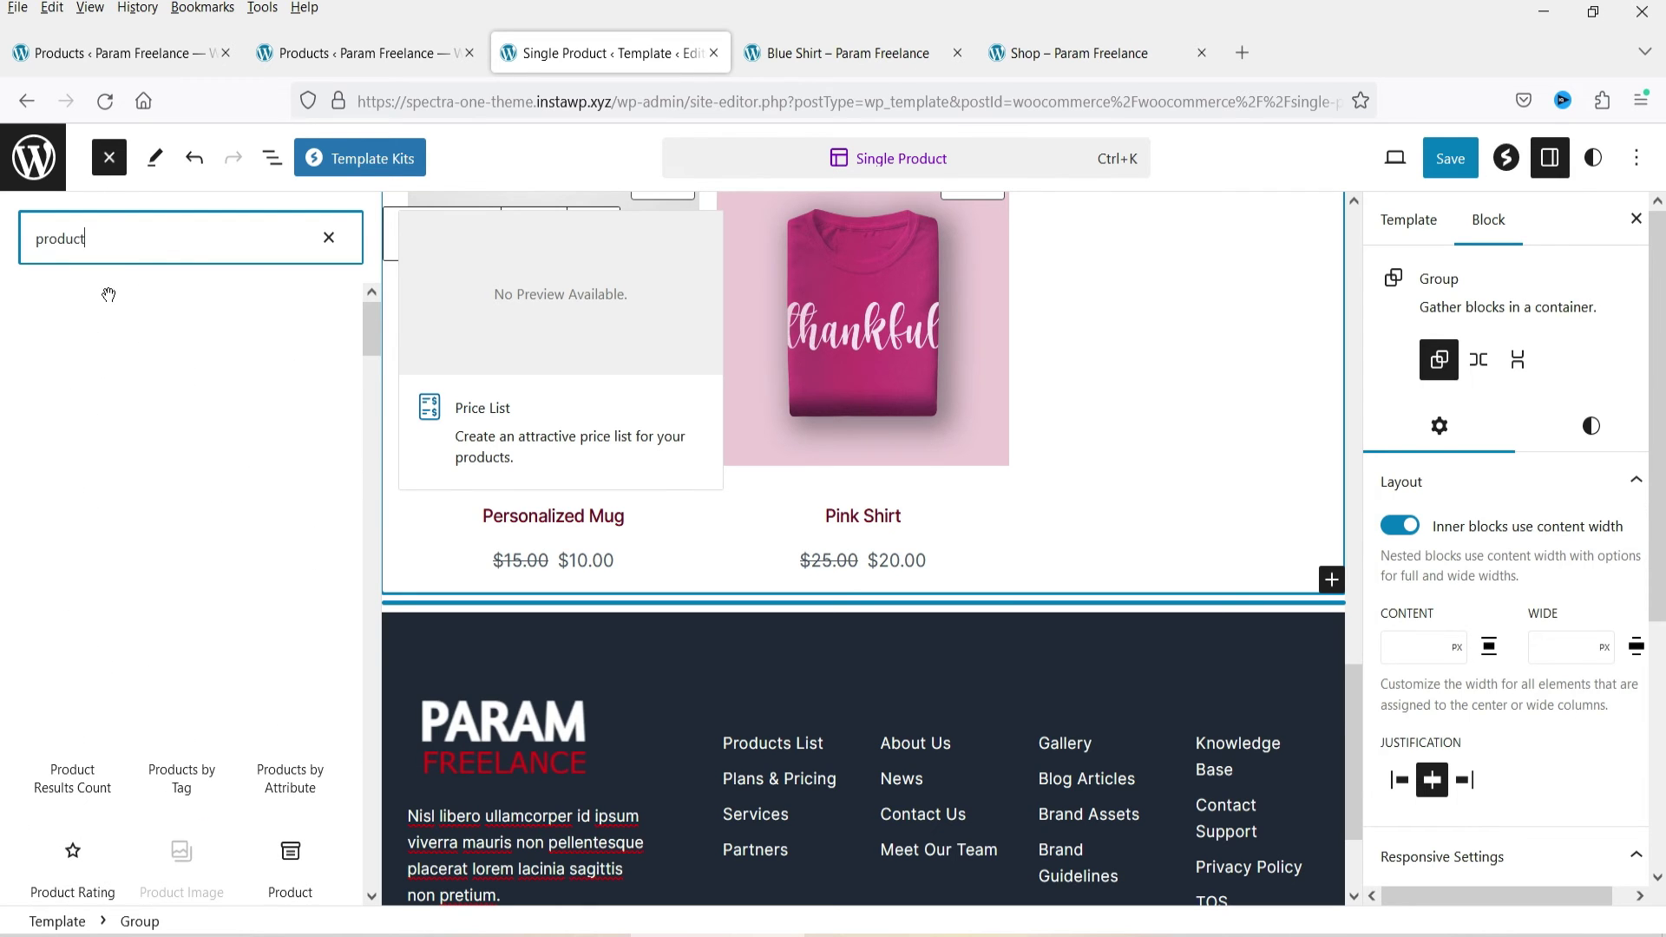
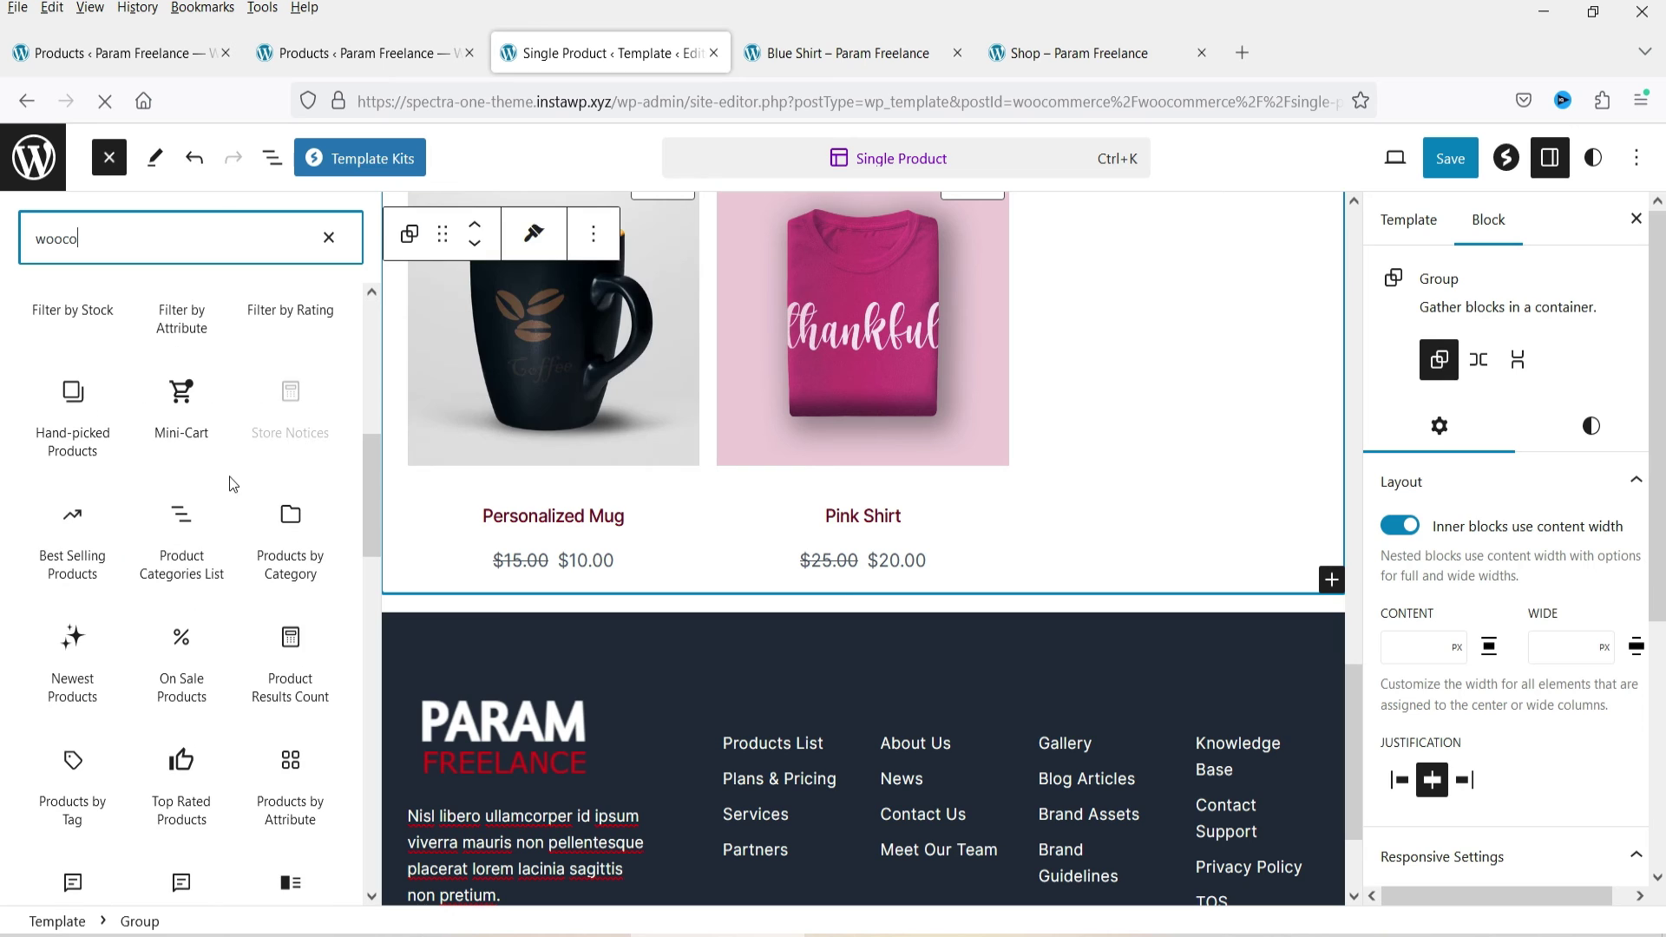
Search the blocks for "wooco" and insert a Mini-Cart block between the related products' Group and the footer.
mouse_move(181, 405)
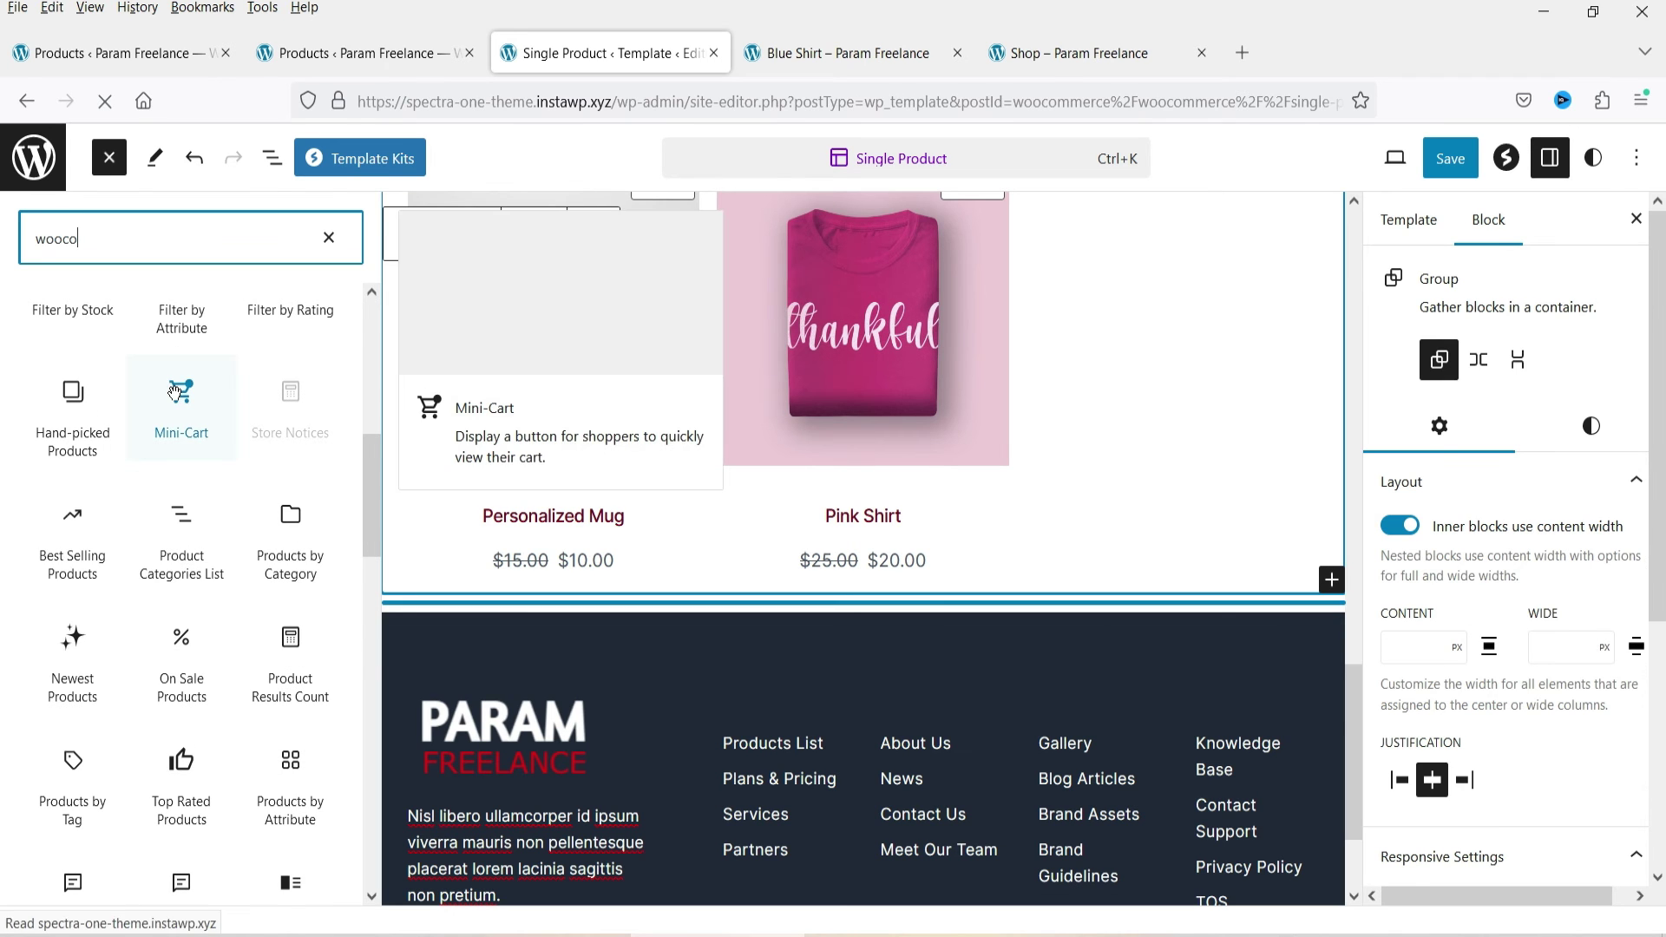
click(220, 446)
drag(220, 446, 488, 601)
scroll(398, 565, down, 5)
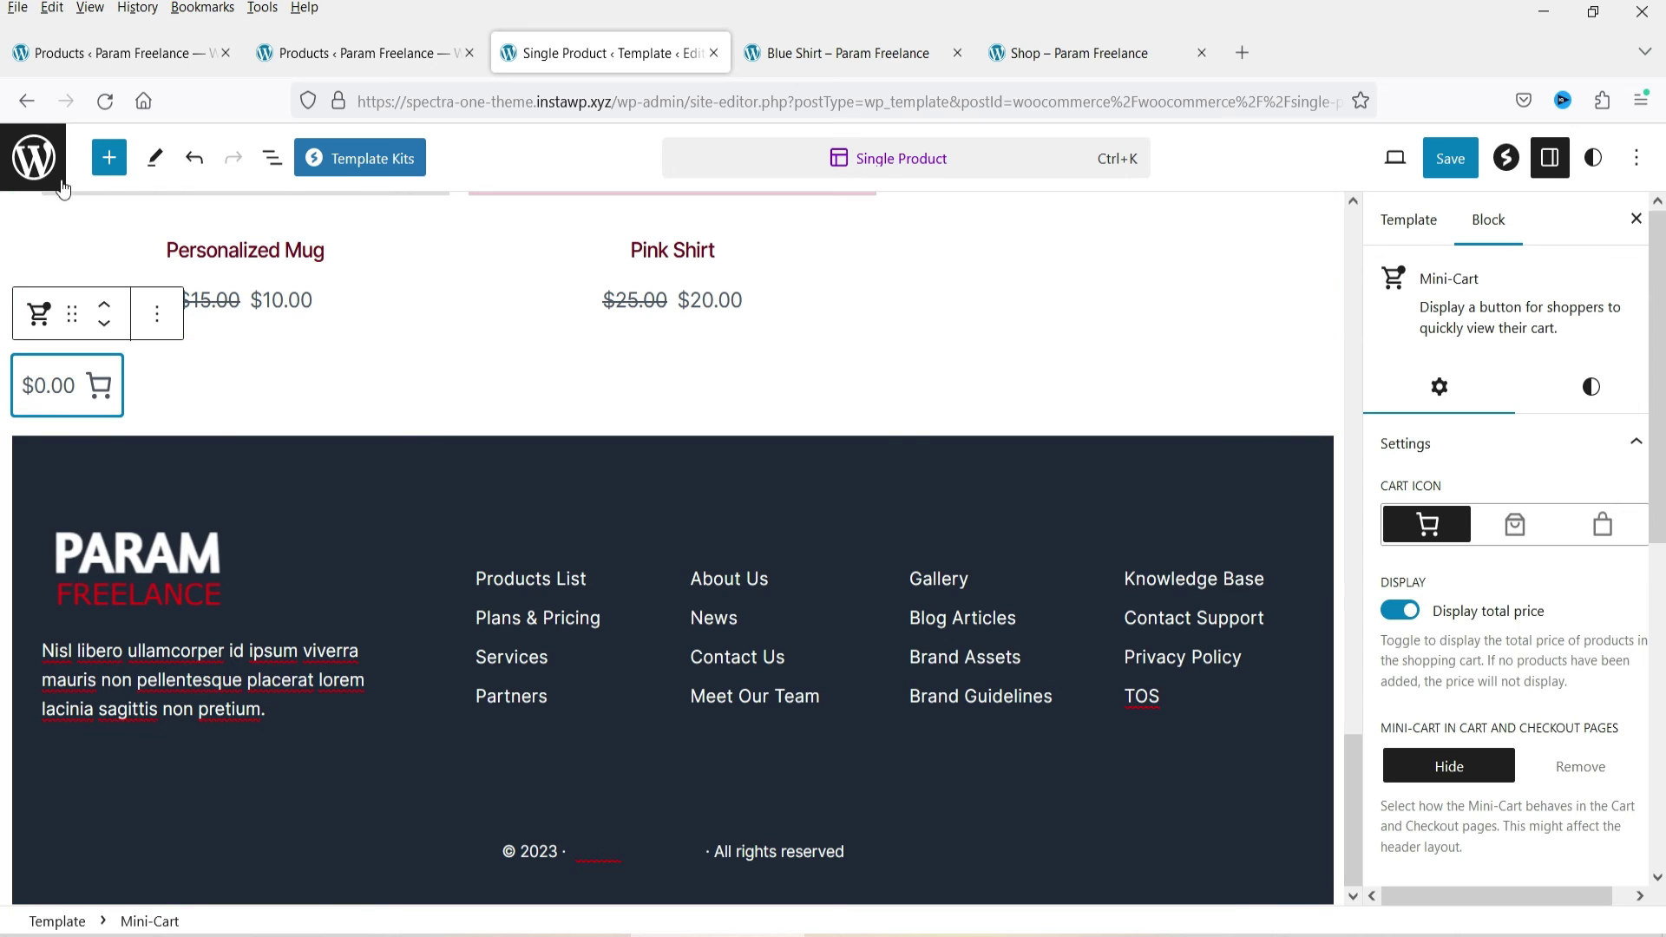
Find the Newest Products block by searching for "wooco" and insert it between the Mini-Cart and the footer.
click(109, 157)
click(171, 290)
click(139, 240)
text(woo)
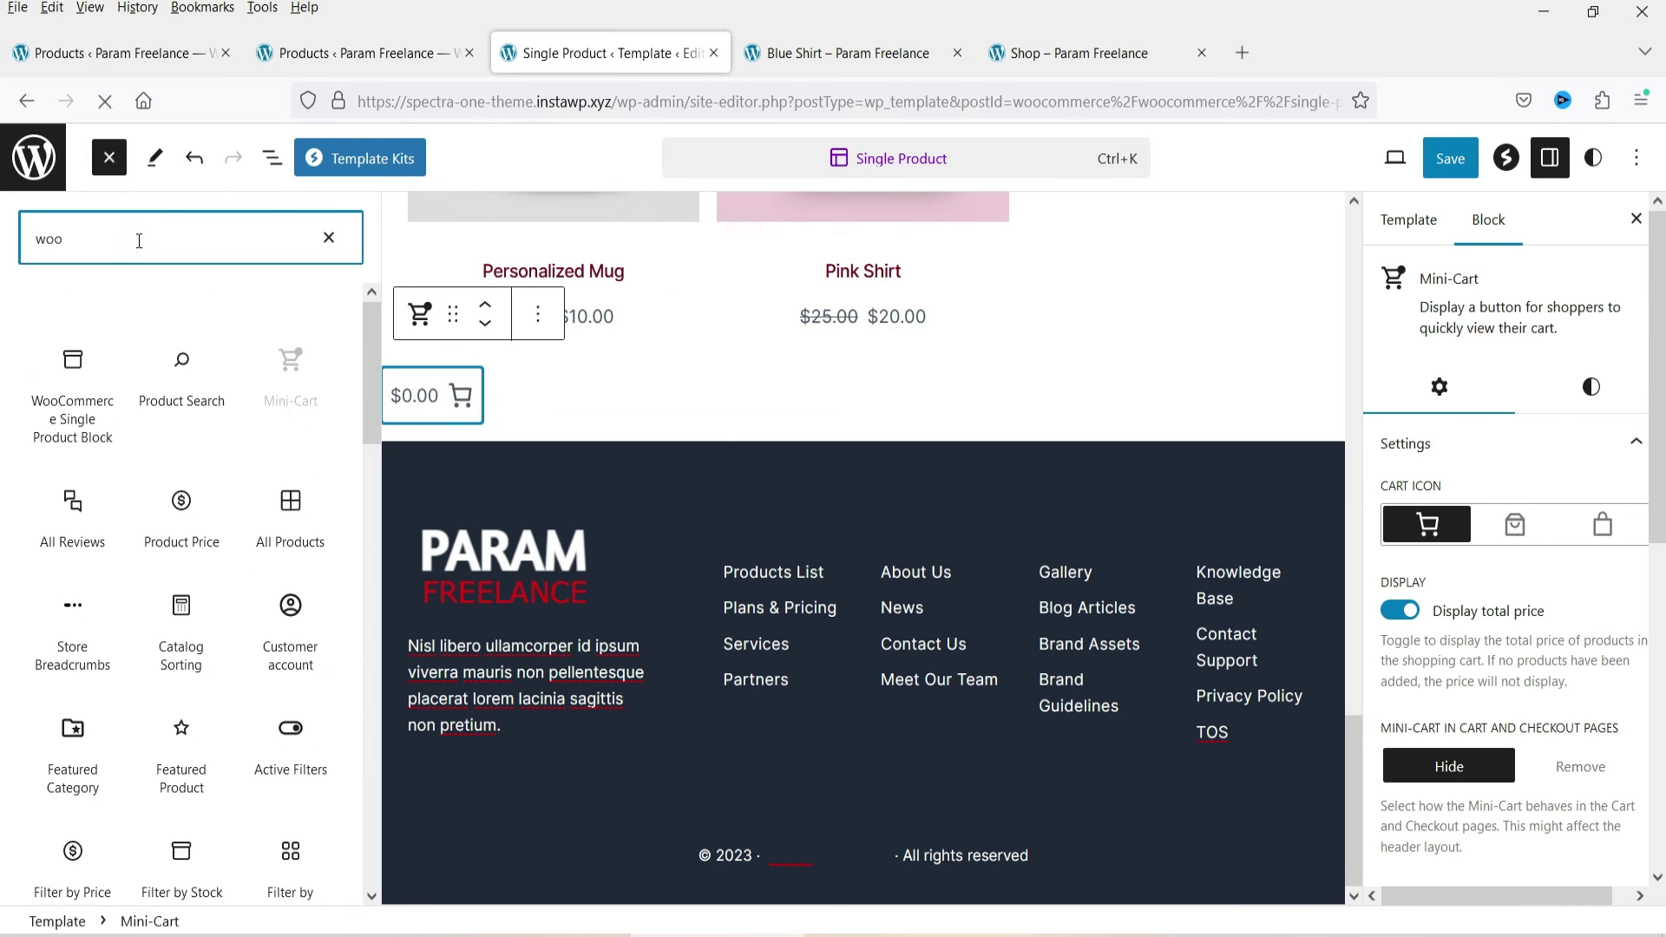
text(co)
scroll(136, 521, down, 5)
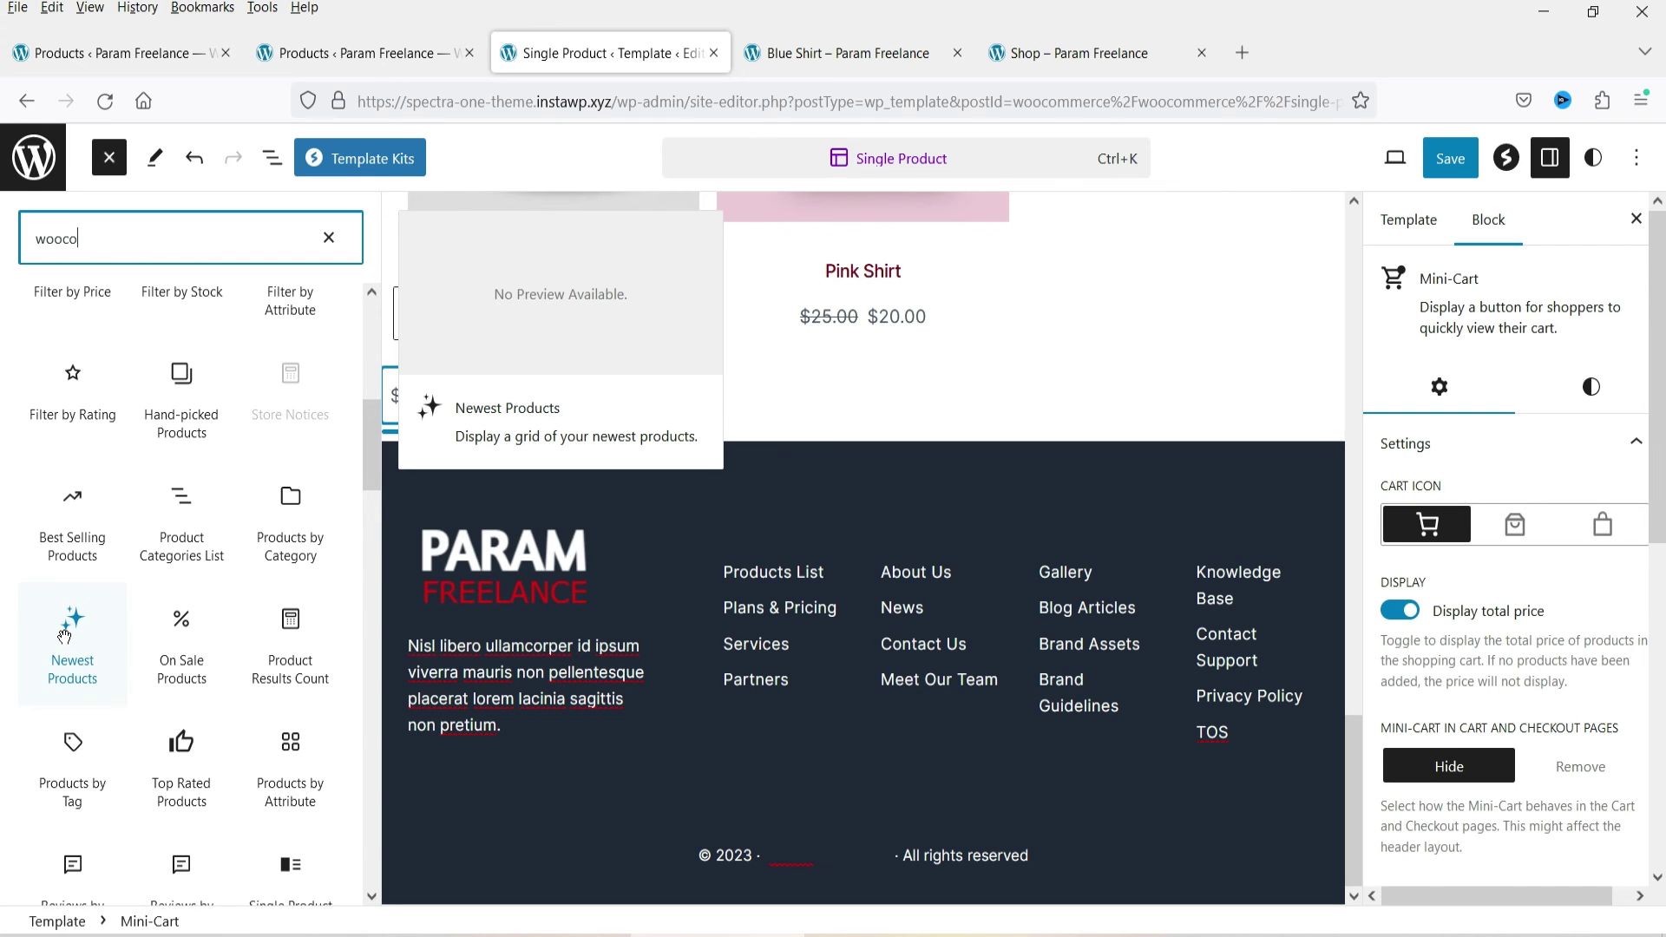
drag(64, 636, 781, 428)
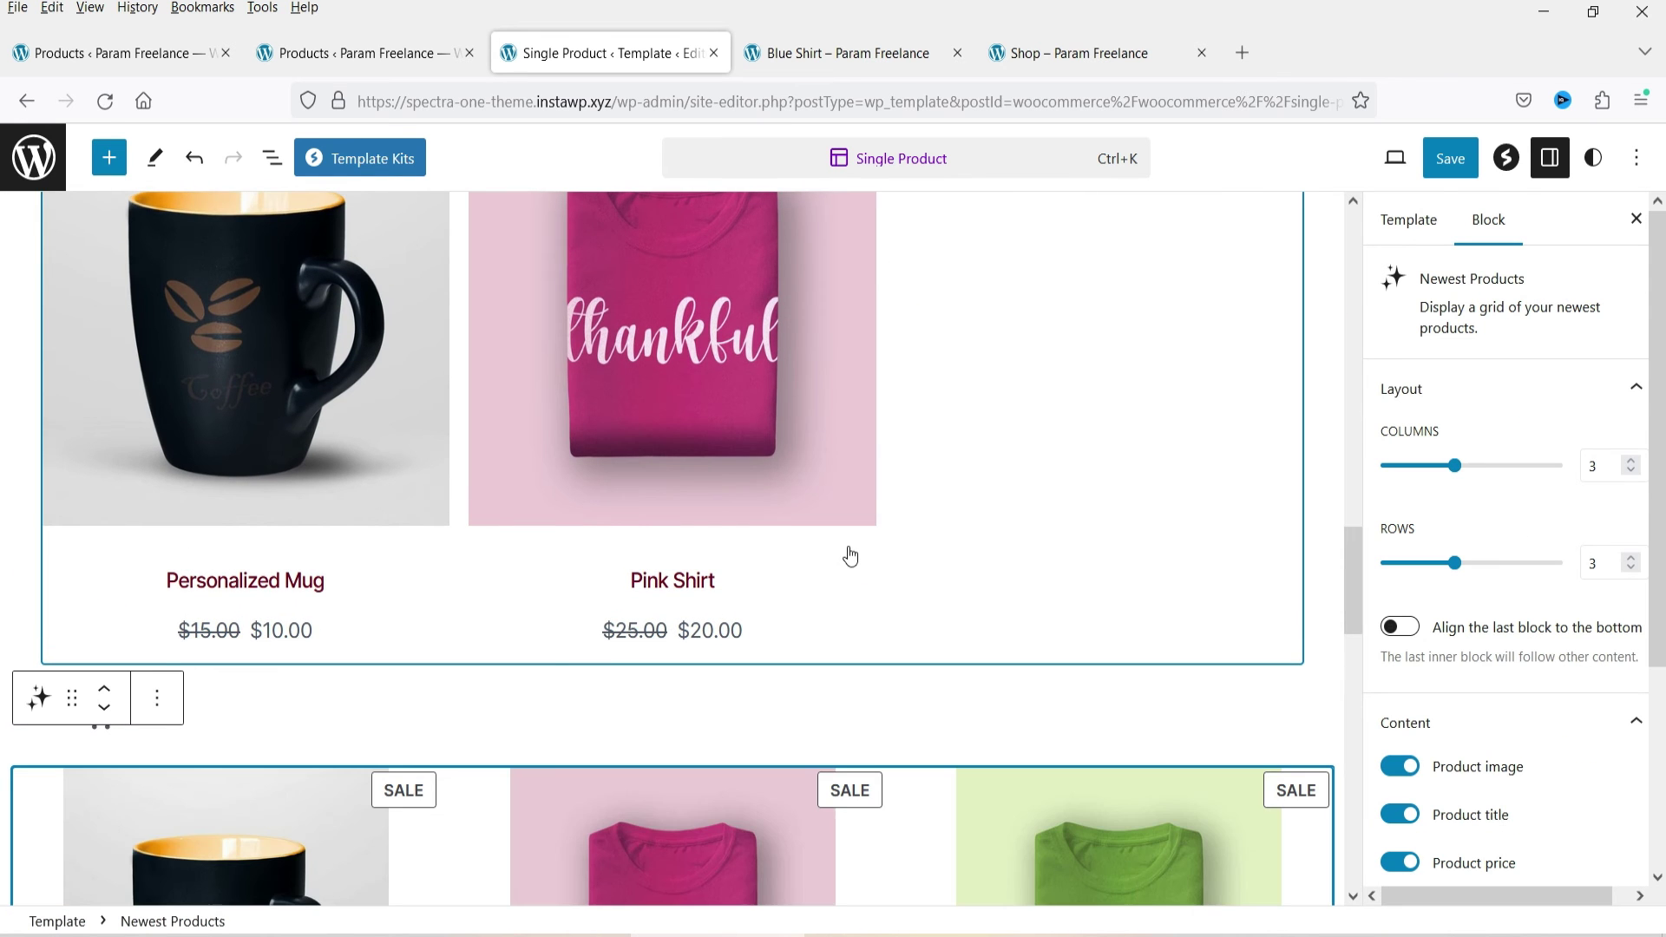
Review the Newest Products grid and its settings, and turn off its Add to Cart button.
scroll(692, 537, down, 10)
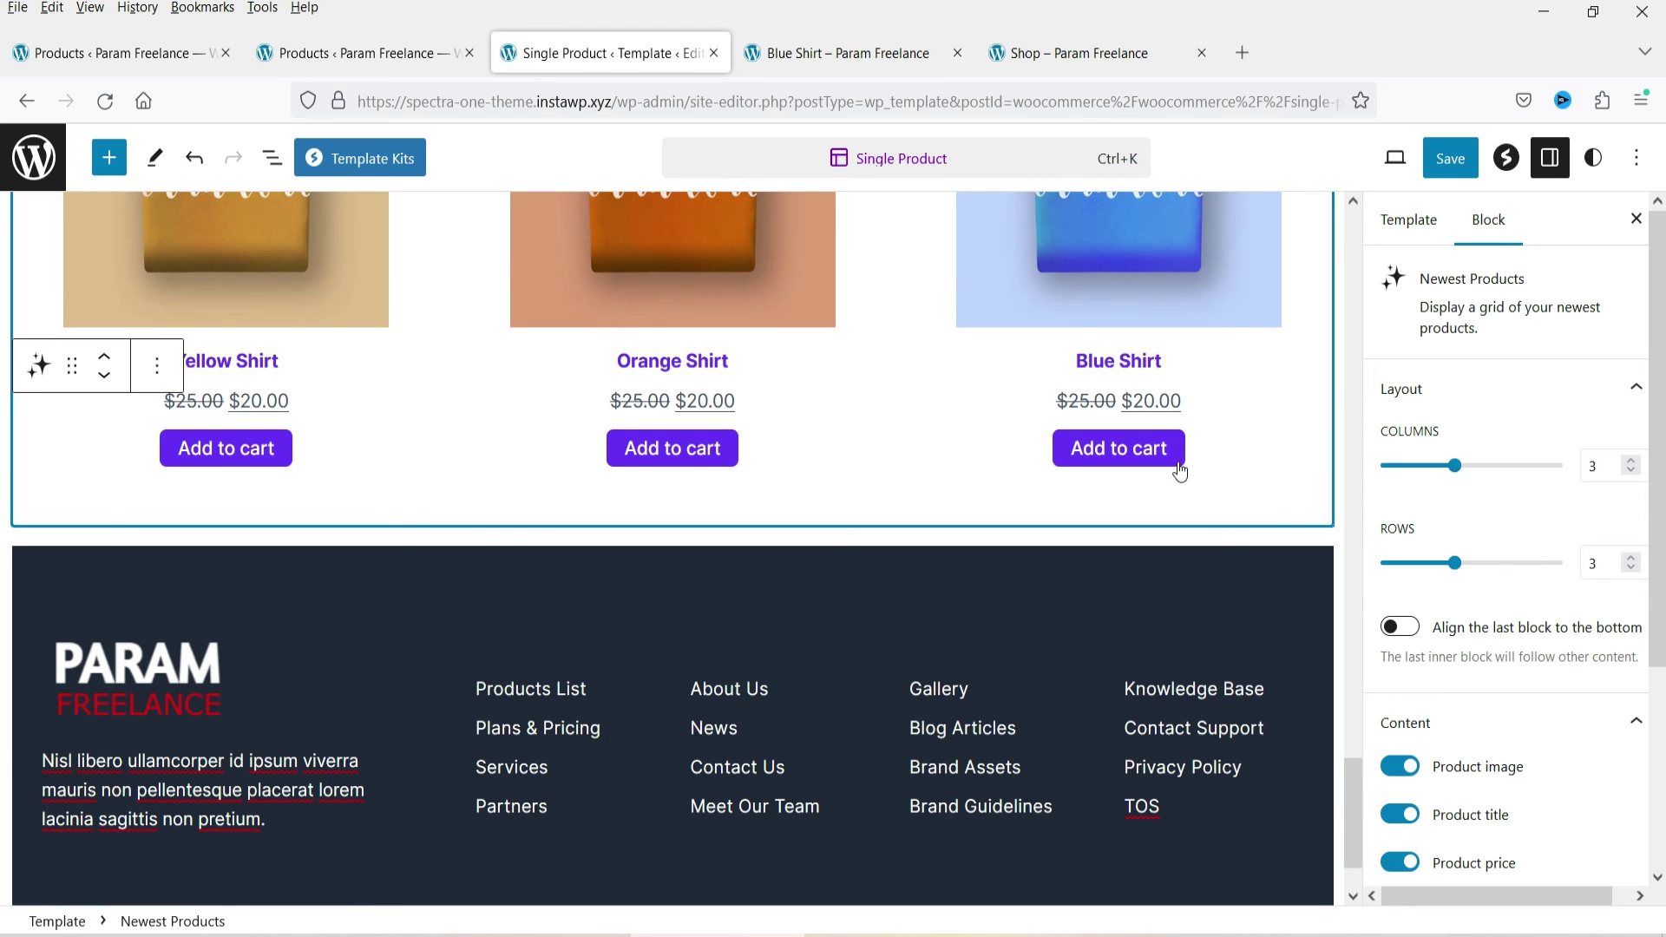
scroll(1182, 473, up, 6)
scroll(1541, 526, down, 1)
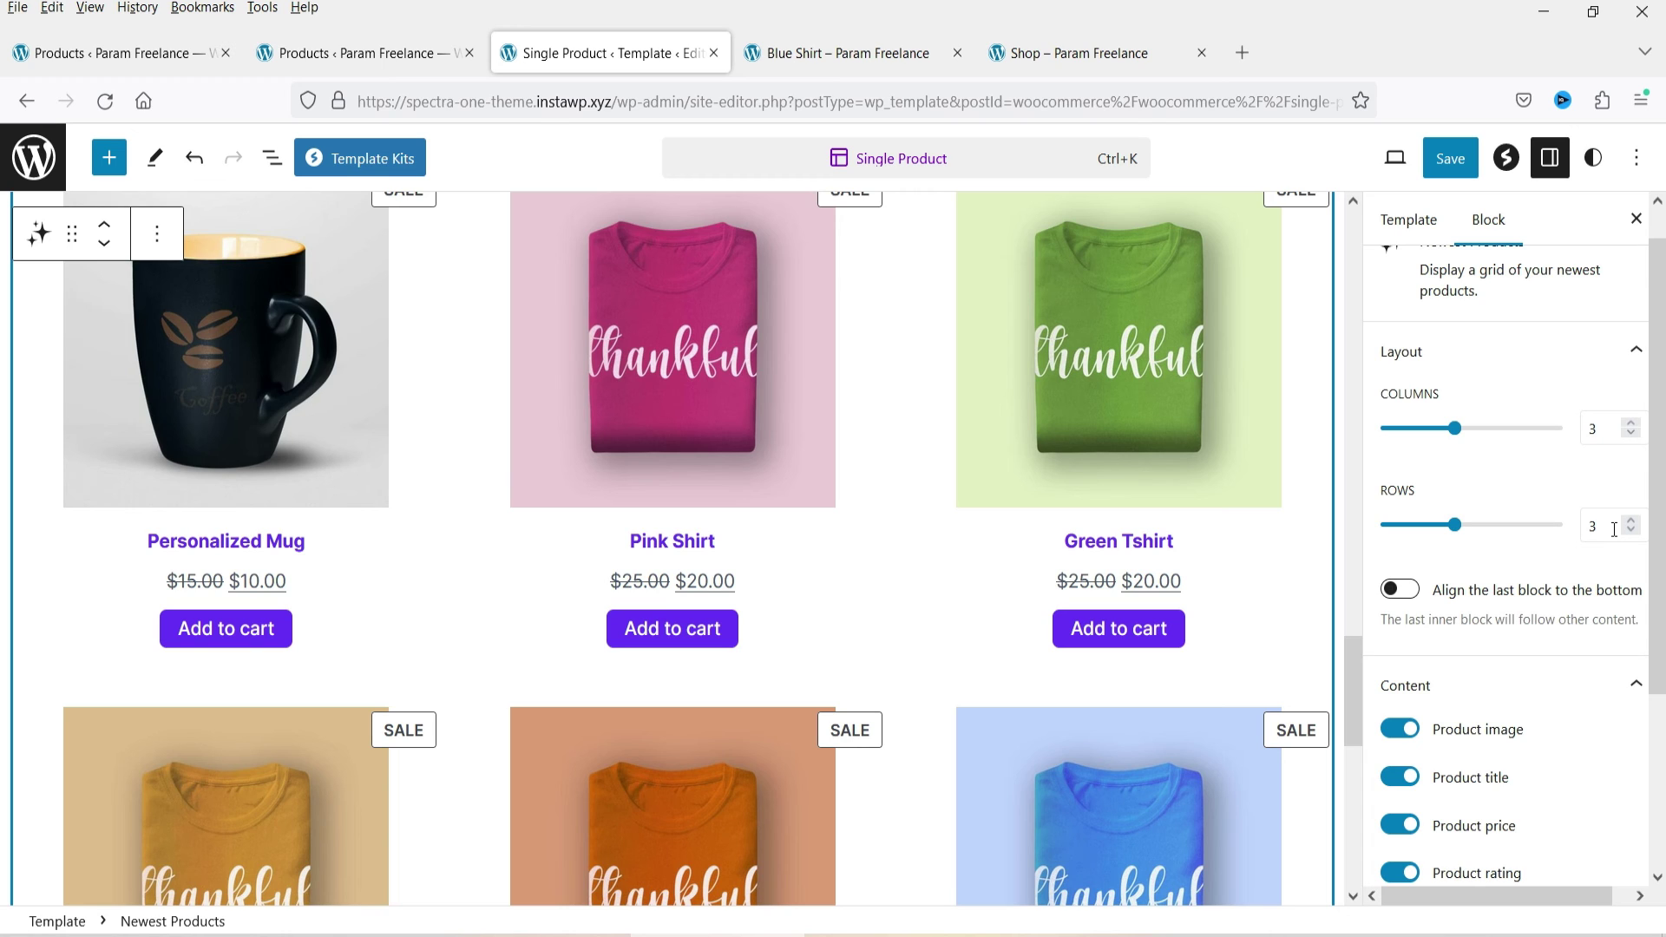
scroll(1476, 516, down, 3)
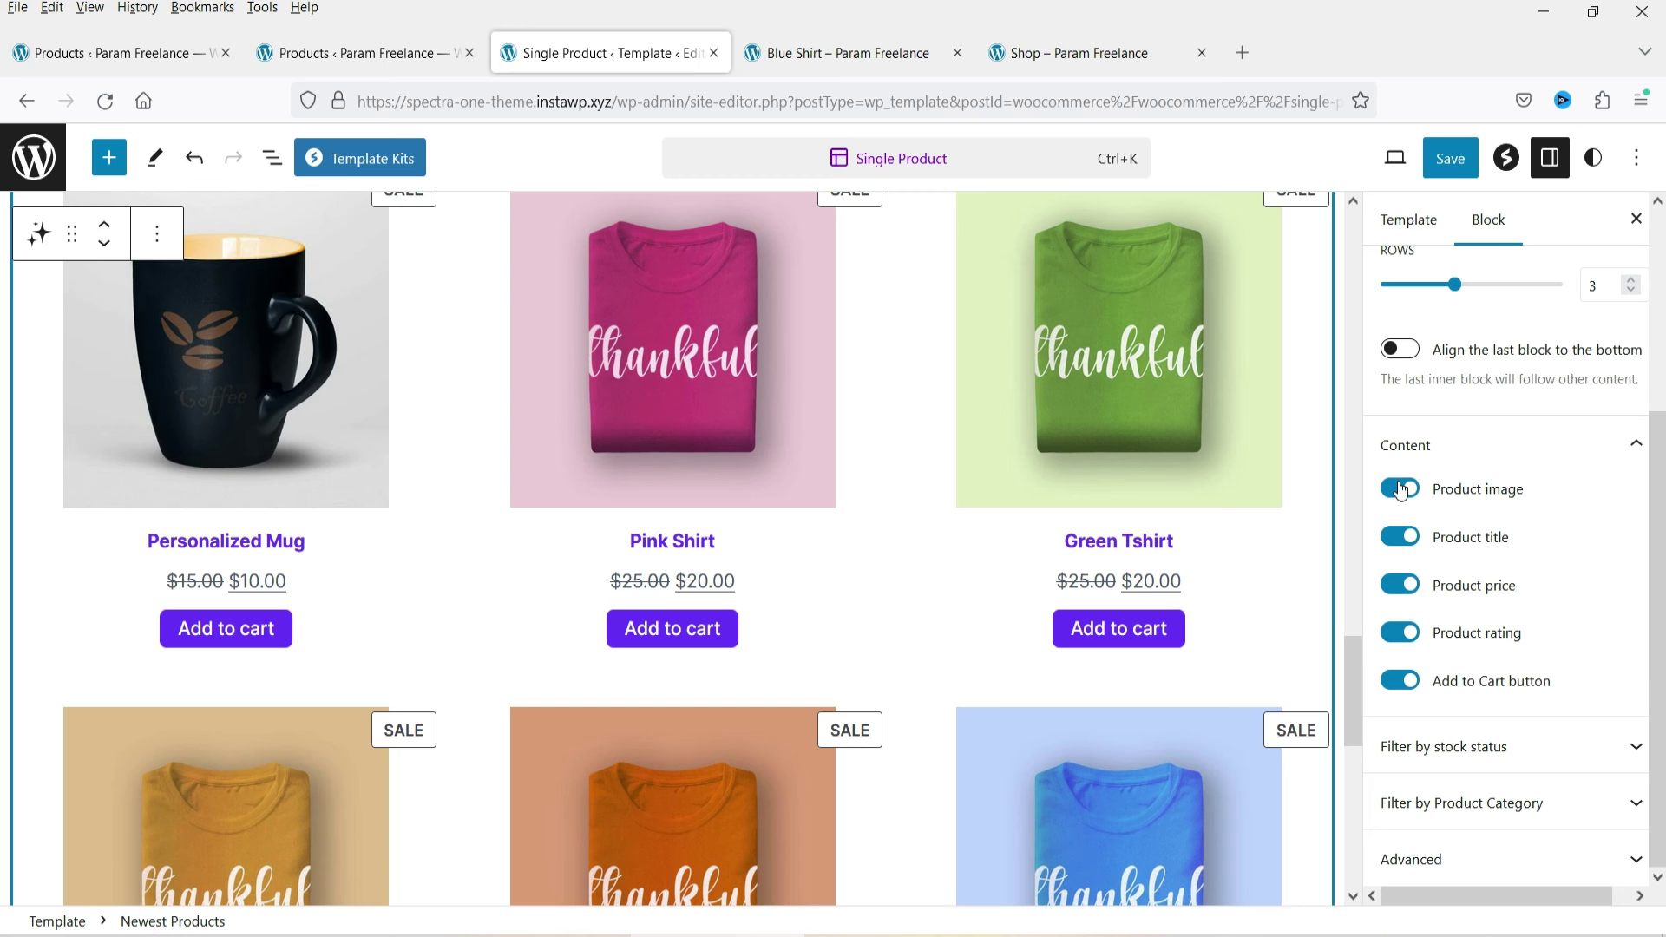
click(1410, 687)
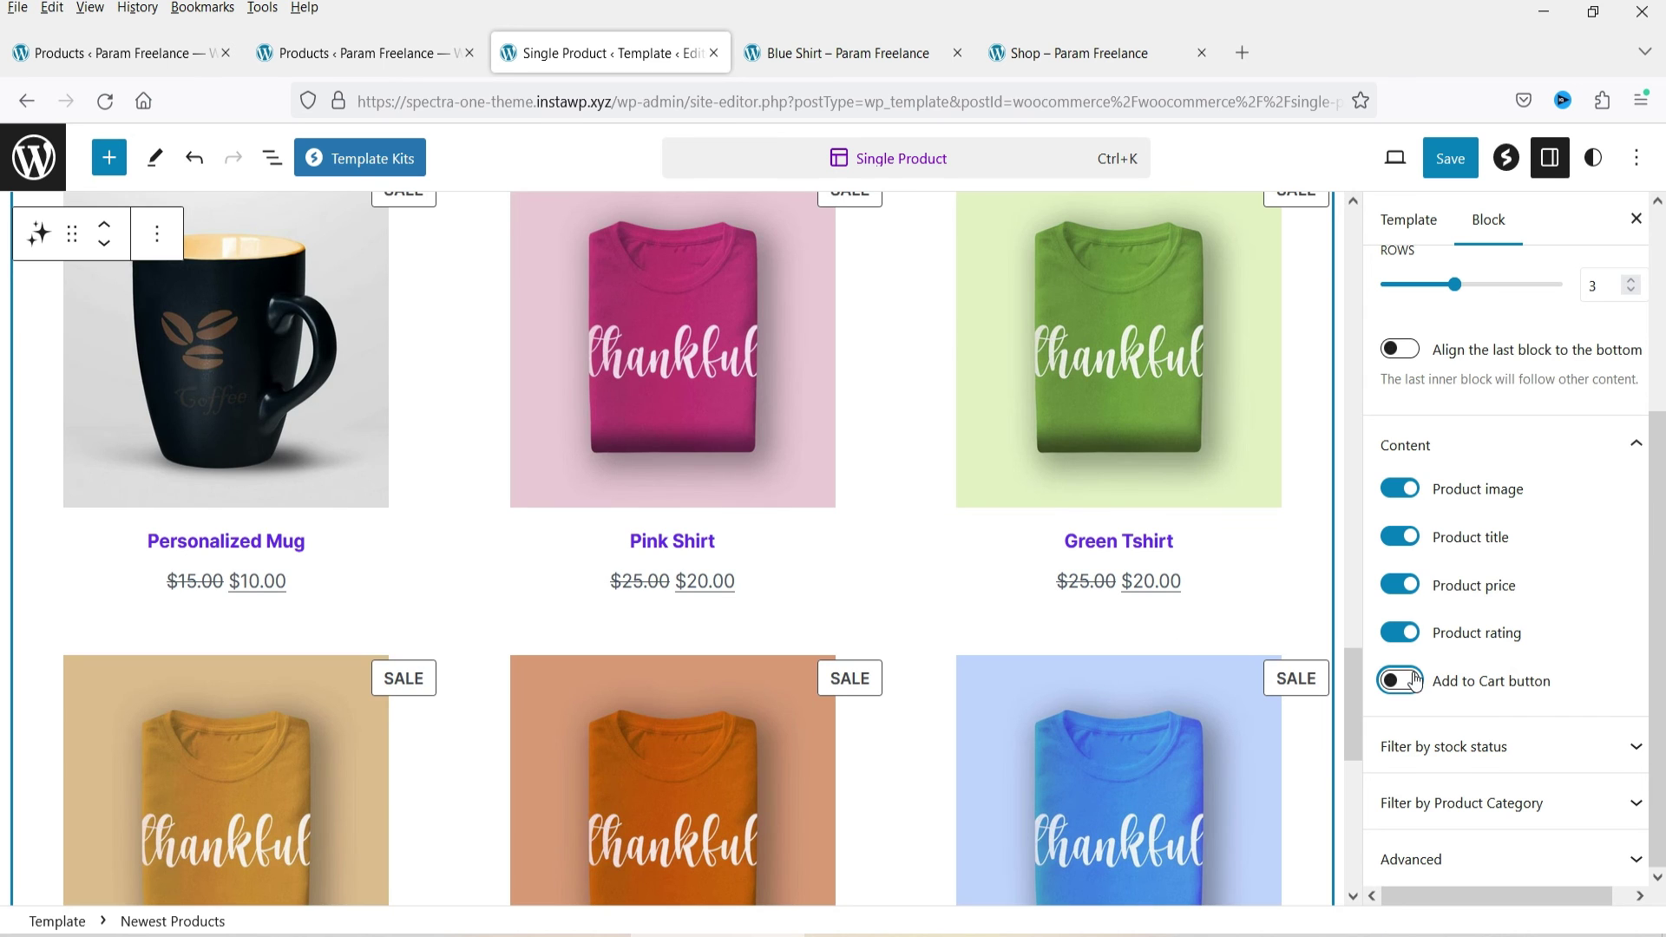
Look through the Newest Products block's layout, content, stock status and product category filter settings.
scroll(1515, 398, up, 3)
scroll(1545, 416, down, 3)
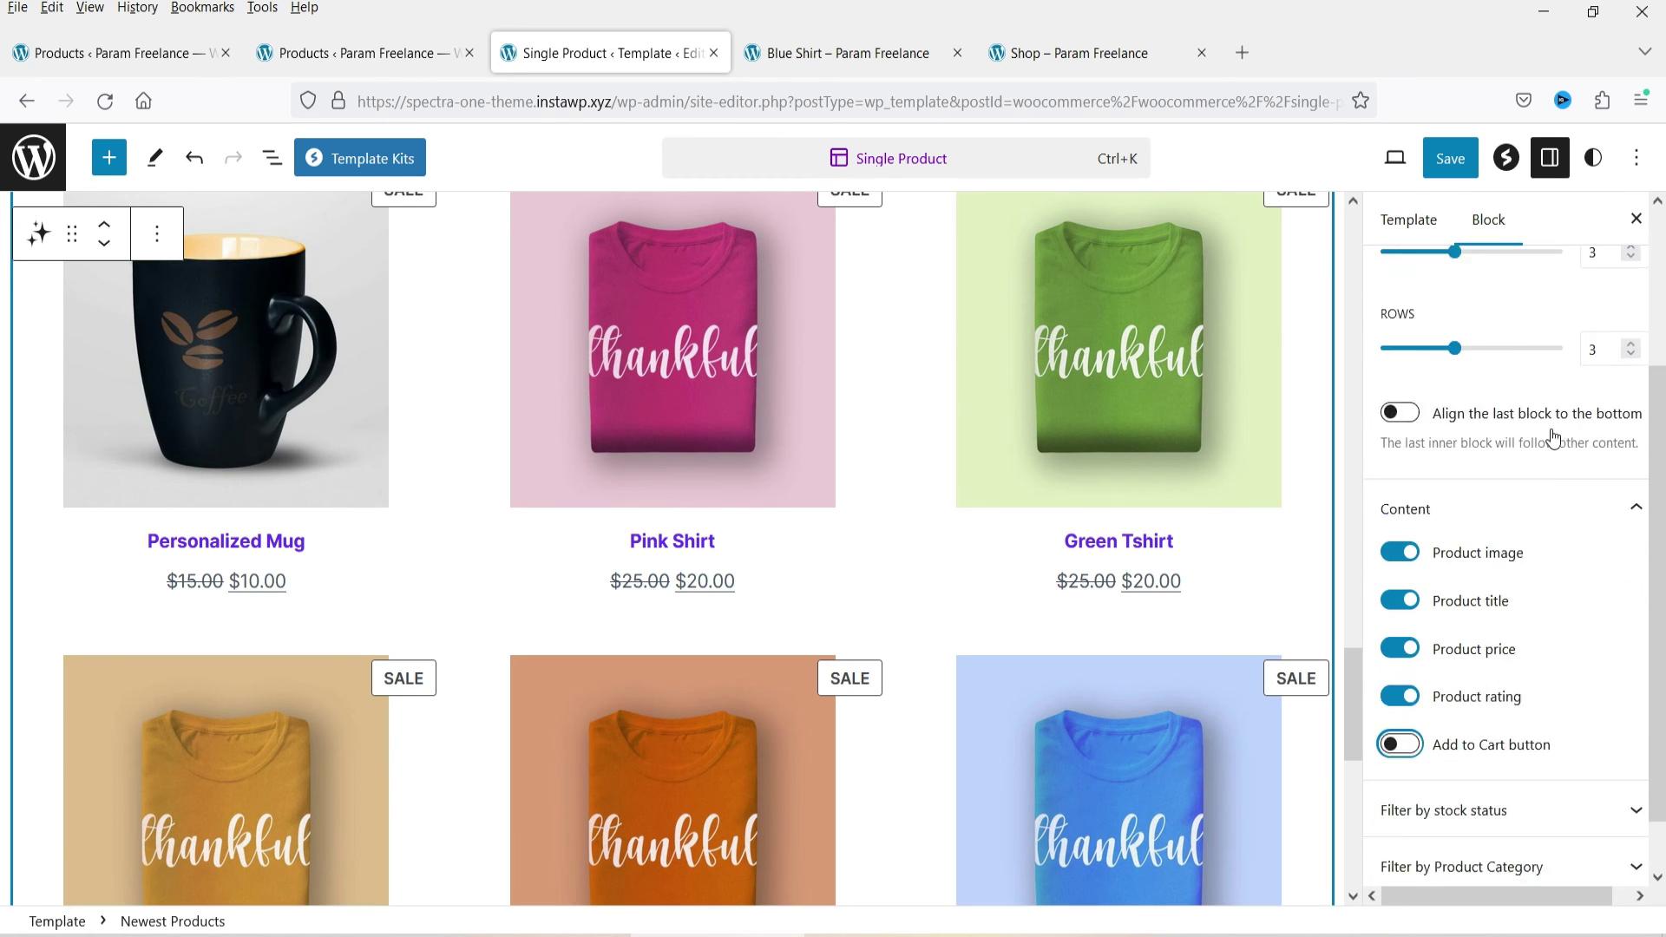
scroll(1524, 409, up, 4)
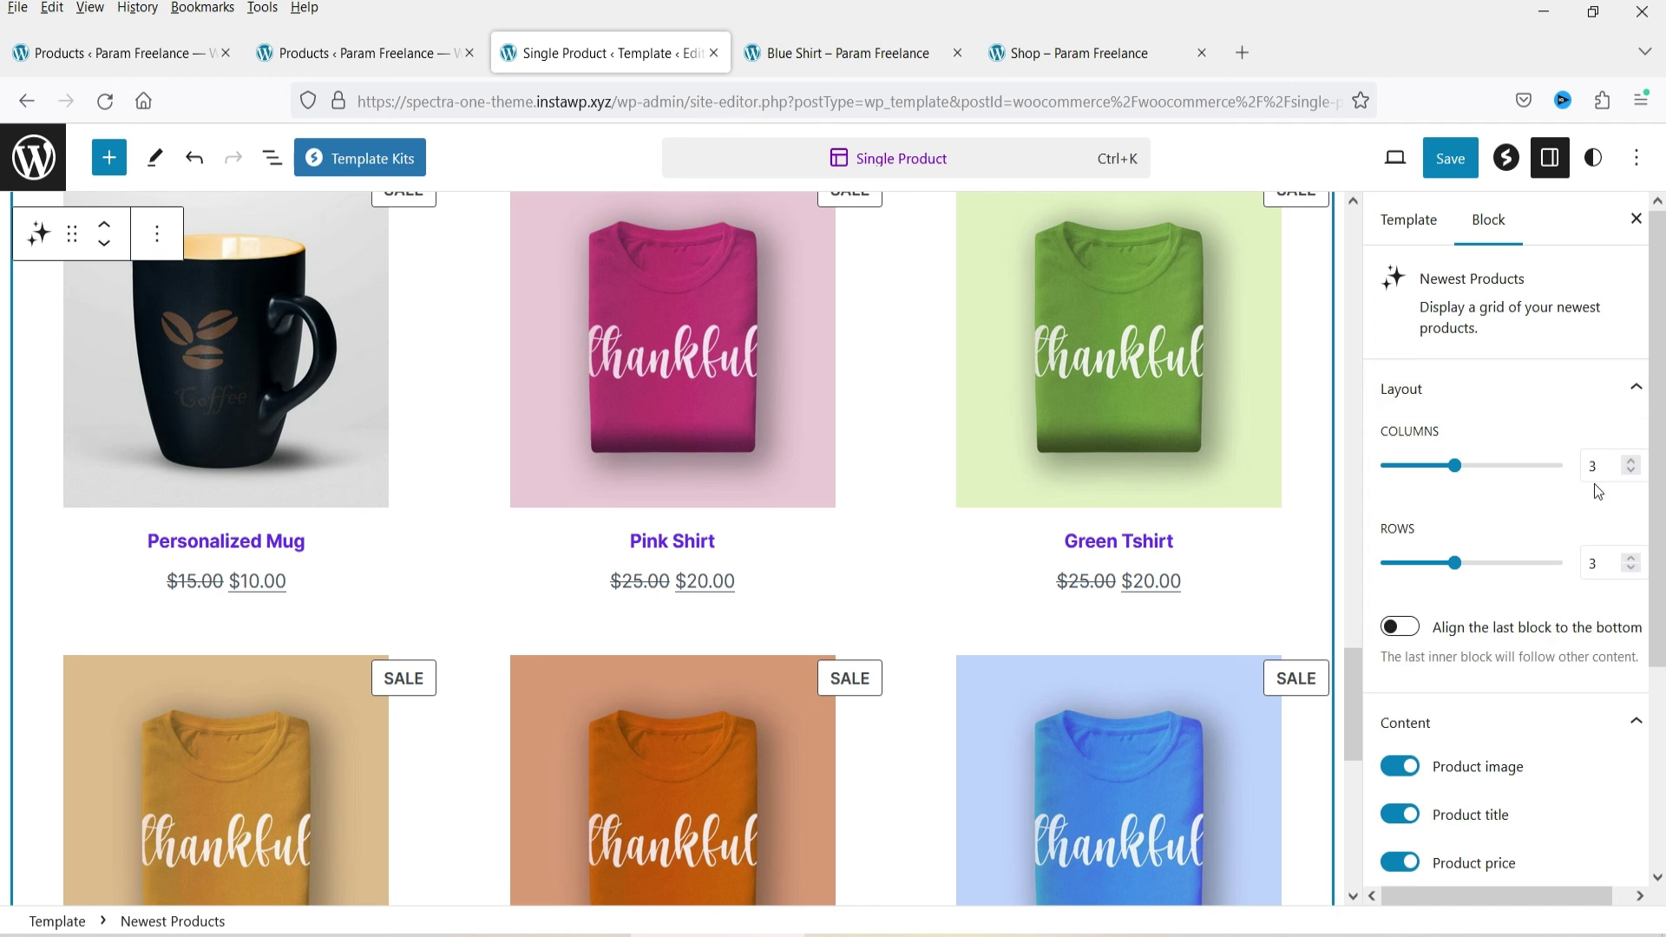
scroll(1523, 460, down, 3)
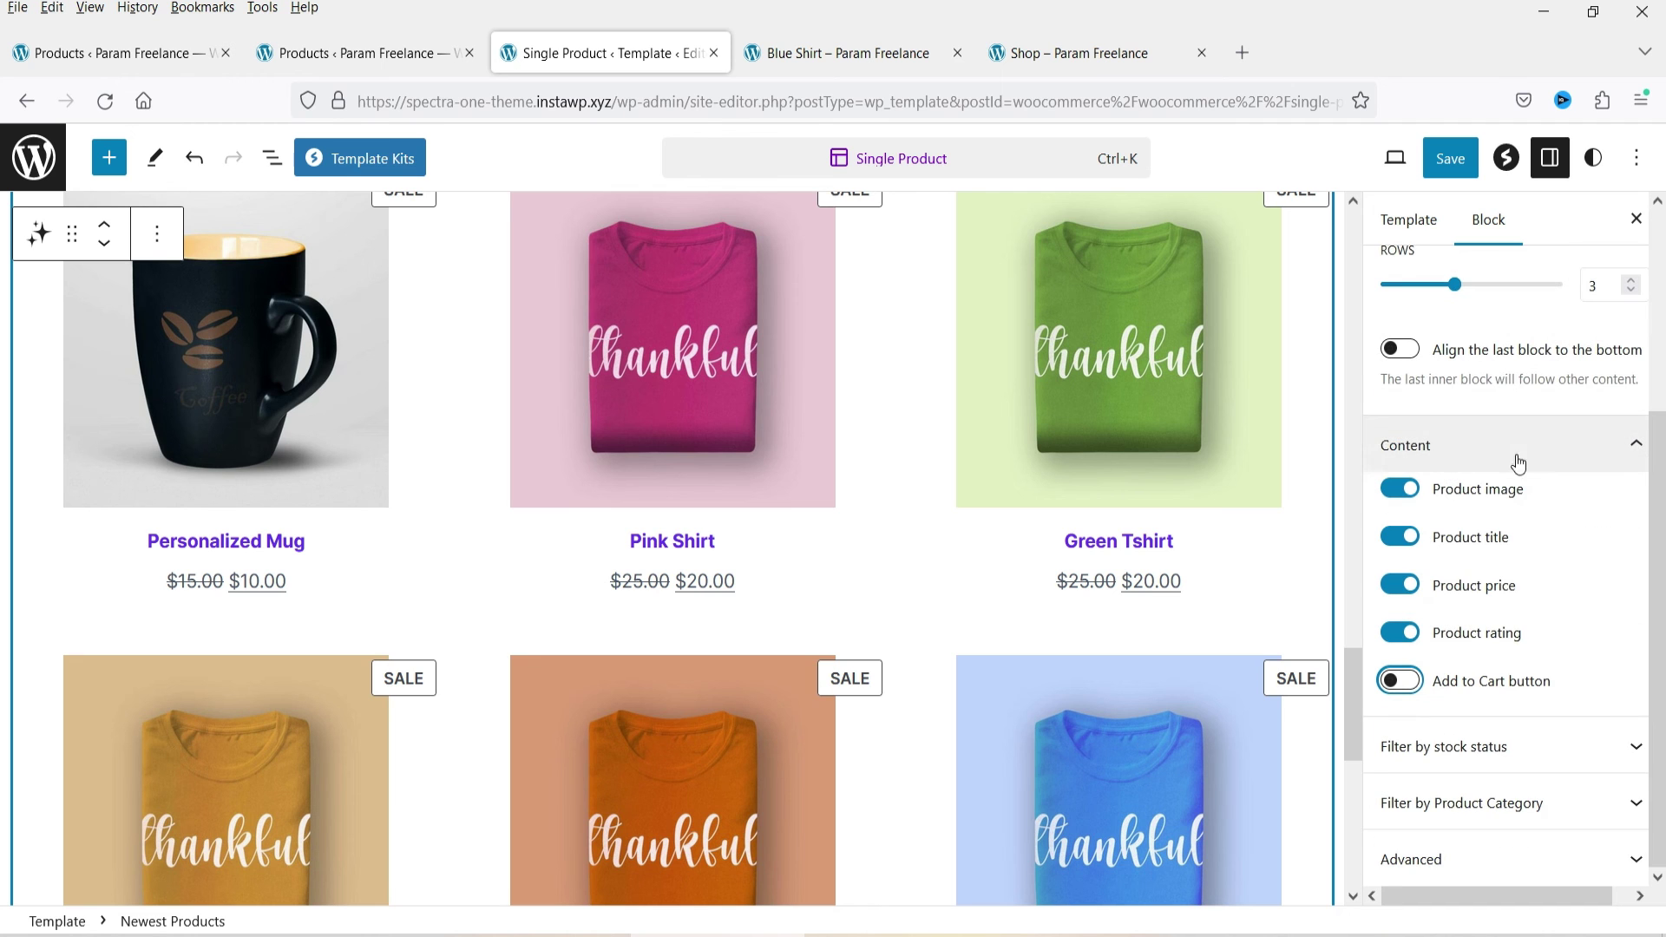
click(1527, 755)
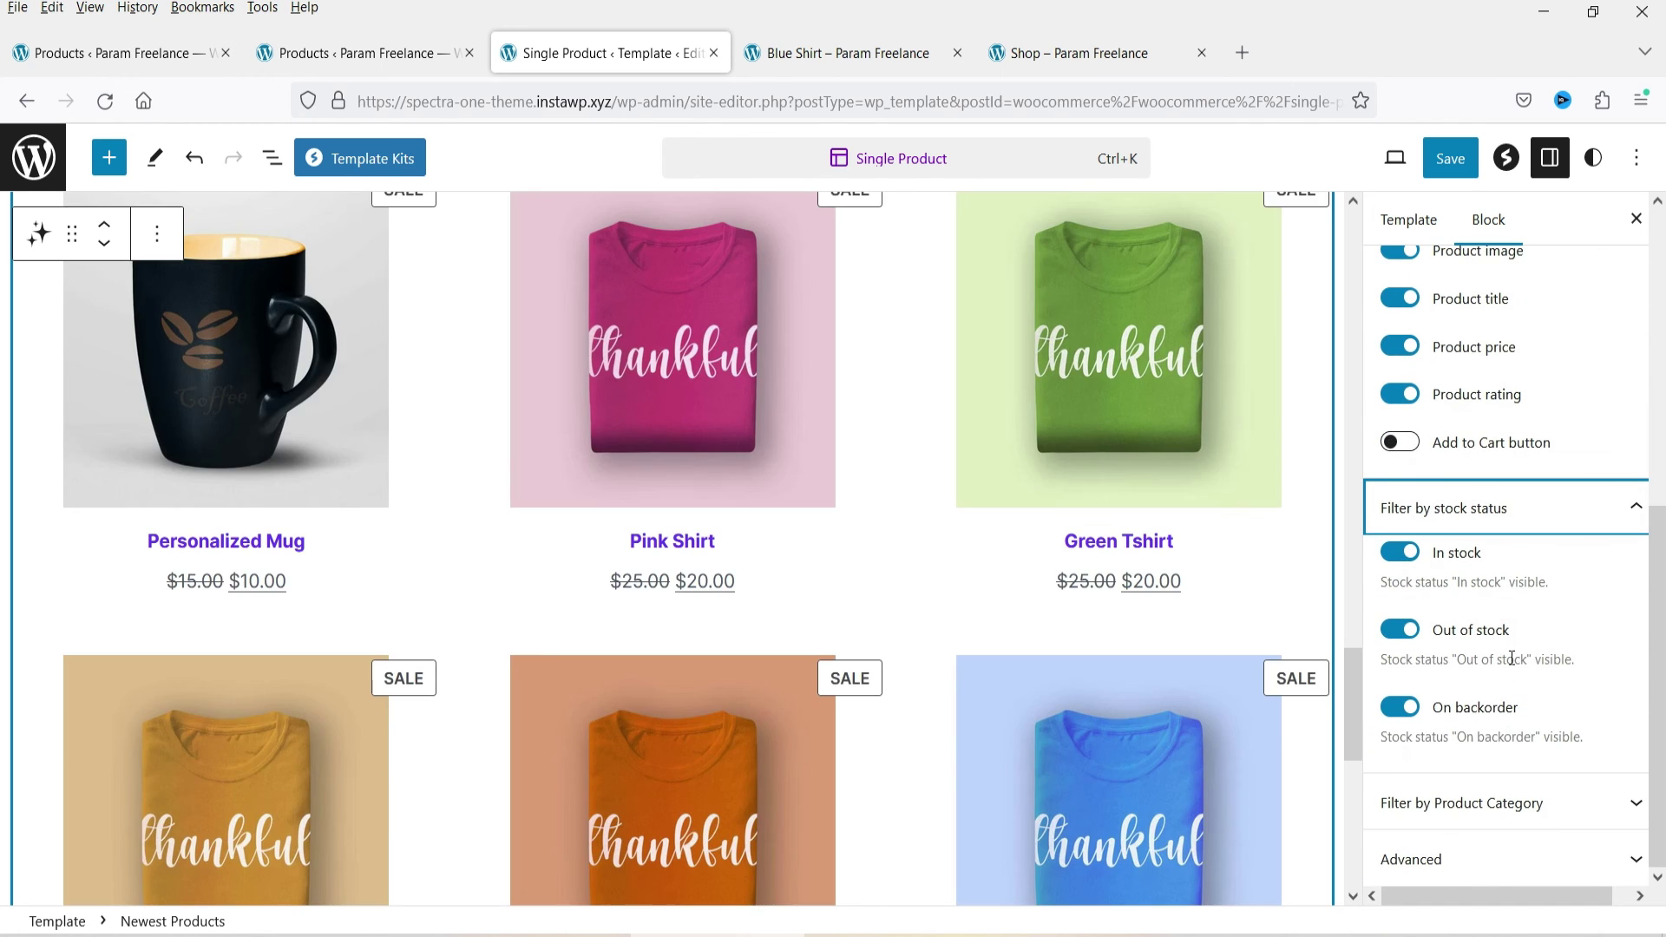
click(1481, 803)
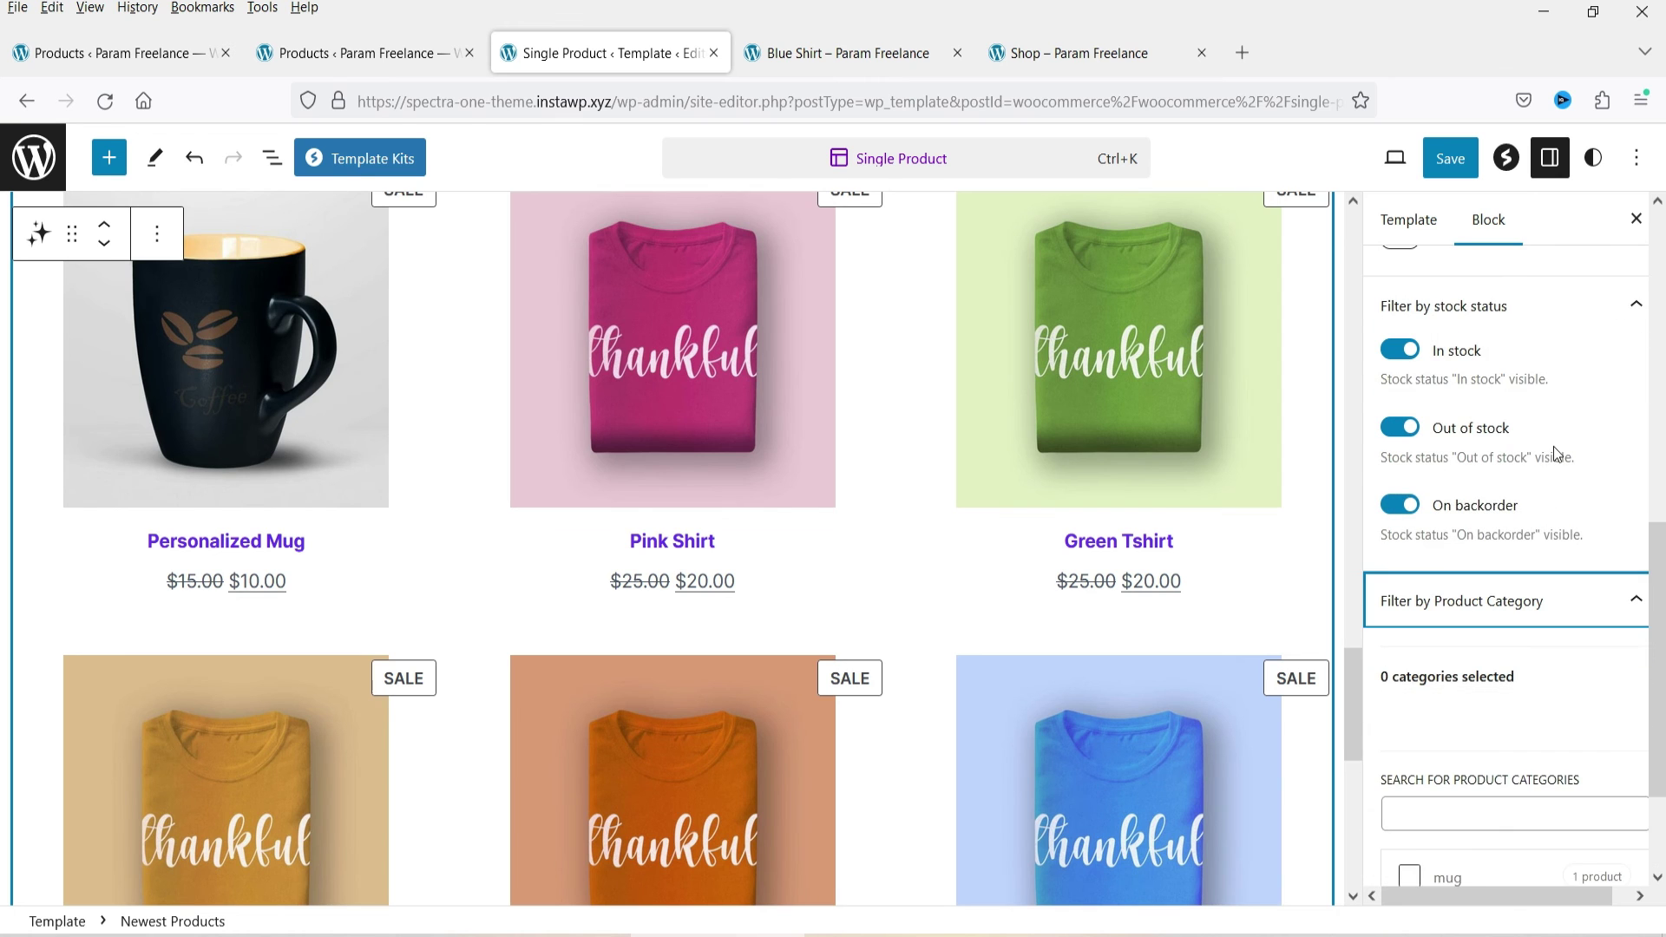
scroll(1543, 453, down, 2)
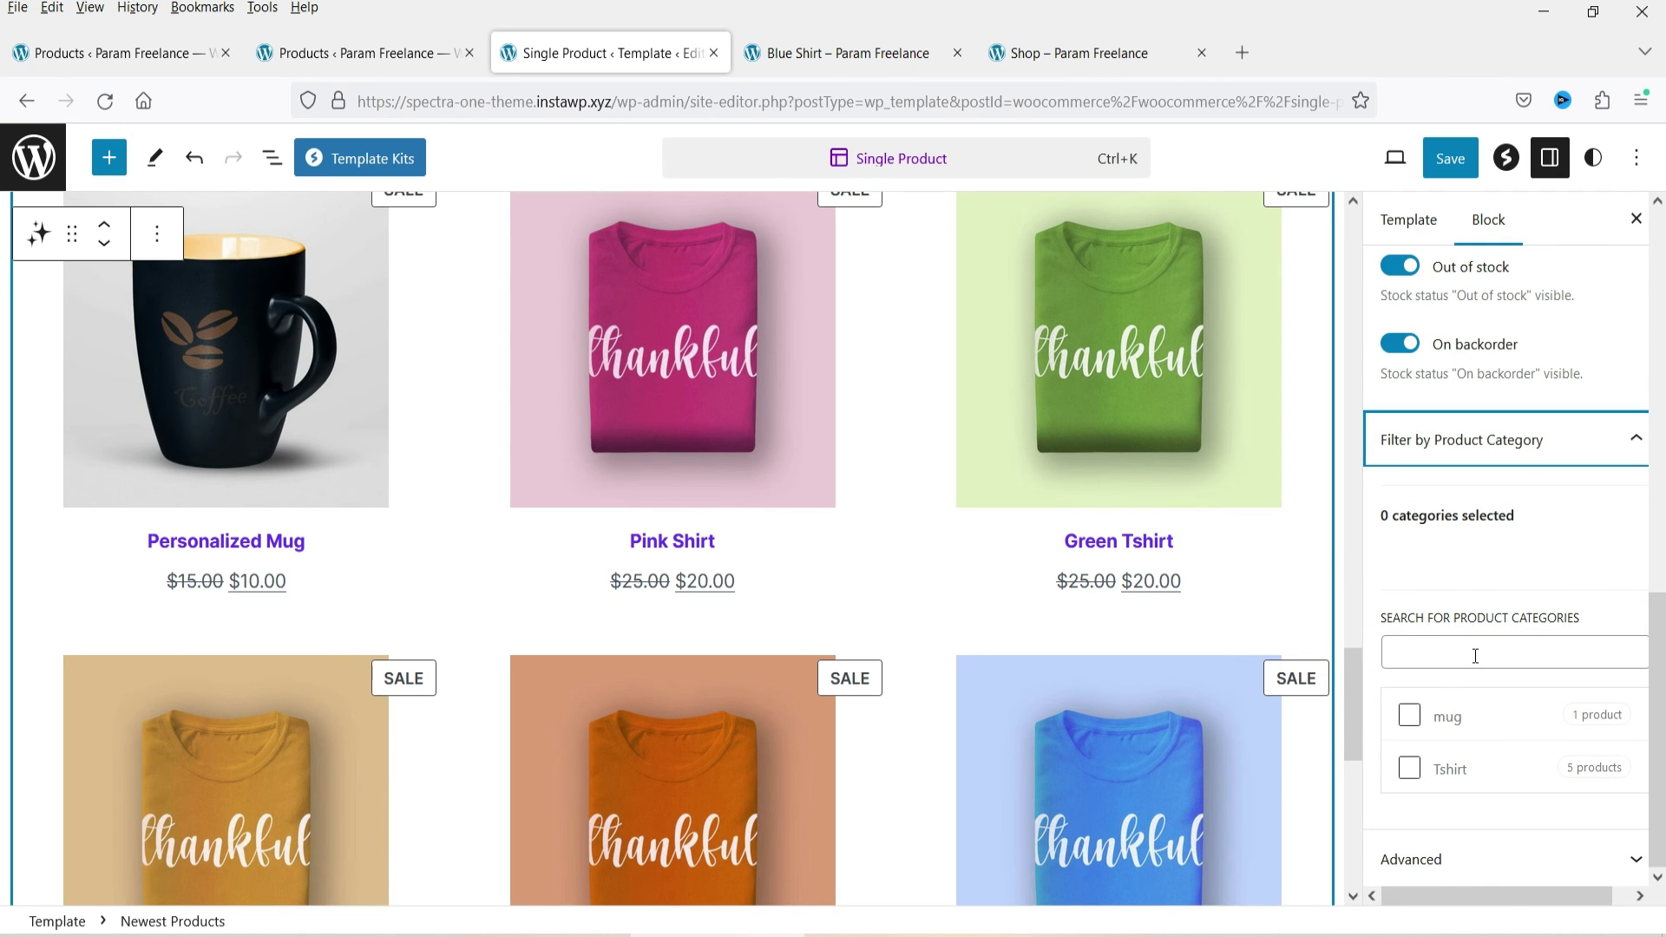
scroll(960, 439, down, 5)
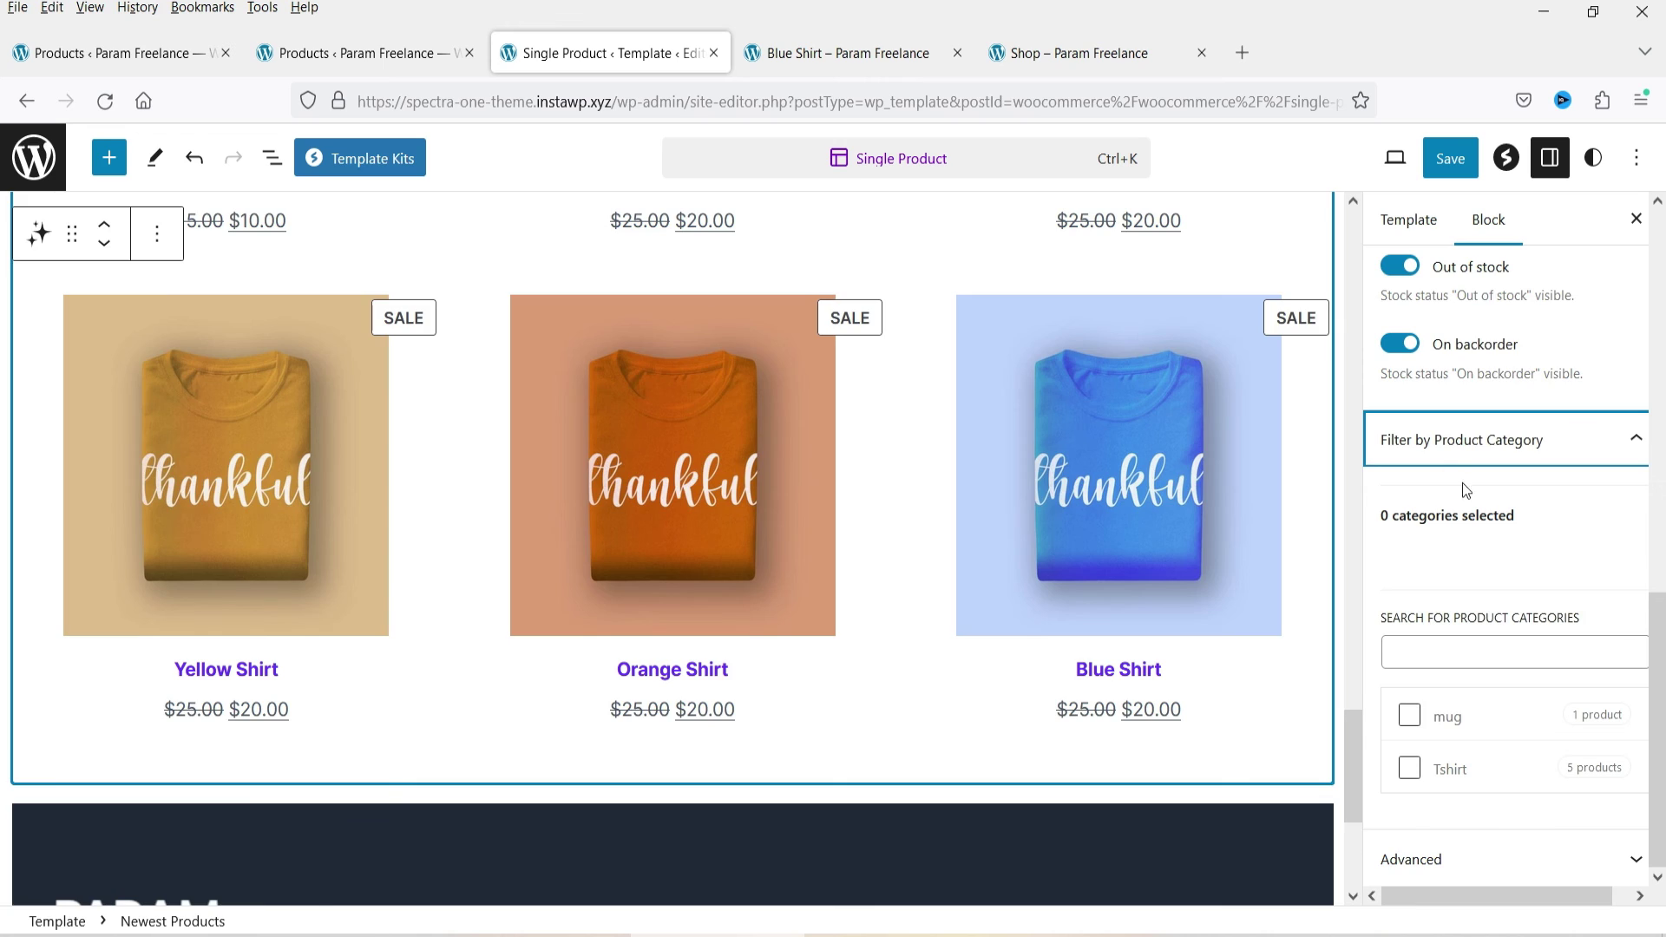
Delete the Newest Products block from the template and save the changes.
scroll(148, 734, up, 10)
click(154, 727)
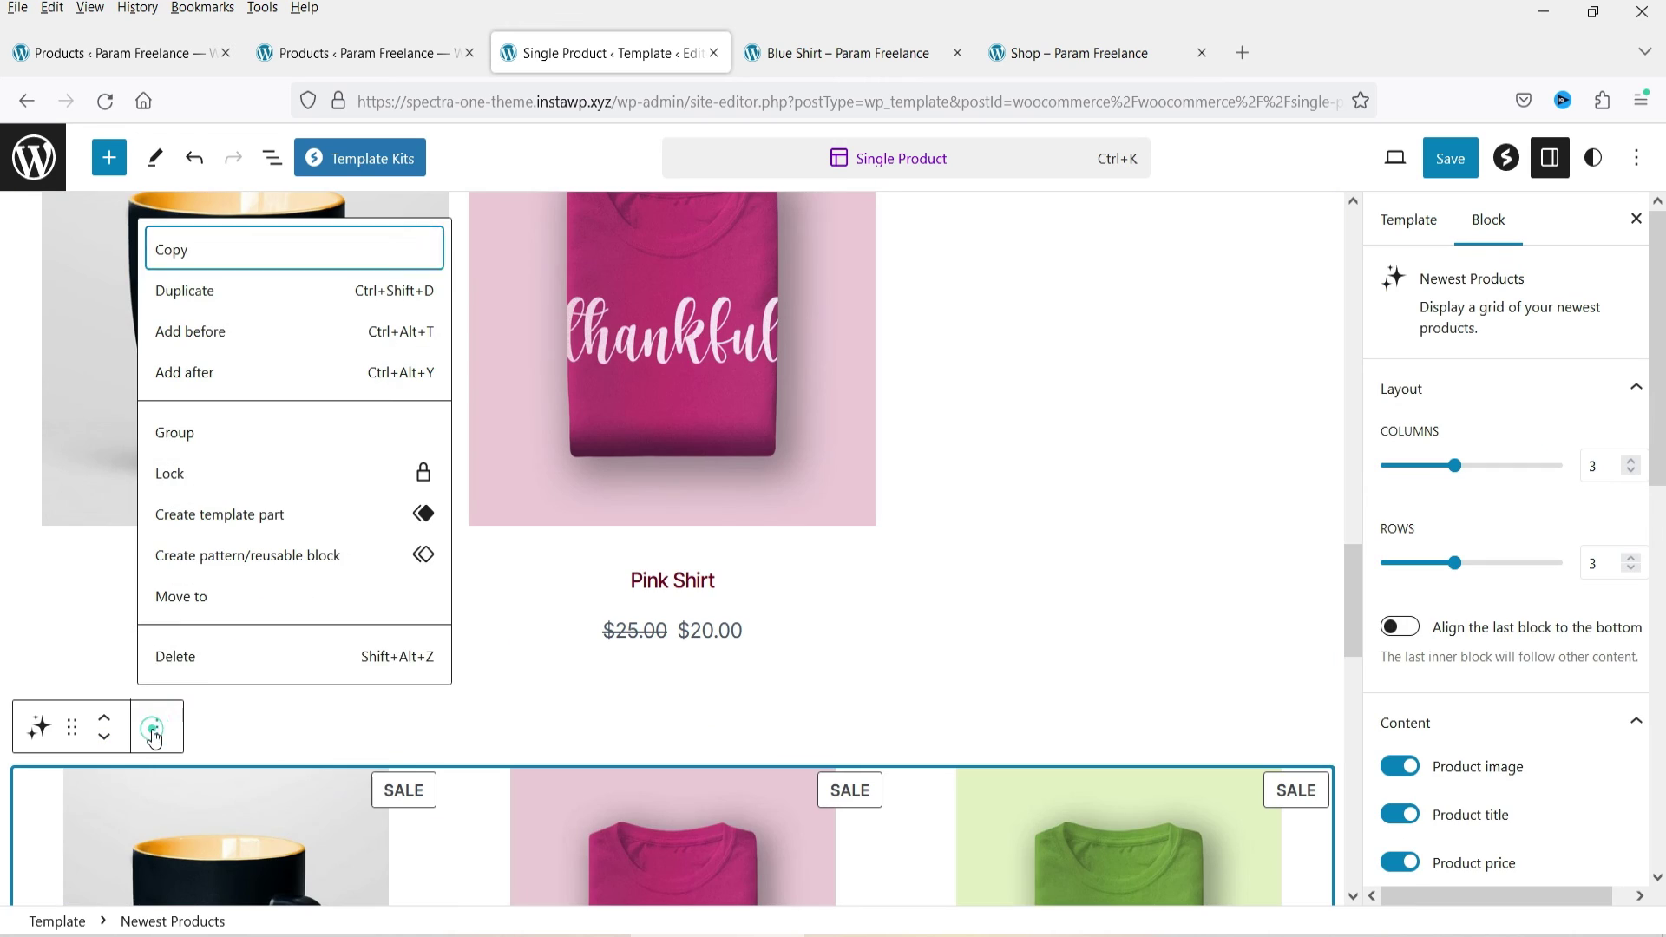
click(356, 657)
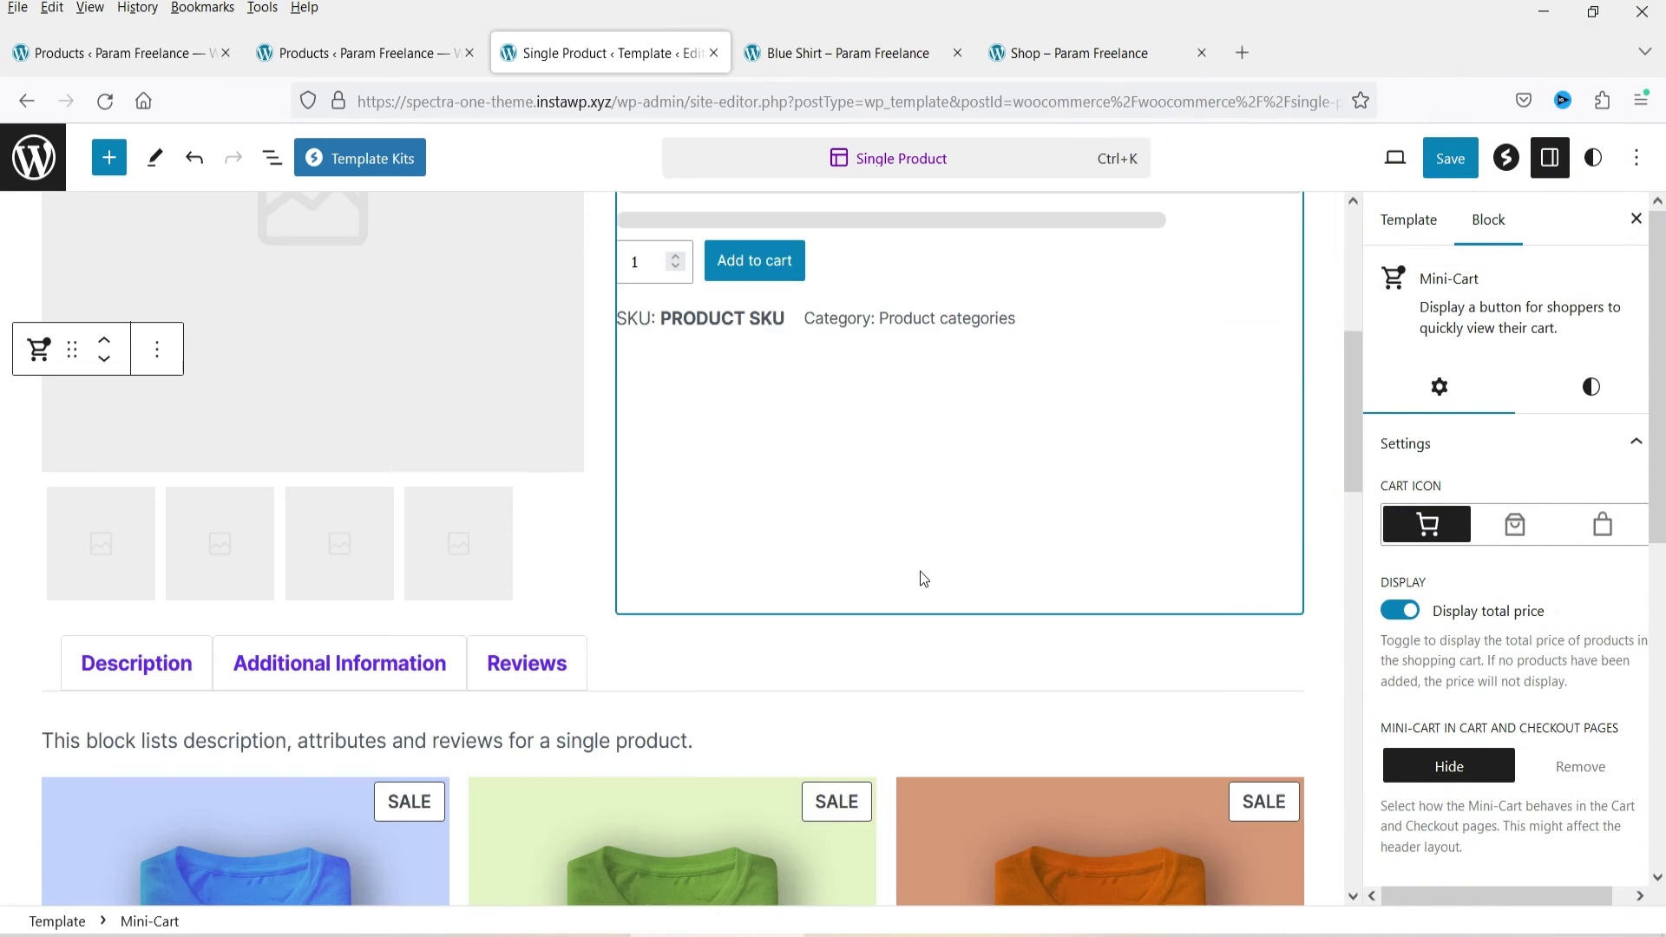
scroll(902, 564, up, 5)
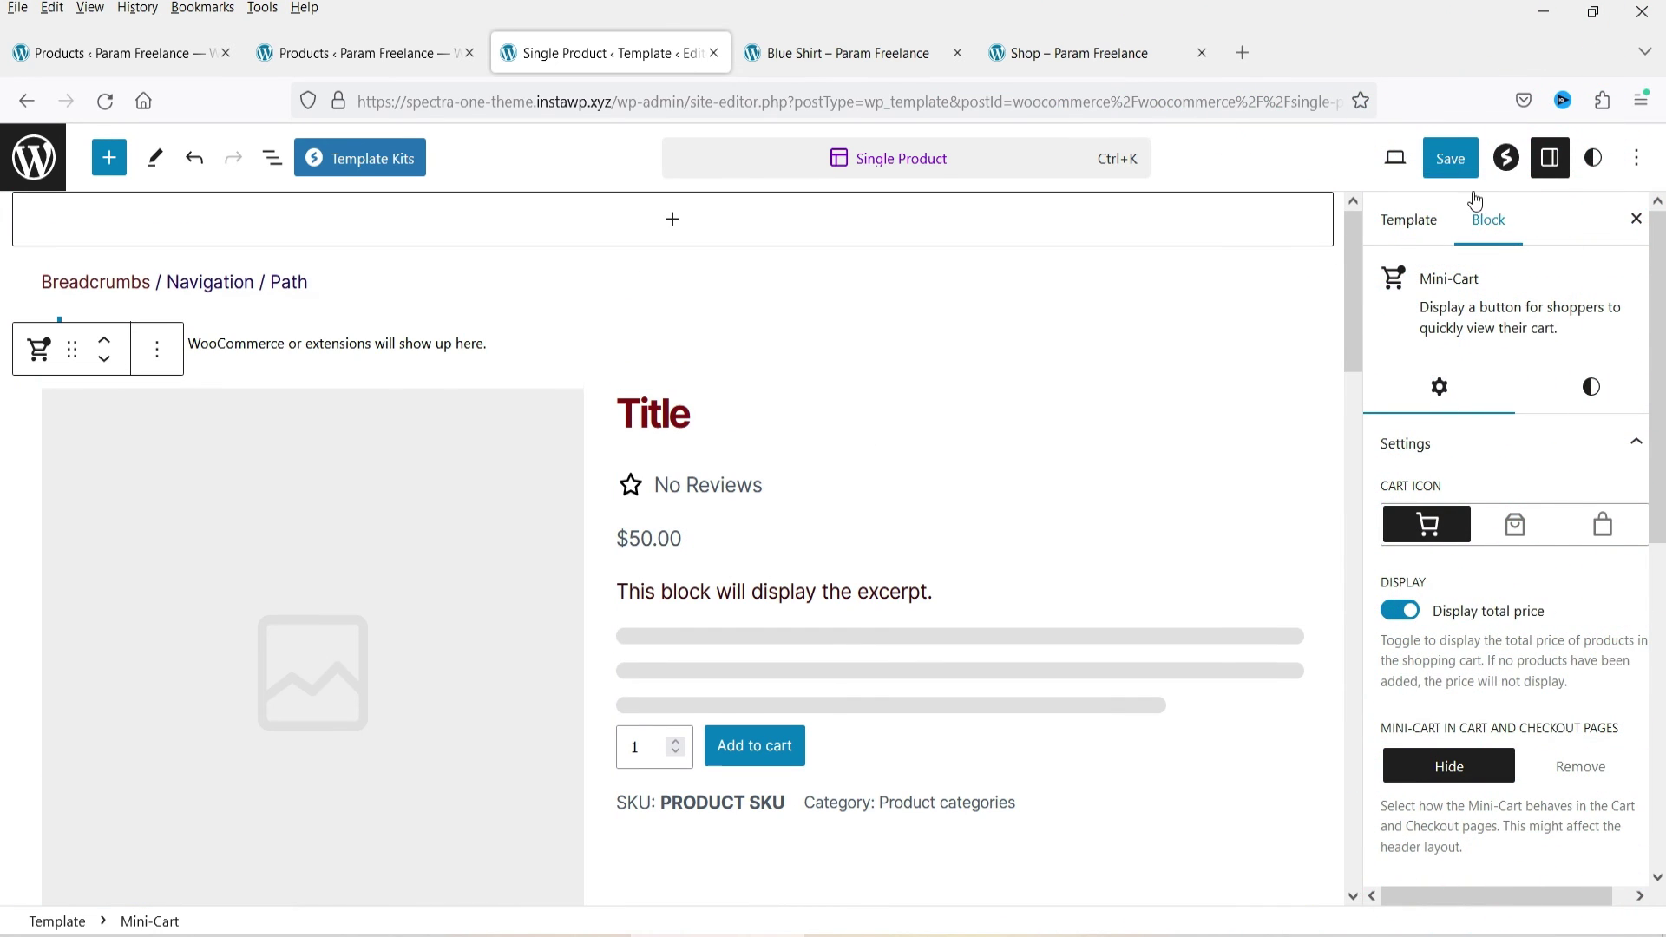
click(1451, 158)
click(1451, 158)
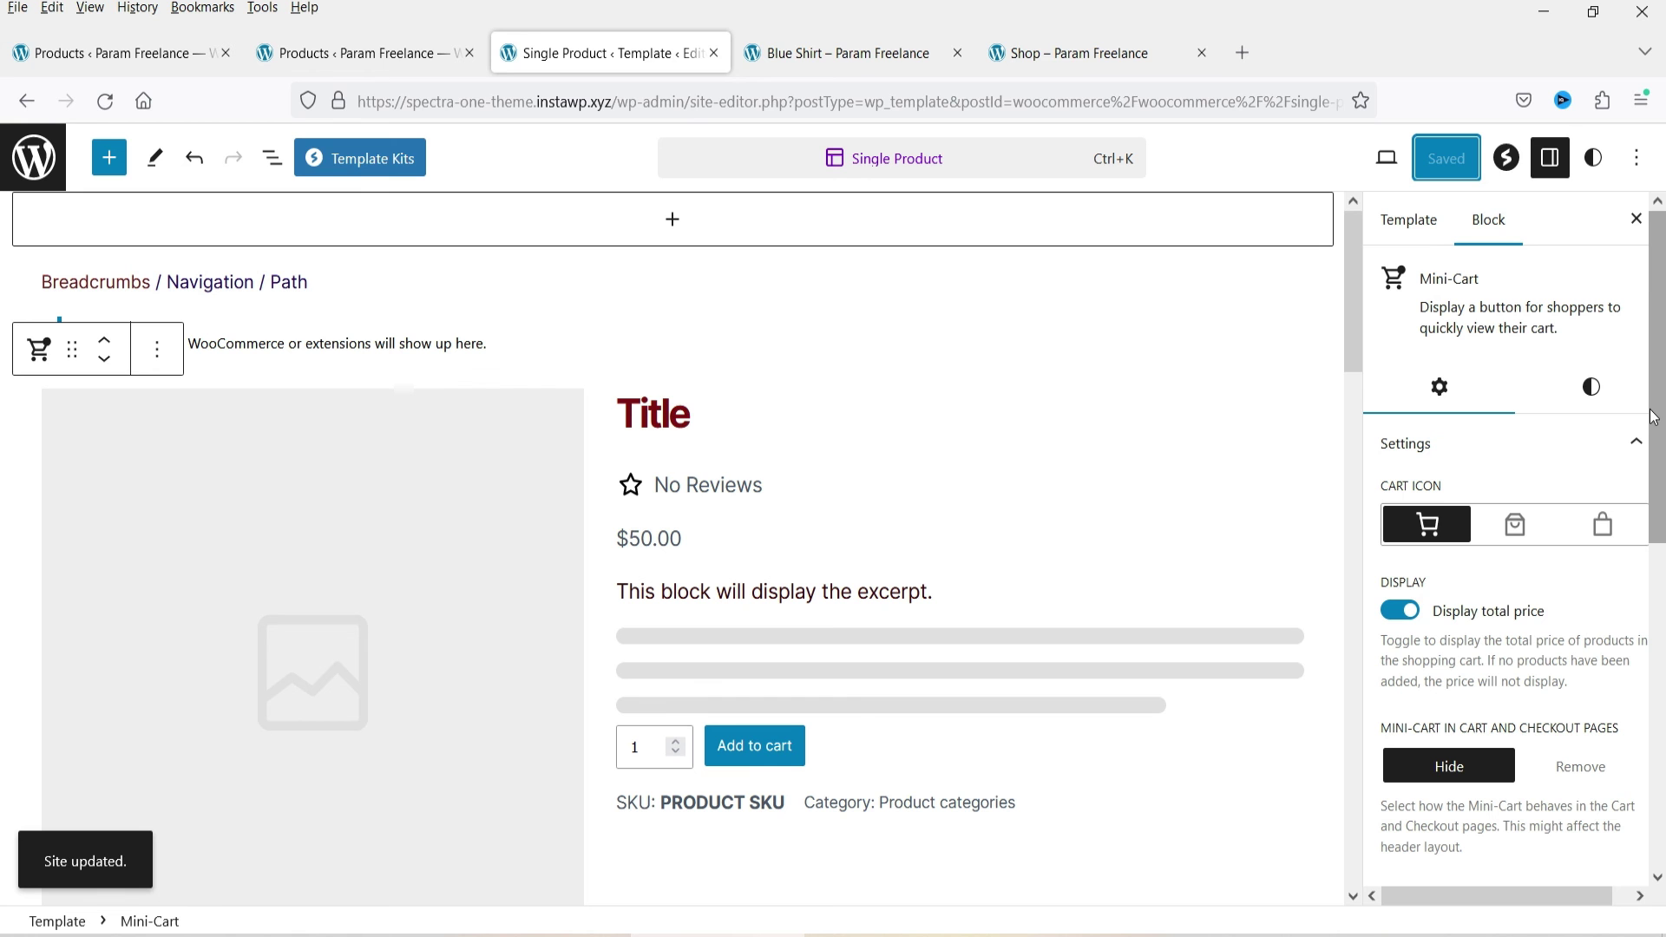
Reload the Blue Shirt product page and check the styling of its title, price, excerpt and category line.
click(839, 50)
scroll(1358, 401, up, 8)
scroll(1356, 402, up, 8)
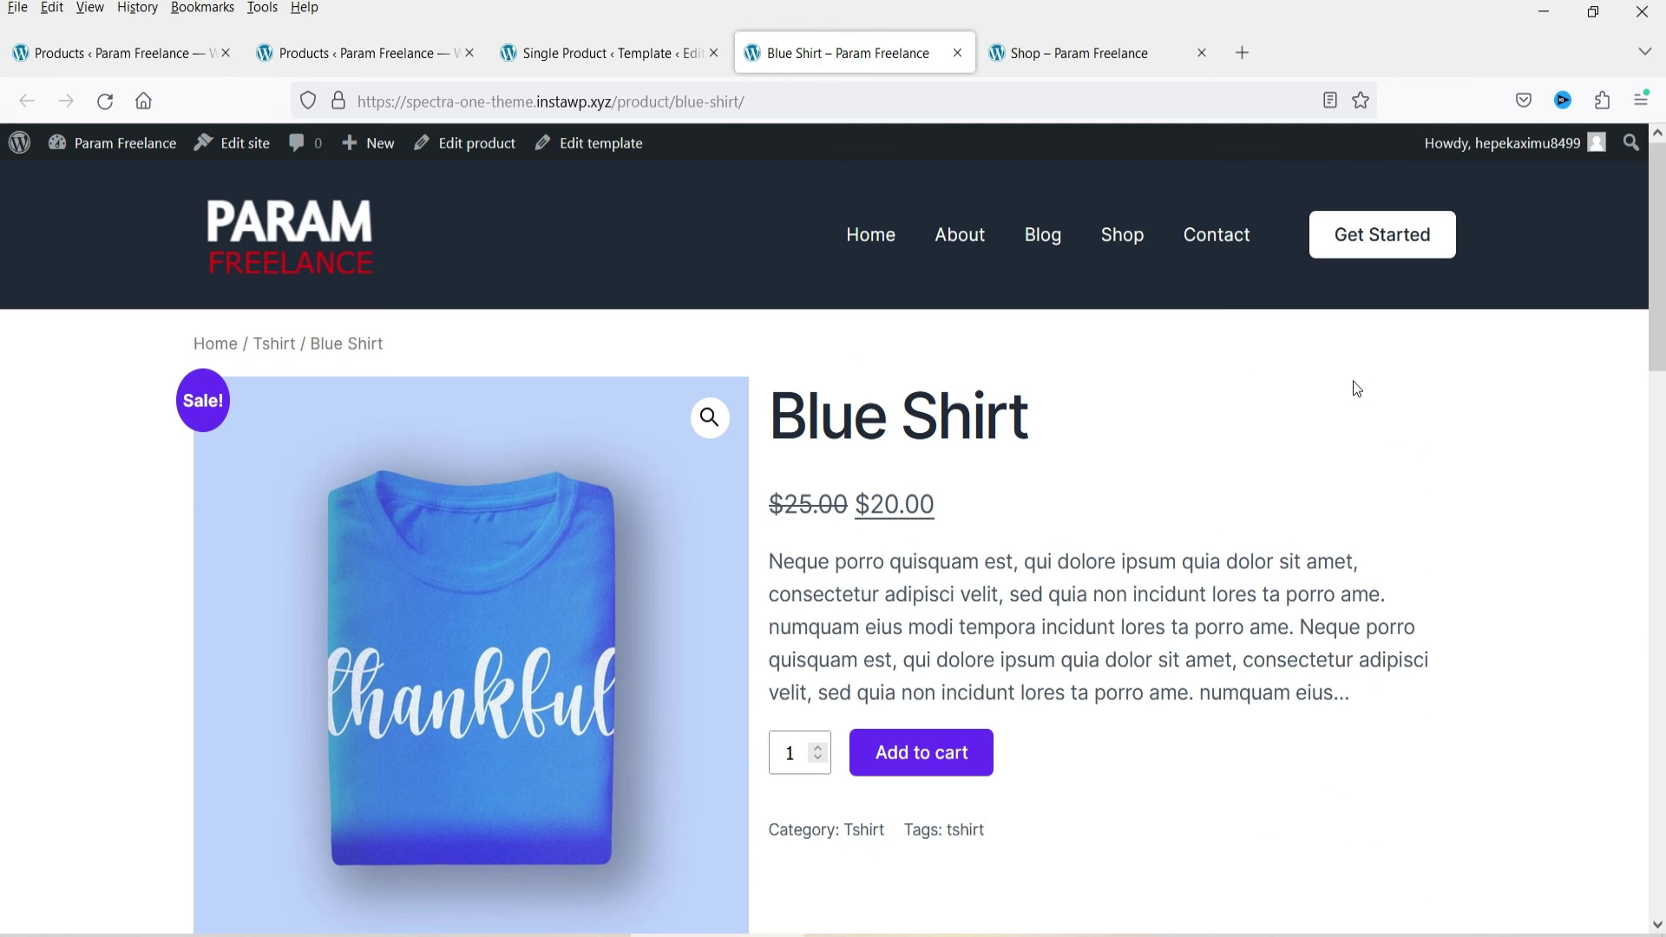
click(105, 101)
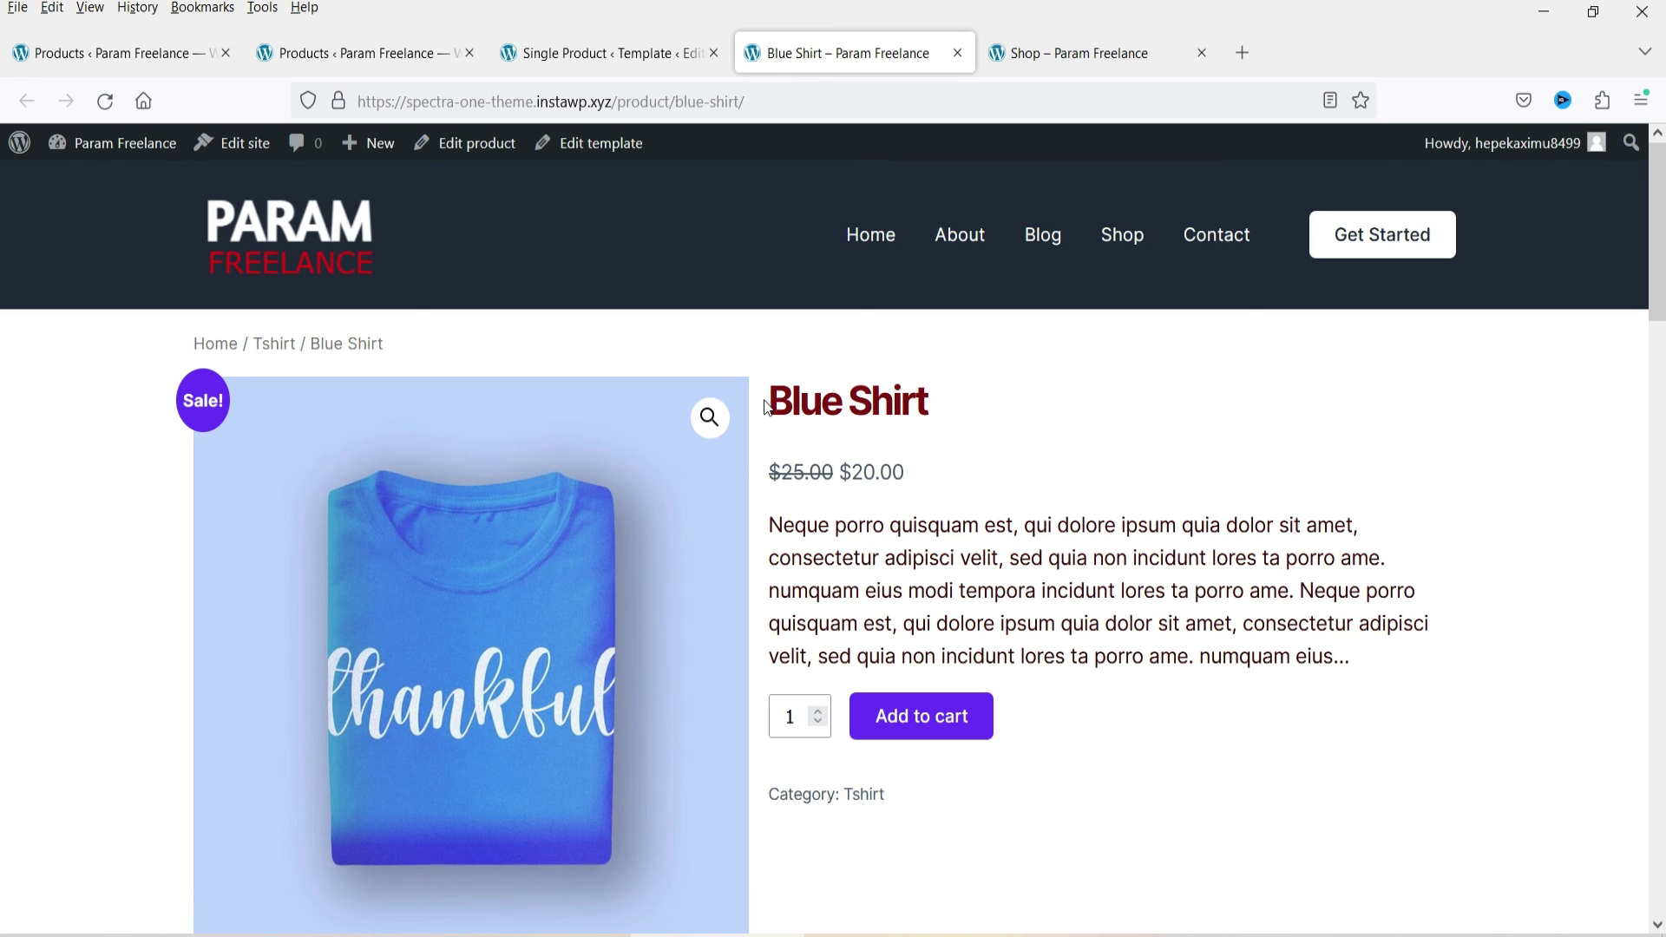
triple_click(939, 408)
click(1061, 429)
drag(790, 526, 1359, 656)
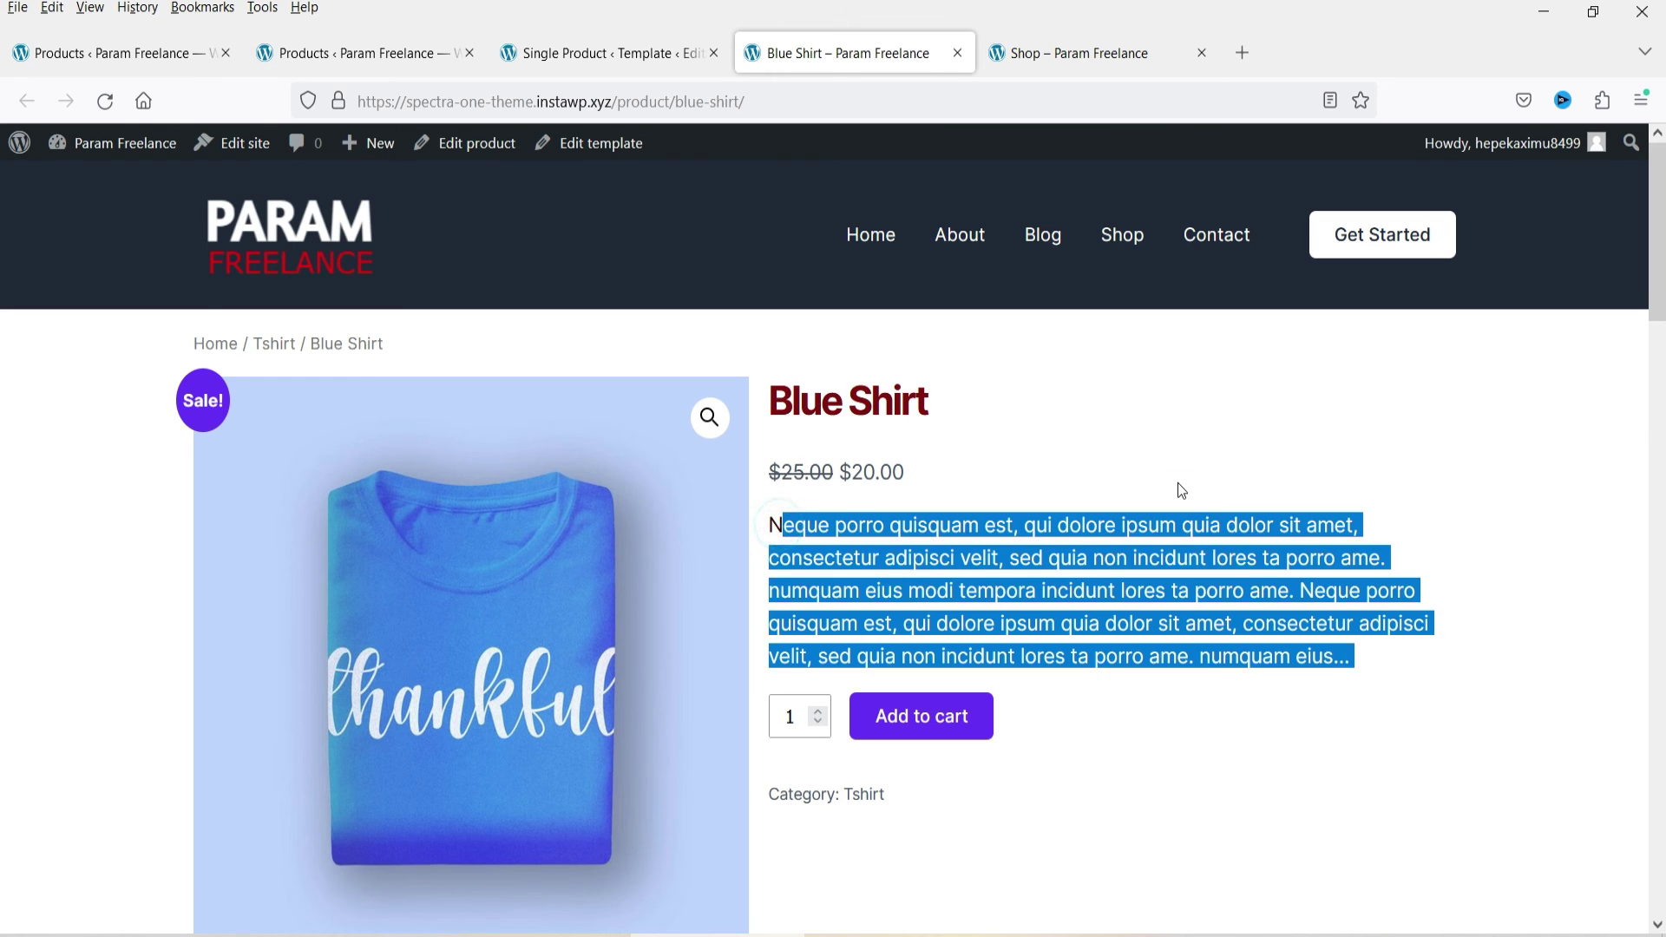
scroll(1178, 483, down, 5)
click(896, 320)
click(897, 318)
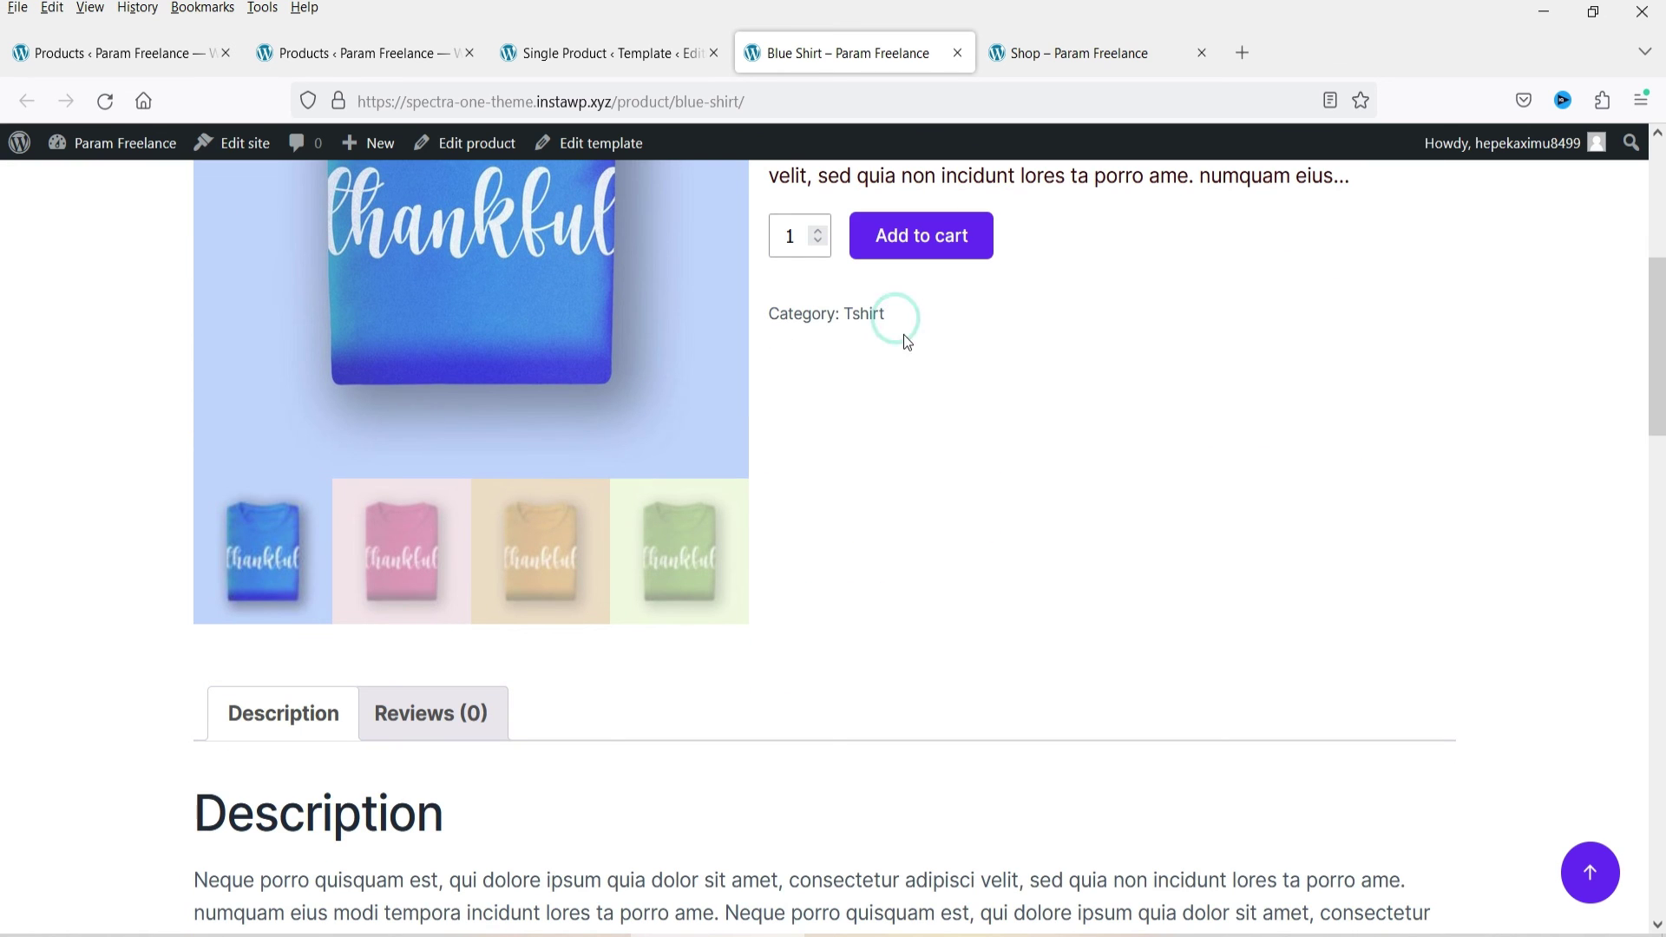
Examine the description tabs, related products and mini-cart further down the Blue Shirt page.
scroll(707, 461, down, 4)
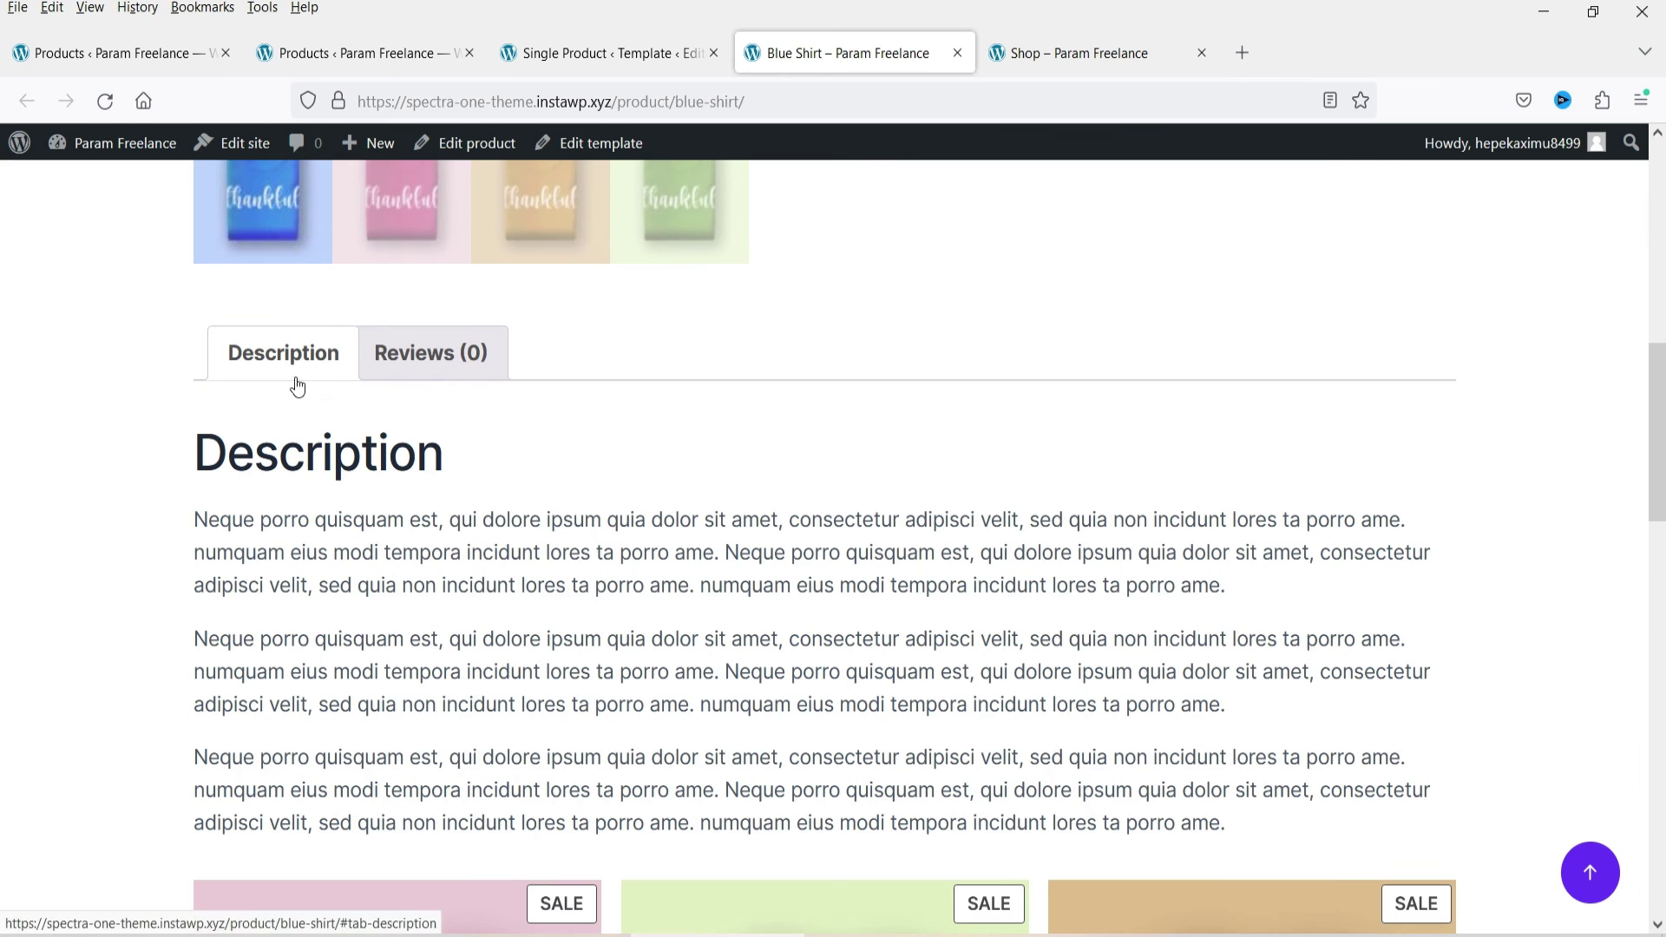
scroll(660, 407, down, 11)
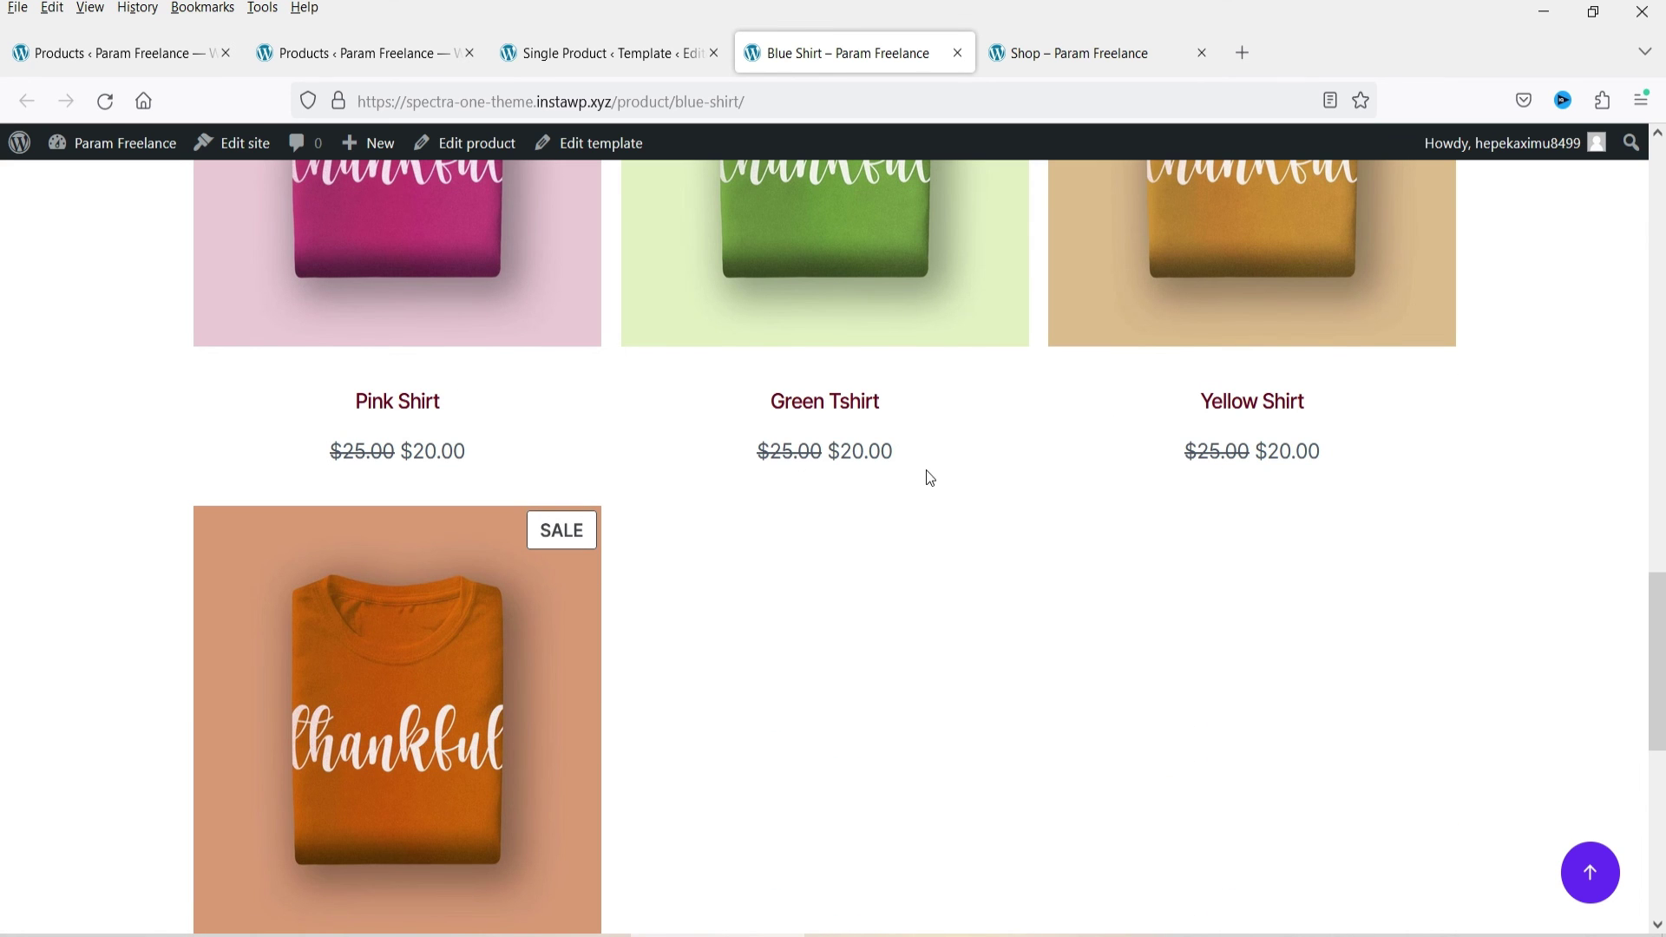
drag(929, 477, 777, 472)
click(837, 476)
scroll(803, 486, down, 3)
drag(290, 813, 465, 819)
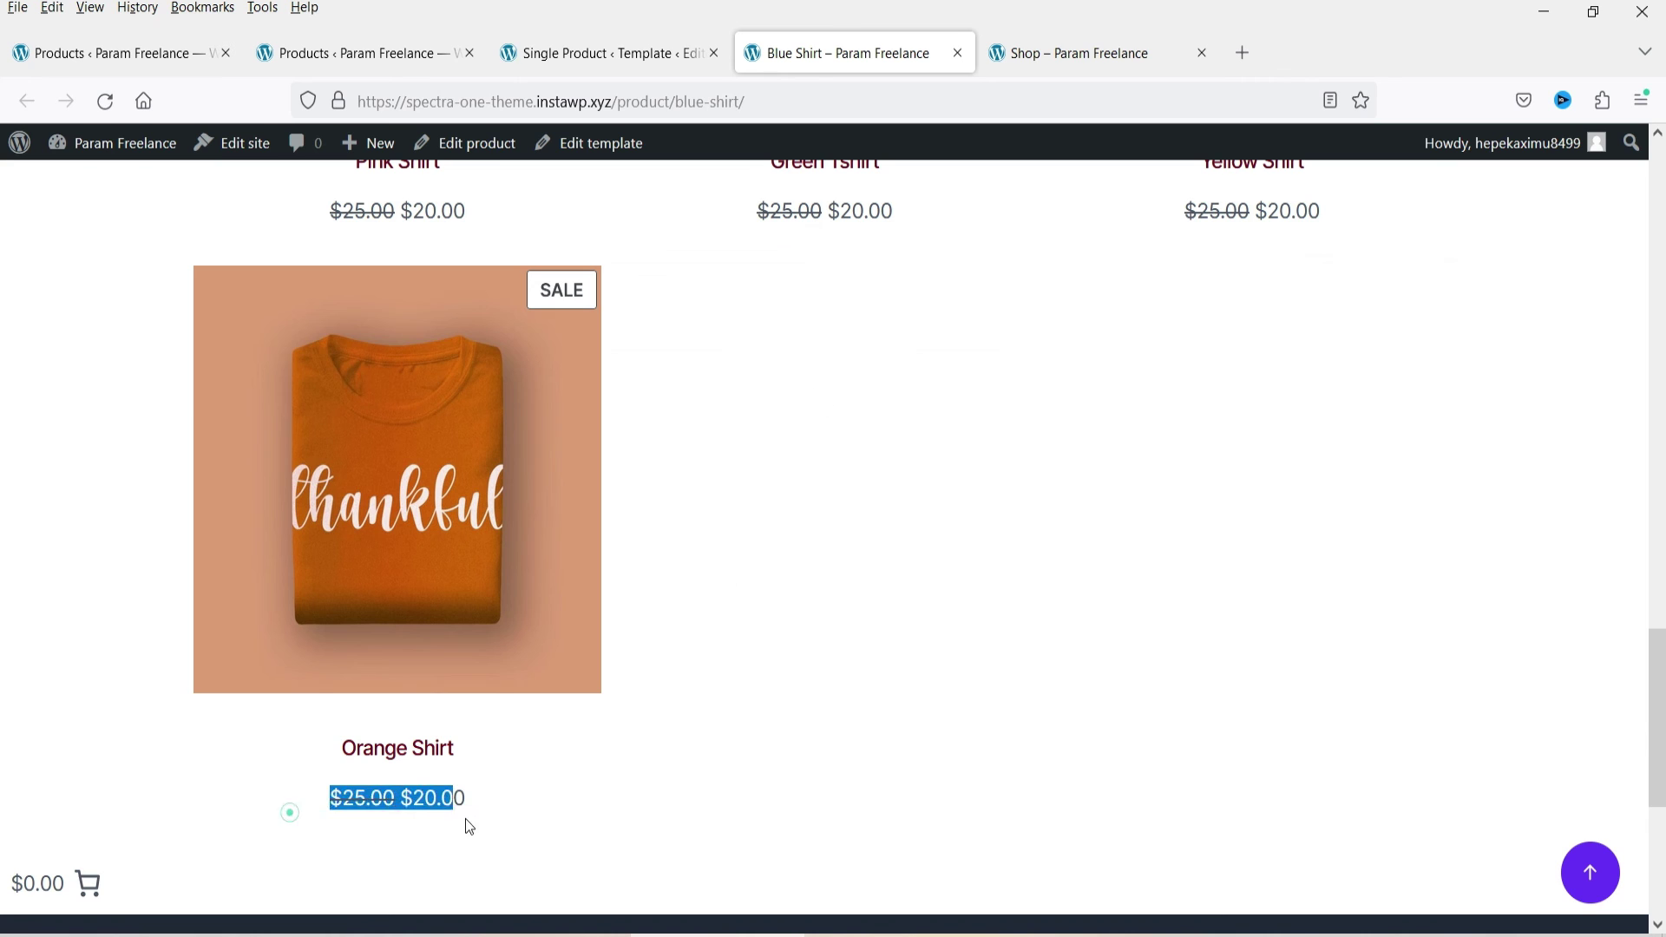
click(527, 816)
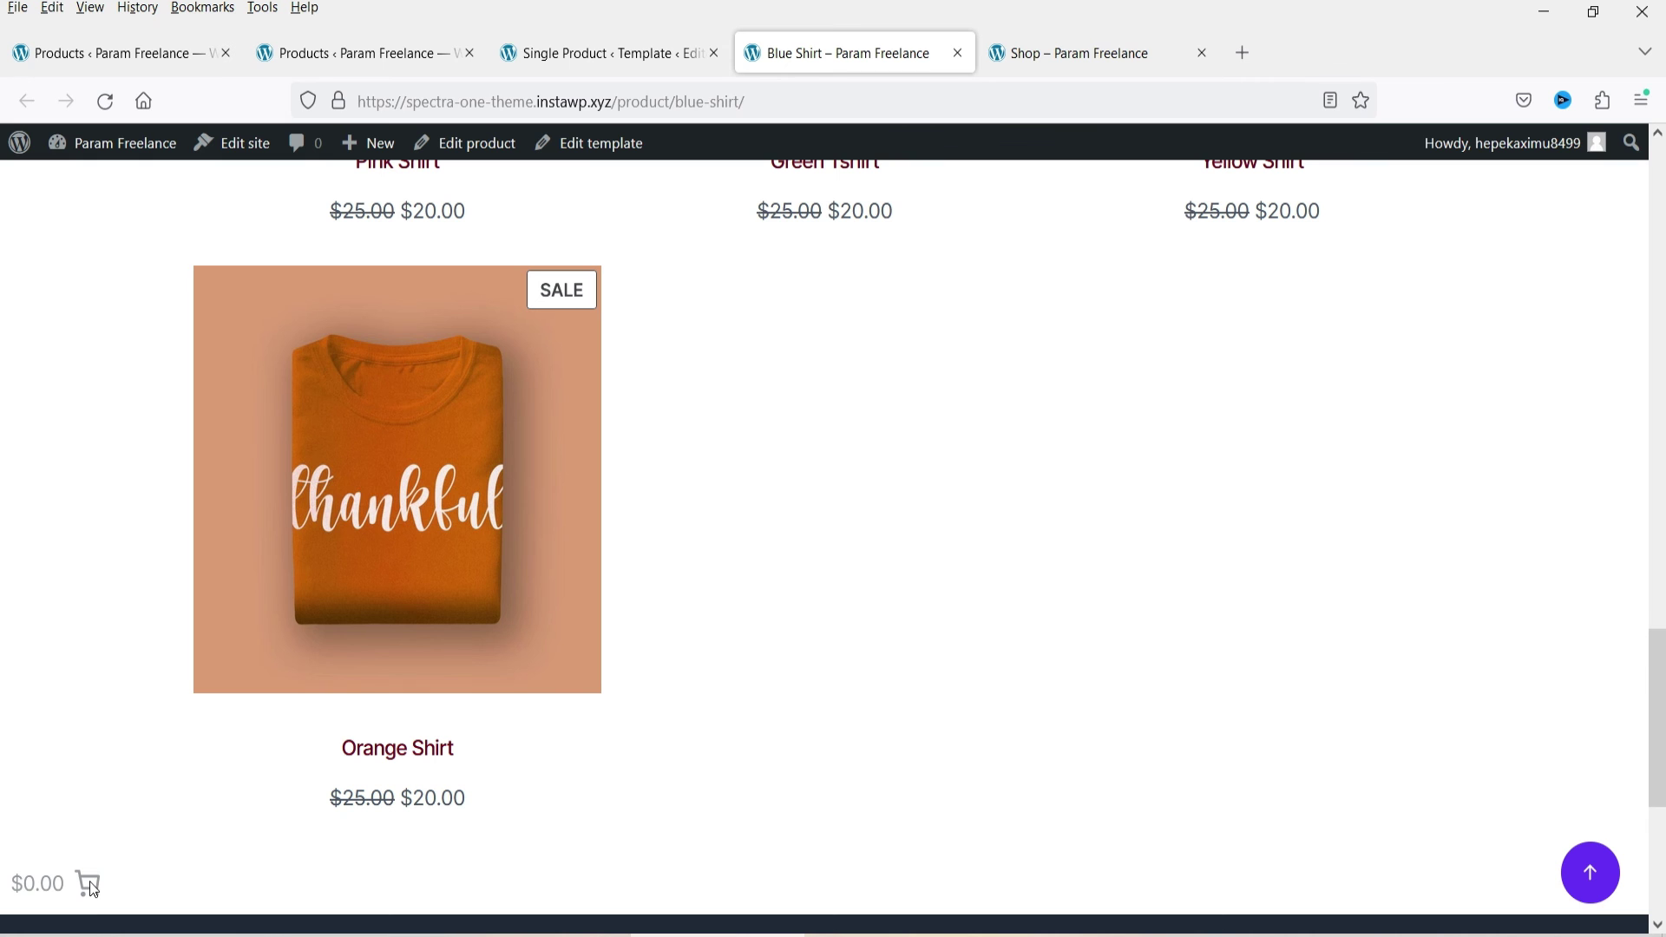
scroll(997, 569, up, 20)
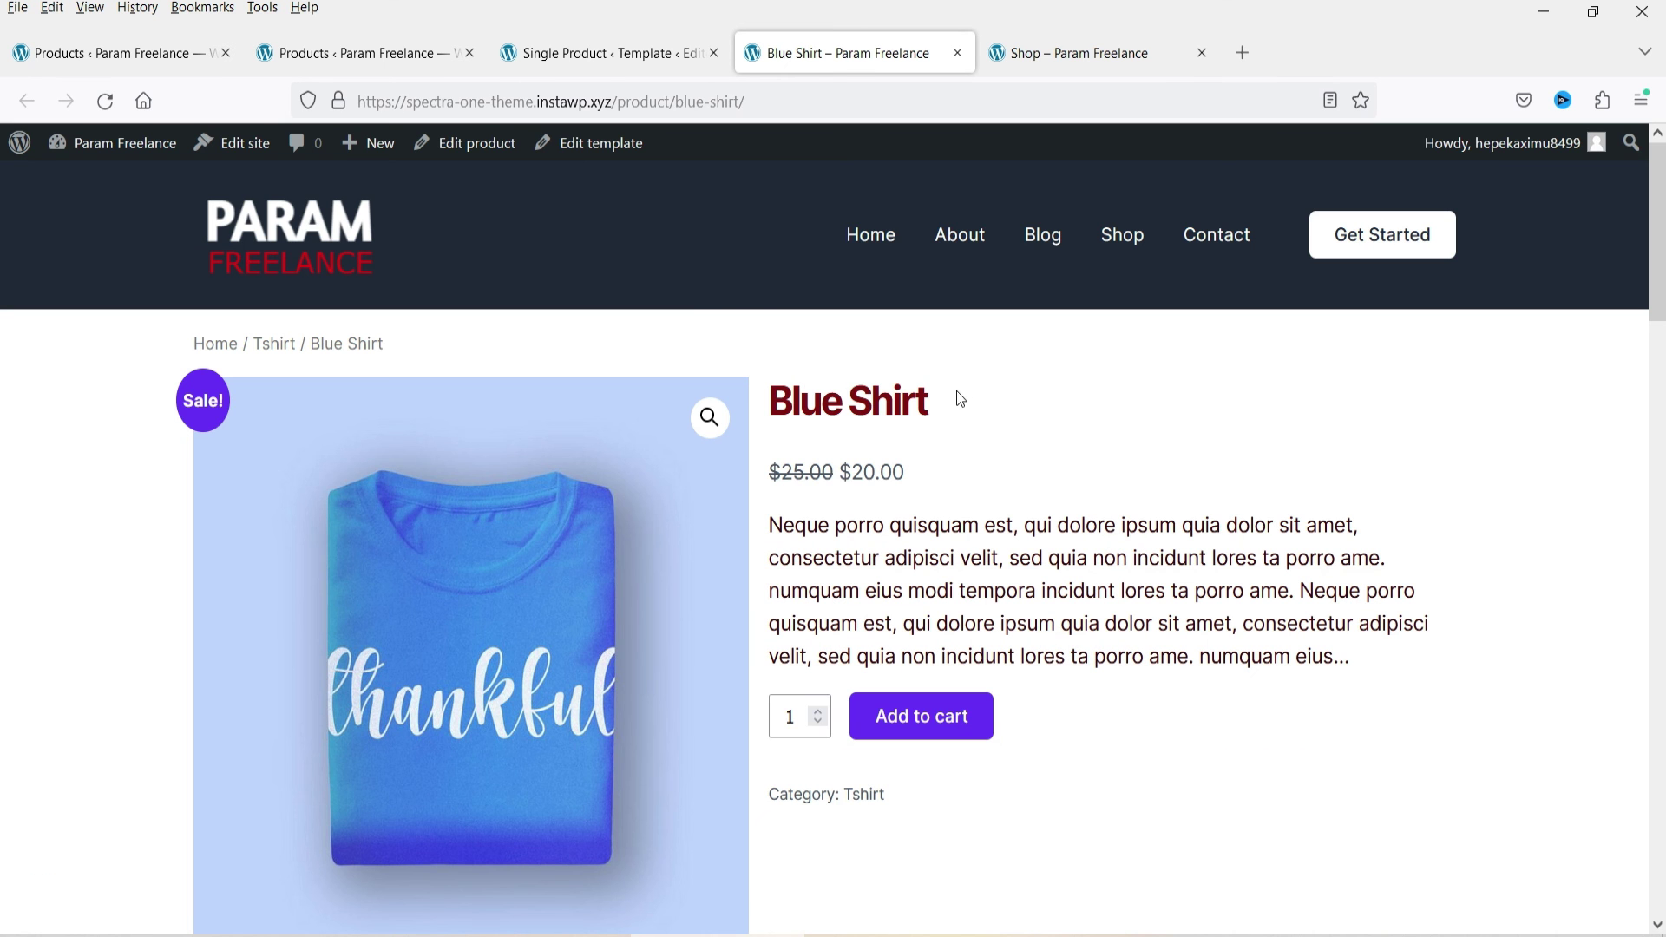
scroll(875, 336, down, 20)
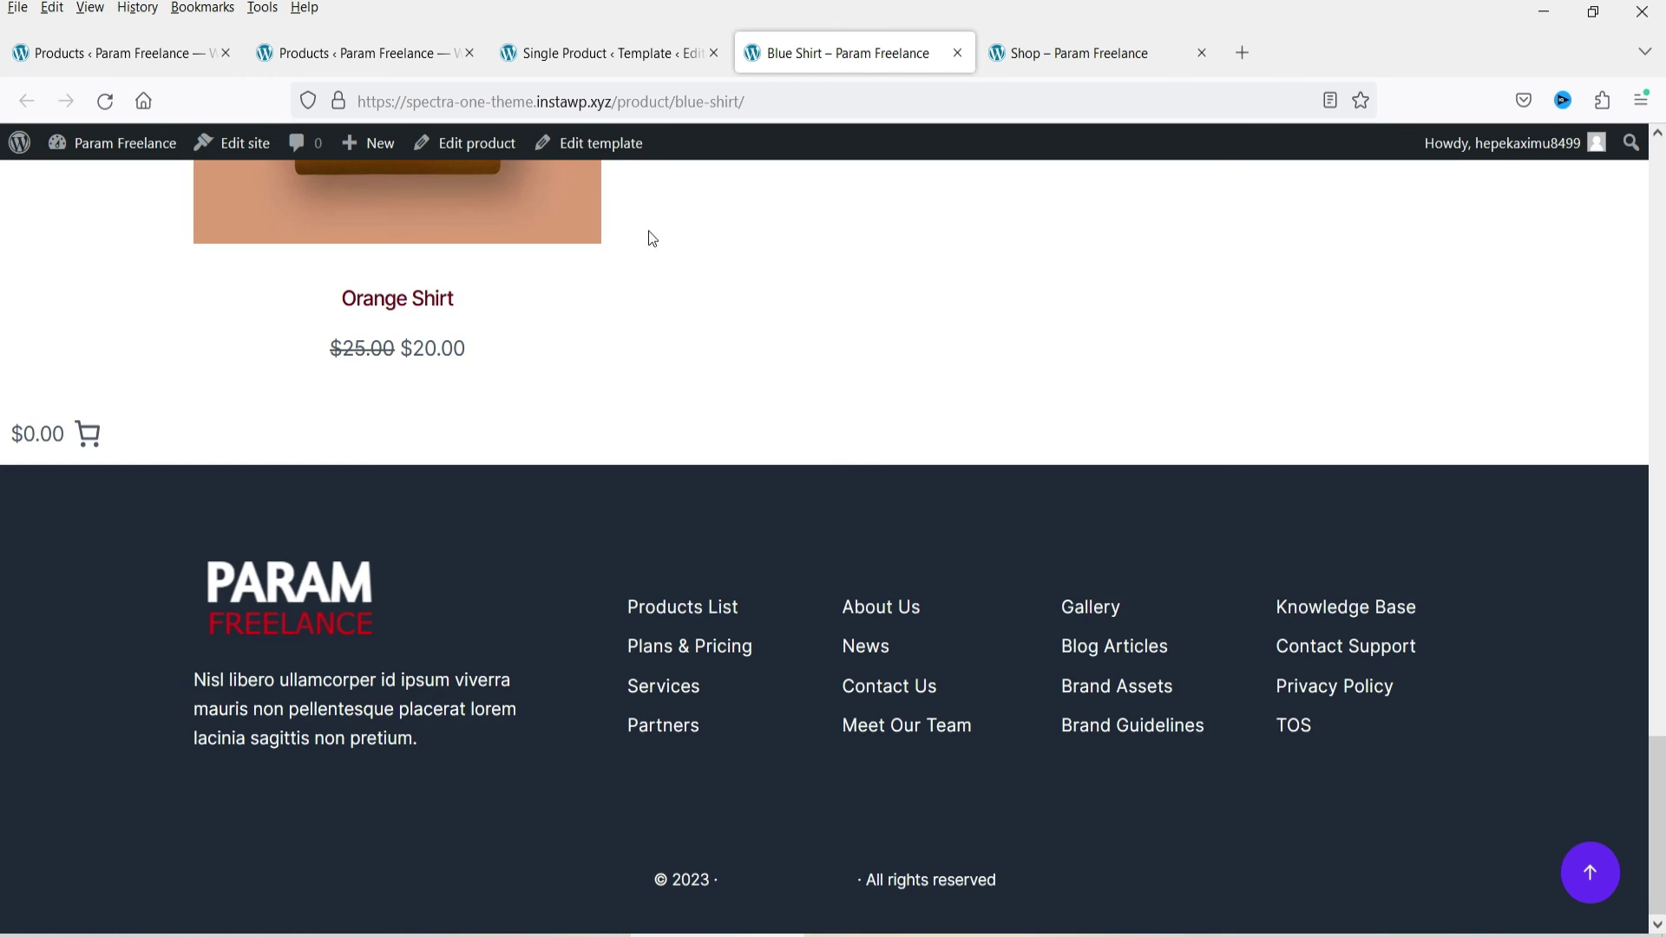
Return to the Single Product template and delete the Mini-Cart block above the footer.
click(608, 53)
scroll(655, 423, down, 7)
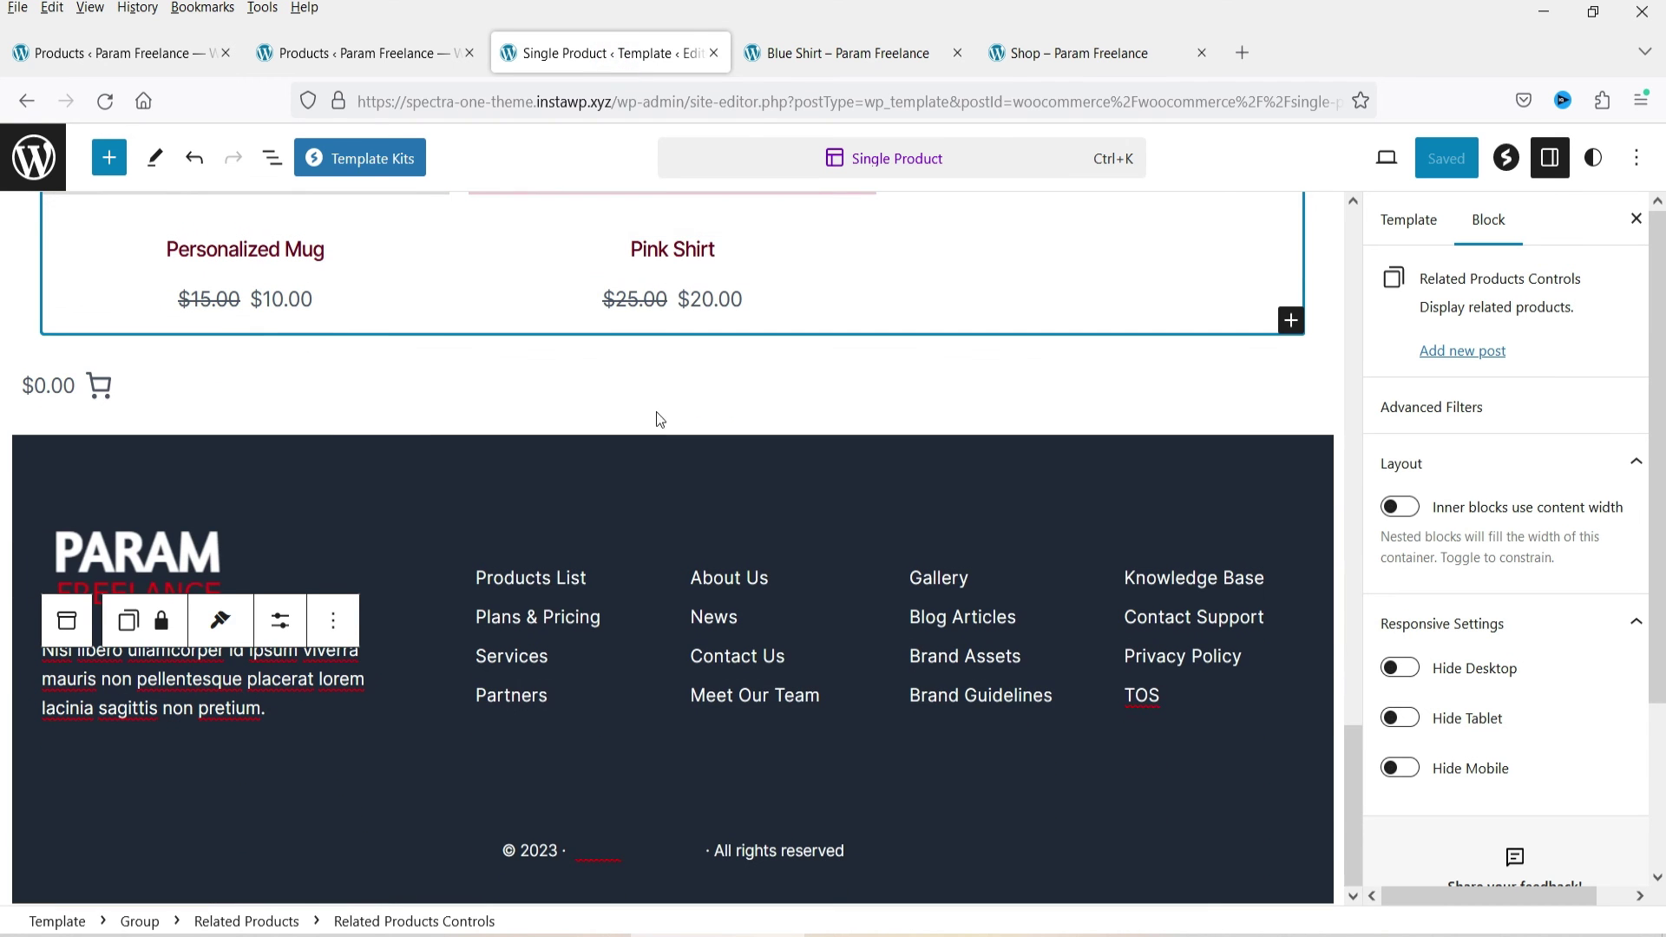
click(104, 384)
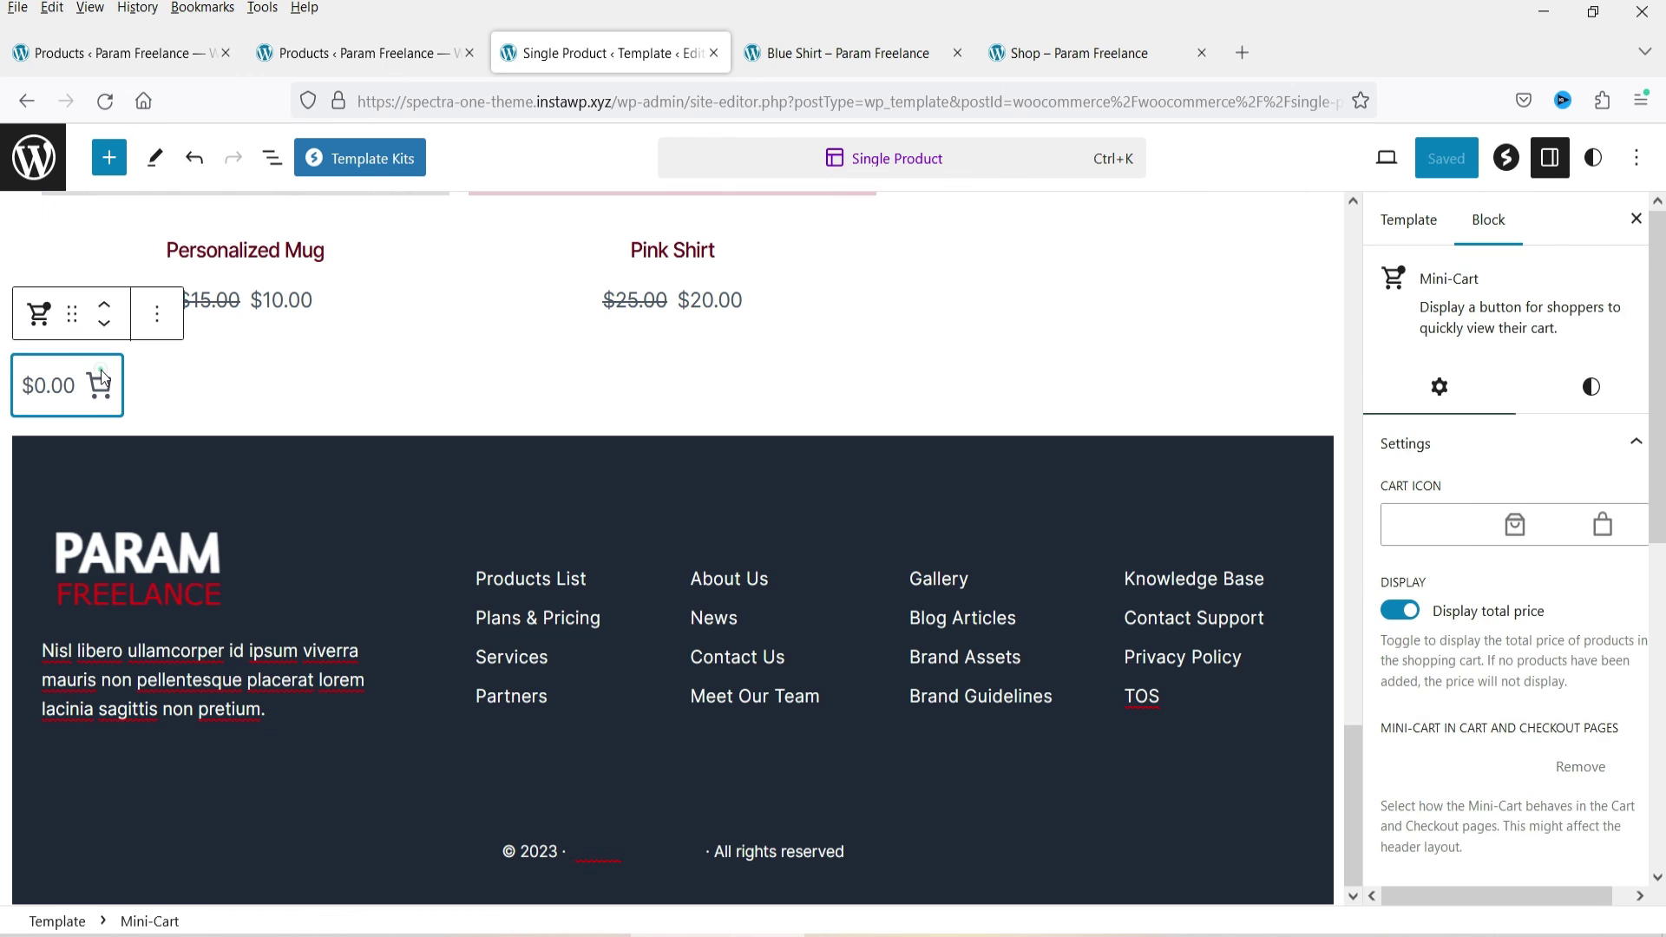
click(155, 312)
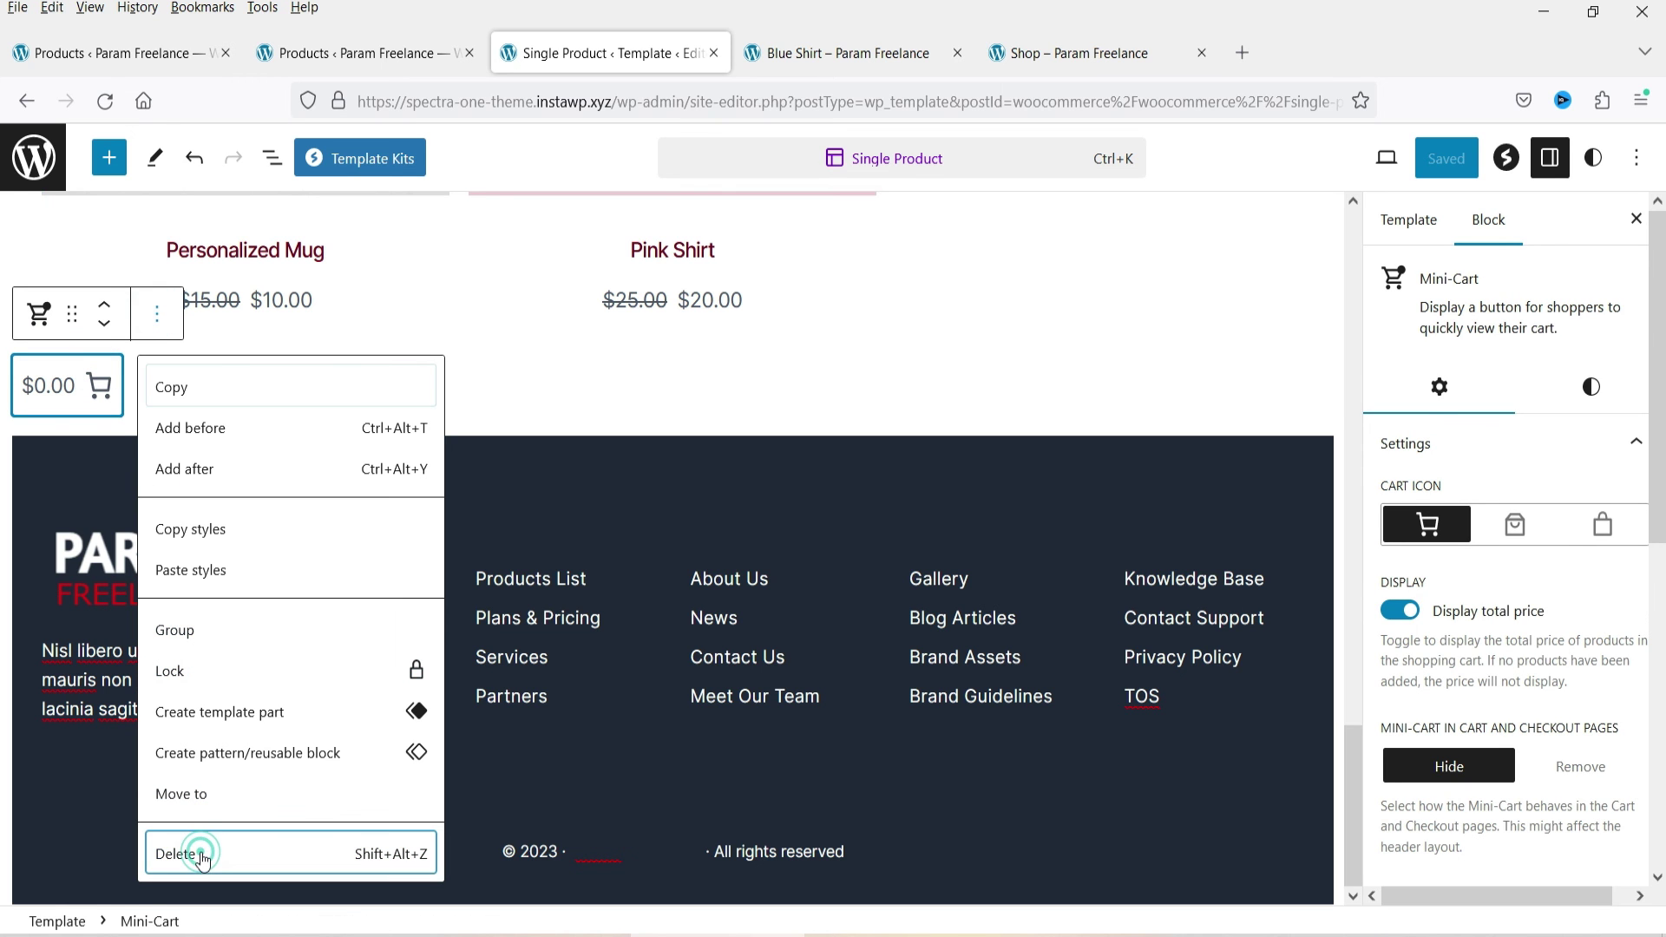
click(197, 855)
Set the top and bottom padding of the Group between header and footer to 50 px and save the template.
scroll(633, 590, up, 15)
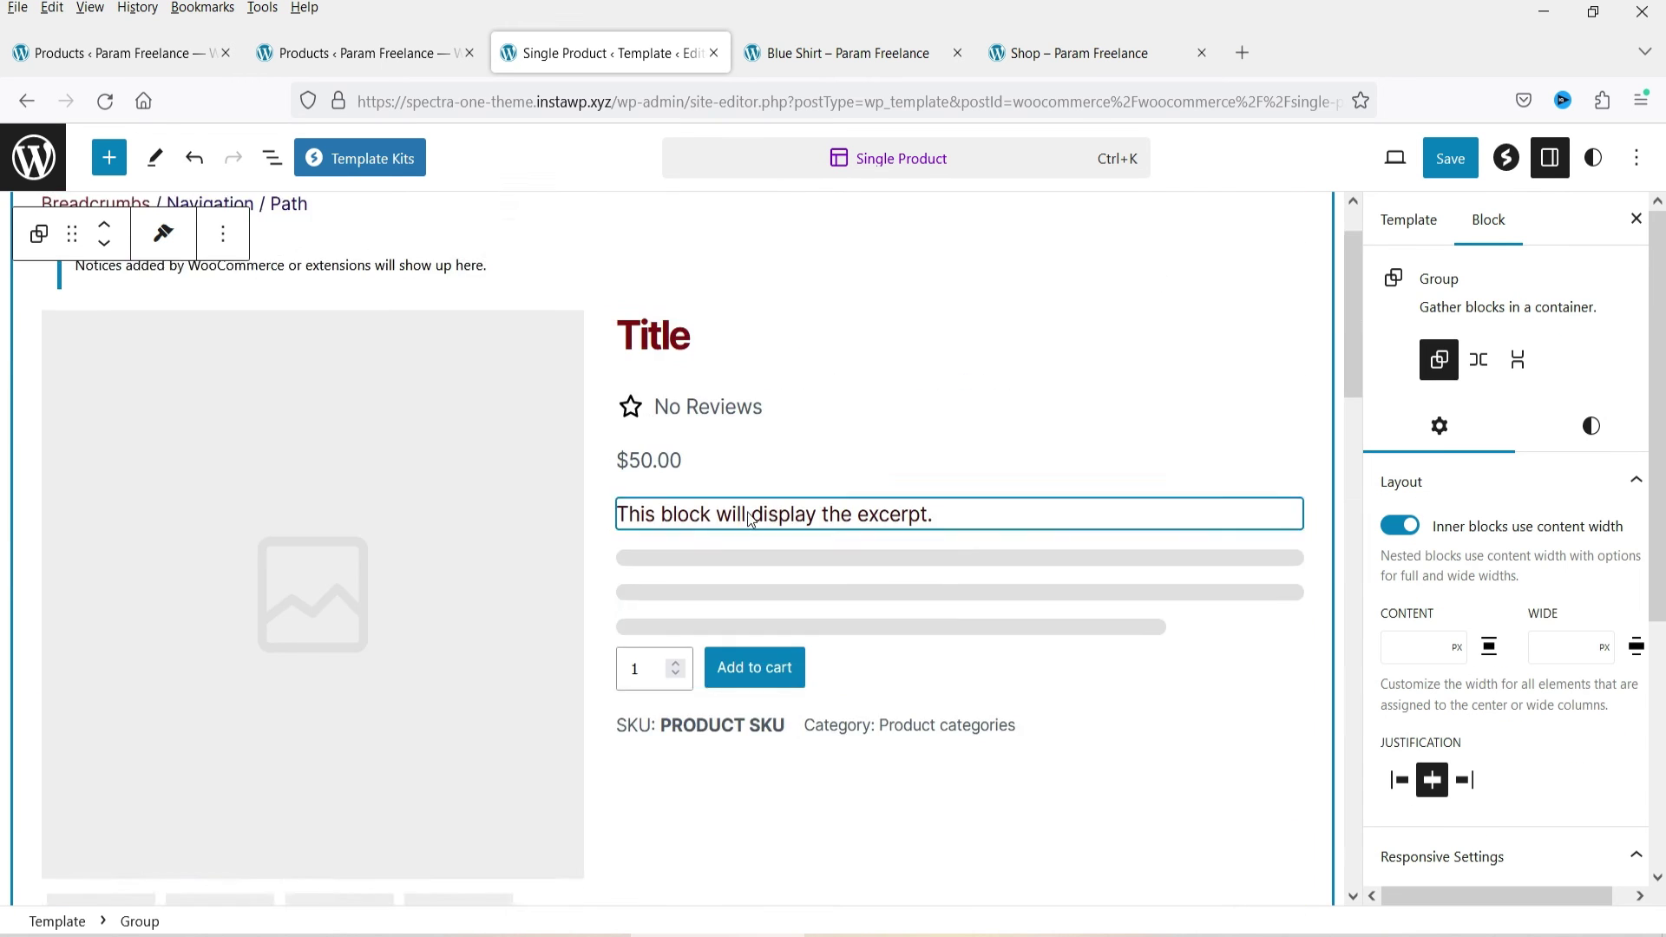
click(276, 161)
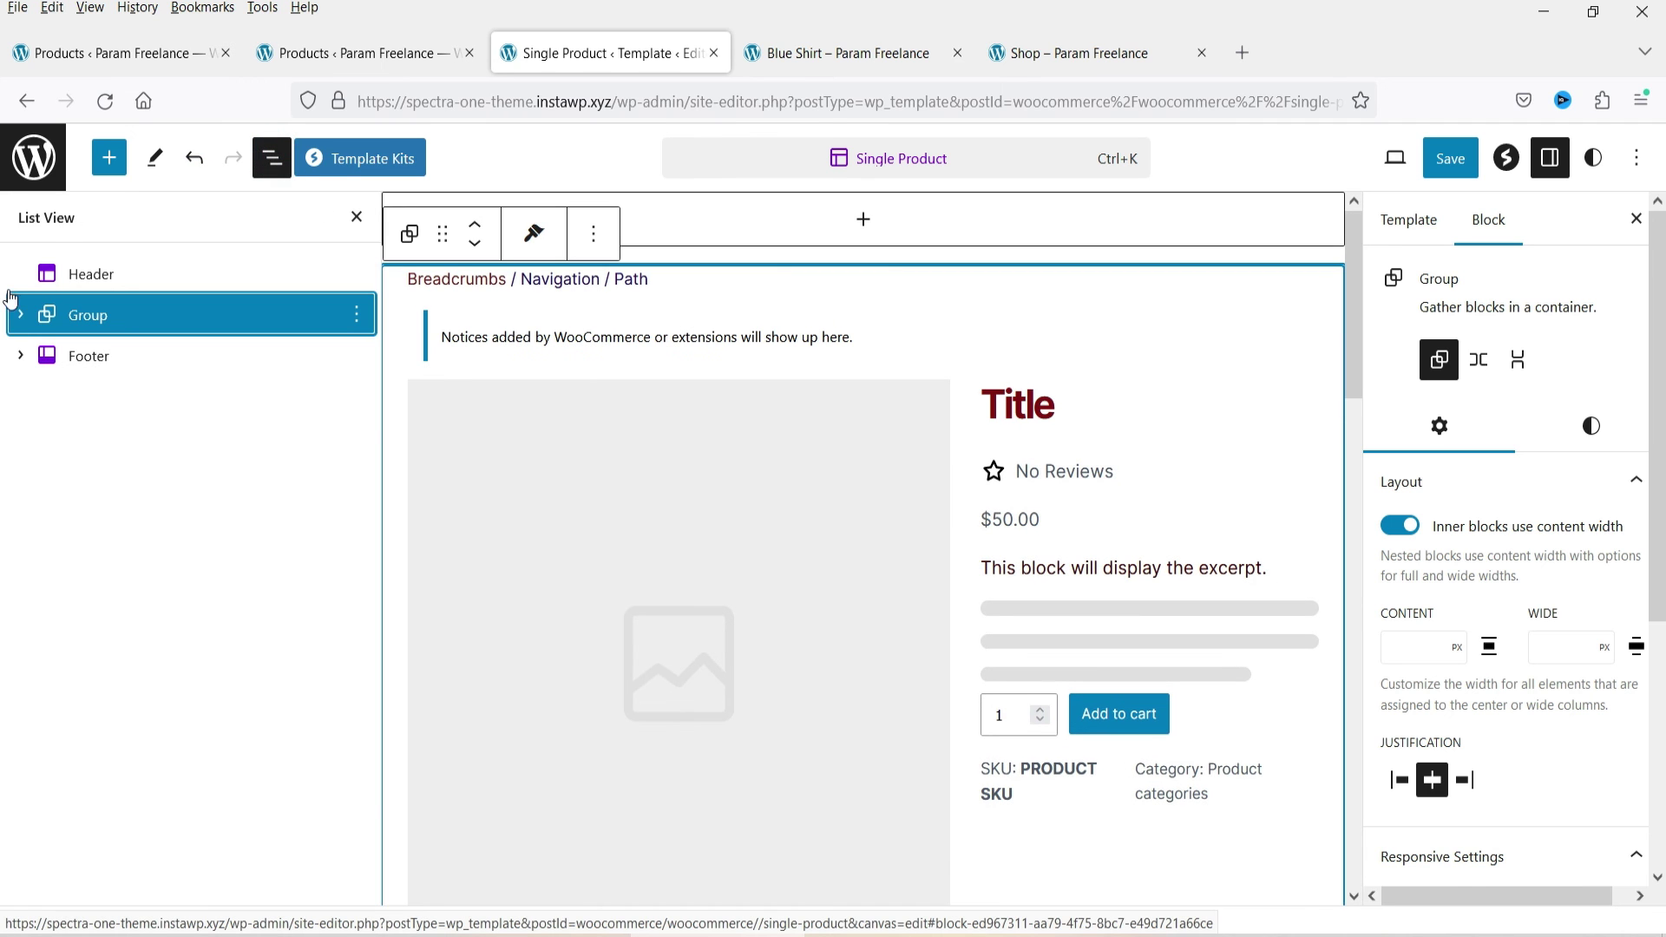
click(190, 324)
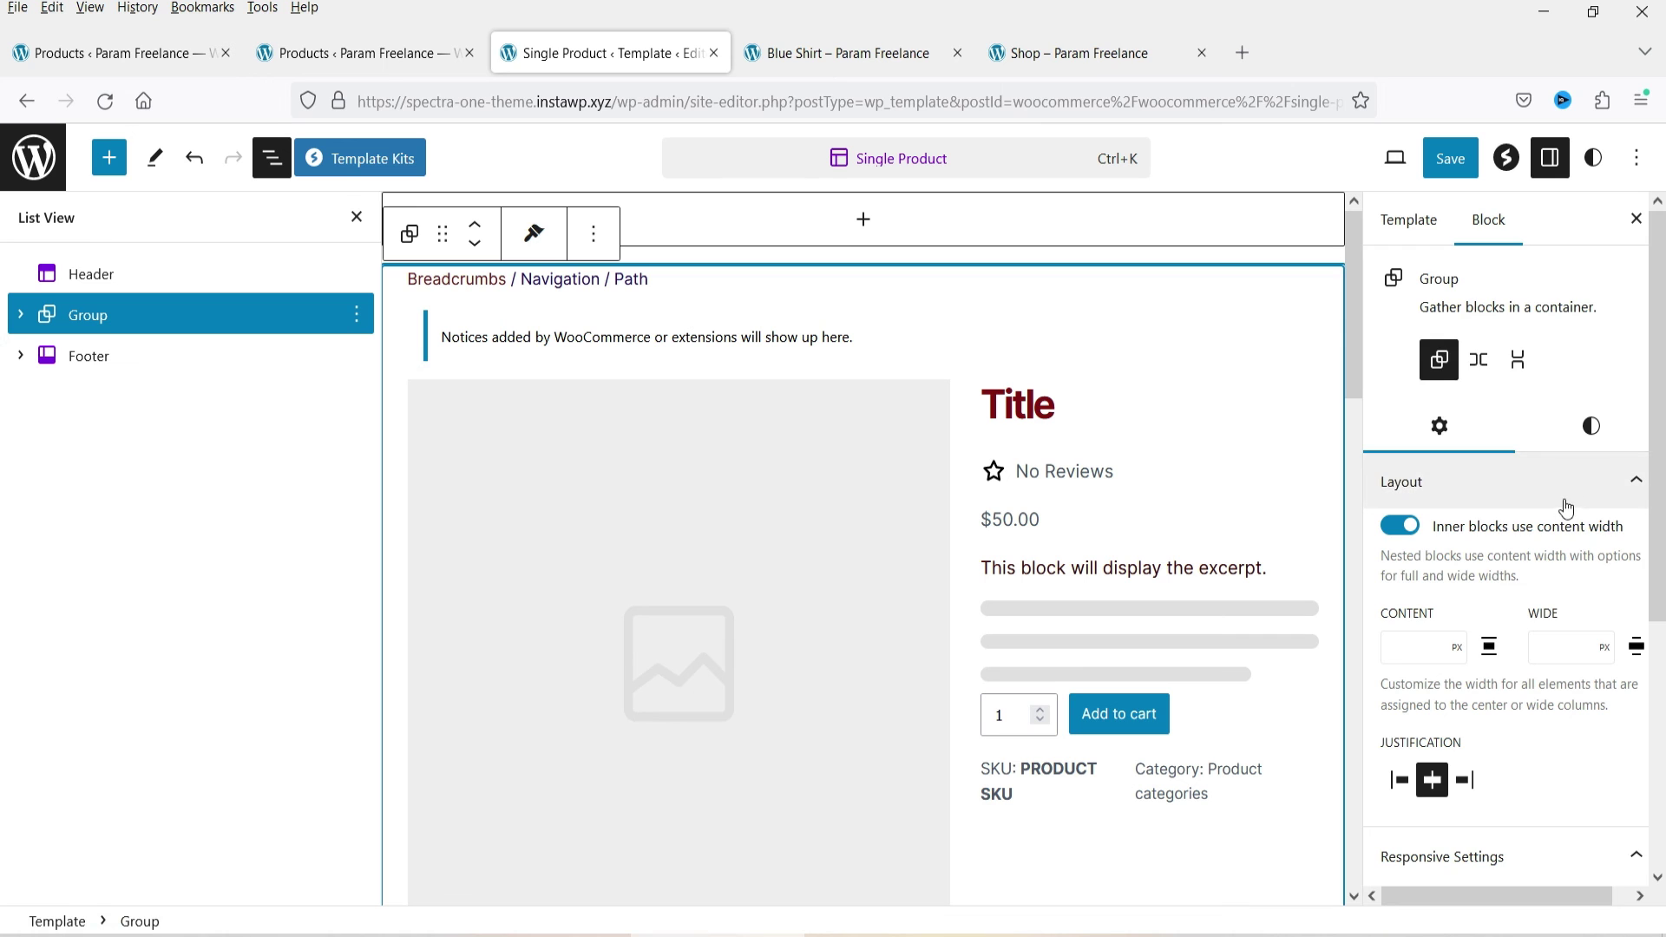
scroll(1562, 486, down, 3)
scroll(1546, 467, up, 5)
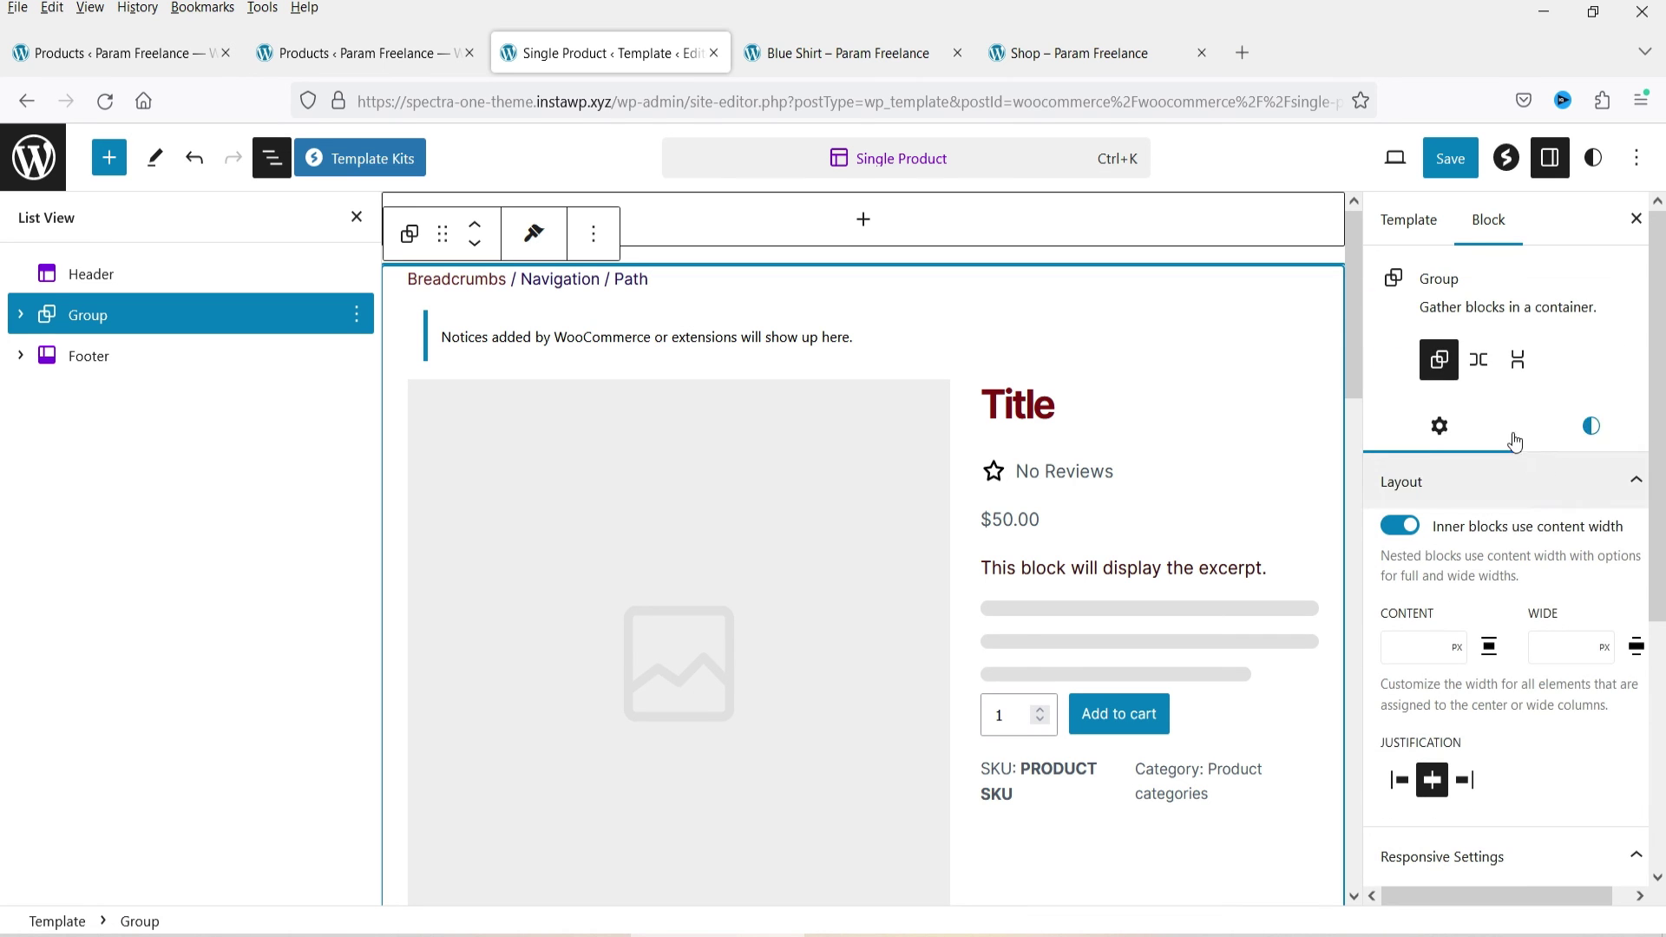
click(1595, 438)
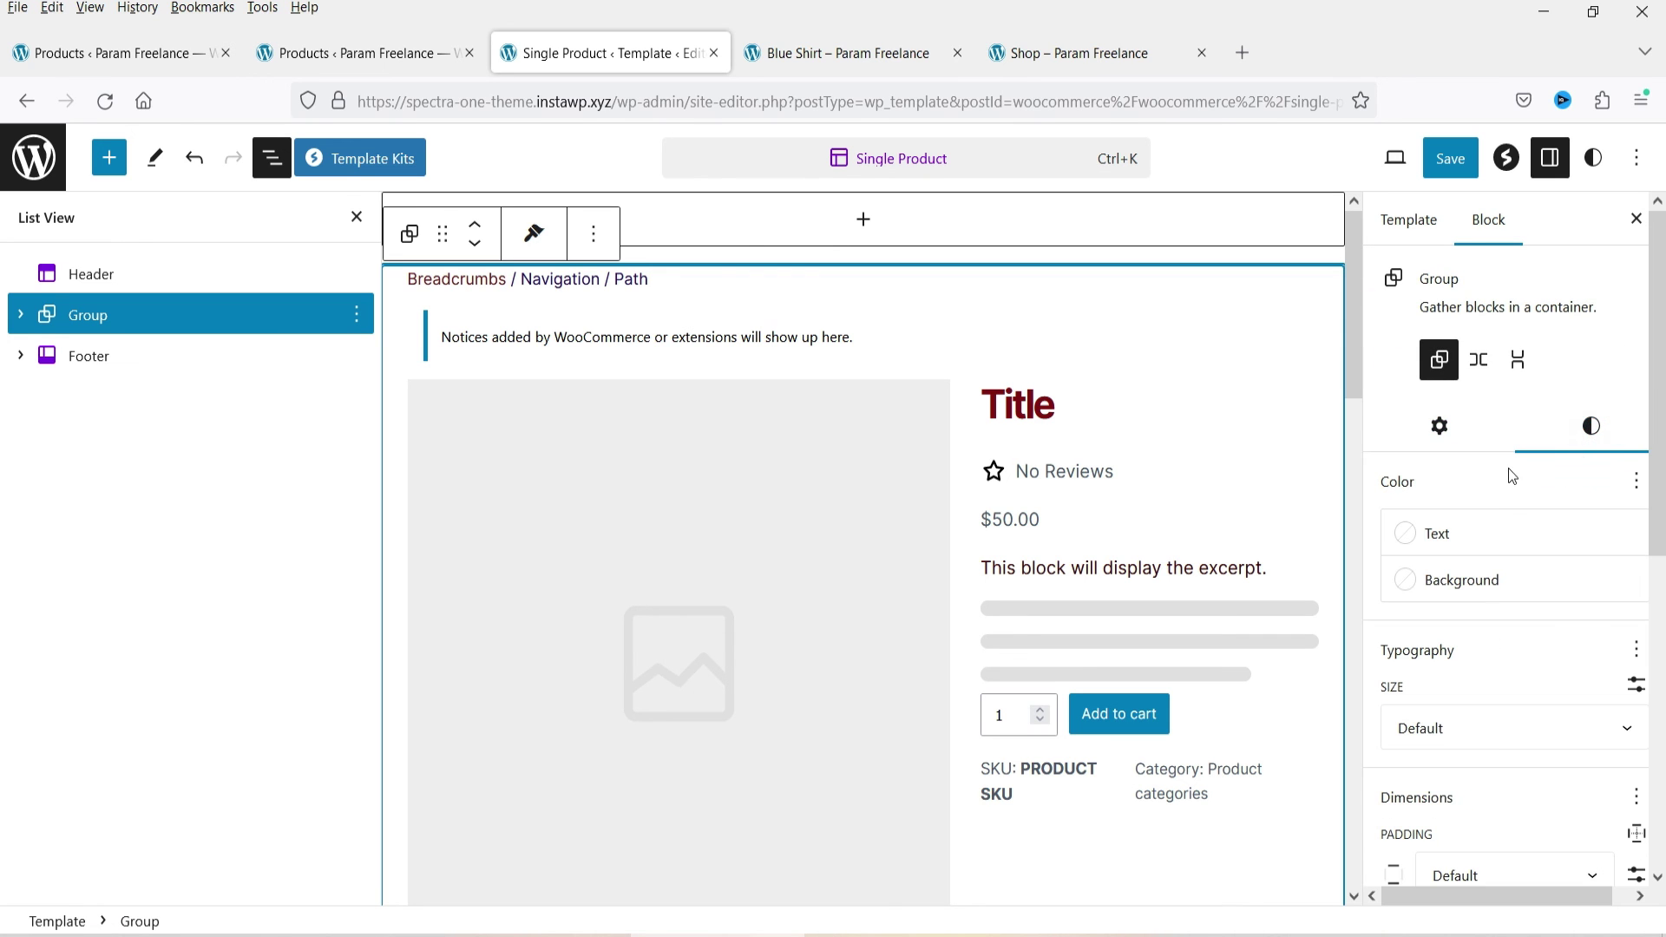
scroll(1510, 471, down, 3)
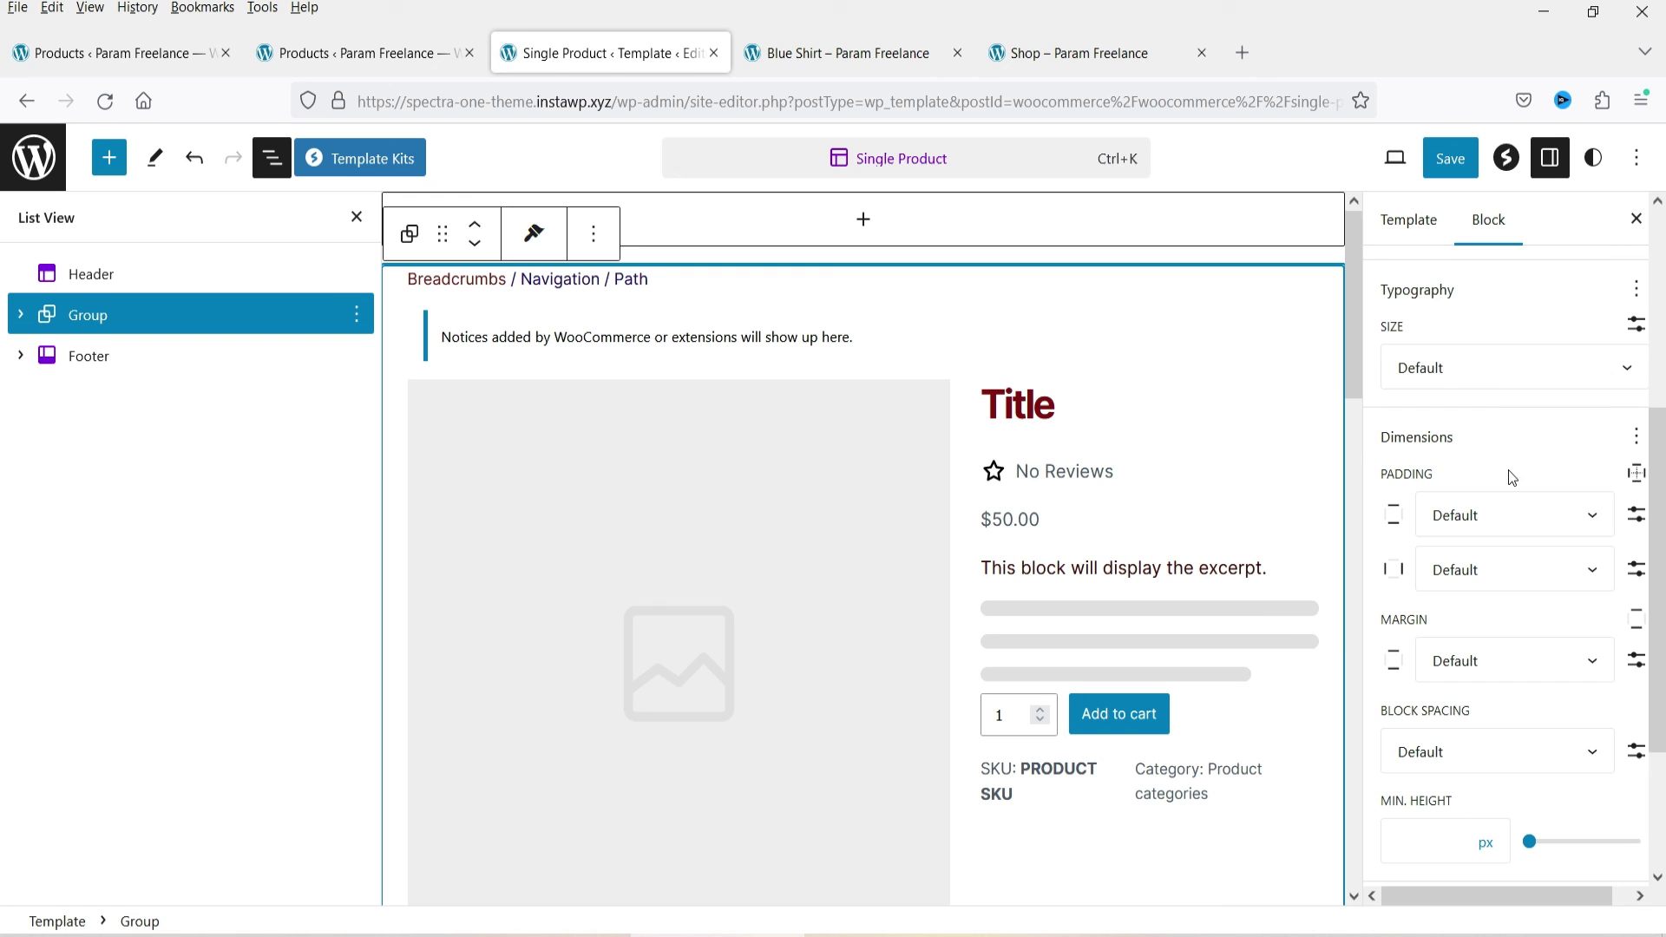
click(1541, 517)
click(1541, 517)
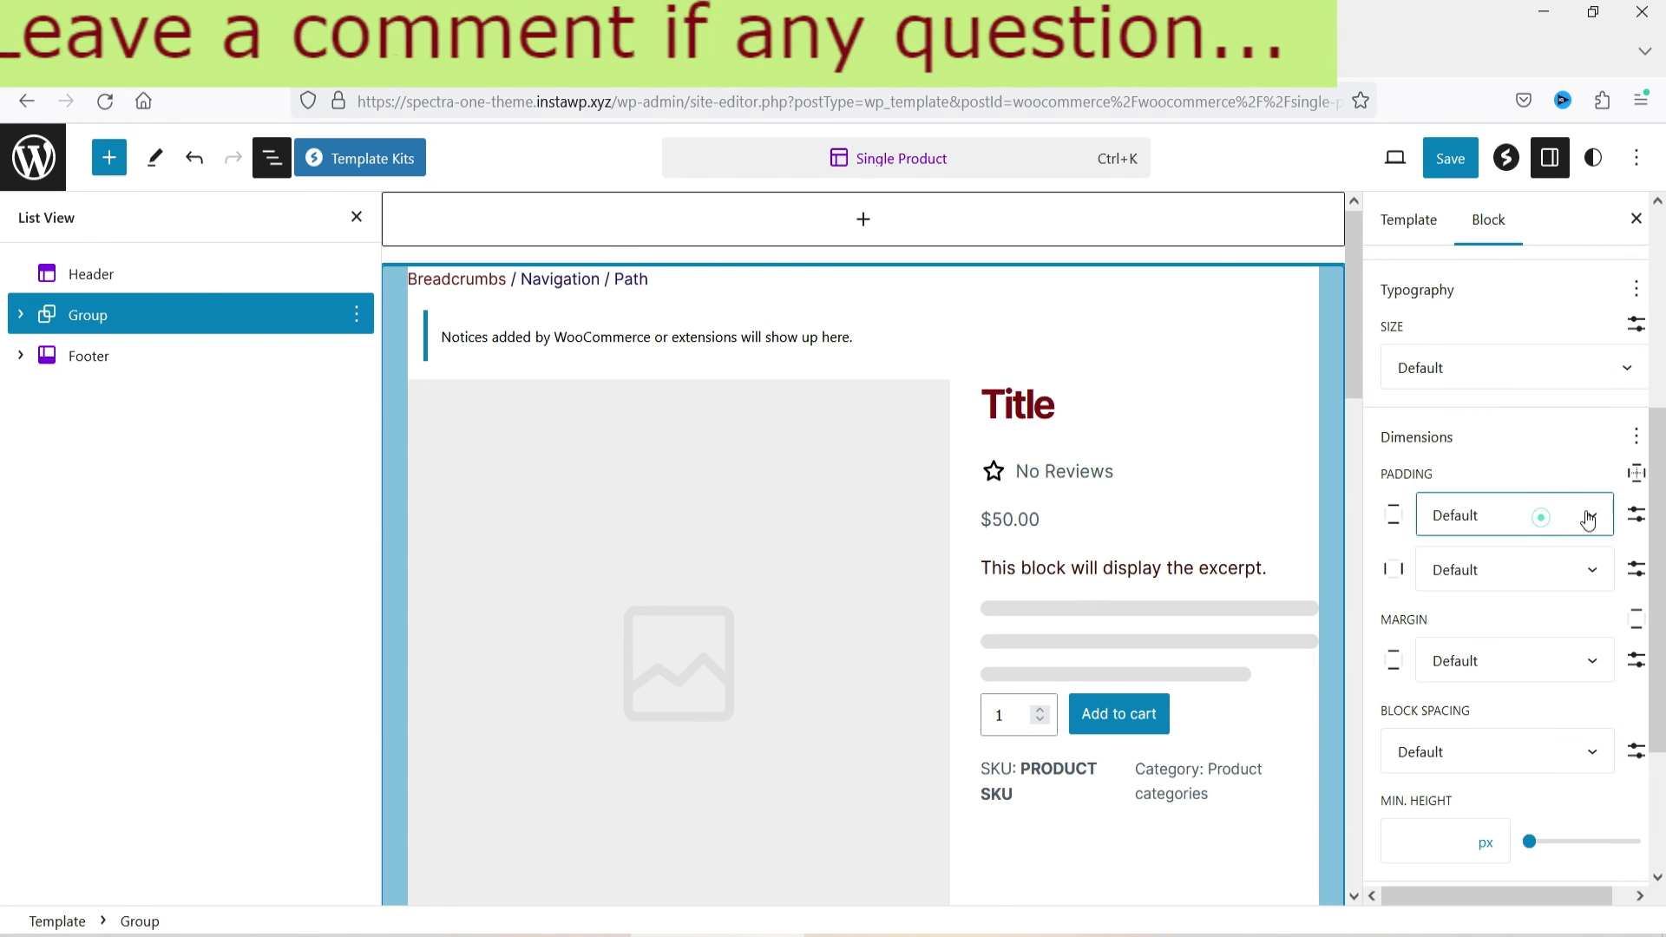
click(1636, 515)
click(1437, 504)
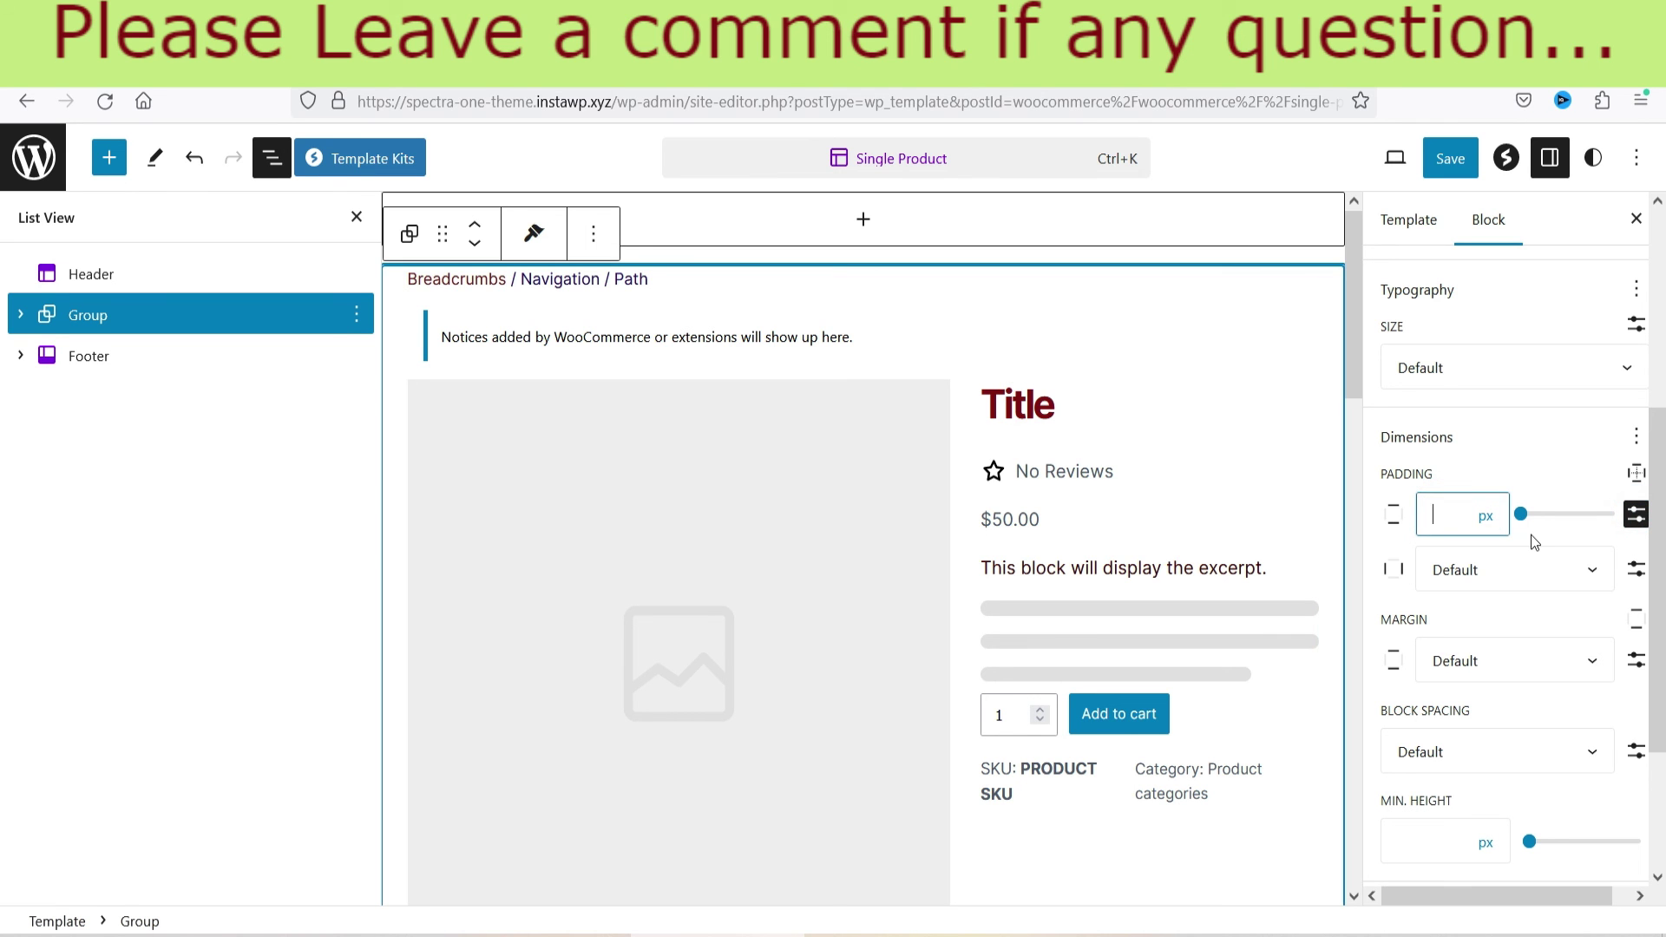
text(50)
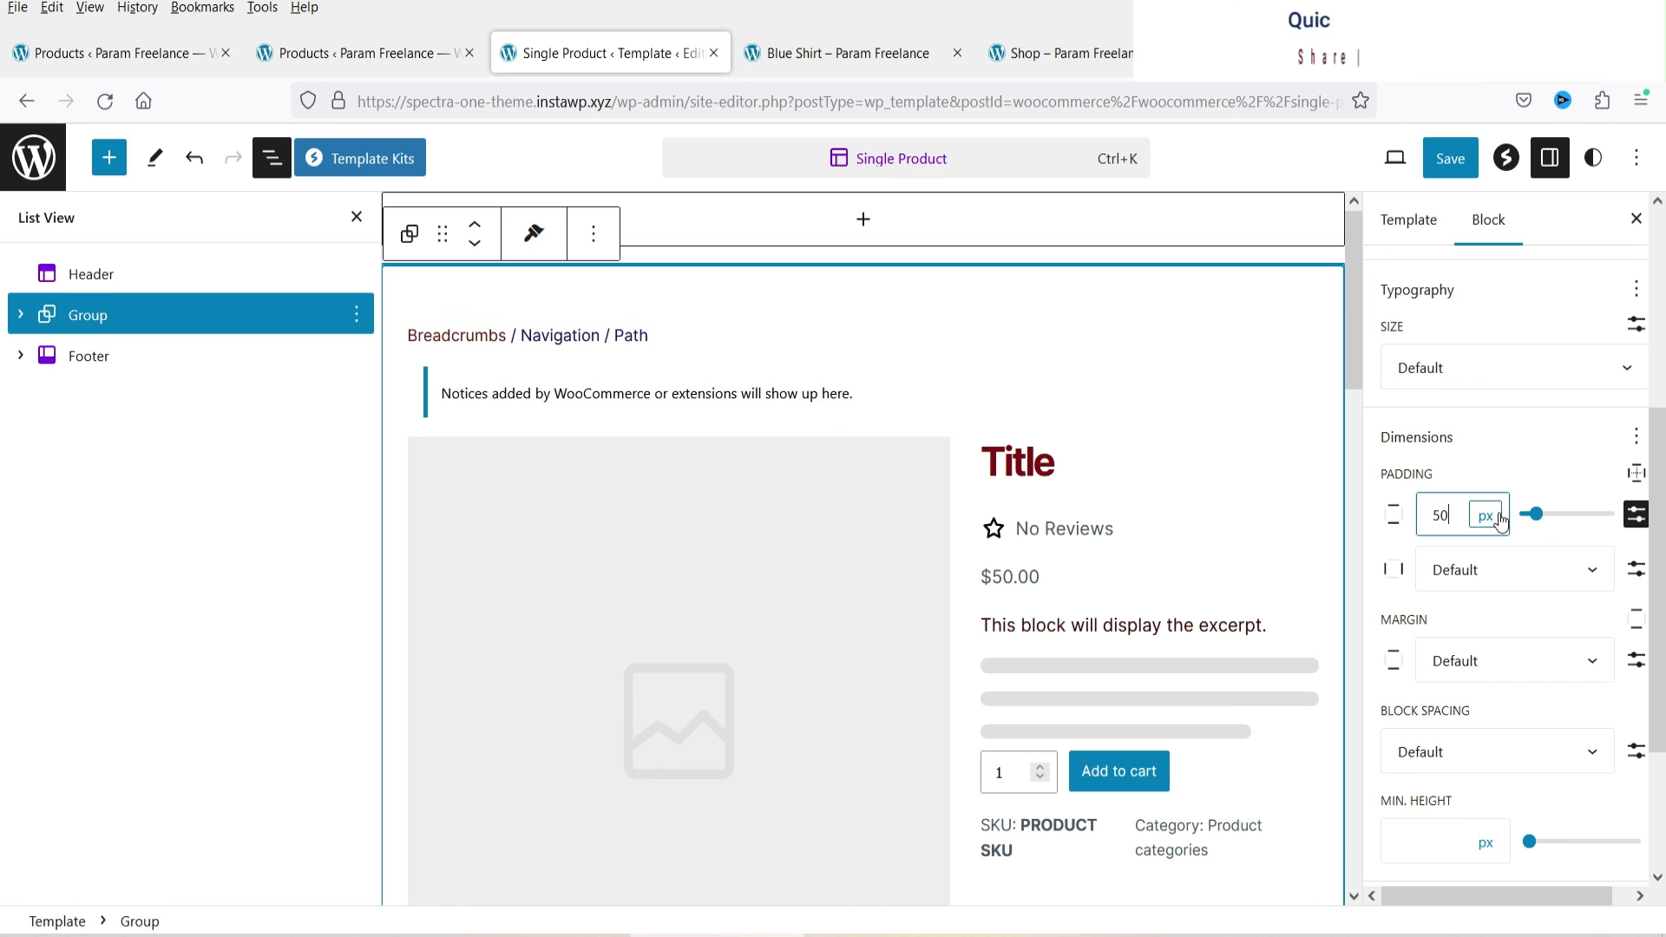
click(1450, 157)
click(1444, 157)
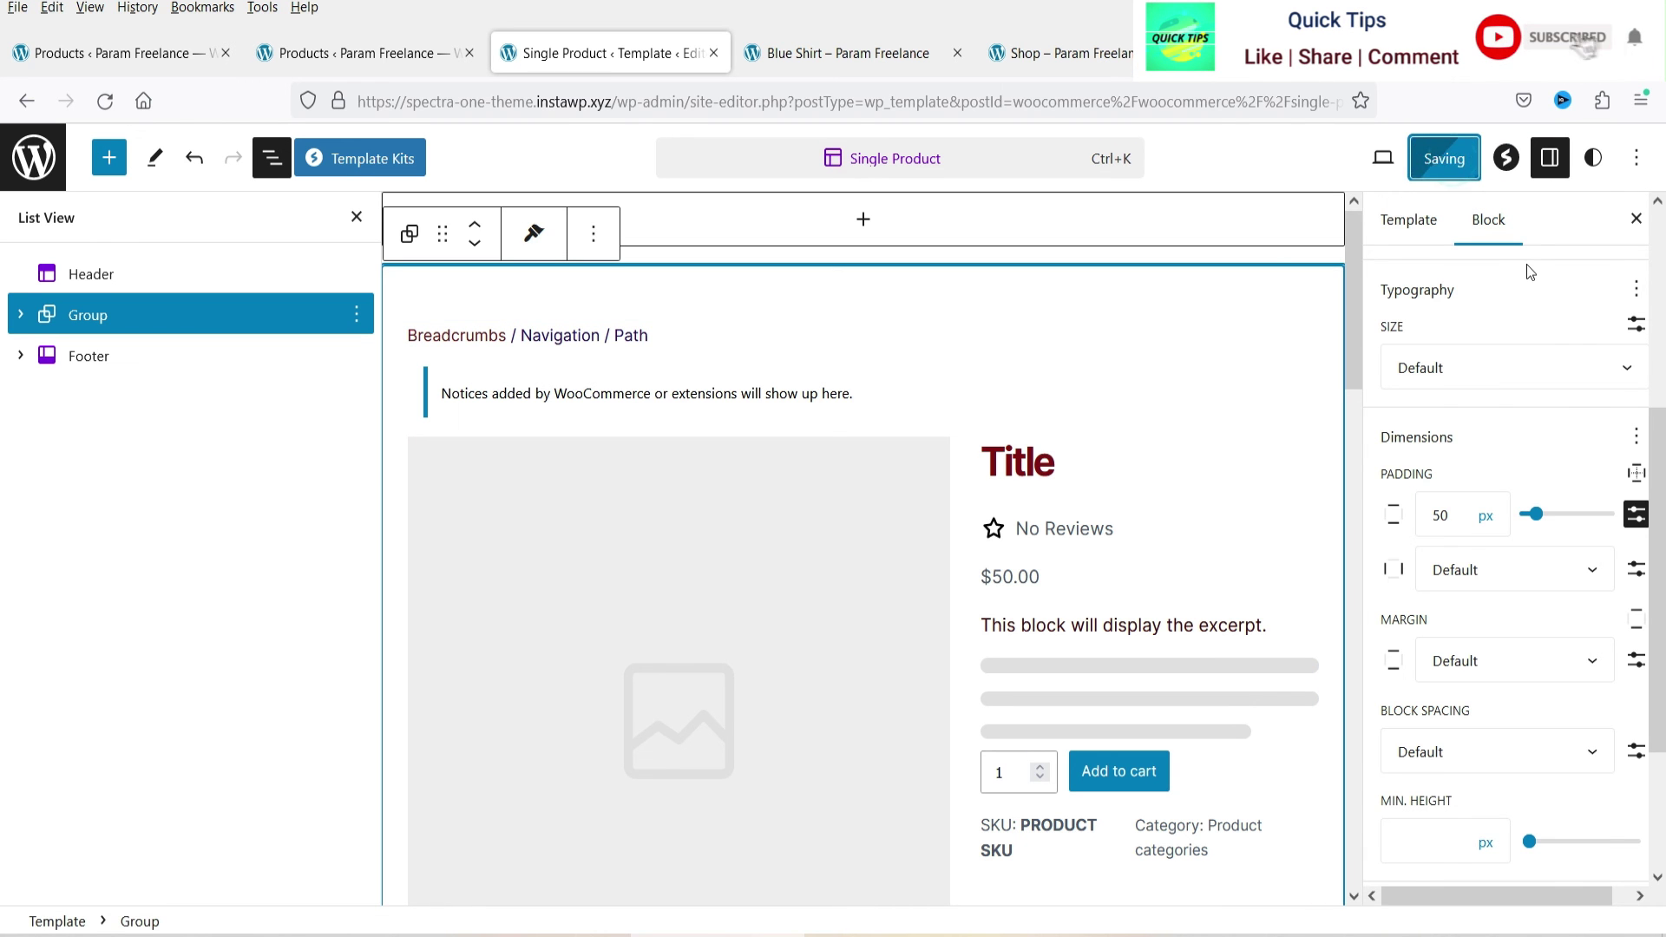
Reload the Blue Shirt page and check the spacing below the header and the area above the footer.
click(752, 61)
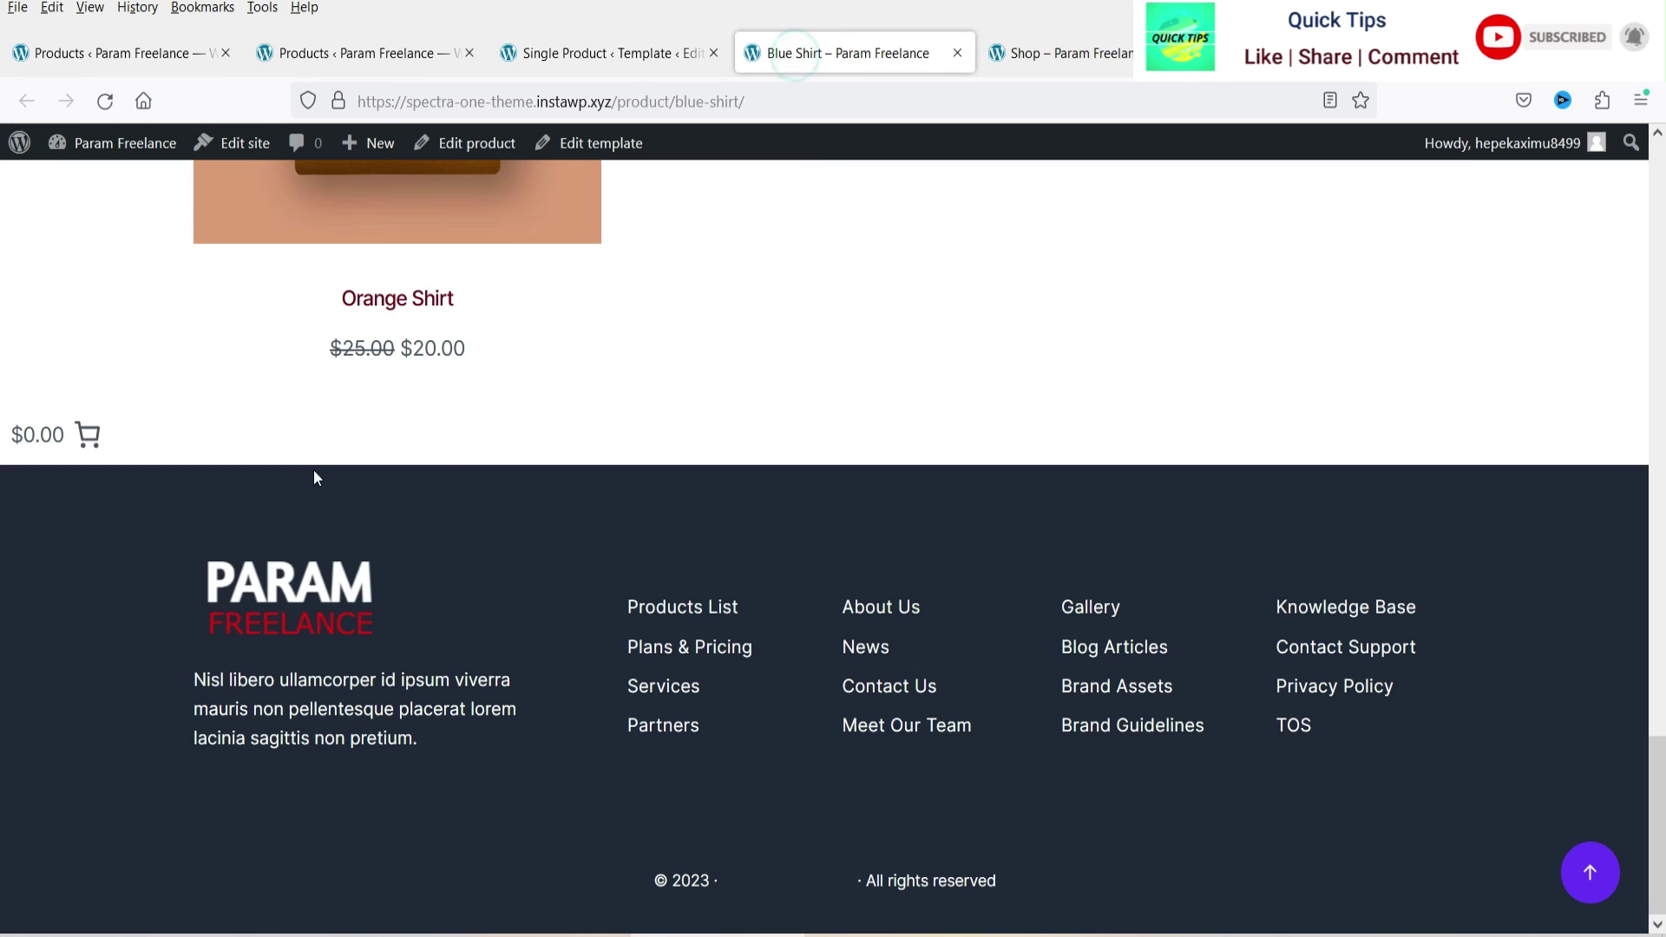
scroll(314, 471, up, 15)
click(104, 101)
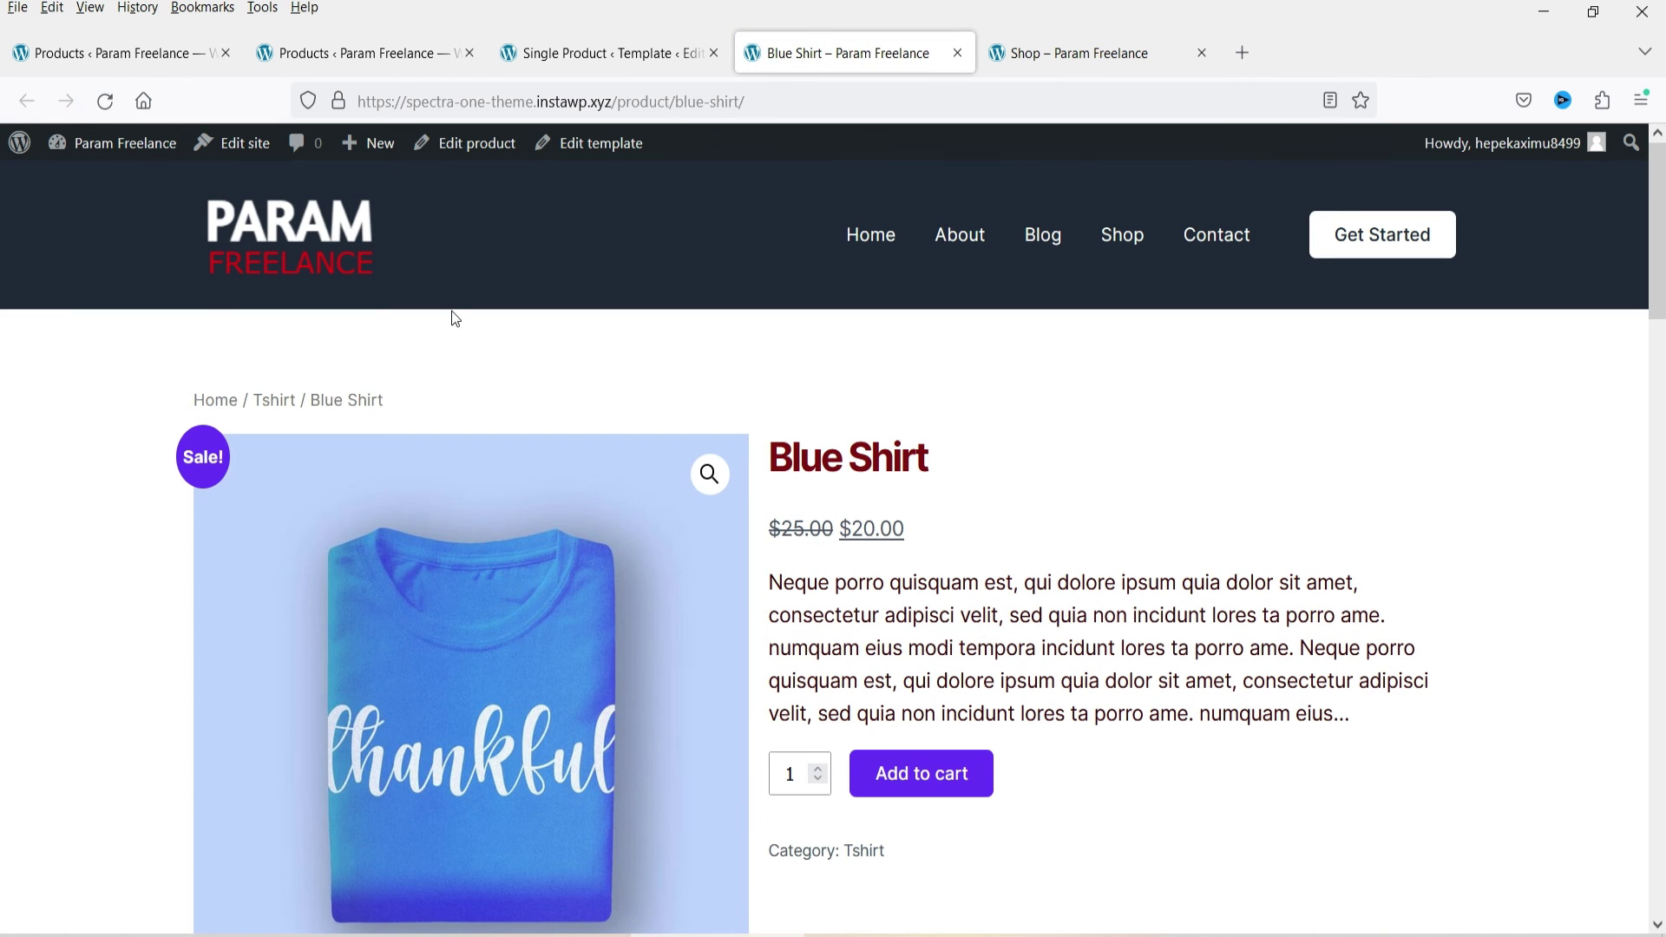
scroll(960, 486, down, 15)
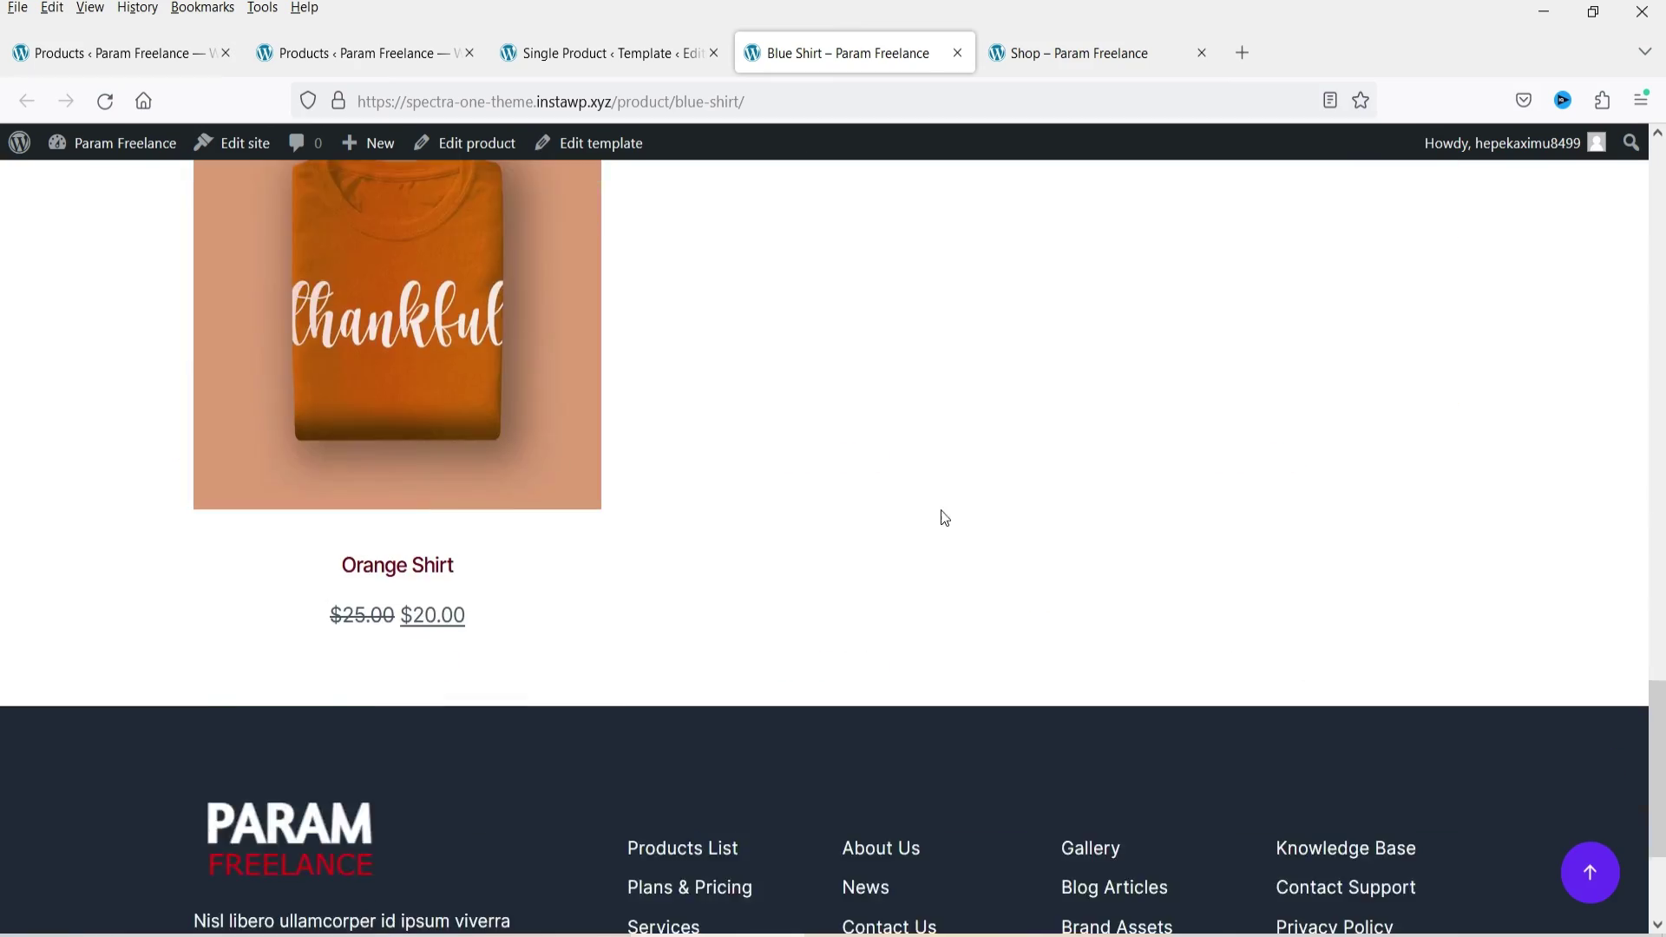